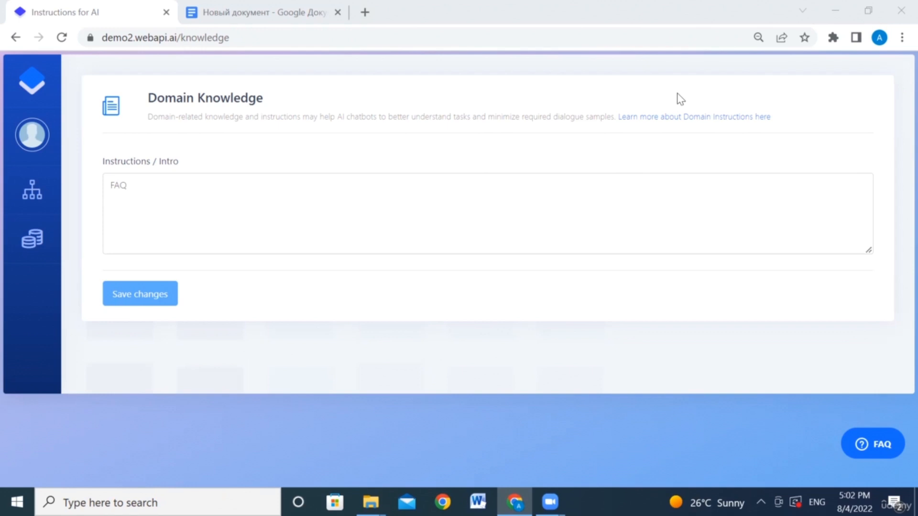
# Step: Delete the old 'FAQ' text from the Instructions / Intro field
pyautogui.click(142, 192)
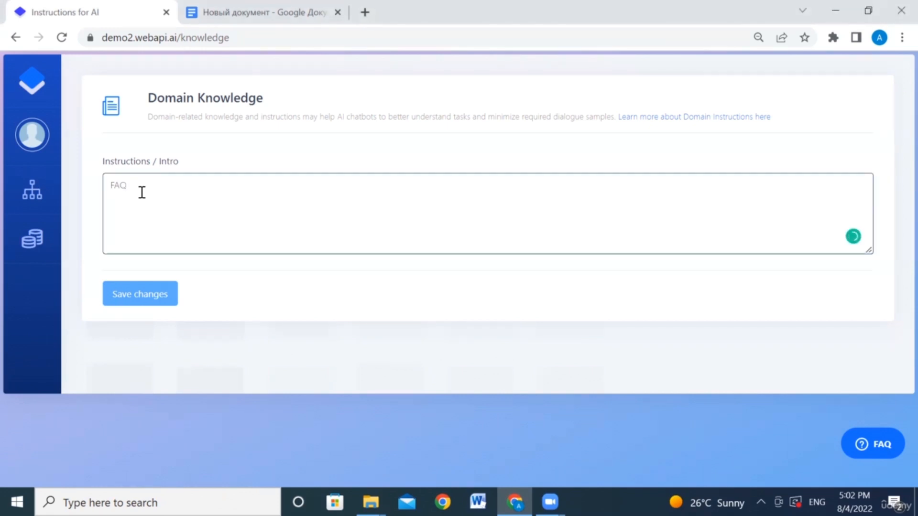
pyautogui.press('BackSpace')
pyautogui.press('BackSpace')
pyautogui.press('BackSpace')
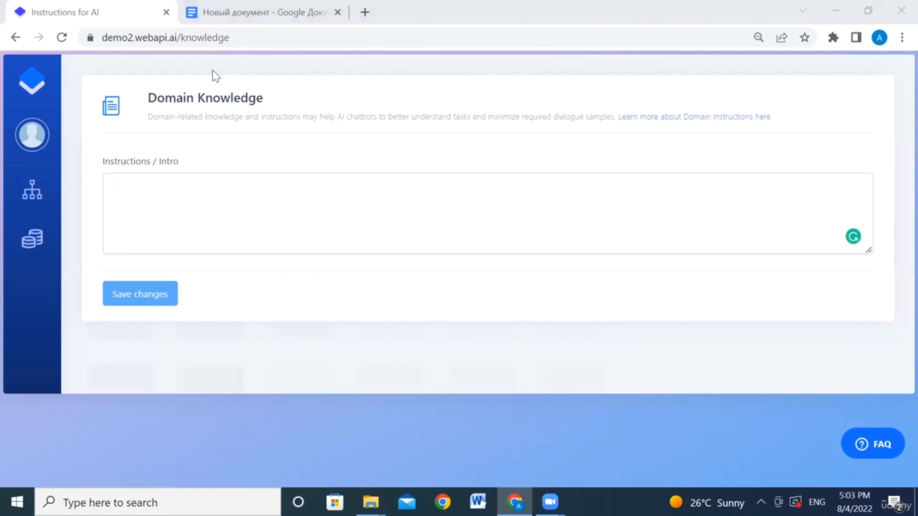
# Step: Copy the Google Docs rule about answering only from the FAQ list into the Instructions / Intro field
pyautogui.click(240, 6)
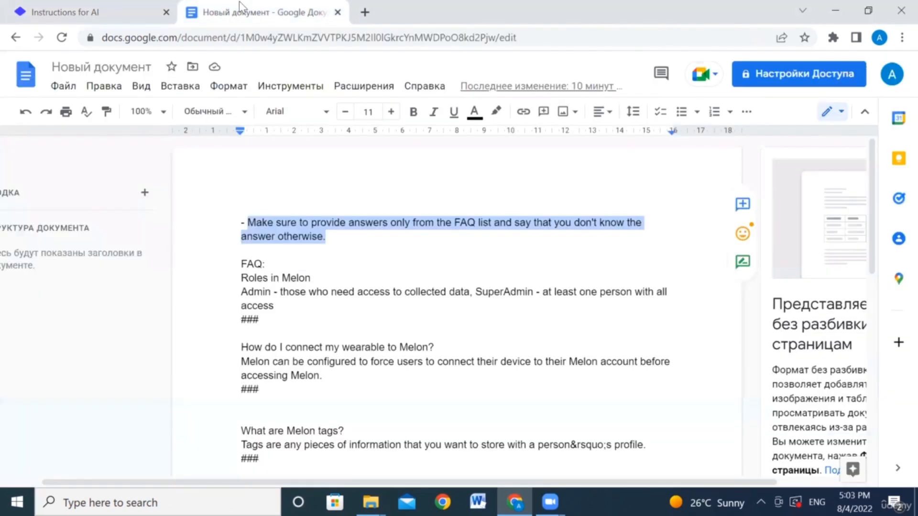
pyautogui.moveTo(330, 237); pyautogui.dragTo(237, 220)
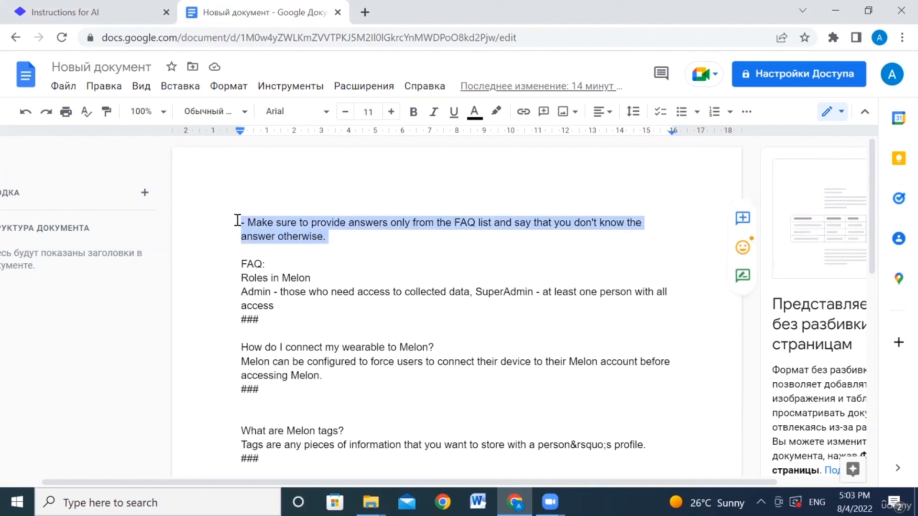
pyautogui.click(75, 8)
pyautogui.write("- Make sure to provide answers only from the FAQ list and say that you don't know the answer otherwise.")
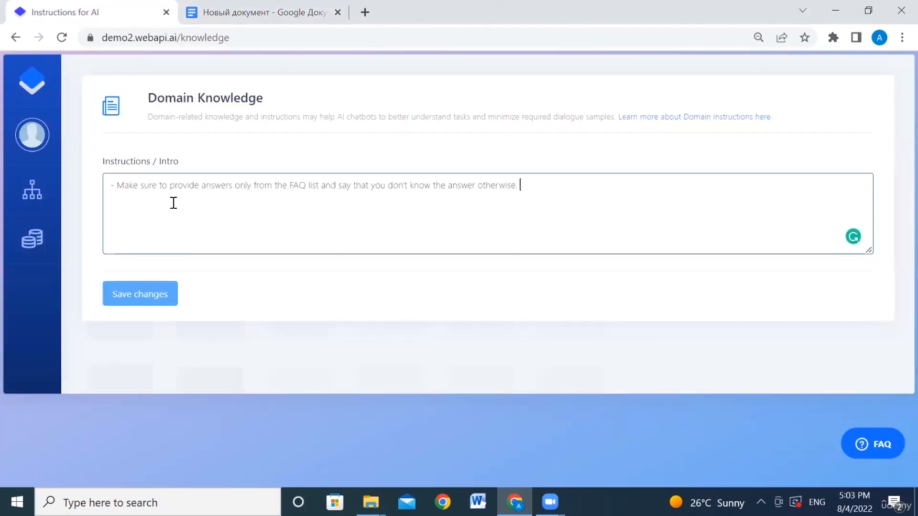
pyautogui.press('Return')
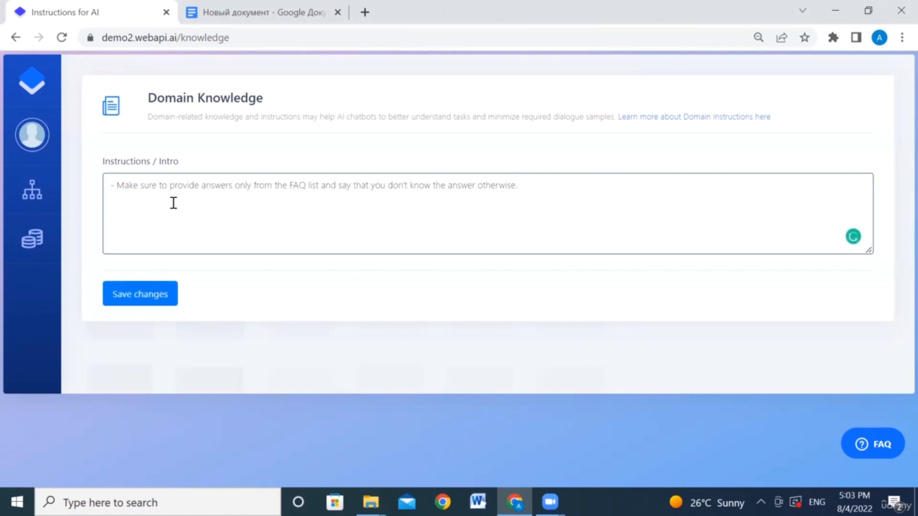
# Step: In Google Docs, select the Melon FAQ list from 'FAQ:' down to the last '###' entry
pyautogui.click(229, 13)
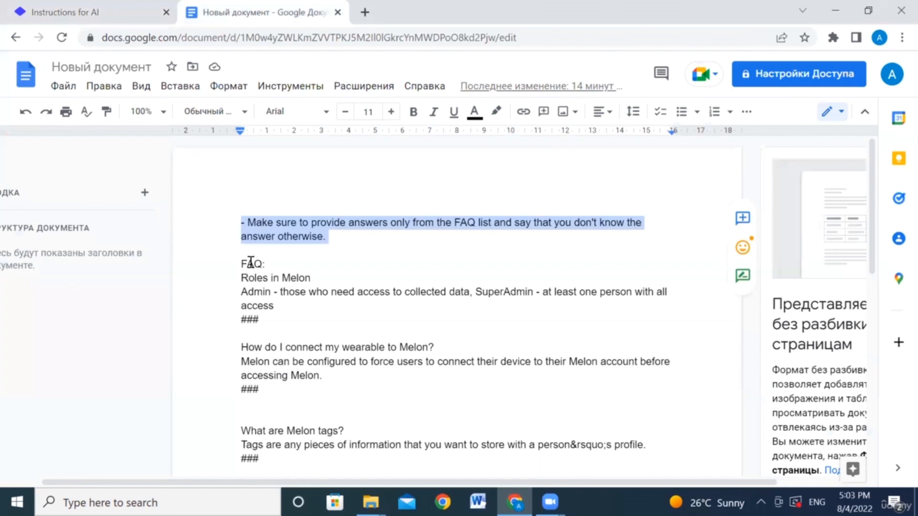
pyautogui.click(352, 262)
pyautogui.scroll(-1, 352, 261)
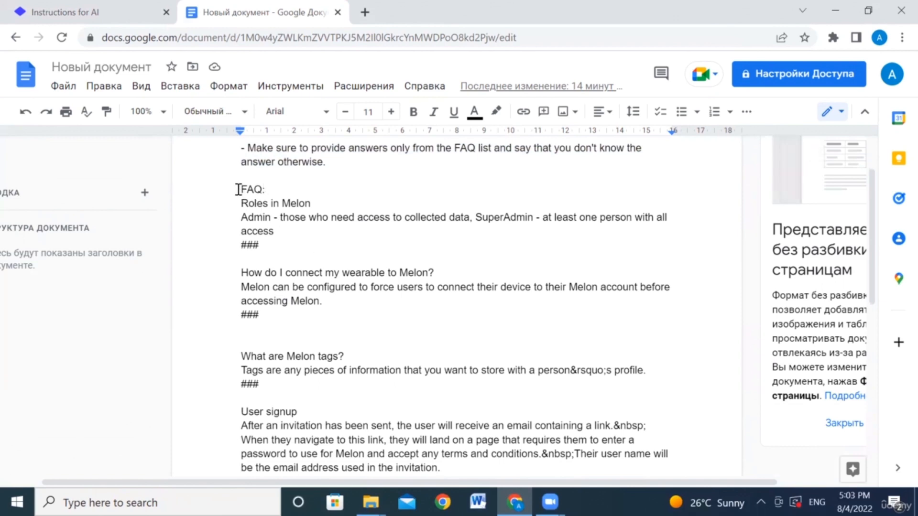
pyautogui.moveTo(242, 190); pyautogui.dragTo(407, 438)
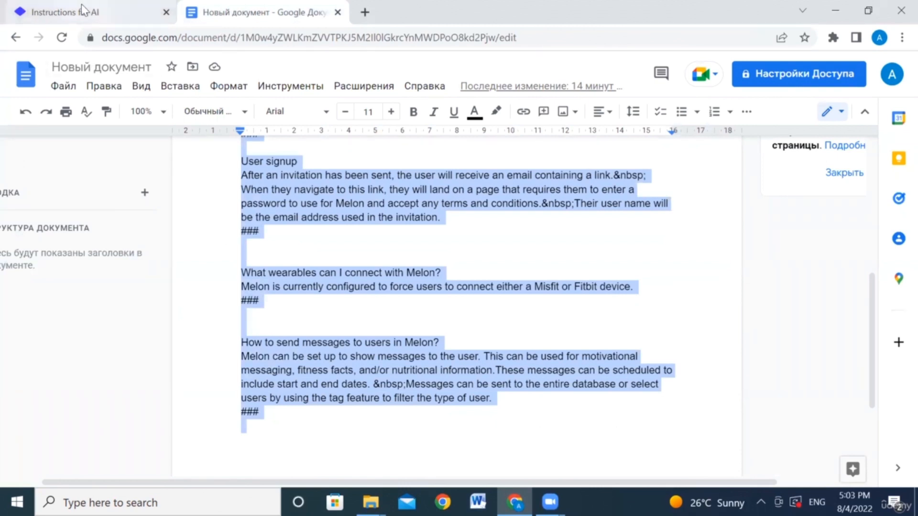
pyautogui.click(115, 12)
# Step: Paste the Melon FAQ list below the answer-only-from-FAQ rule and save the changes
pyautogui.click(116, 211)
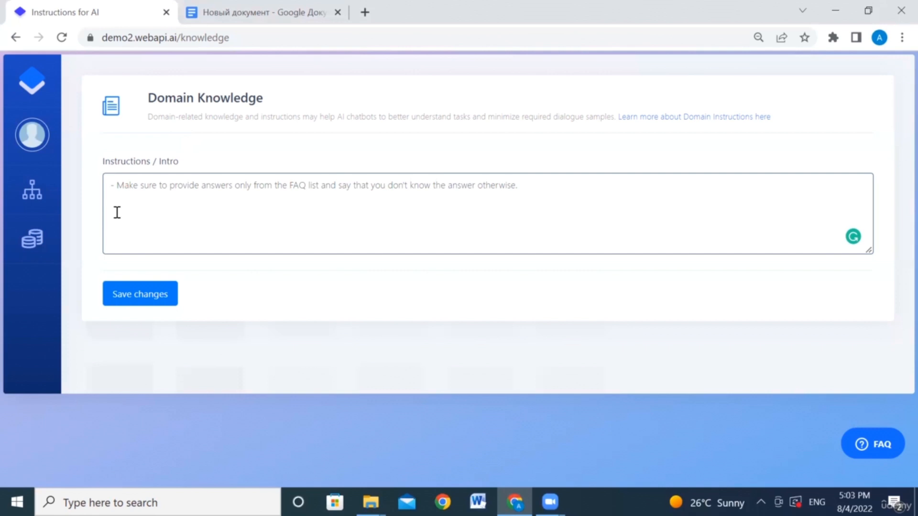
pyautogui.rightClick(116, 212)
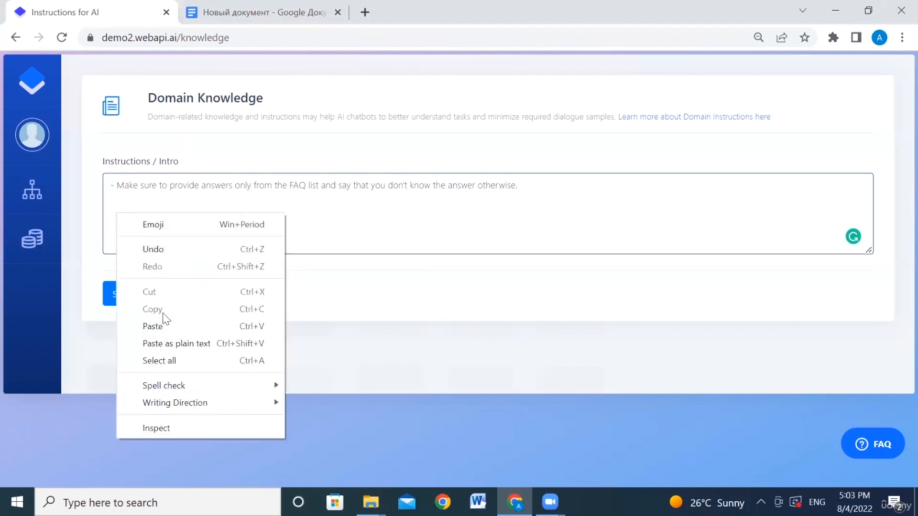
pyautogui.click(158, 327)
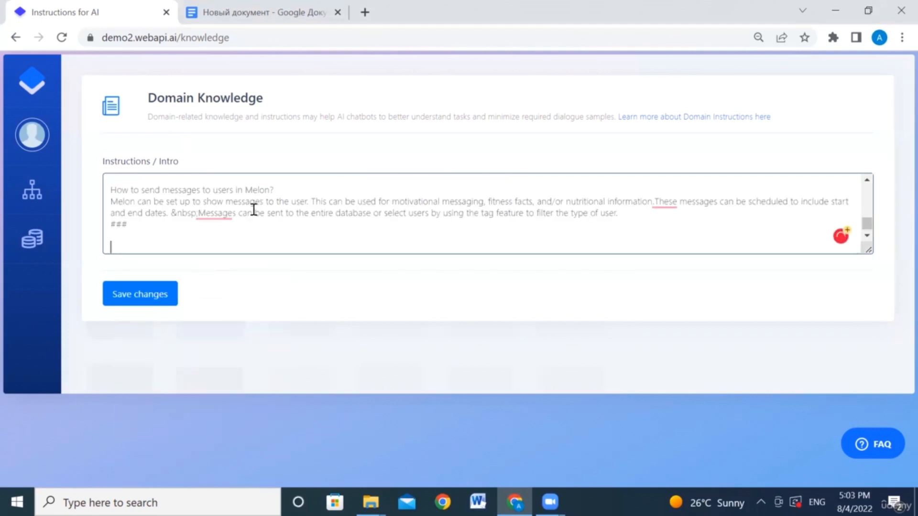
pyautogui.scroll(5, 254, 208)
pyautogui.scroll(3, 254, 209)
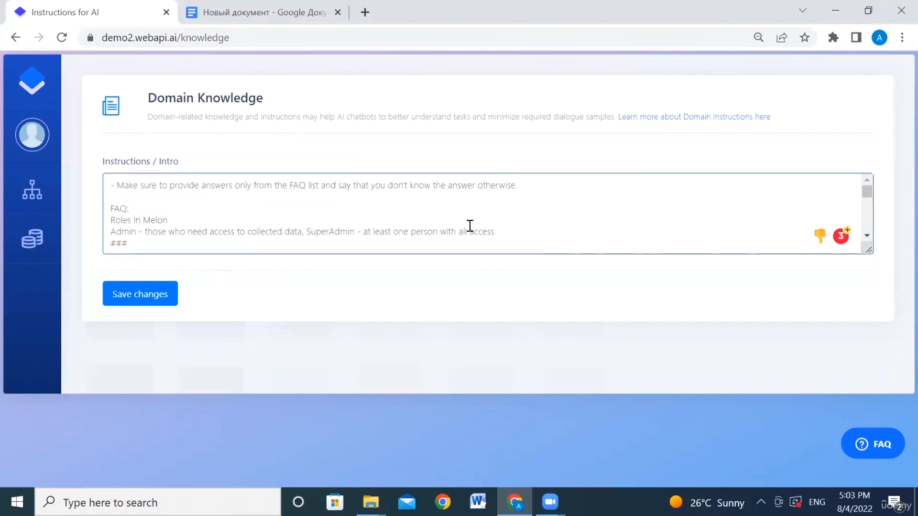
pyautogui.scroll(-2, 469, 225)
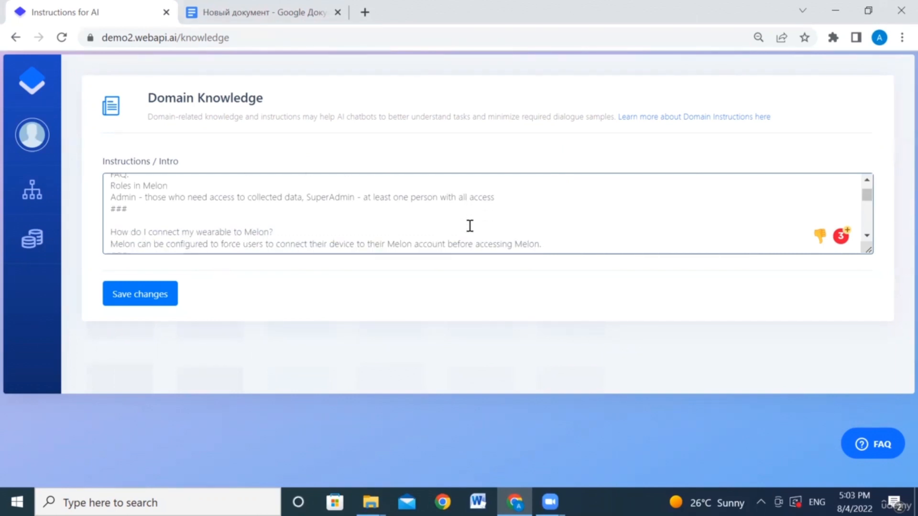
pyautogui.scroll(-1, 470, 226)
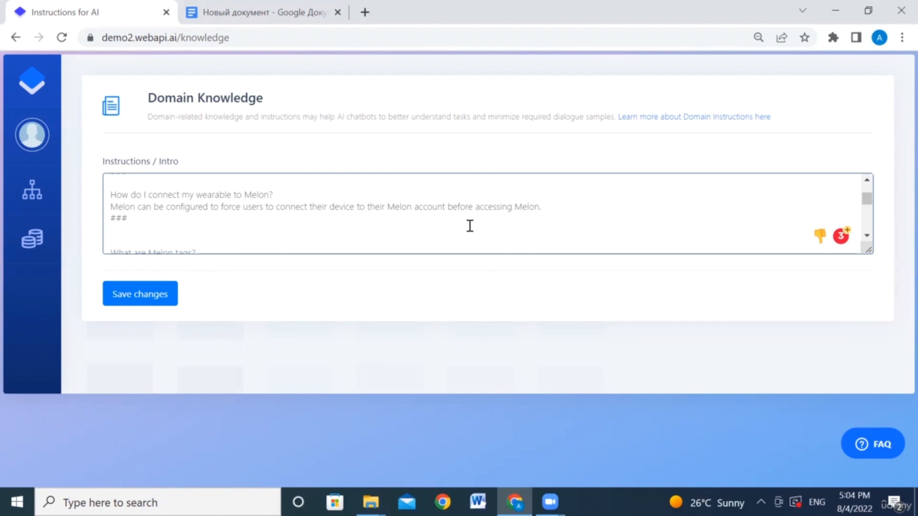
pyautogui.click(140, 295)
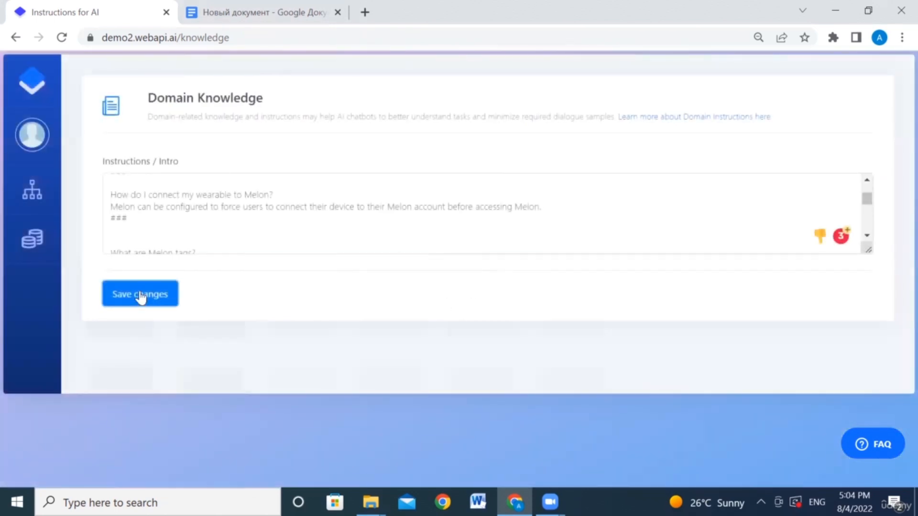
# Step: Open Dialogue scenarios and read through the Dialogue #2 conversation
pyautogui.moveTo(32, 190)
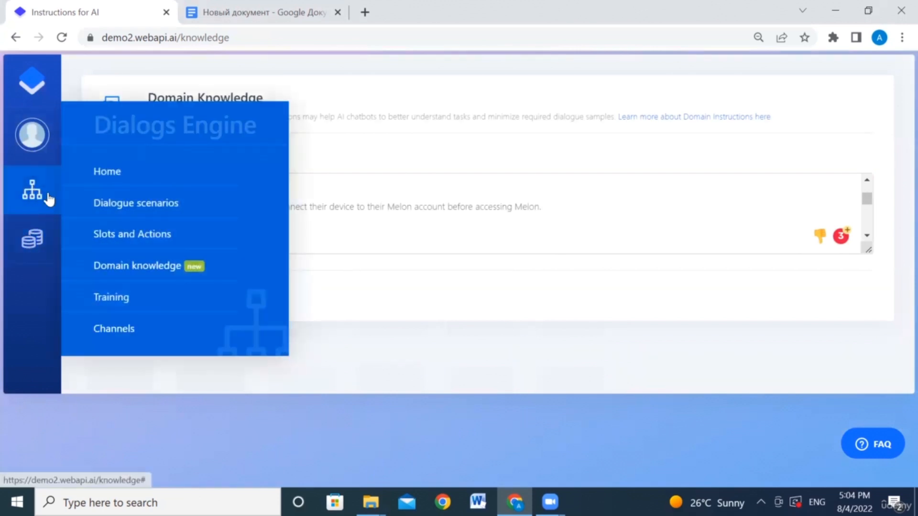
pyautogui.click(113, 206)
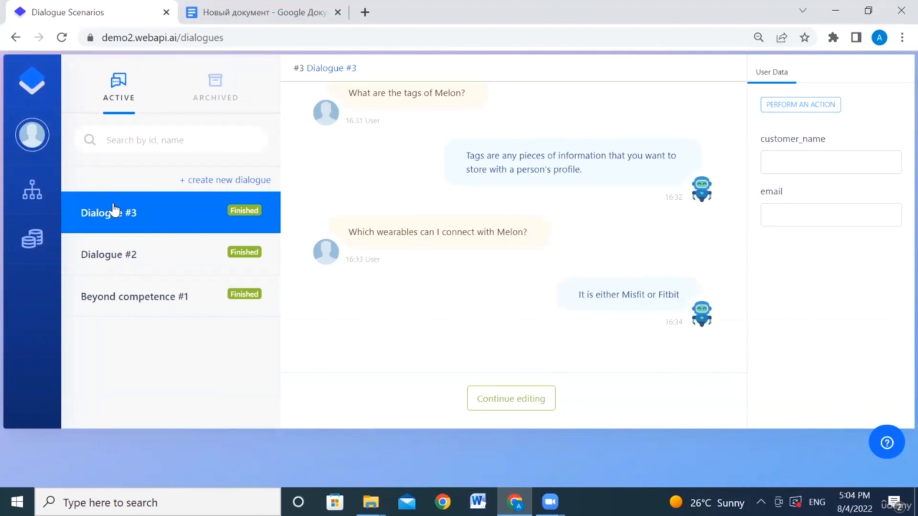
pyautogui.click(166, 251)
pyautogui.scroll(6, 366, 186)
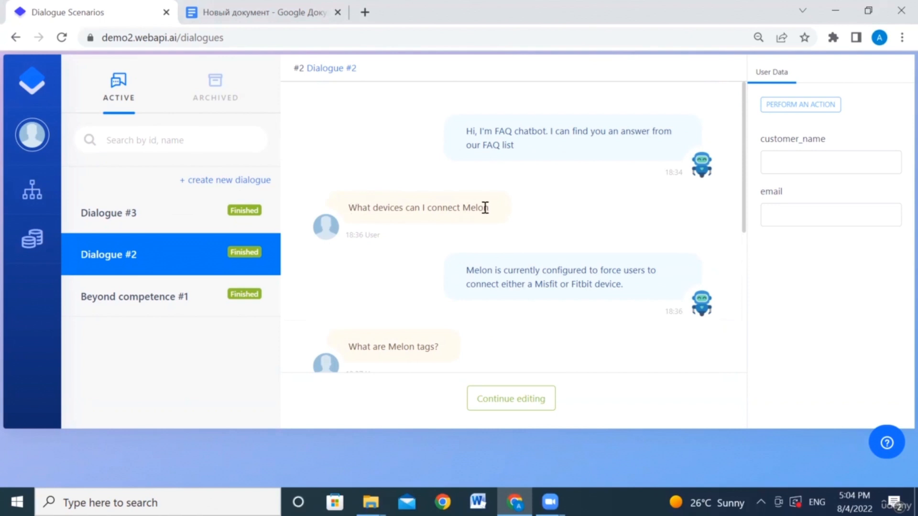
pyautogui.scroll(-1, 498, 280)
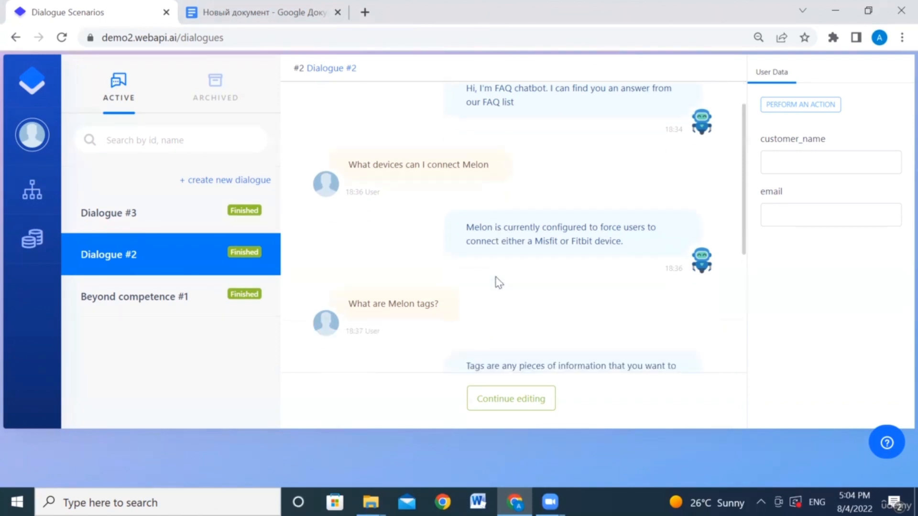
pyautogui.scroll(-3, 497, 282)
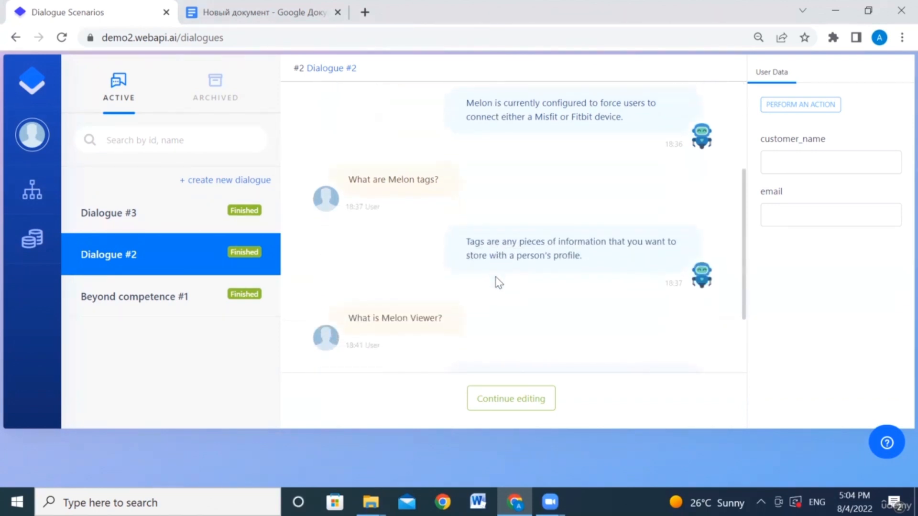
pyautogui.scroll(-2, 498, 282)
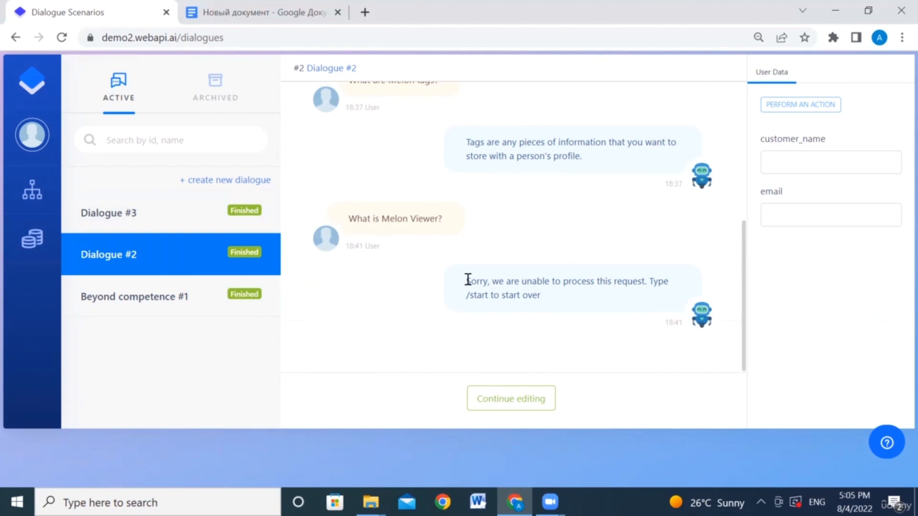
# Step: Read the Dialogue #3 conversation, then go back to the Google Docs FAQ
pyautogui.click(180, 218)
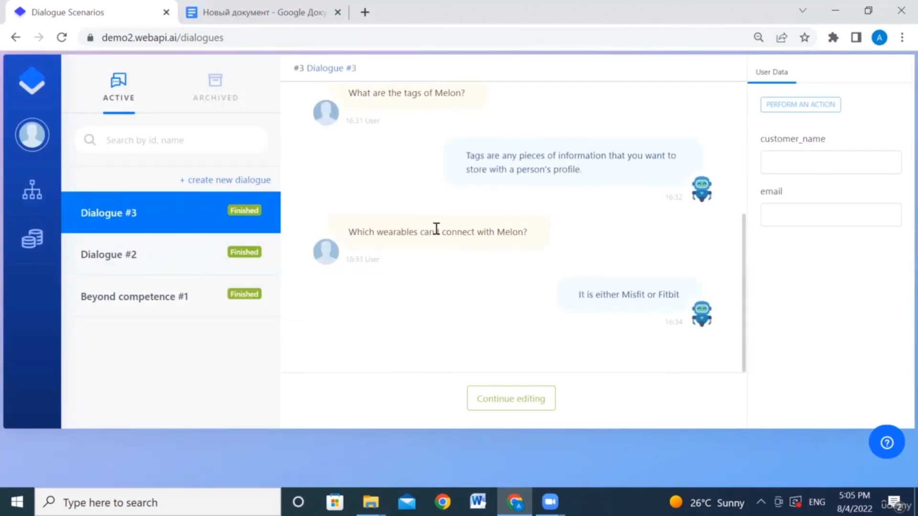
pyautogui.scroll(2, 436, 229)
pyautogui.rightClick(436, 234)
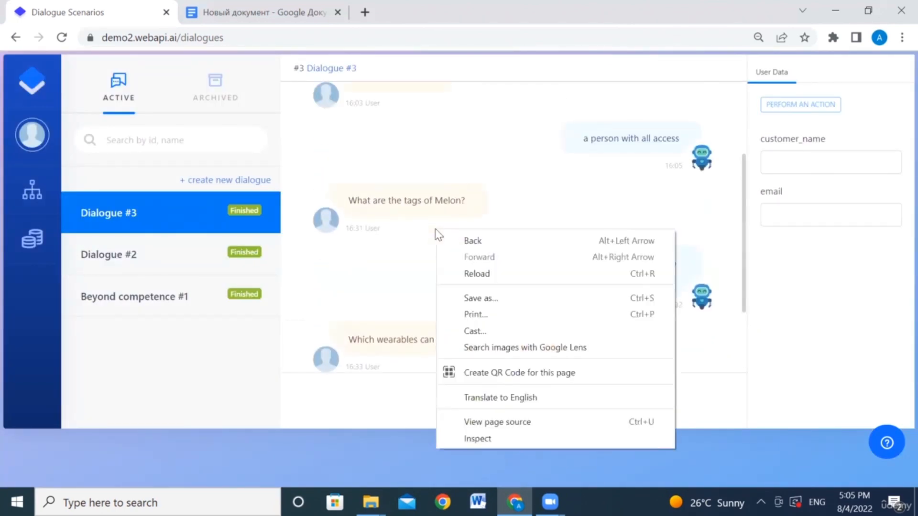
pyautogui.click(387, 258)
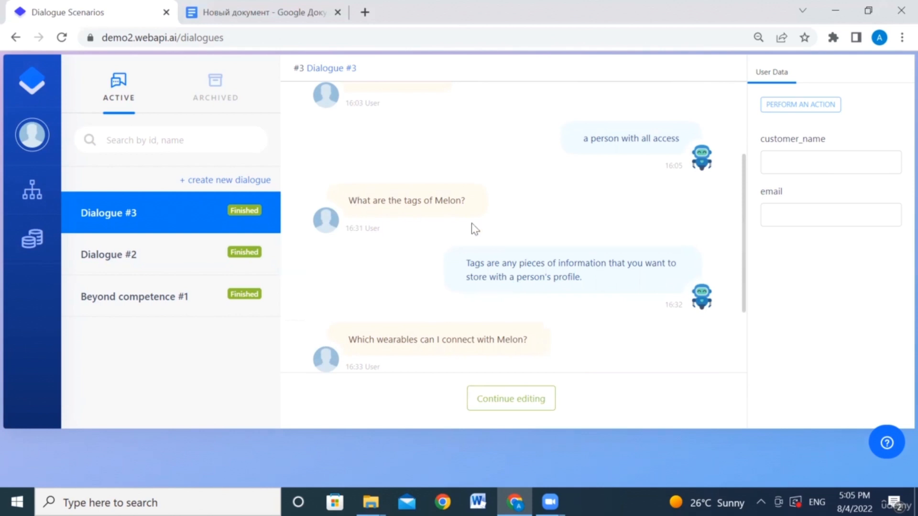
pyautogui.click(235, 10)
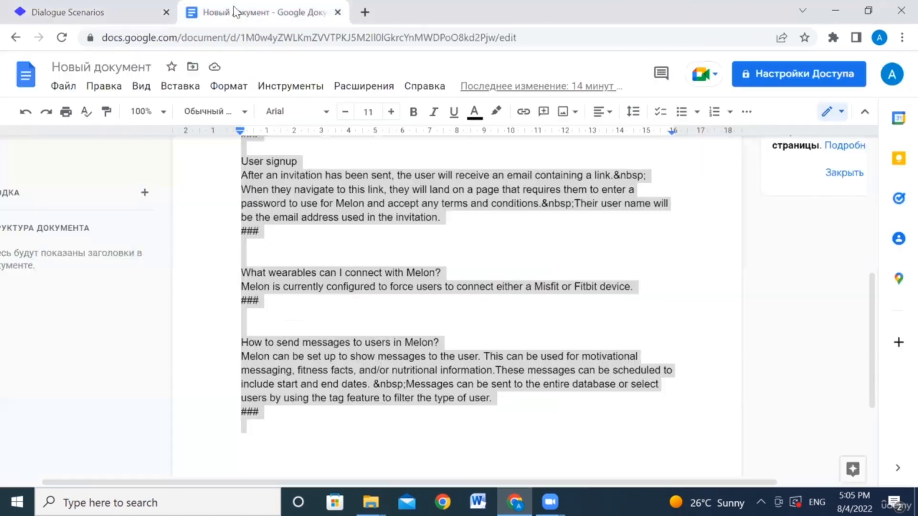
# Step: Deselect the FAQ text, scroll through it, and return to the Dialogue #3 conversation
pyautogui.click(479, 255)
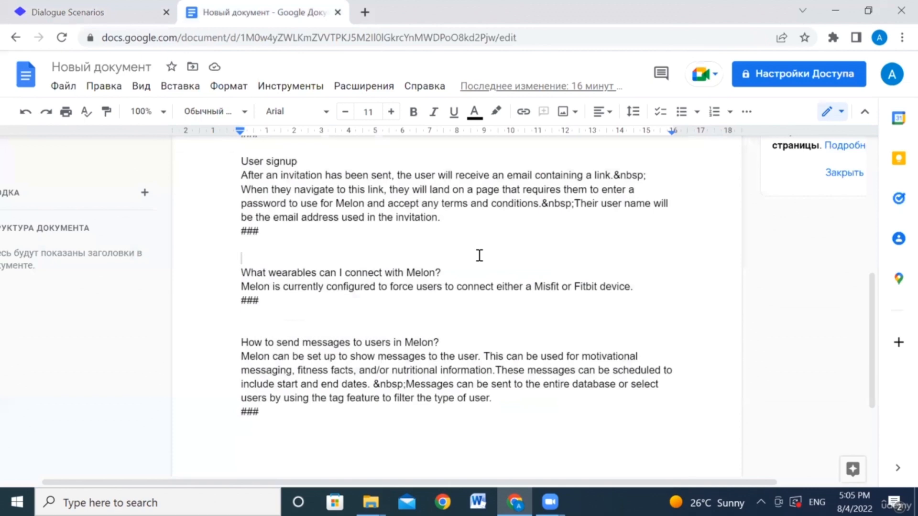
pyautogui.scroll(4, 479, 255)
pyautogui.scroll(3, 479, 256)
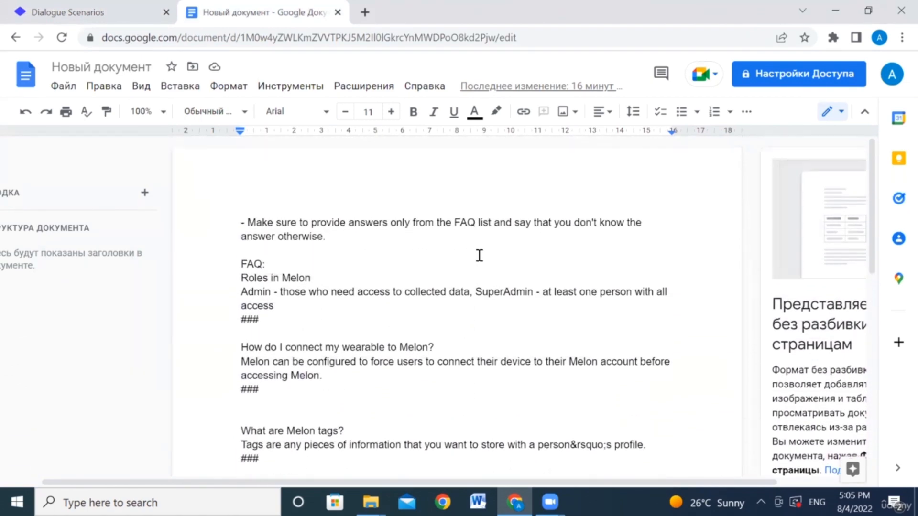
pyautogui.scroll(-3, 479, 256)
pyautogui.scroll(-3, 480, 256)
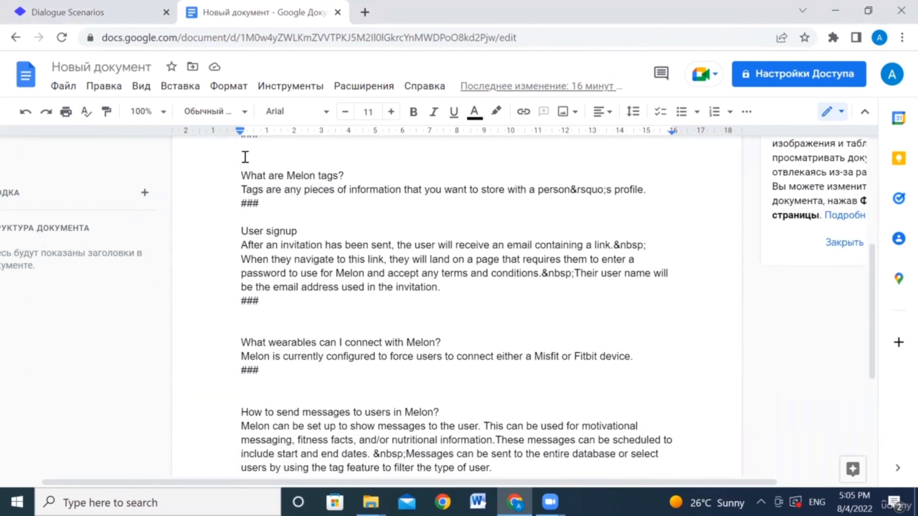
pyautogui.click(97, 6)
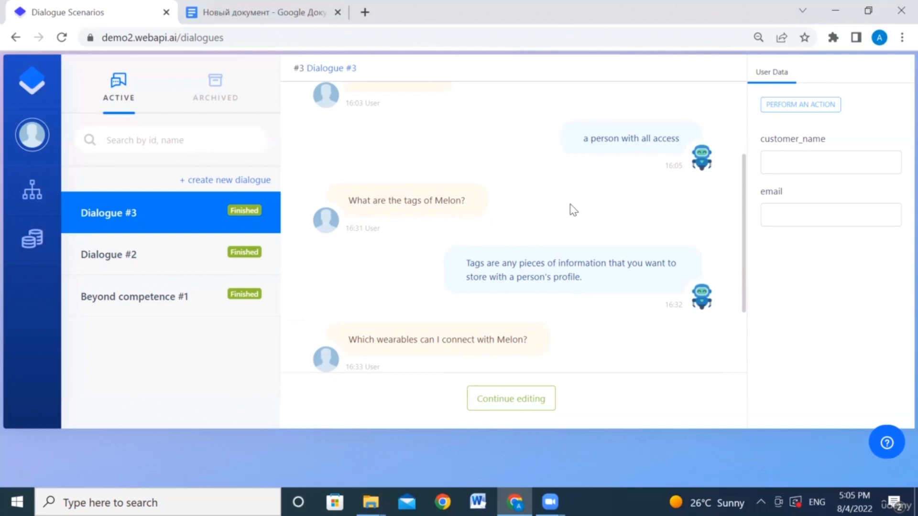
pyautogui.scroll(-1, 573, 210)
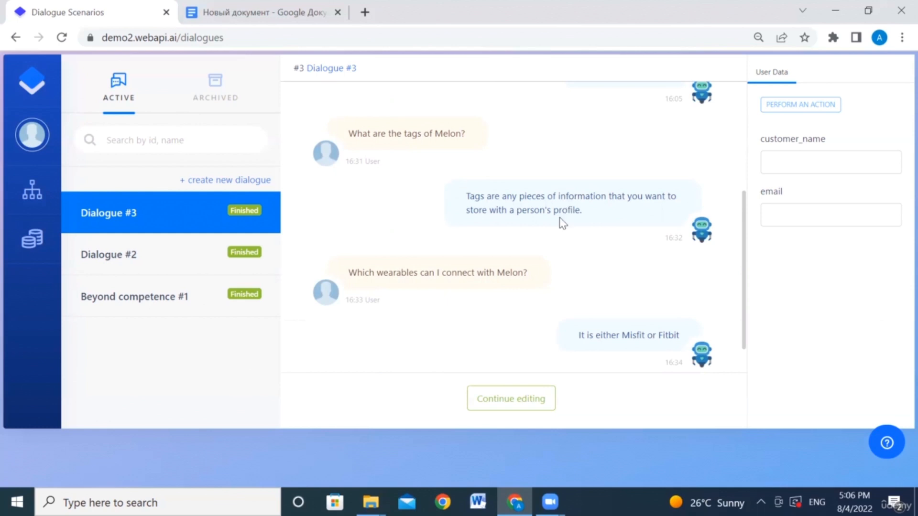
pyautogui.scroll(-1, 589, 258)
pyautogui.scroll(4, 592, 259)
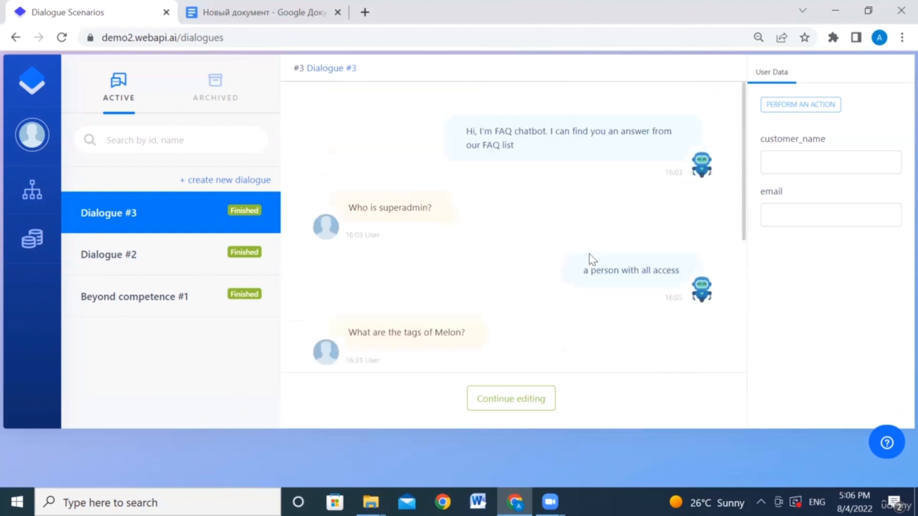
pyautogui.click(507, 400)
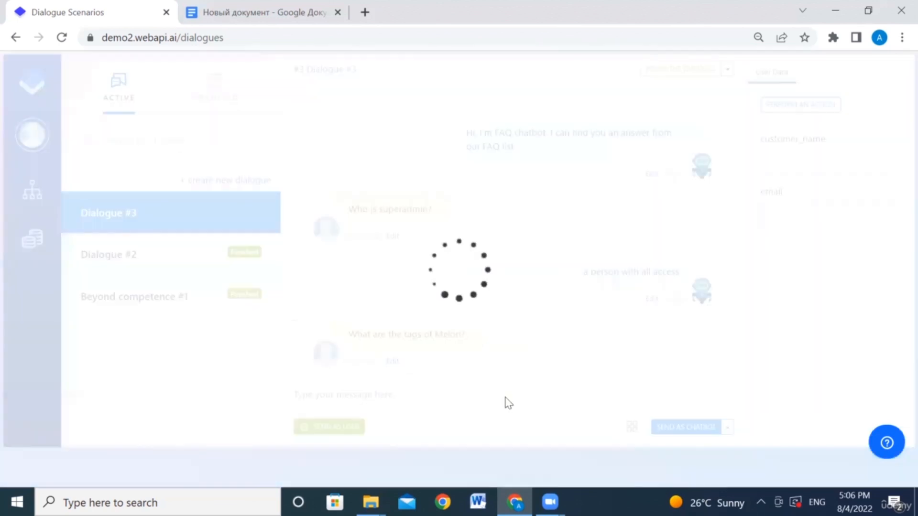
pyautogui.click(559, 9)
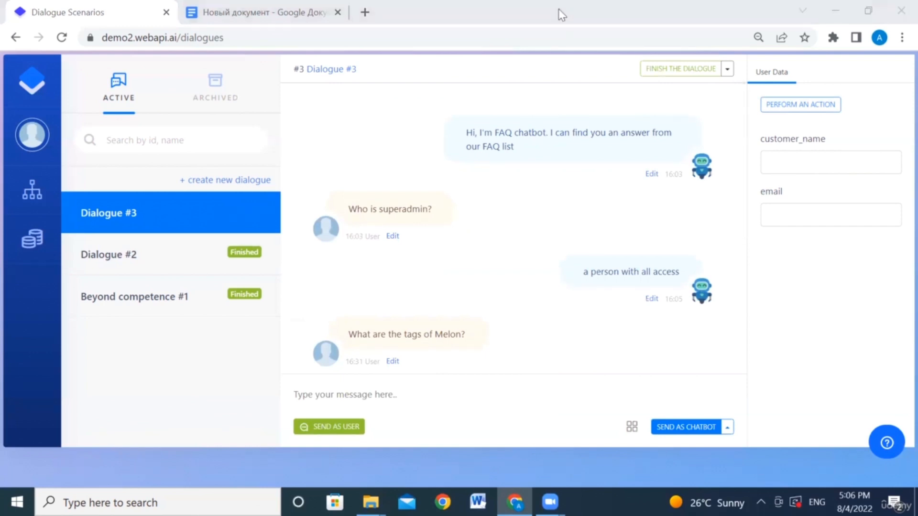
pyautogui.click(674, 72)
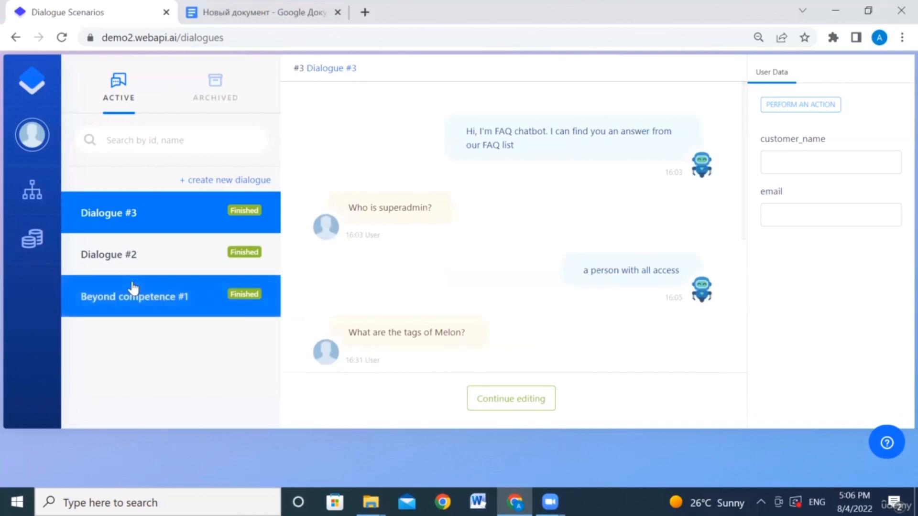
pyautogui.moveTo(28, 189)
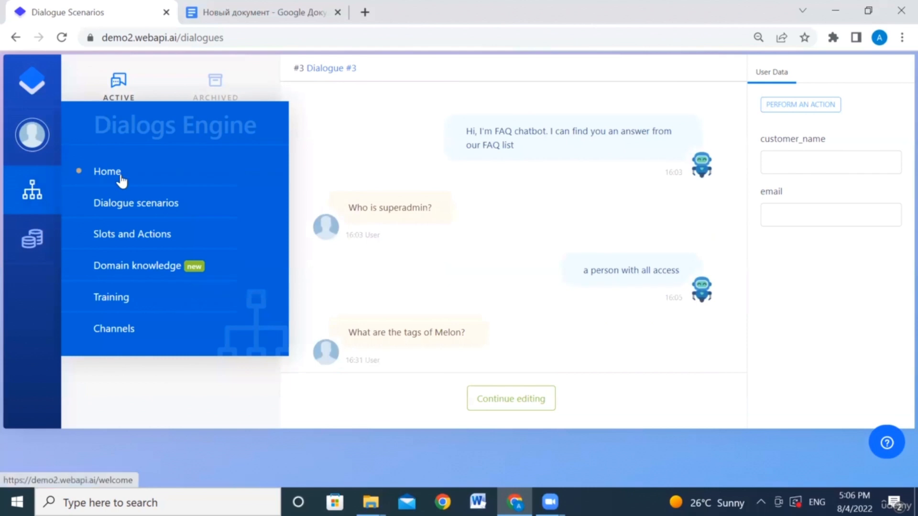
# Step: Open the demo2 web chat widget from Home and restart the bot with /start
pyautogui.click(127, 171)
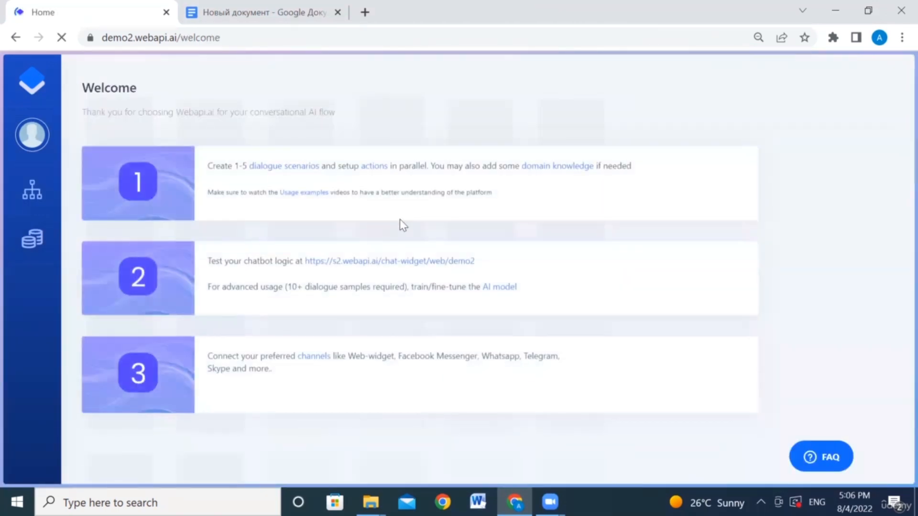
pyautogui.click(380, 256)
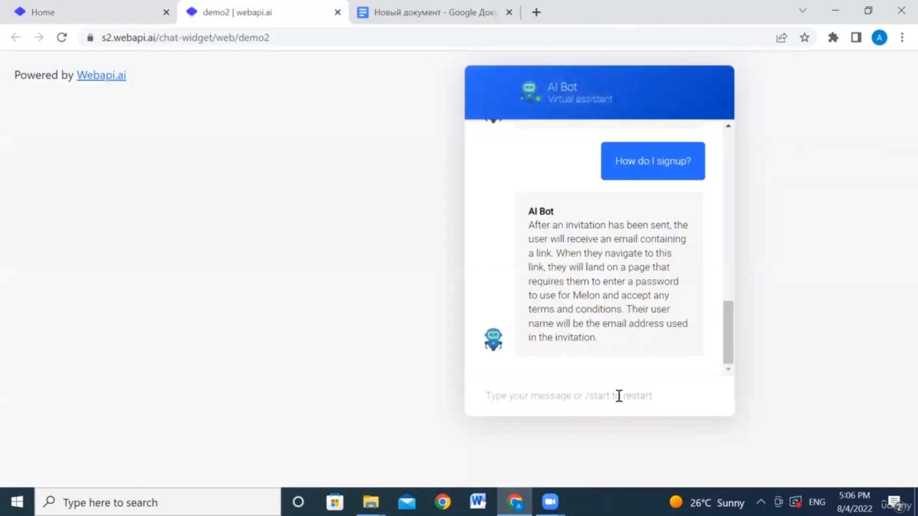
pyautogui.click(614, 396)
pyautogui.write('/start')
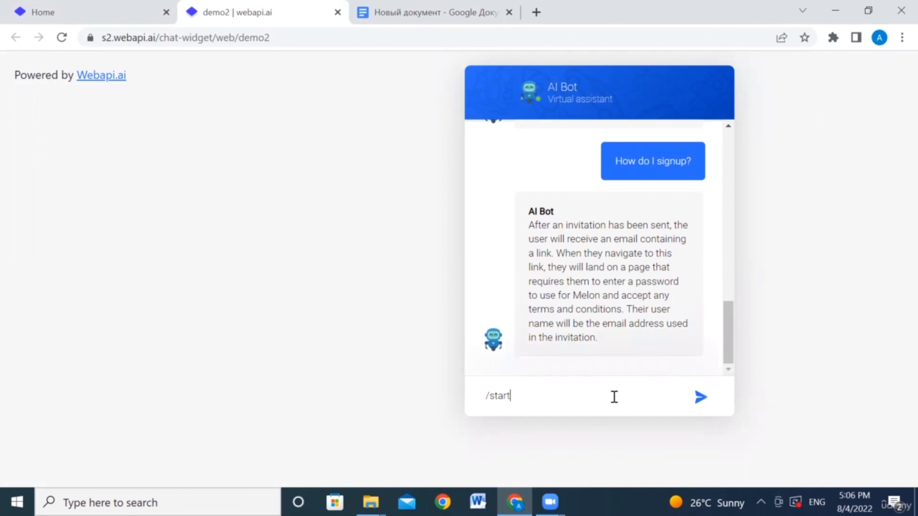
pyautogui.press('Return')
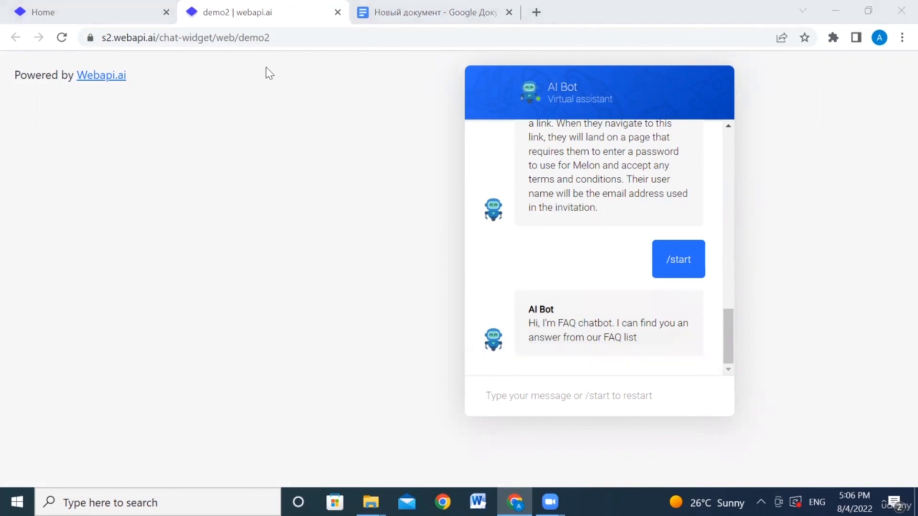
pyautogui.click(417, 12)
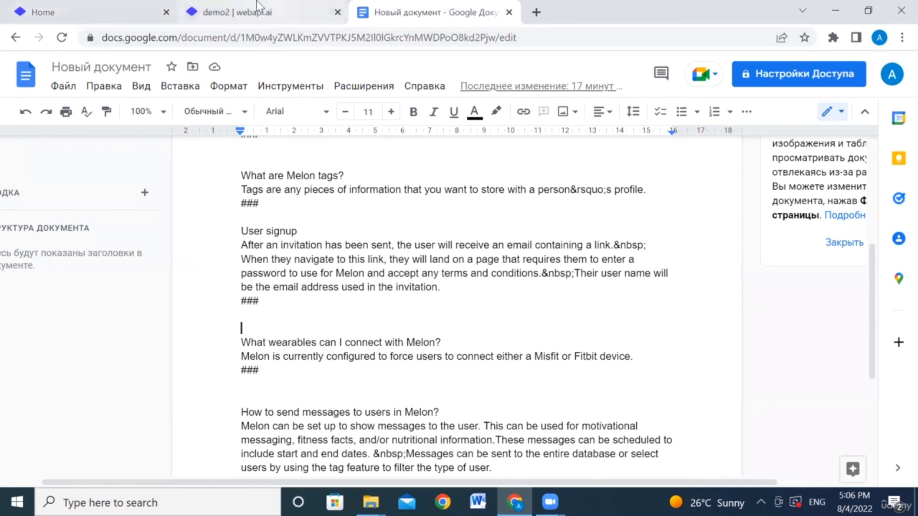
# Step: Ask the chat bot 'How to I signup?' and compare its answer with the FAQ
pyautogui.click(220, 10)
pyautogui.write('How to I ')
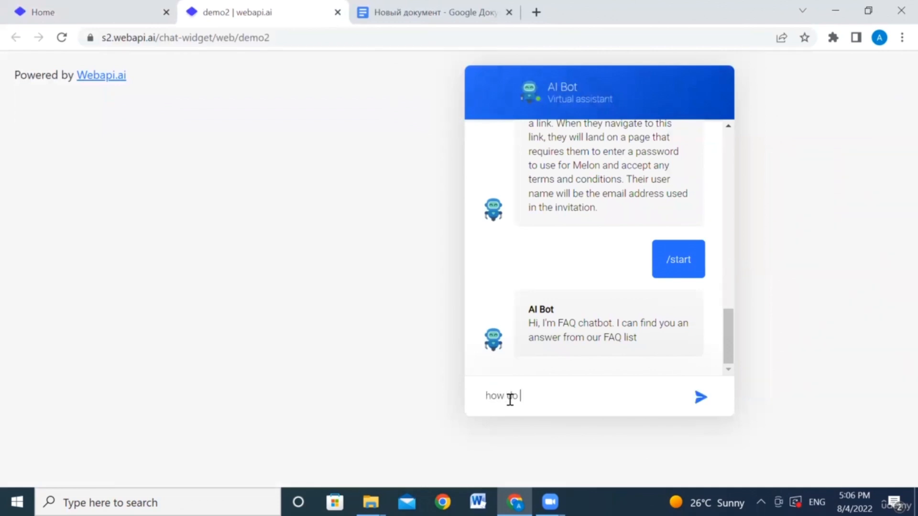
pyautogui.write('sign')
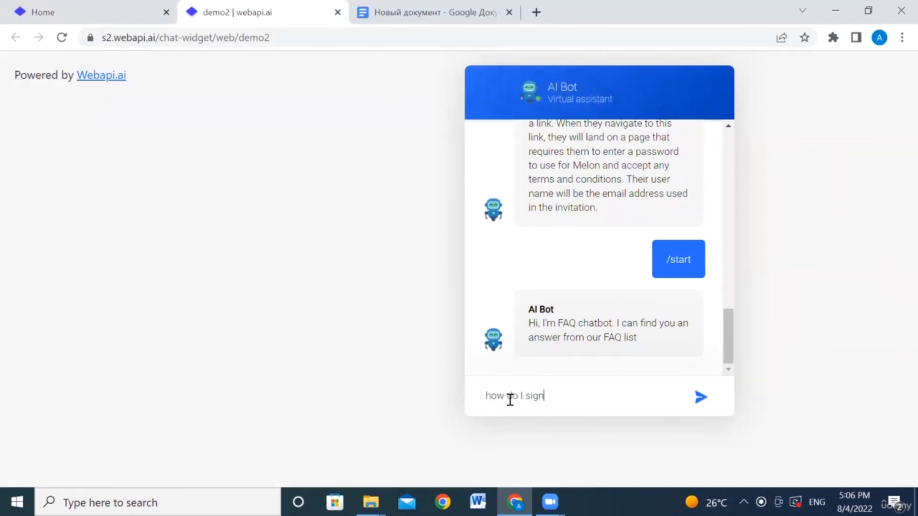
pyautogui.write('up?')
pyautogui.press('Return')
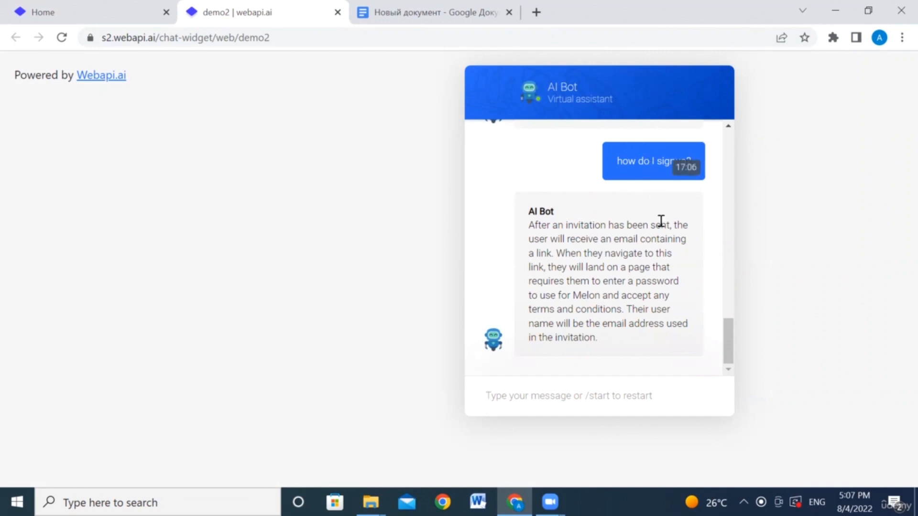
pyautogui.click(407, 8)
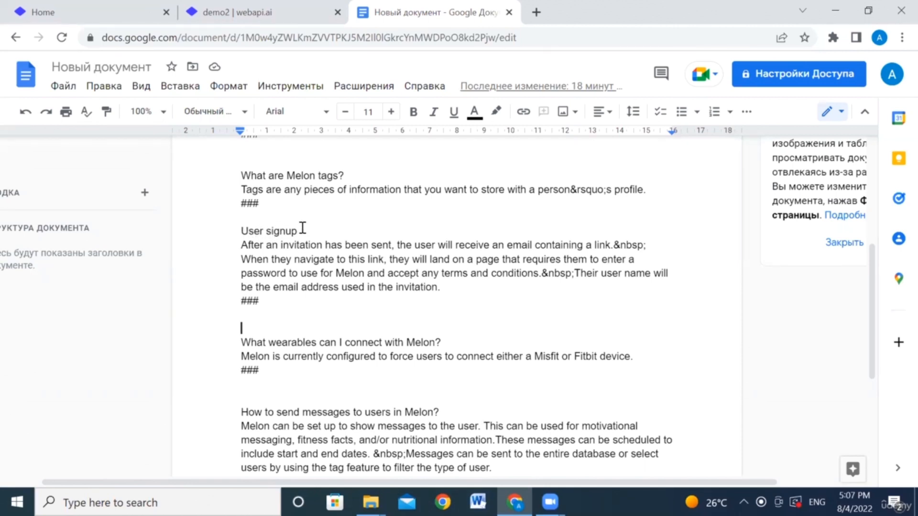
# Step: Check the FAQ's User signup entry against the bot's answer, then return to the chat
pyautogui.scroll(-1, 411, 258)
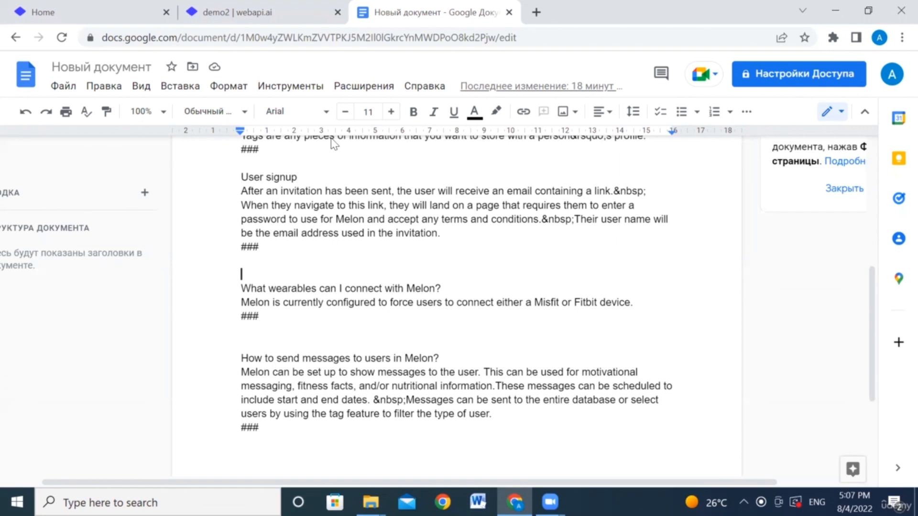
pyautogui.click(260, 14)
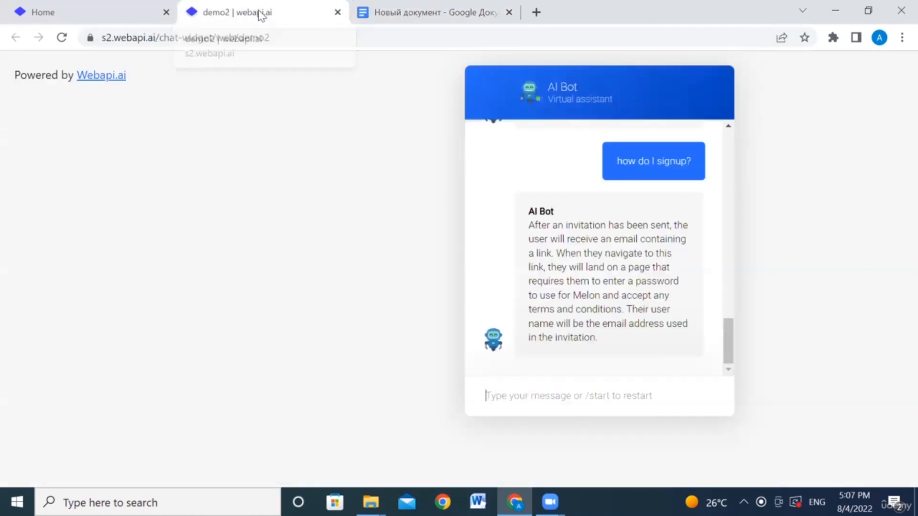
# Step: Send 'what are the wearables?' to the FAQ bot in the chat widget
pyautogui.click(555, 402)
pyautogui.write('what are t')
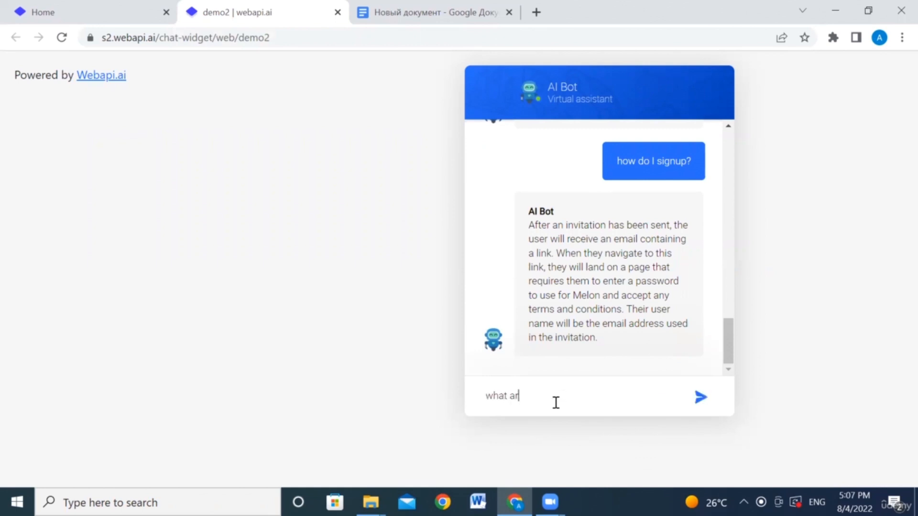
pyautogui.write('he wearables?')
pyautogui.press('Return')
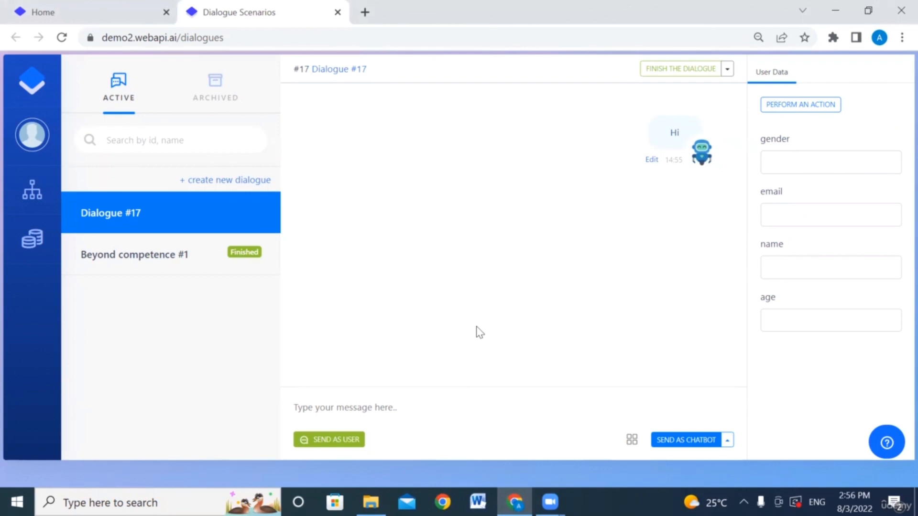
# Step: Create new Dialogue #18 and open its Hi message for editing as a quick reply
pyautogui.click(264, 188)
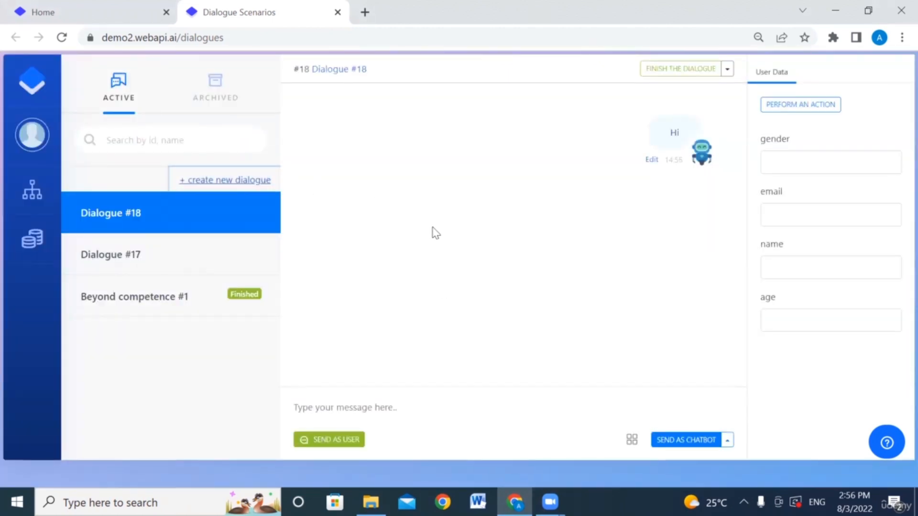
pyautogui.click(653, 161)
pyautogui.click(604, 86)
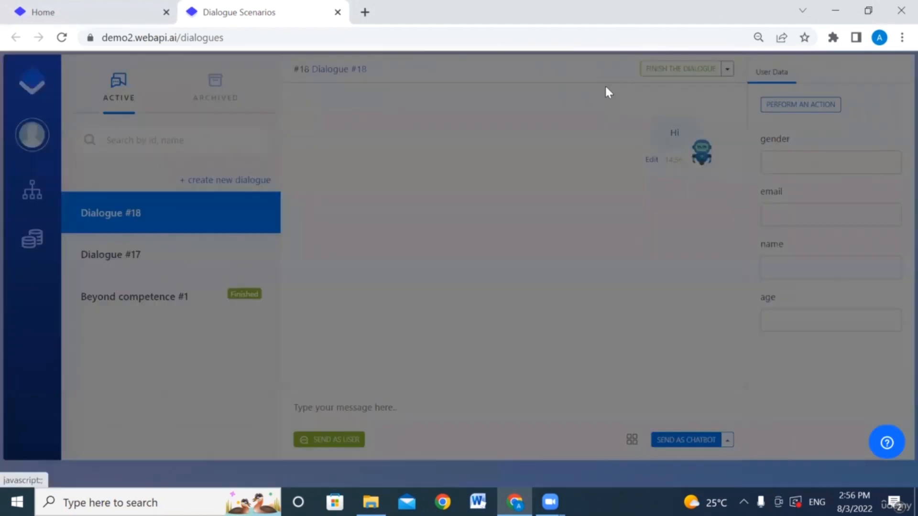
# Step: Replace the /start reply text with the tournament invitation for this Friday at 2 pm
pyautogui.click(350, 152)
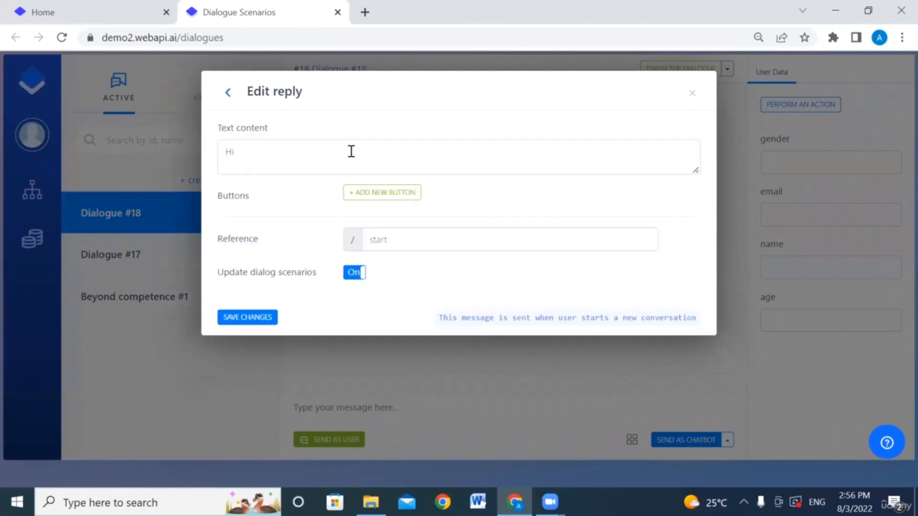
pyautogui.click(351, 152)
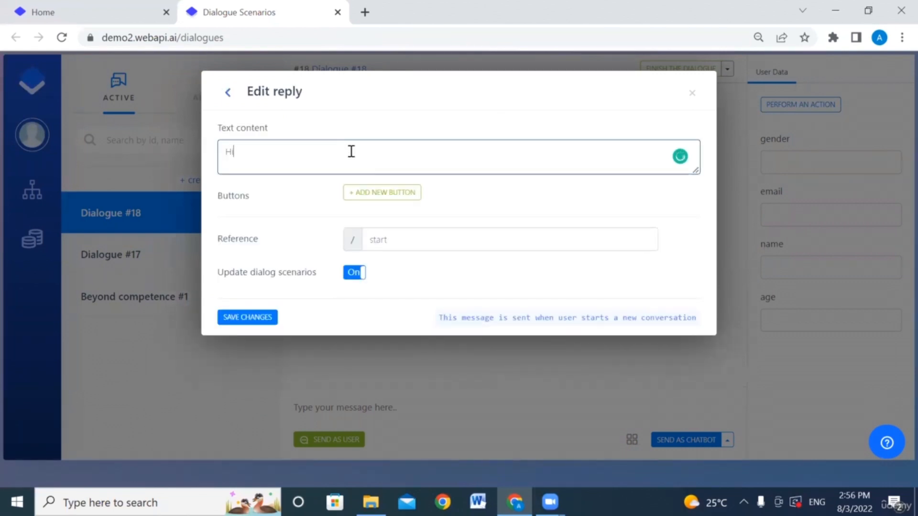
pyautogui.press('BackSpace')
pyautogui.write("Hi I'm a chatbot. Would you like to participate in a tournament this Friday at 2 pm?")
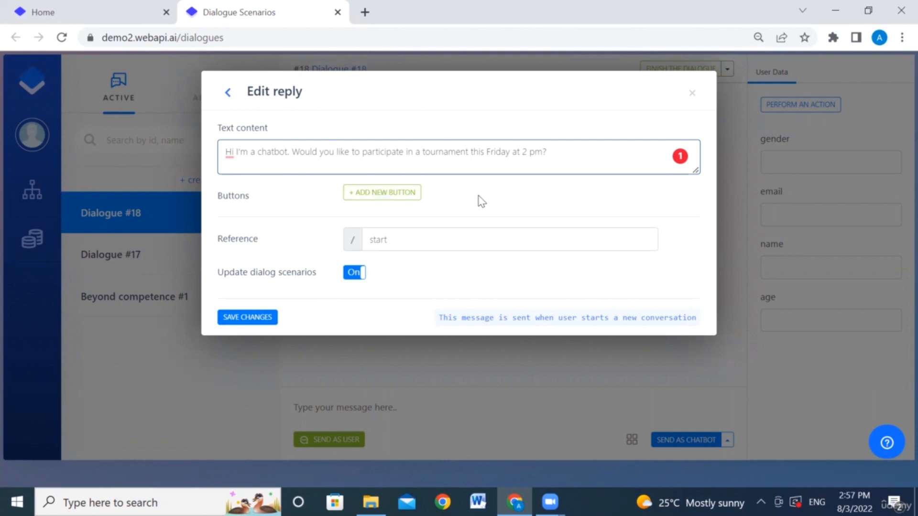
# Step: Add 'participate' and 'learn more' buttons to the /start reply and save it
pyautogui.click(404, 193)
pyautogui.click(404, 193)
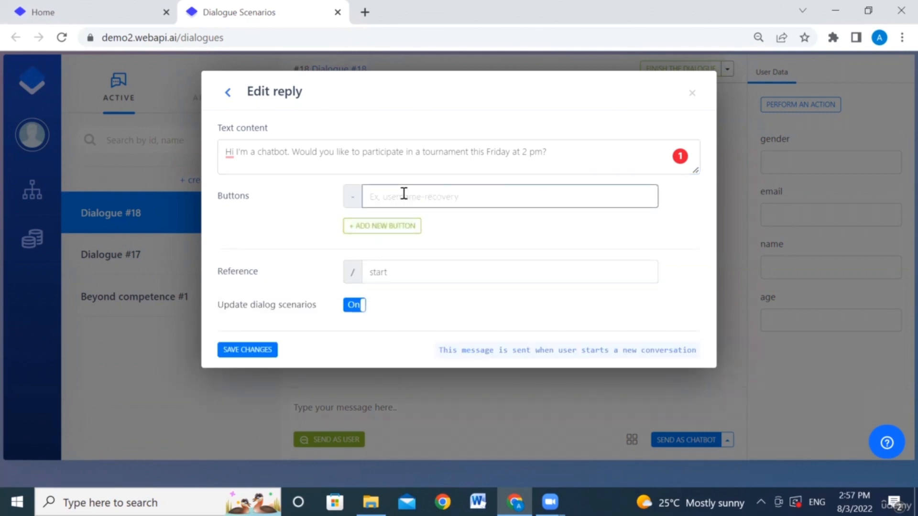
pyautogui.write('participate')
pyautogui.click(391, 235)
pyautogui.click(391, 228)
pyautogui.write('learn more')
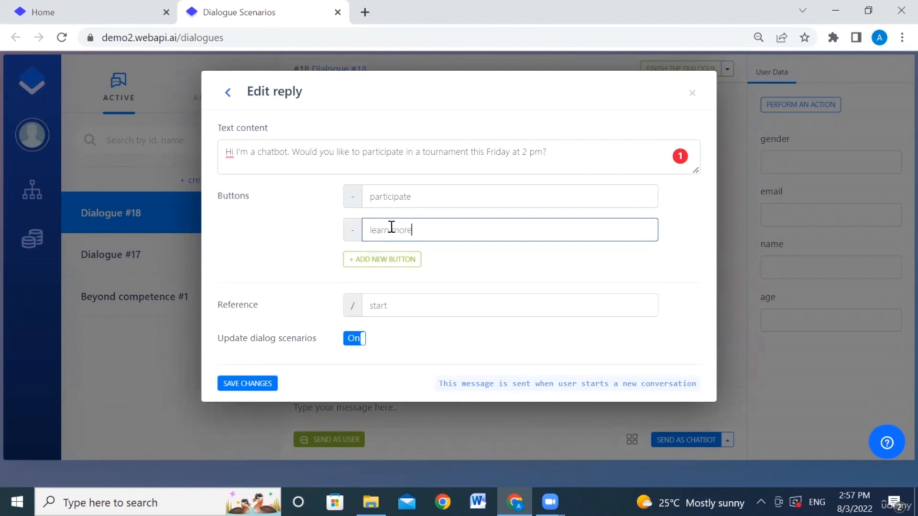
pyautogui.click(255, 383)
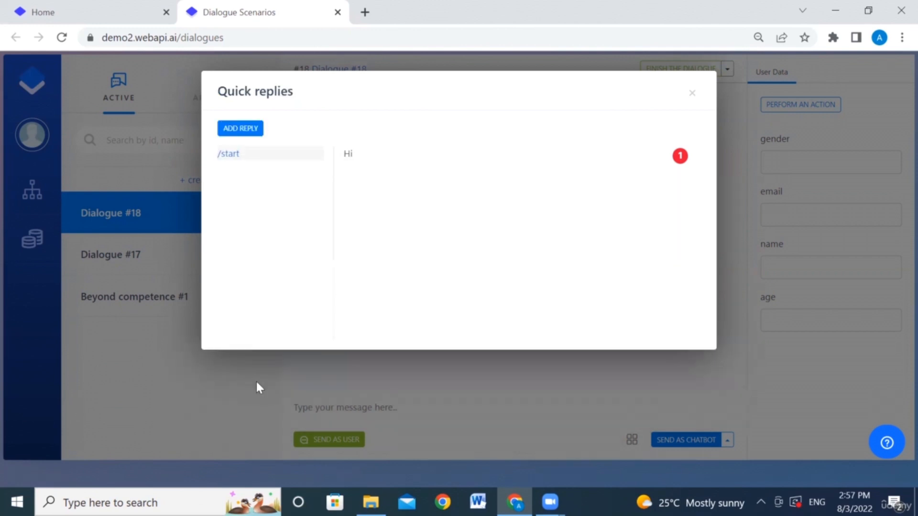
pyautogui.click(691, 97)
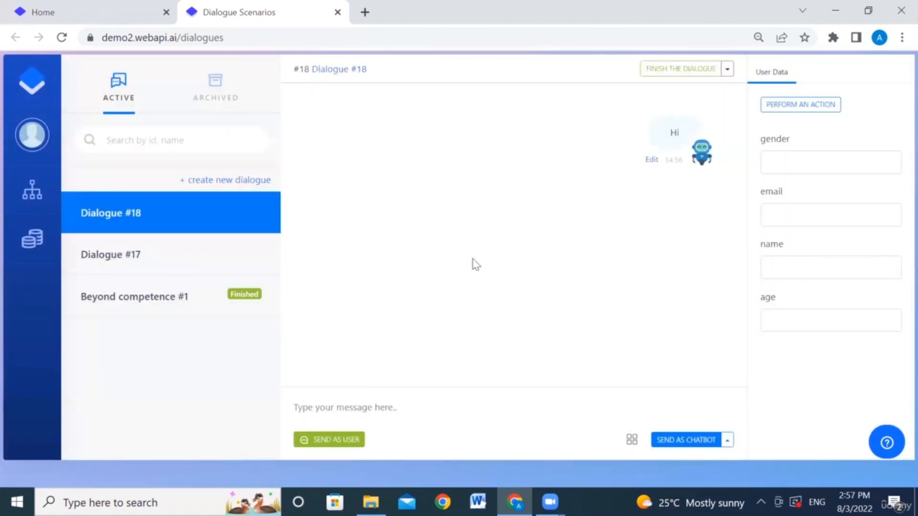
# Step: Reload, reply 'participate' as the user, and draft the chatbot question 'What is your gender?'
pyautogui.press('F5')
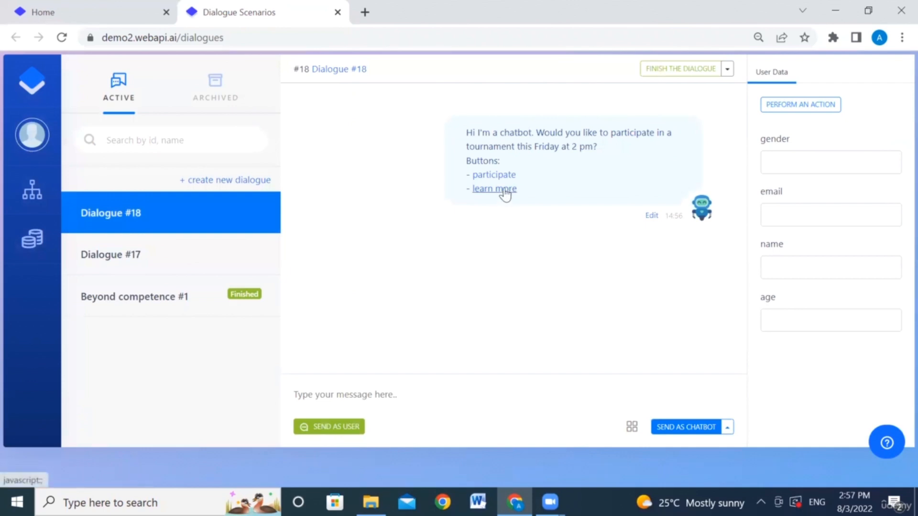
pyautogui.click(495, 175)
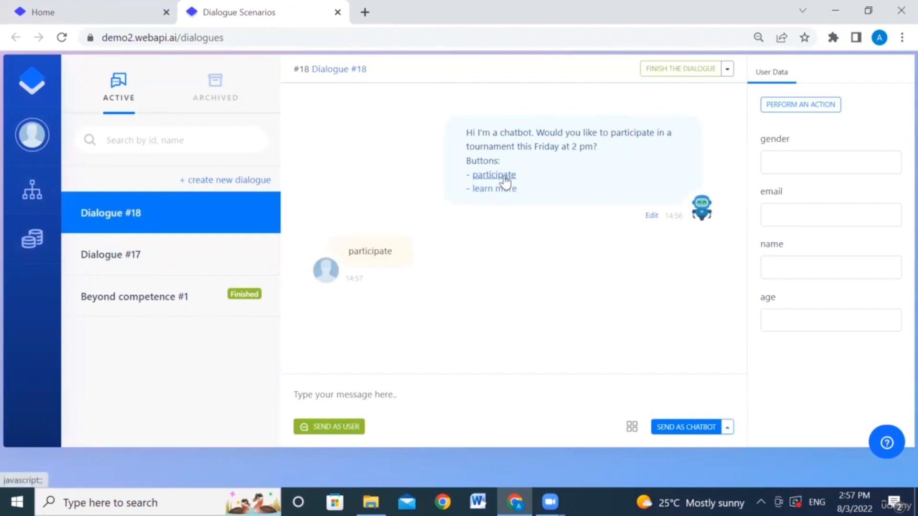
pyautogui.click(428, 387)
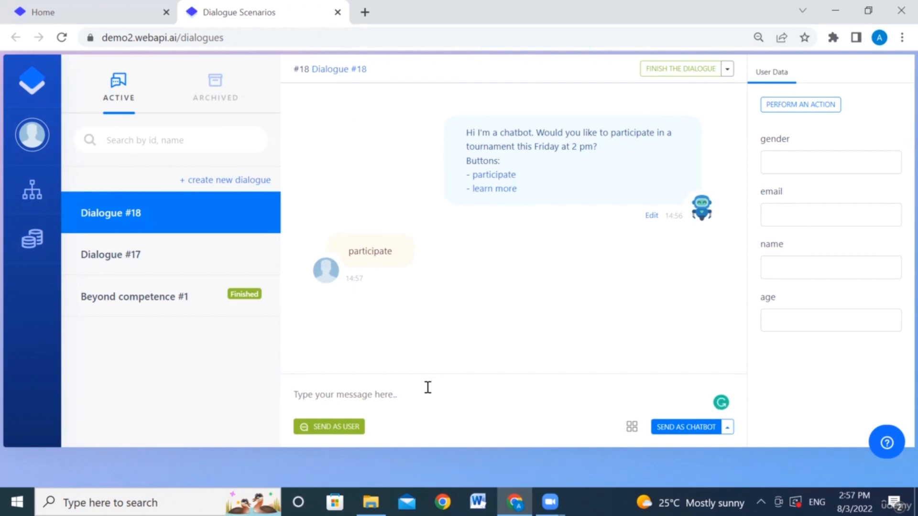
pyautogui.click(726, 426)
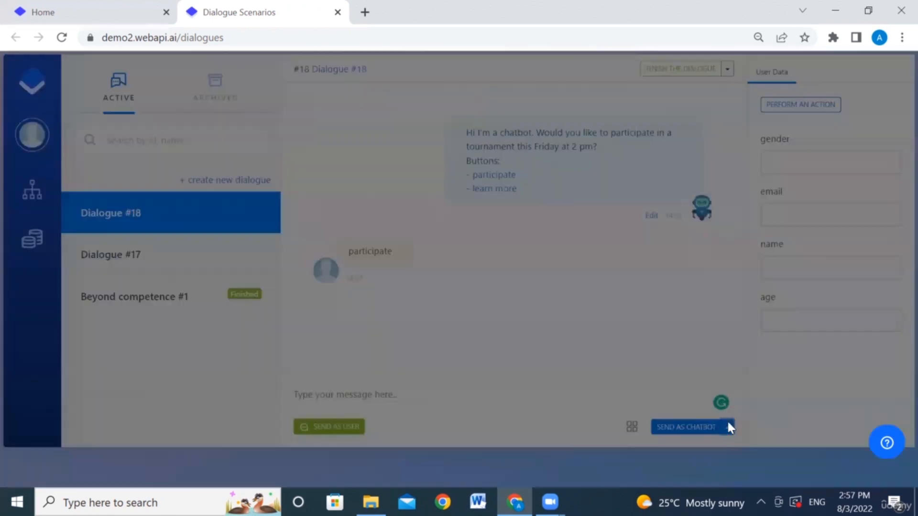
pyautogui.click(439, 160)
pyautogui.write('C')
pyautogui.press('BackSpace')
pyautogui.write('Wh')
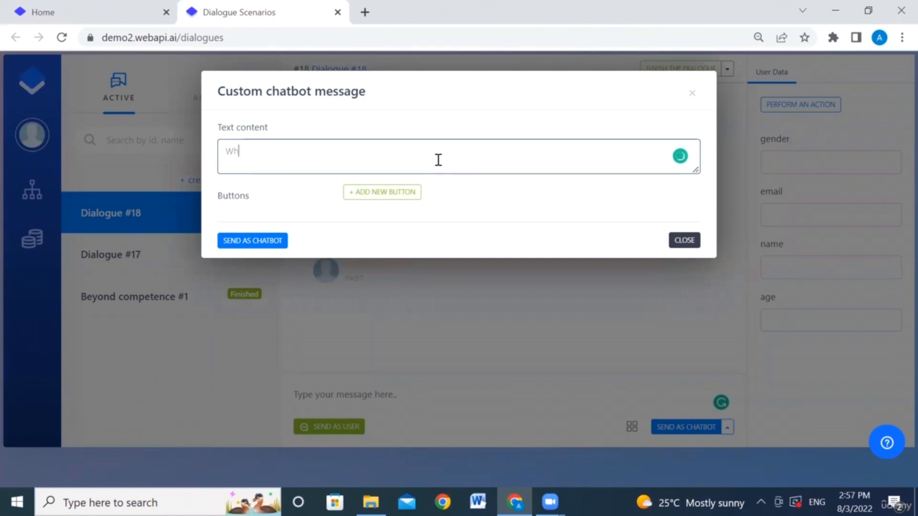
pyautogui.write('at is your gender?')
# Step: Add 'male' and 'female' buttons to the gender question and send it as the chatbot
pyautogui.click(384, 197)
pyautogui.click(386, 195)
pyautogui.write('male')
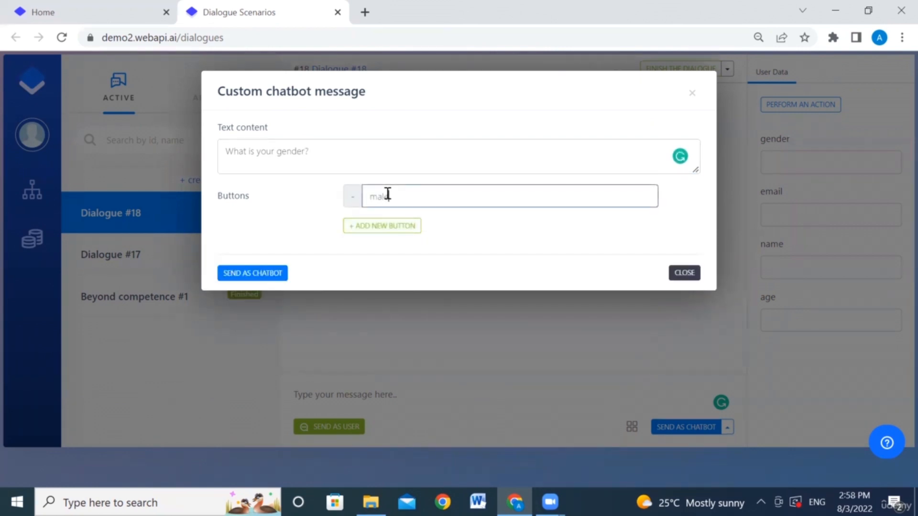
pyautogui.click(387, 231)
pyautogui.click(387, 225)
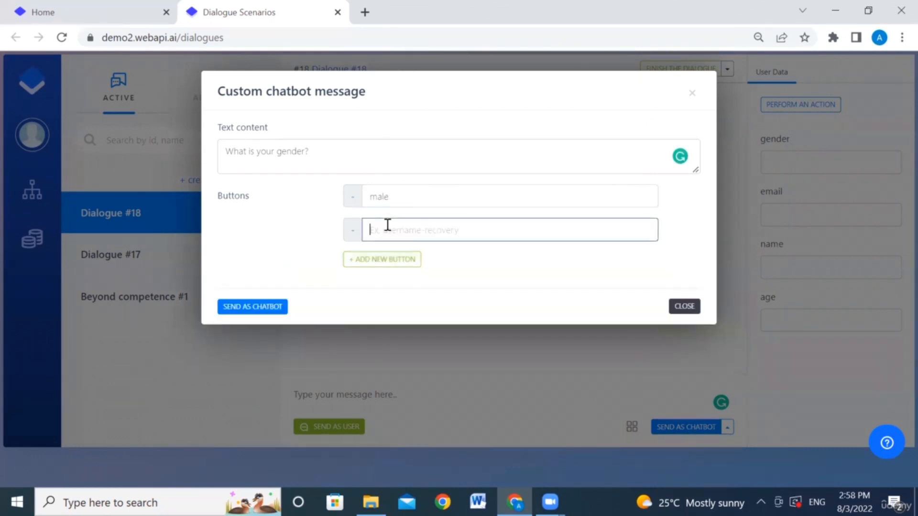
pyautogui.write('female')
pyautogui.click(274, 309)
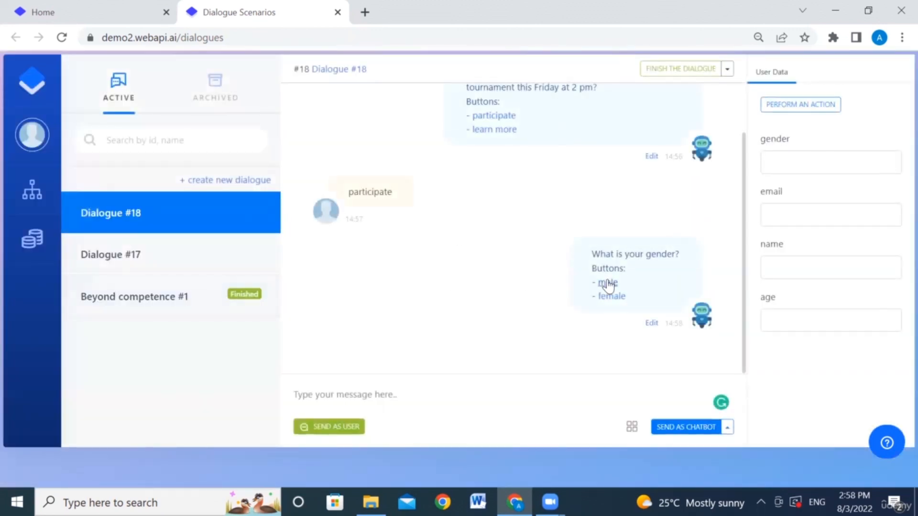
# Step: Answer 'male', have the chatbot ask 'What is your email address?', and reply with an email address
pyautogui.click(607, 285)
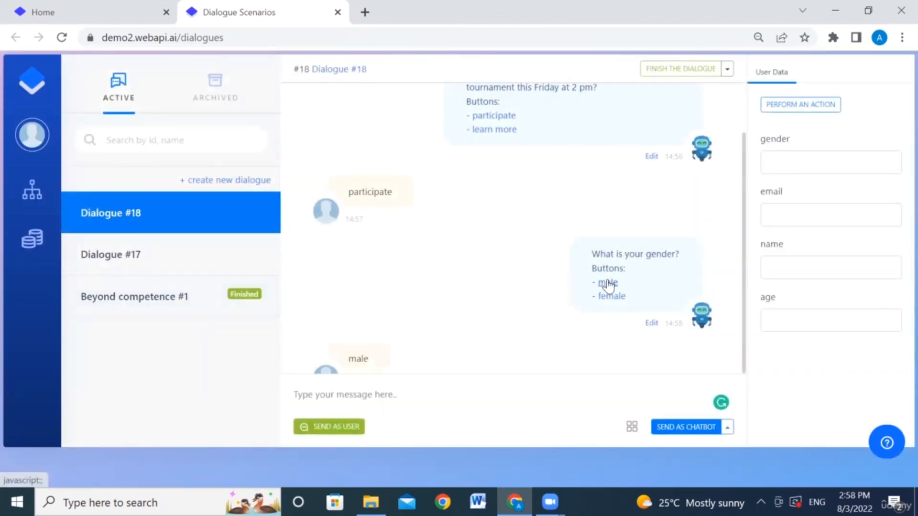
pyautogui.click(408, 392)
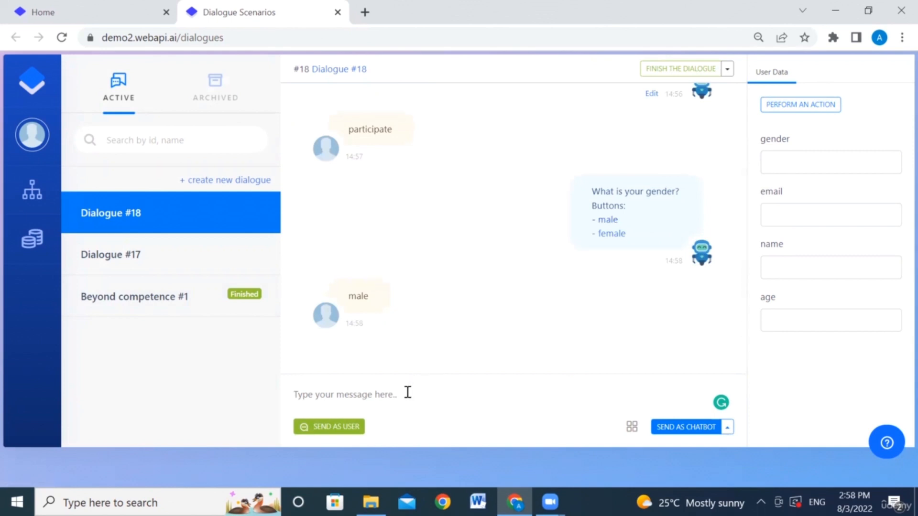
pyautogui.write('W')
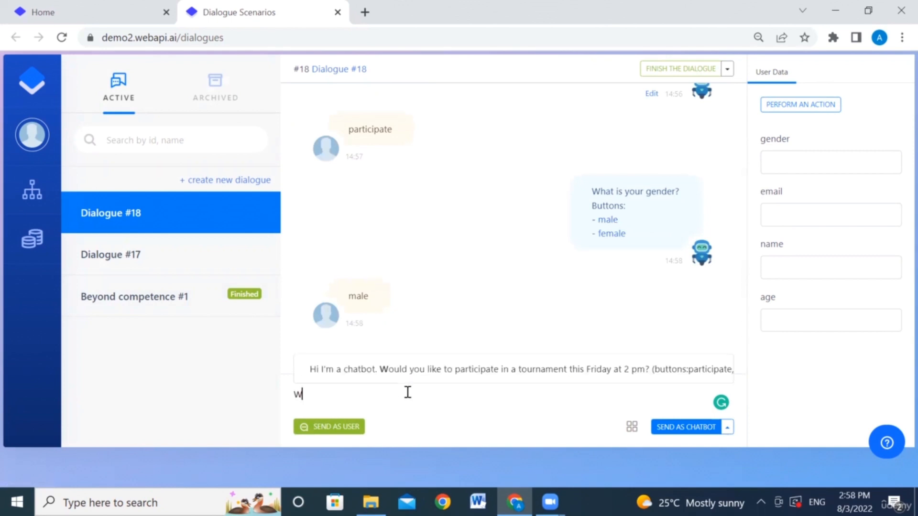
pyautogui.write('hat is your email address')
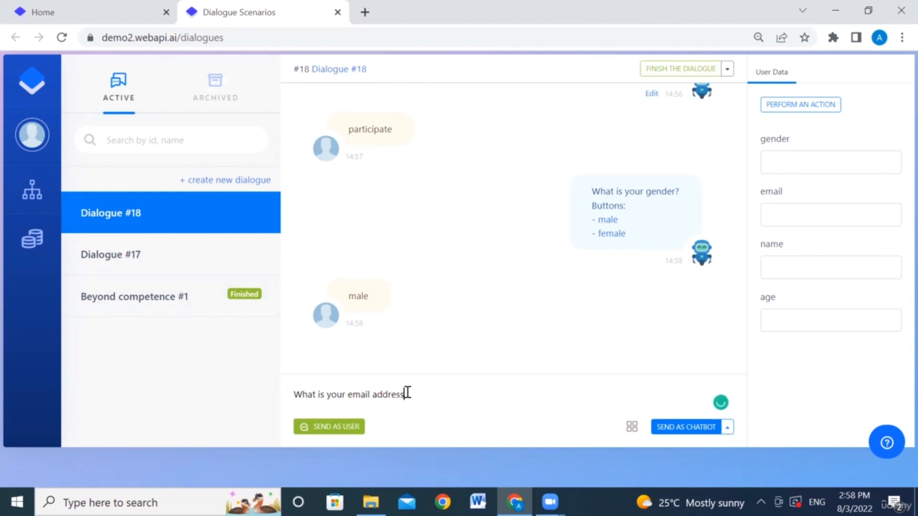
pyautogui.write('?')
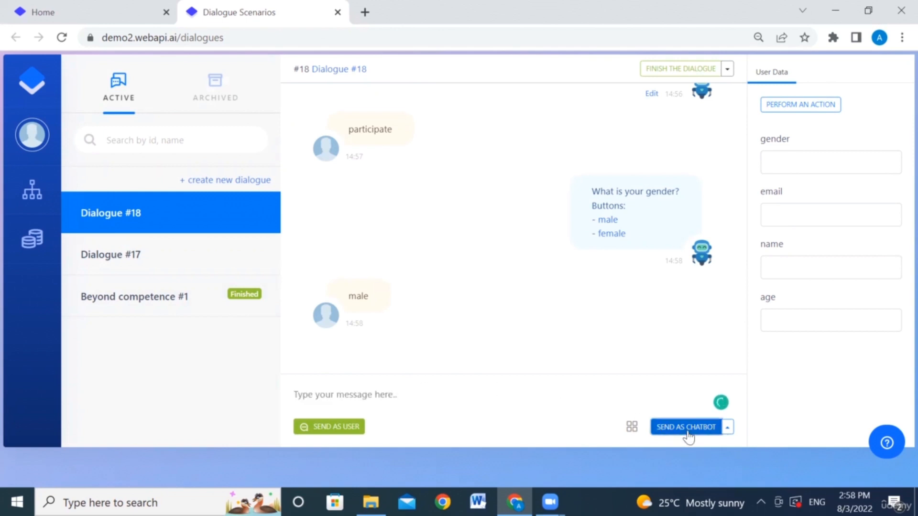
pyautogui.click(686, 427)
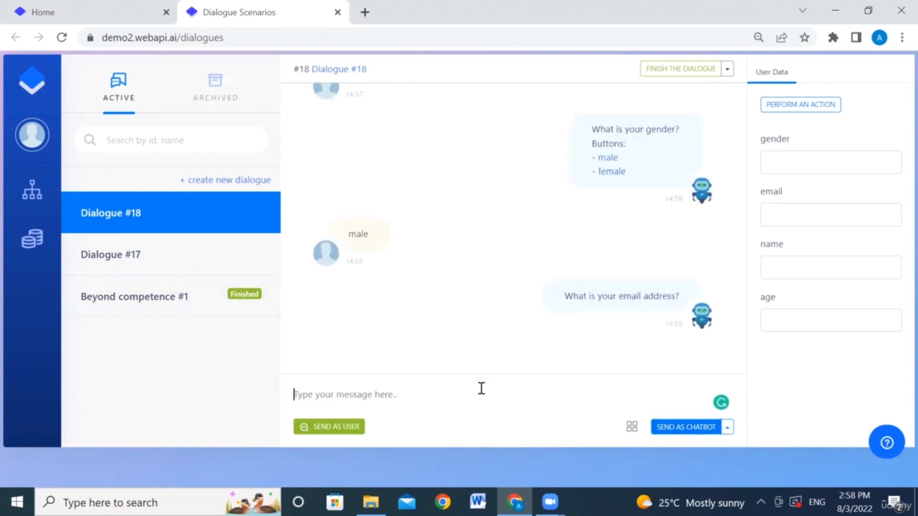
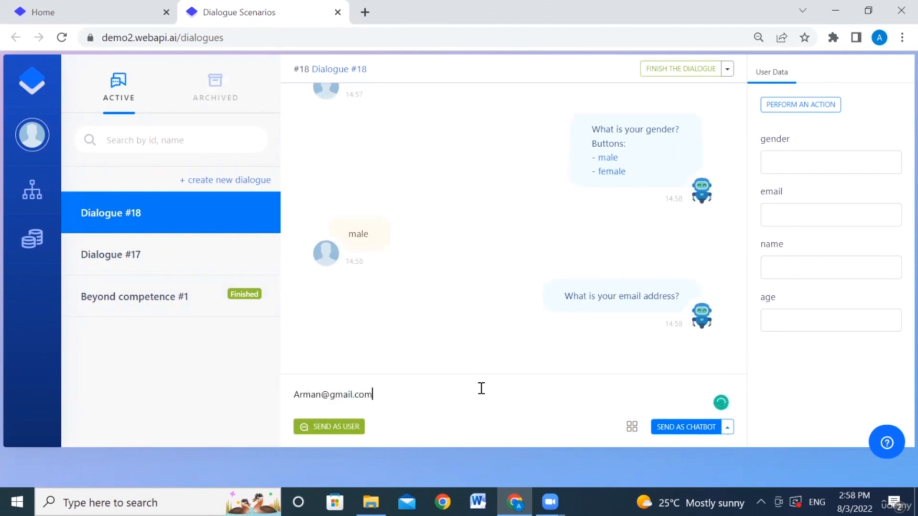
pyautogui.click(347, 431)
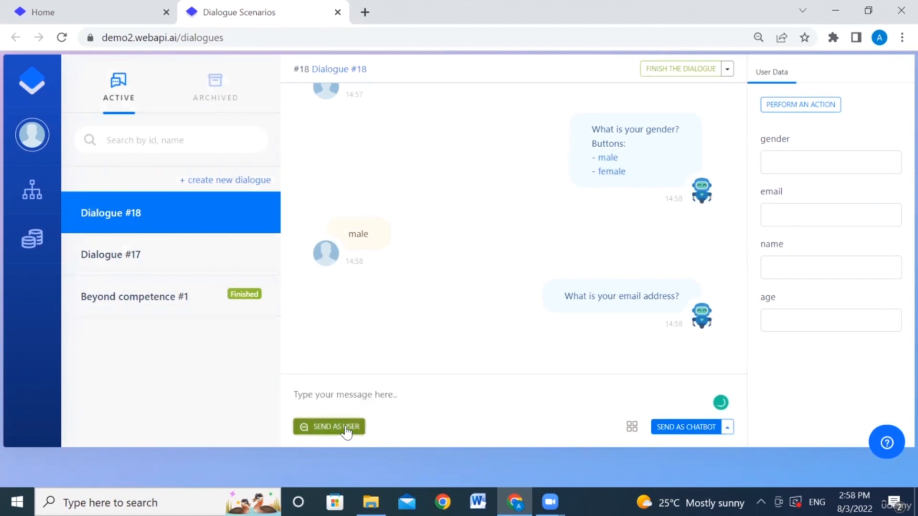
# Step: Send 'Can I get your name and age?' as the chatbot
pyautogui.click(407, 391)
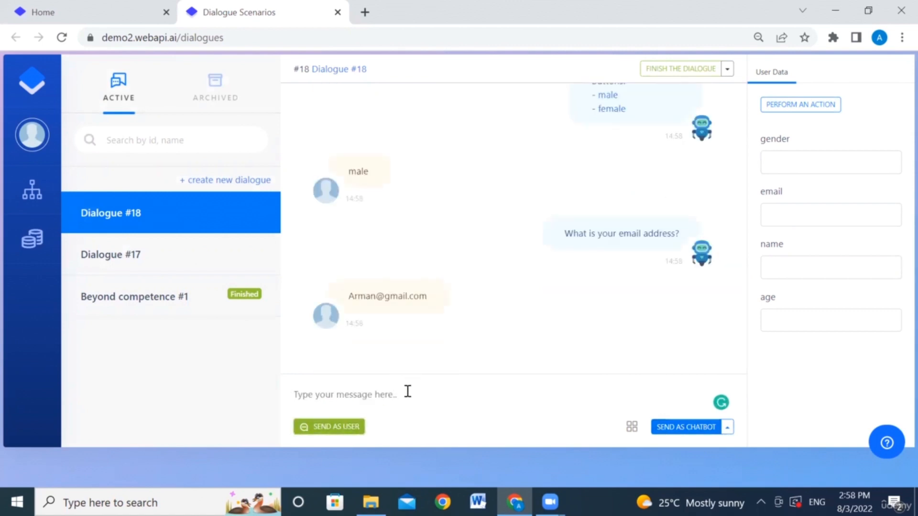
pyautogui.write('Cn')
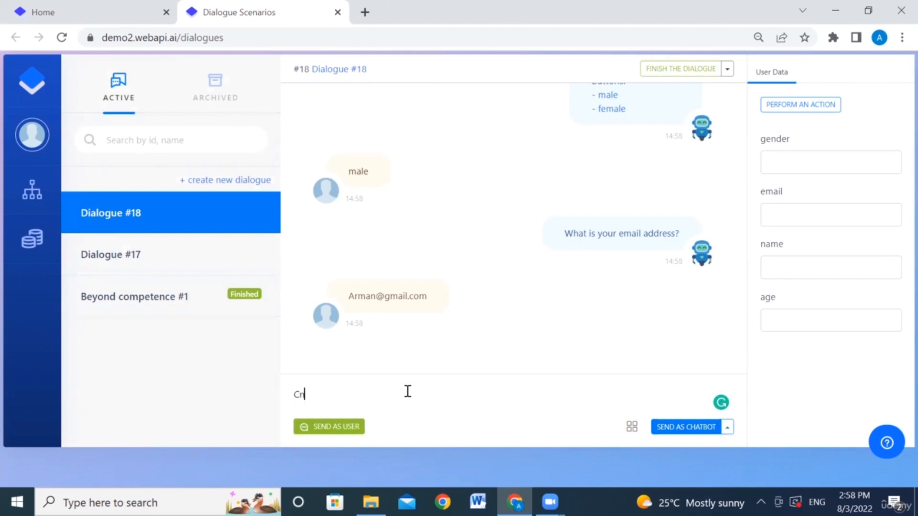
pyautogui.press('BackSpace')
pyautogui.press('BackSpace')
pyautogui.write('an I get your name')
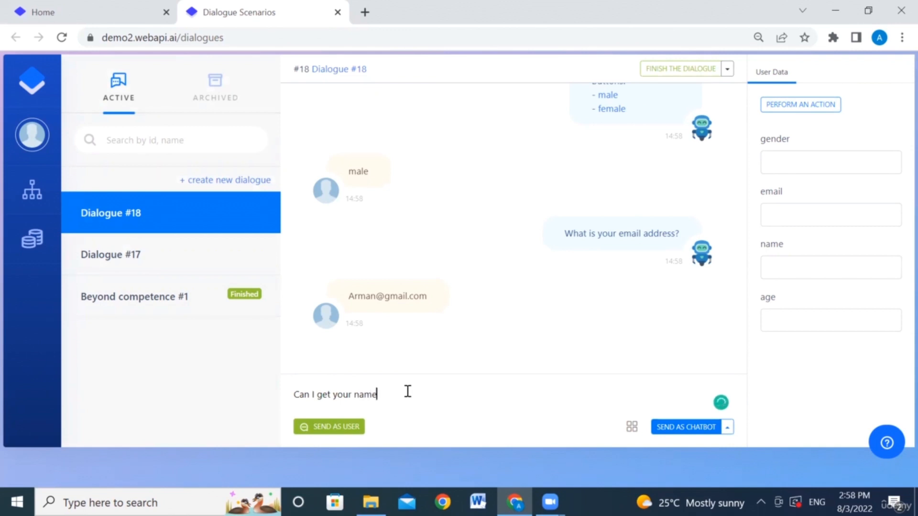
pyautogui.write(' and age?')
pyautogui.click(686, 427)
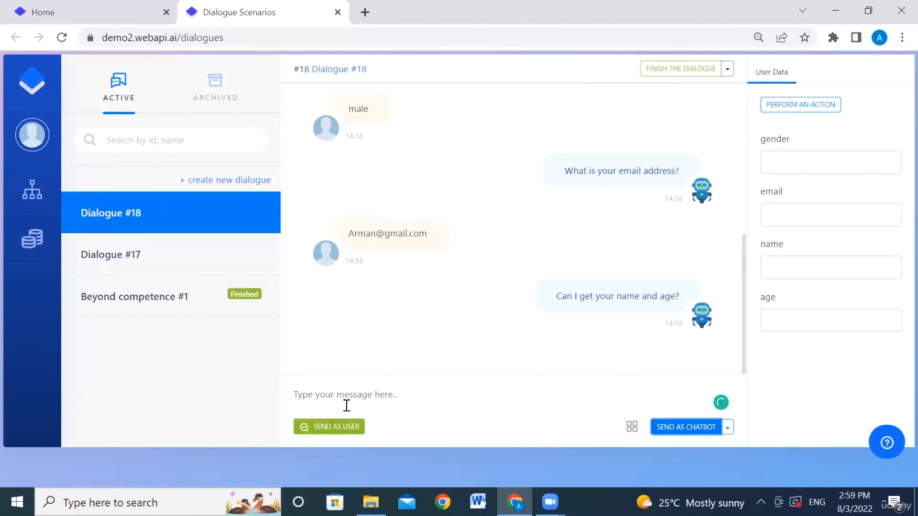
# Step: Send the user's reply giving their name and age 34 years old, with typos fixed
pyautogui.click(359, 394)
pyautogui.write('Ar')
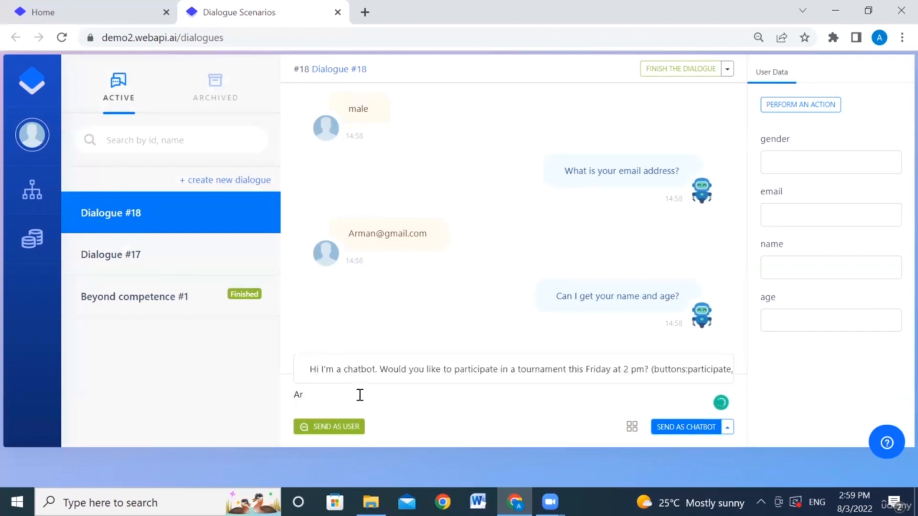
pyautogui.write('man and')
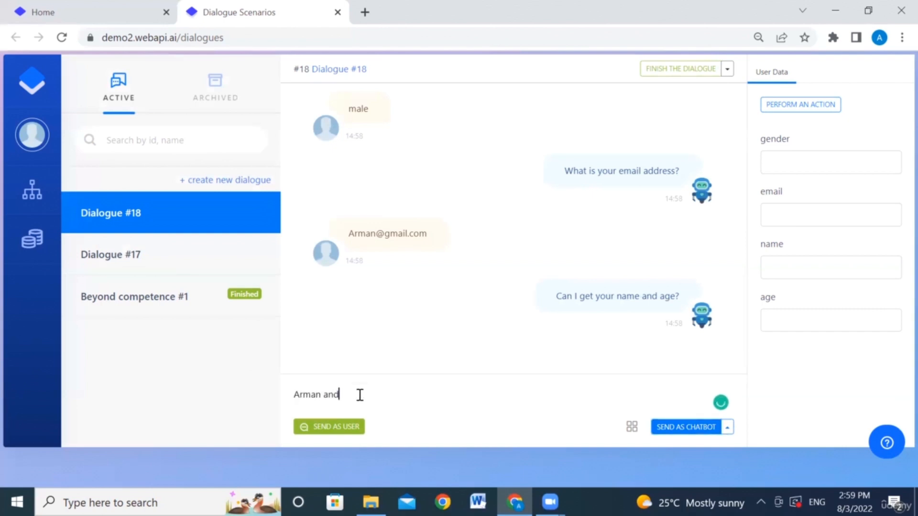
pyautogui.write(" I'm 24")
pyautogui.write('yeras')
pyautogui.press('BackSpace')
pyautogui.press('BackSpace')
pyautogui.press('BackSpace')
pyautogui.press('BackSpace')
pyautogui.write('ars old')
pyautogui.click(361, 395)
pyautogui.press('BackSpace')
pyautogui.write('3')
pyautogui.click(344, 427)
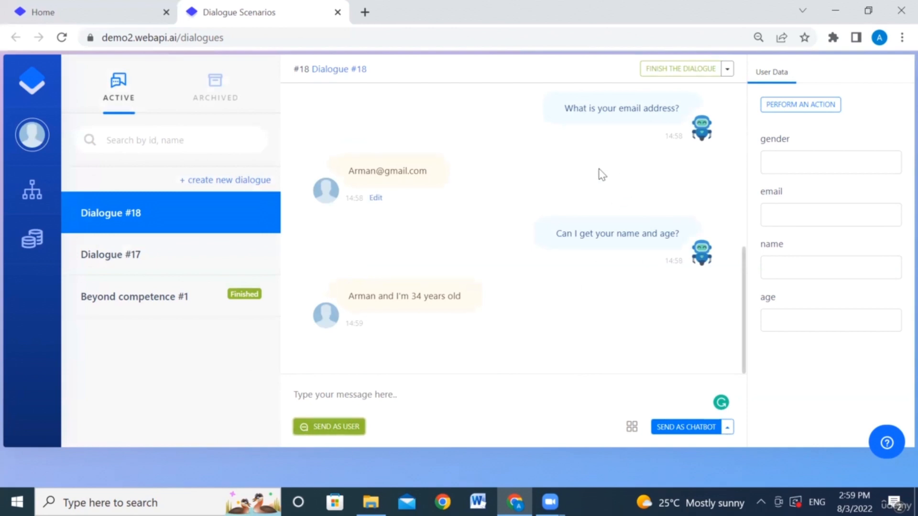
# Step: Finish Dialogue #18 and open the demo2 web chat widget from the Home page
pyautogui.click(662, 70)
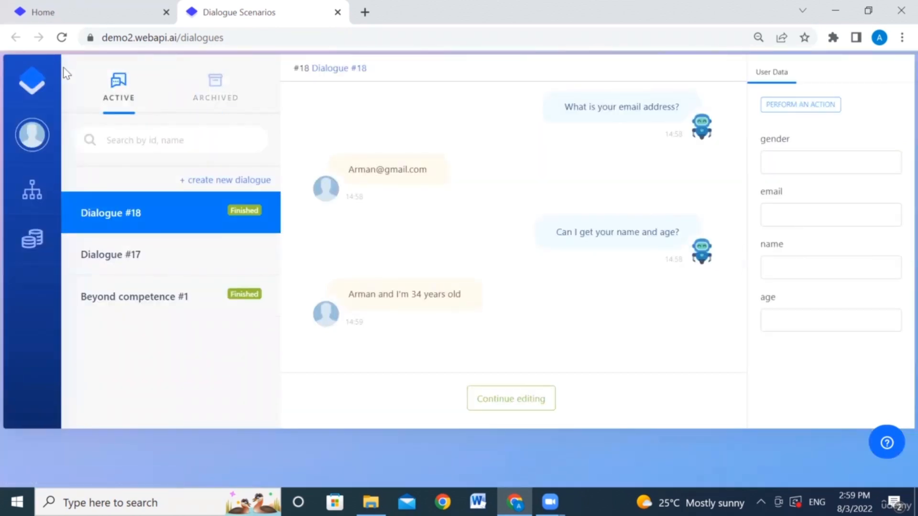
pyautogui.moveTo(32, 191)
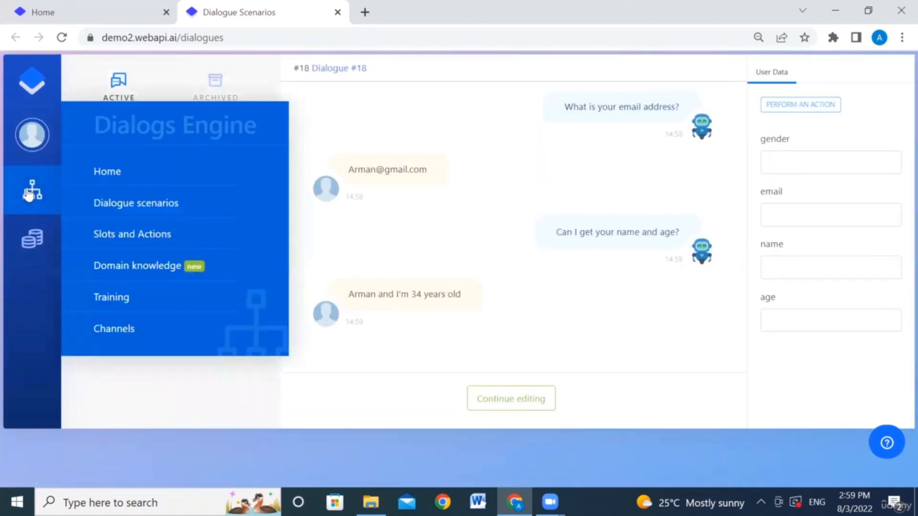
pyautogui.click(107, 172)
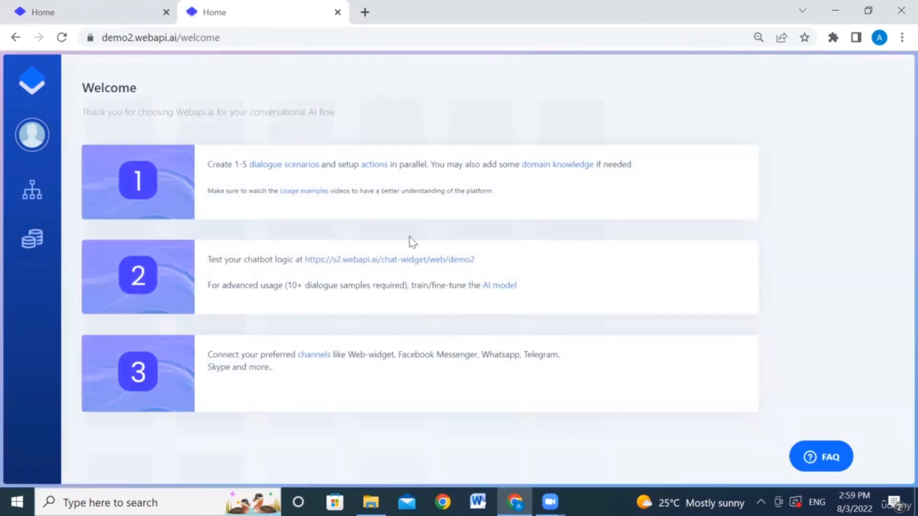
pyautogui.click(402, 261)
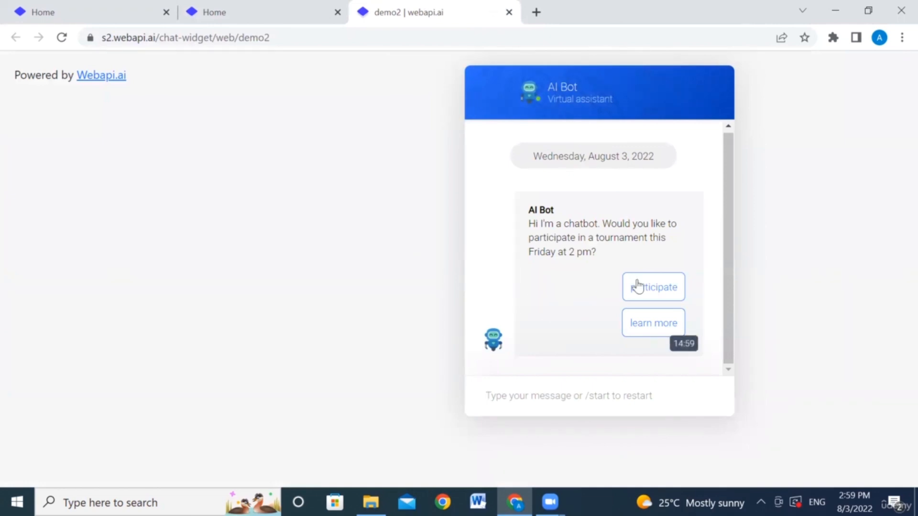
# Step: In the widget, choose participate, answer female, and send a gibberish test reply
pyautogui.click(662, 288)
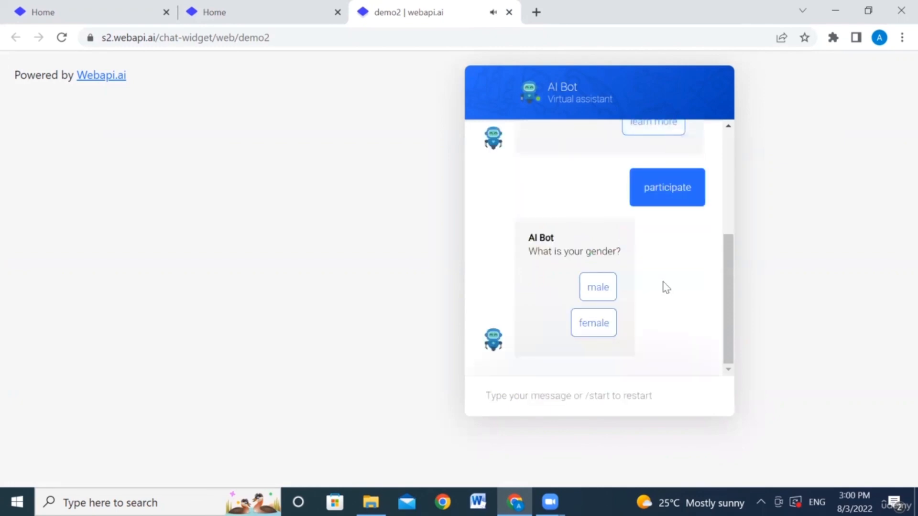
pyautogui.click(595, 325)
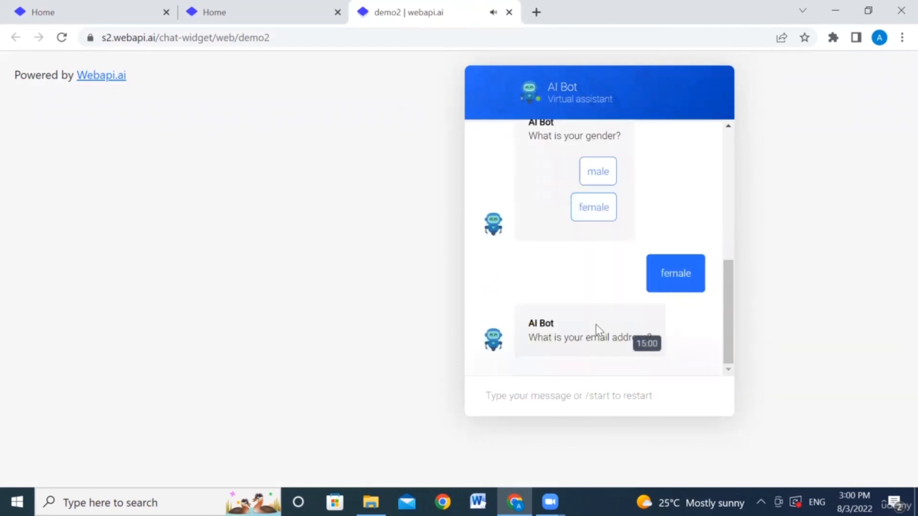
pyautogui.click(537, 391)
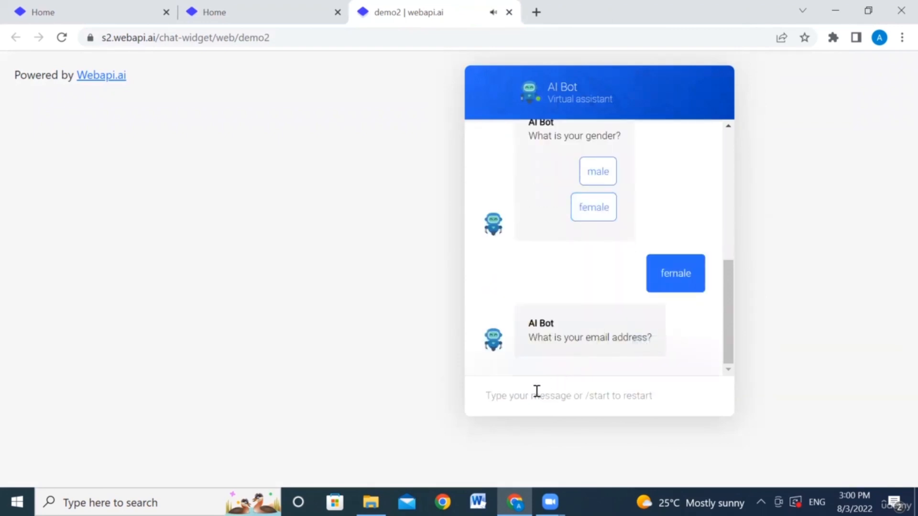
pyautogui.write('hvclwjhb')
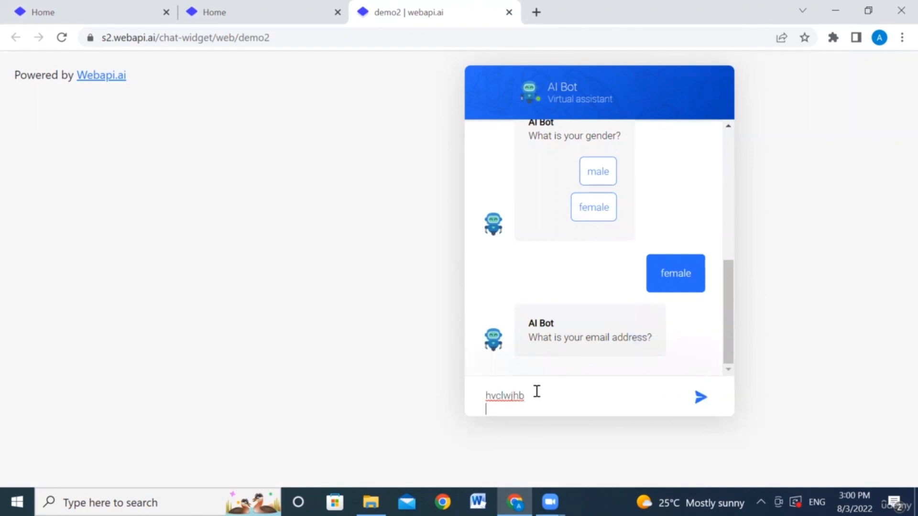
pyautogui.press('Return')
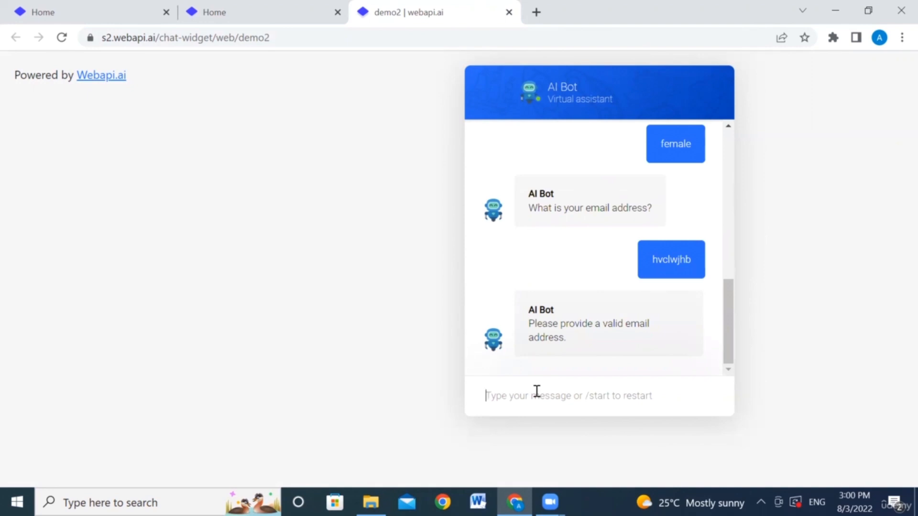
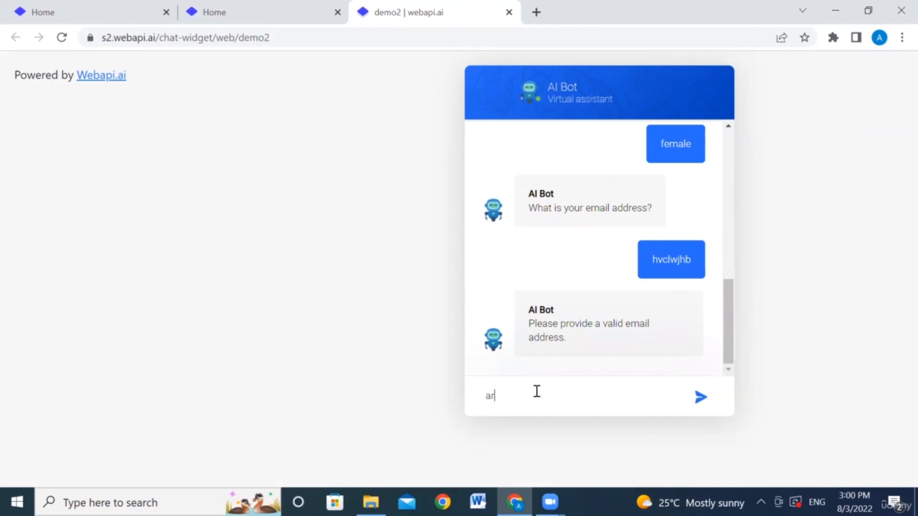
# Step: Send a valid email address, then a name-and-age reply giving age 36
pyautogui.click(700, 399)
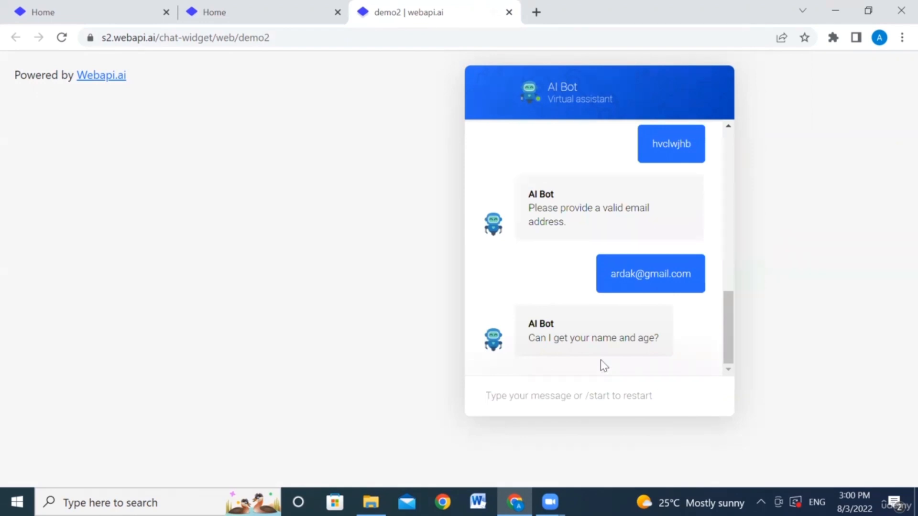
pyautogui.write('I')
pyautogui.press('BackSpace')
pyautogui.write('My name is Ar')
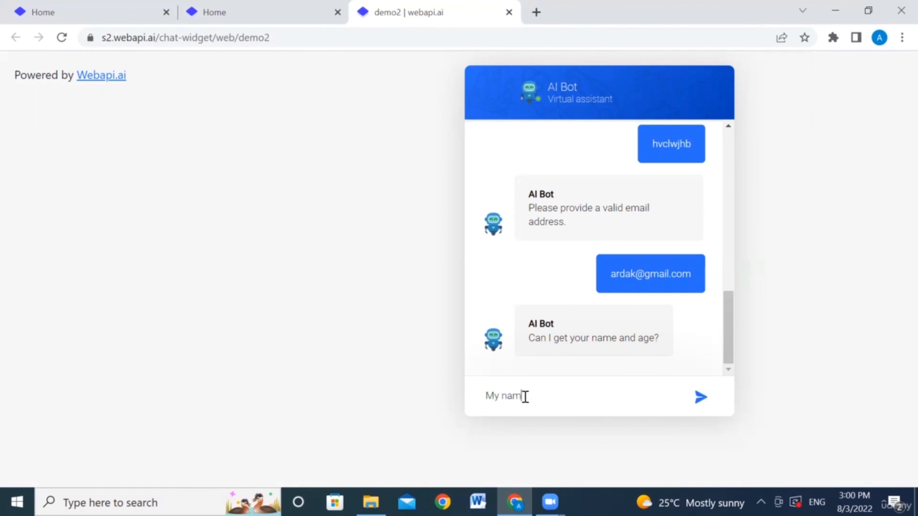
pyautogui.write("man and I'm 36")
pyautogui.click(700, 397)
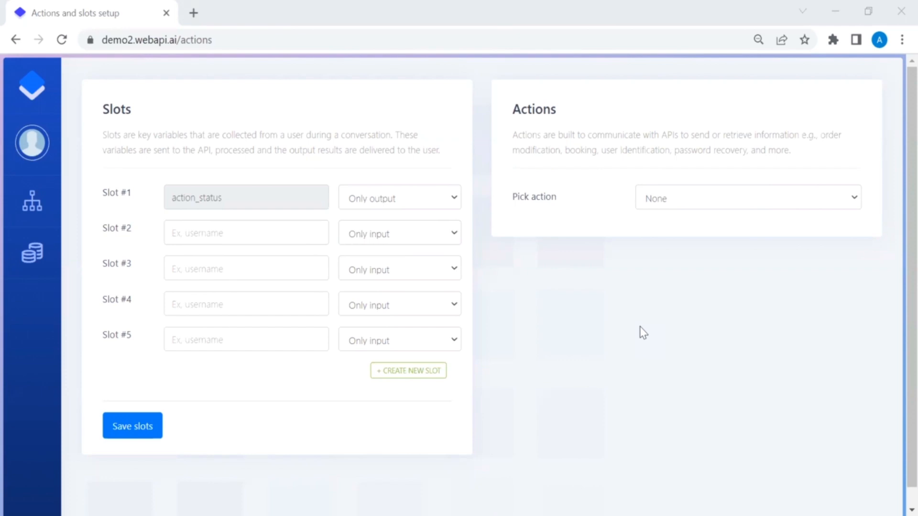
# Step: Name slots #2–#5 gender, email_address, name and age, then save the slots
pyautogui.click(288, 240)
pyautogui.write('gender')
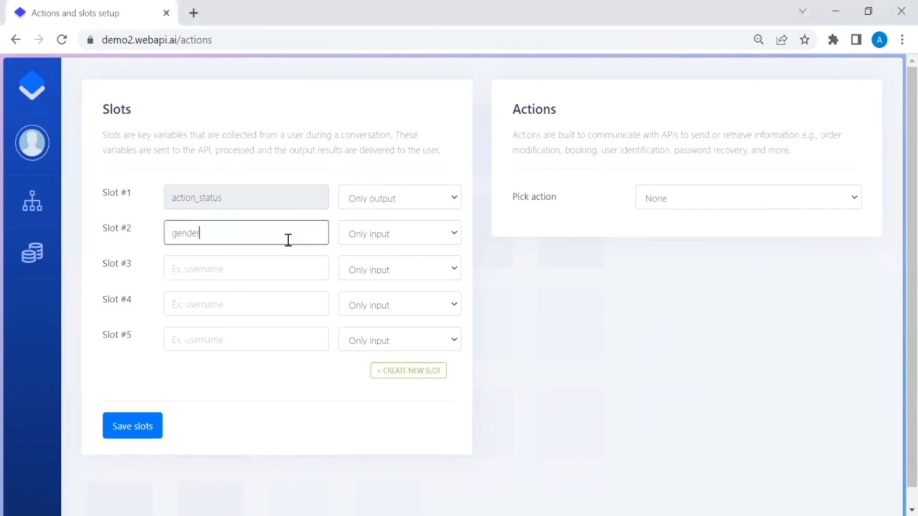
pyautogui.click(269, 266)
pyautogui.write('email_address')
pyautogui.click(259, 297)
pyautogui.write('name')
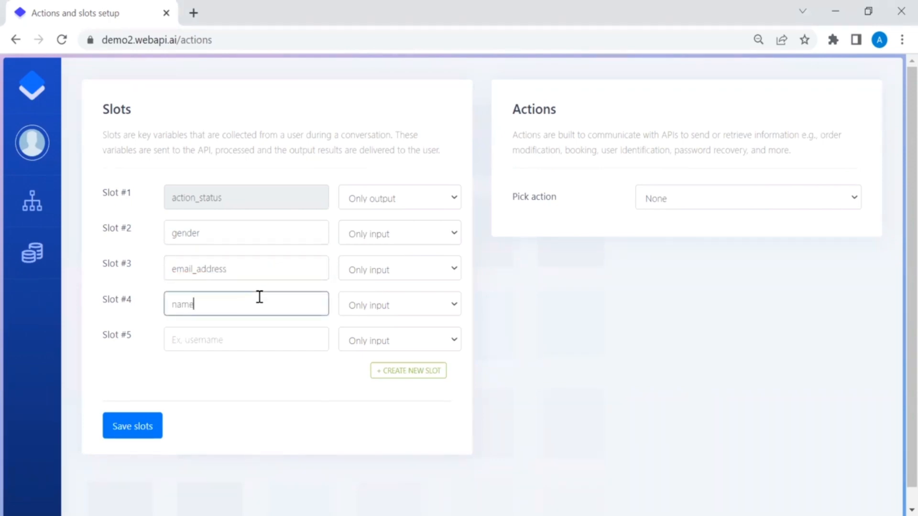
pyautogui.click(254, 336)
pyautogui.write('age')
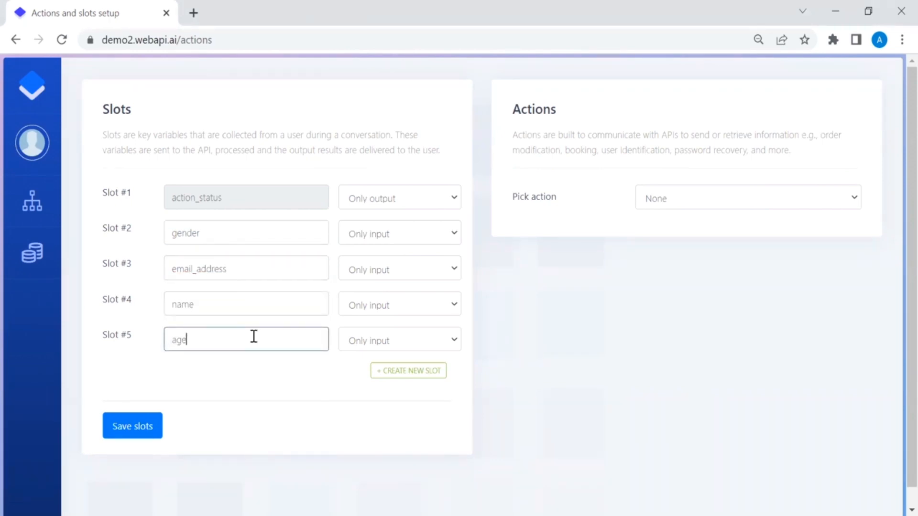
pyautogui.click(150, 432)
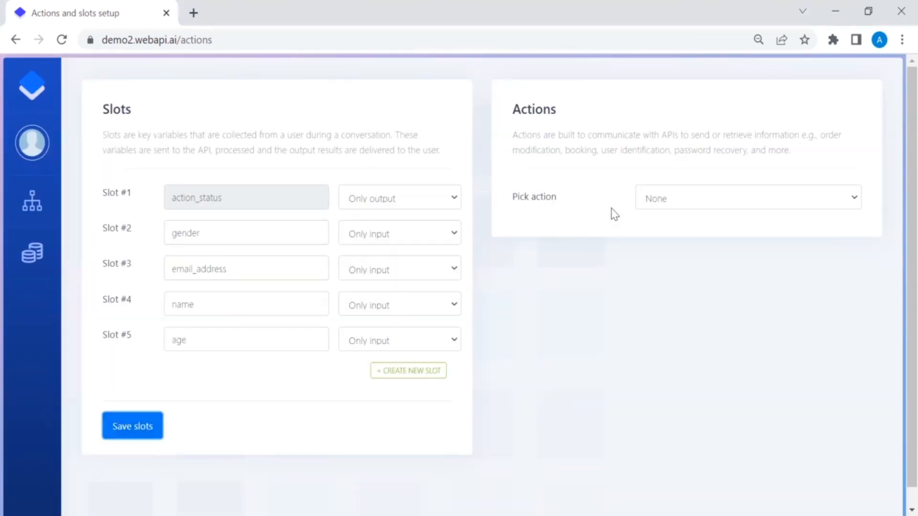
# Step: Create a new action with reference name list_of_participants
pyautogui.click(684, 205)
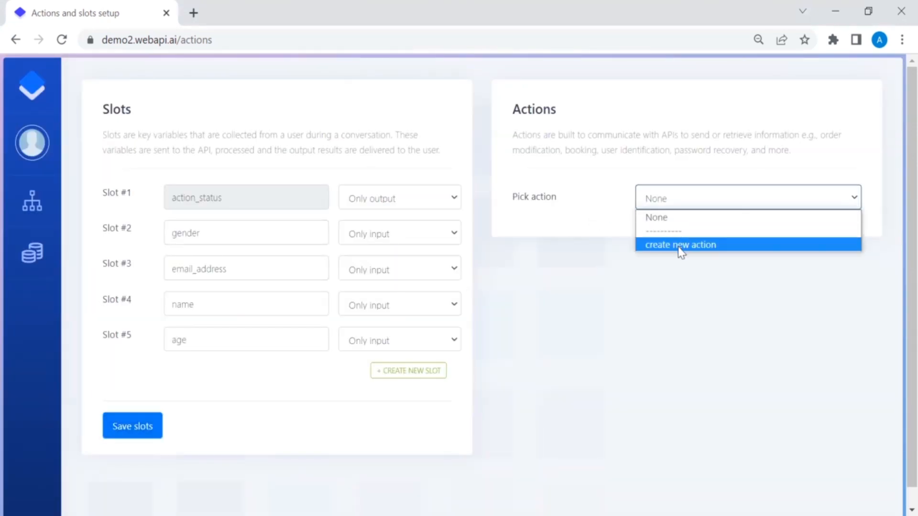
pyautogui.click(678, 246)
pyautogui.click(667, 276)
pyautogui.write('list-')
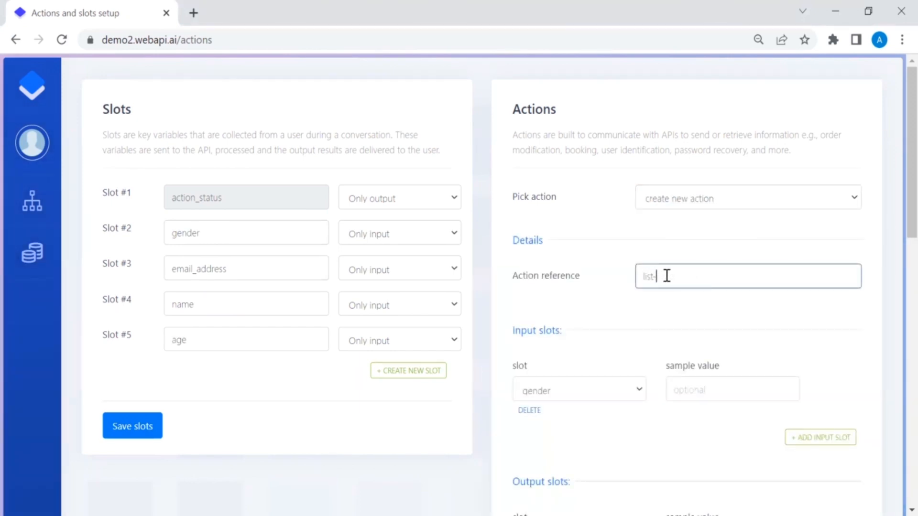
pyautogui.press('BackSpace')
pyautogui.write('_of_participants')
pyautogui.click(666, 276)
pyautogui.write('_')
pyautogui.scroll(-2, 666, 315)
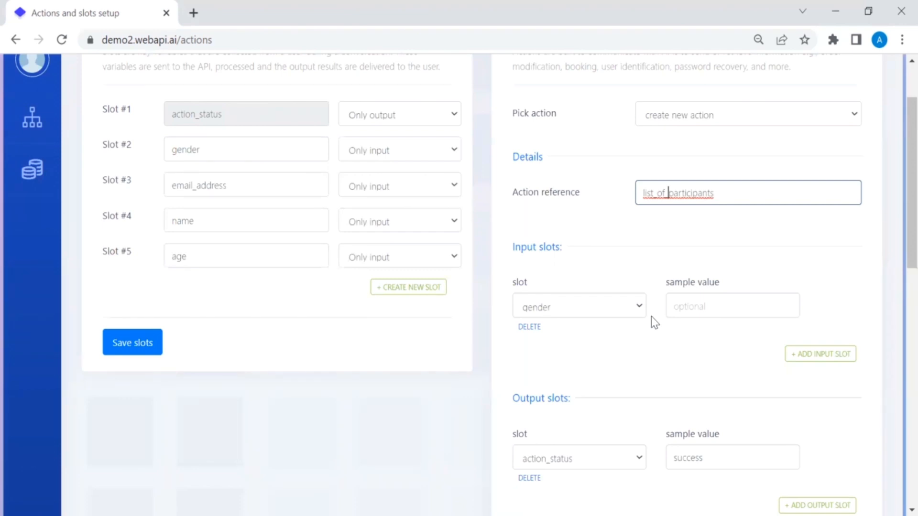
# Step: Set the action's input slots to gender, email_address, name and age
pyautogui.click(639, 312)
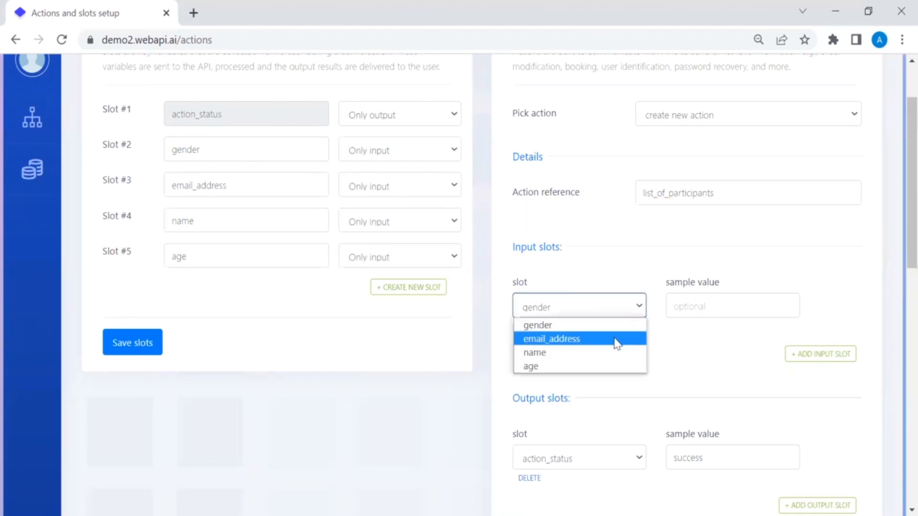
pyautogui.click(617, 329)
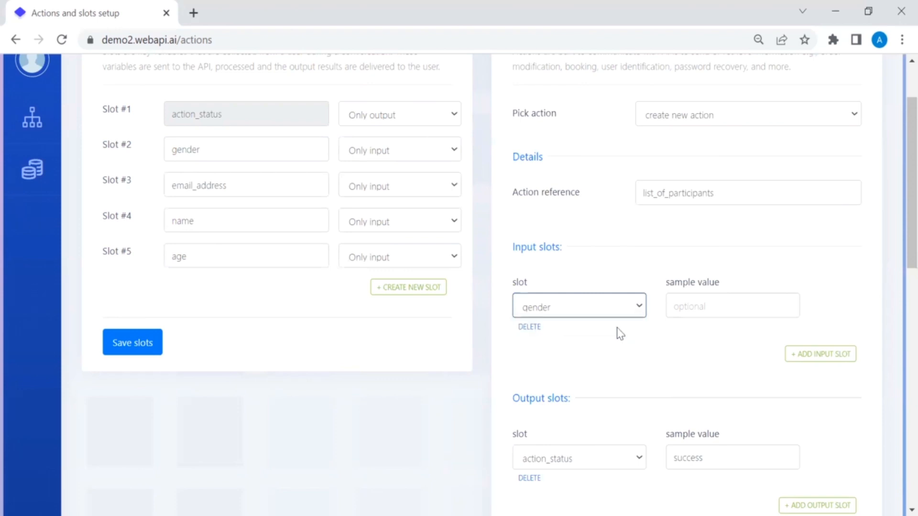
pyautogui.scroll(-4, 619, 344)
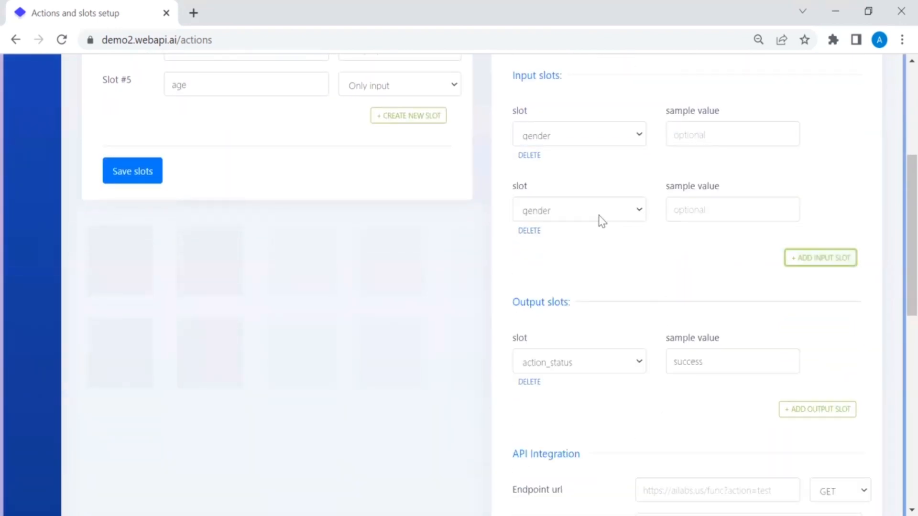
pyautogui.click(582, 211)
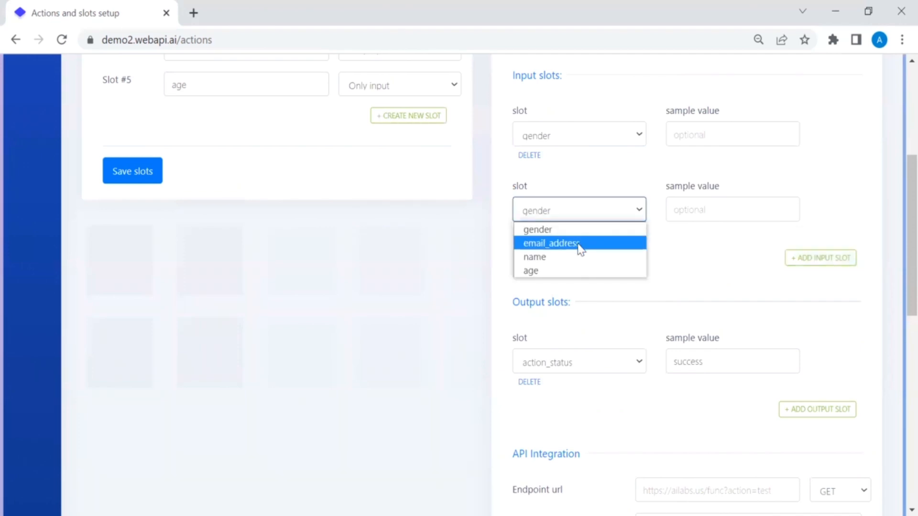
pyautogui.click(581, 243)
pyautogui.click(796, 261)
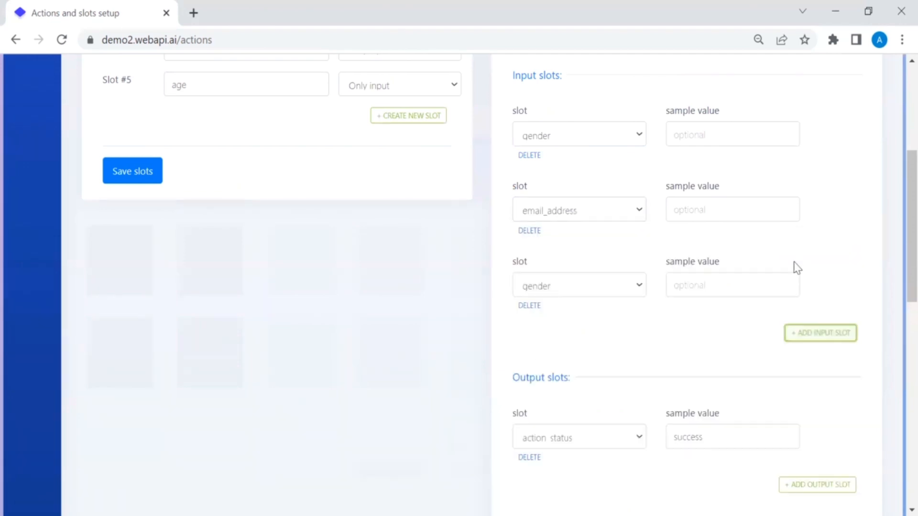
pyautogui.click(589, 287)
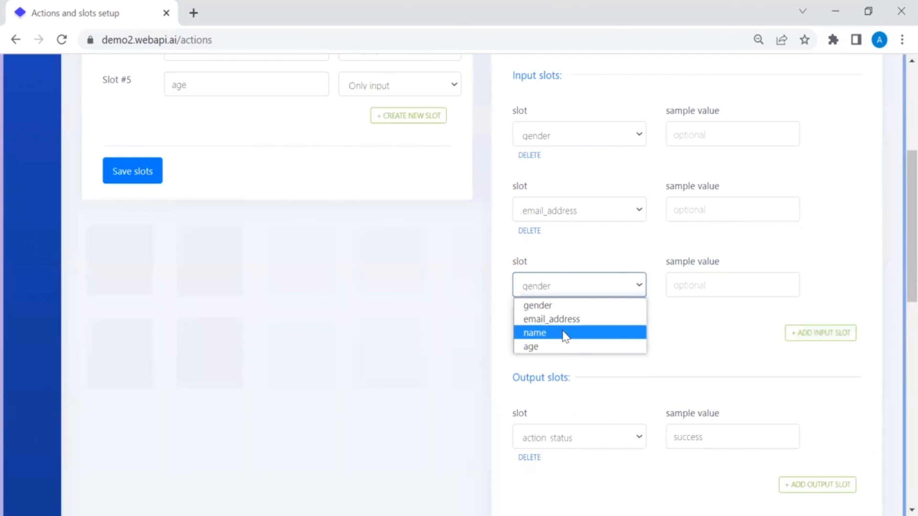
pyautogui.click(565, 333)
pyautogui.click(811, 333)
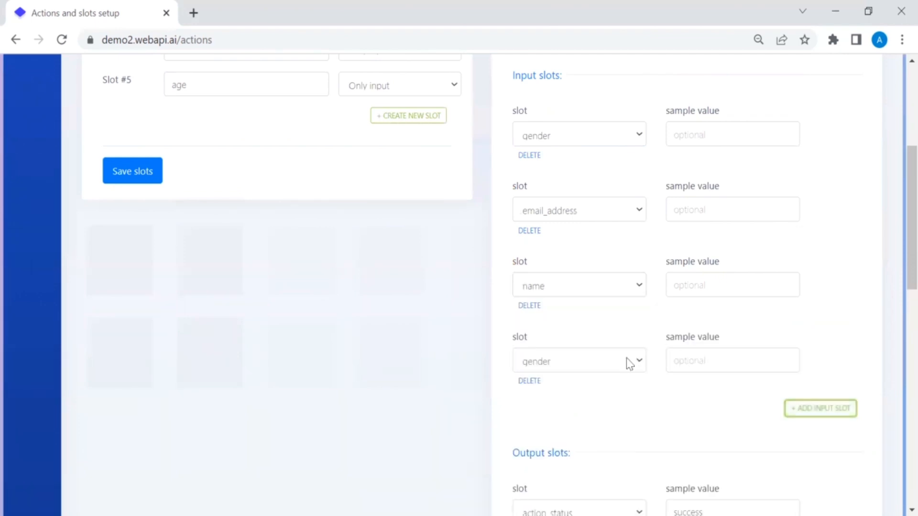
pyautogui.click(594, 368)
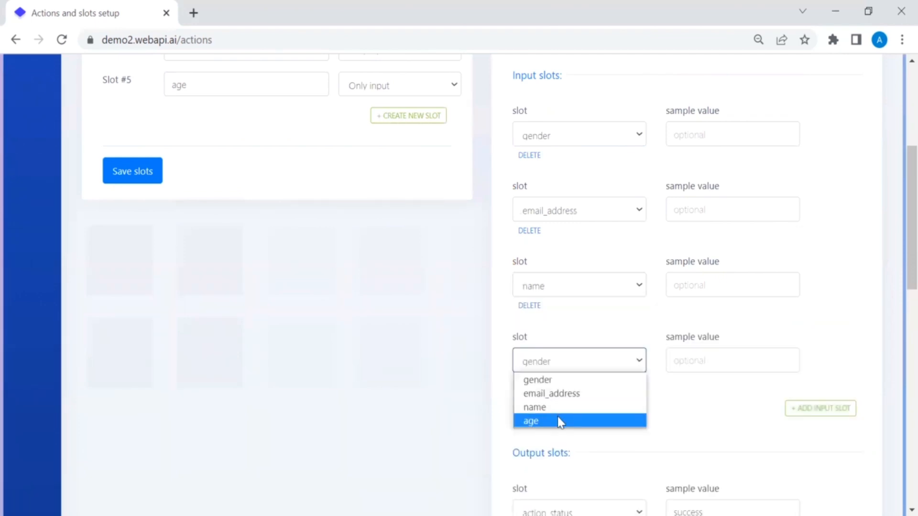
pyautogui.click(559, 422)
pyautogui.scroll(-8, 641, 422)
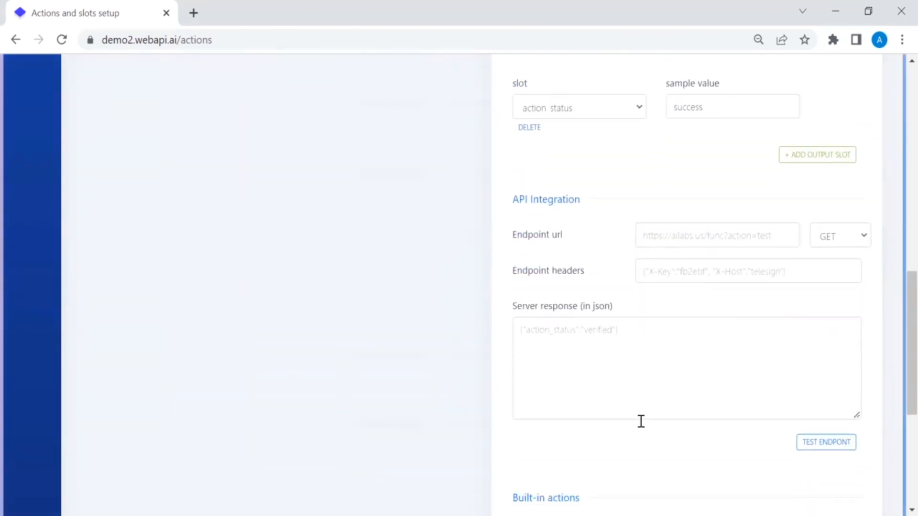
pyautogui.scroll(-6, 641, 421)
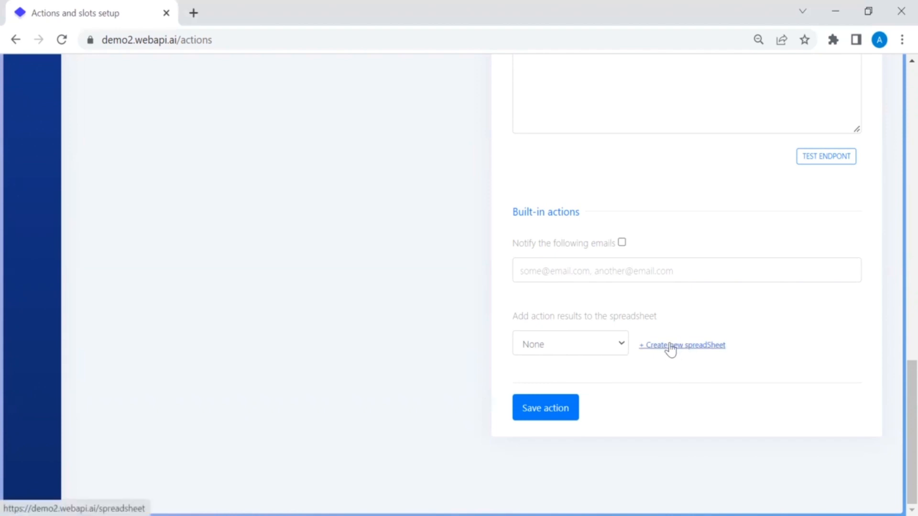
# Step: Send the action's results to the 'list of participants' spreadsheet and save the action
pyautogui.click(622, 345)
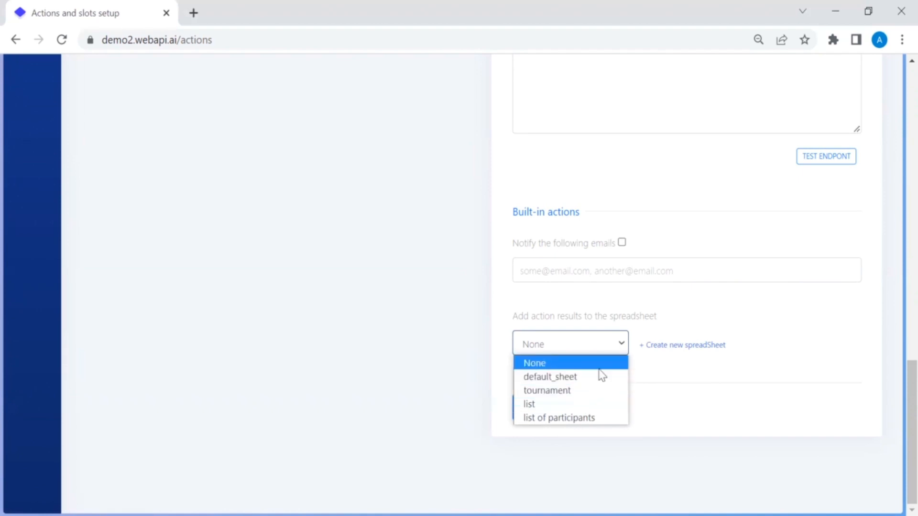
pyautogui.click(583, 418)
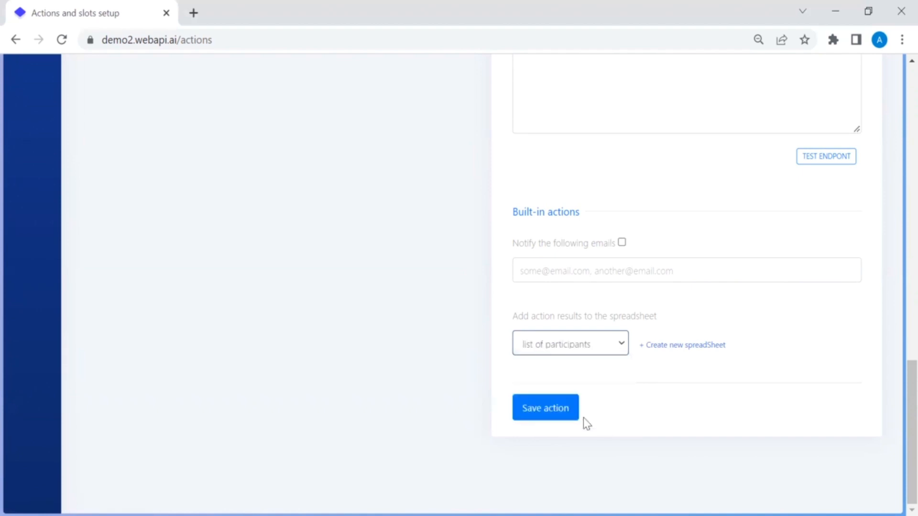
pyautogui.click(563, 410)
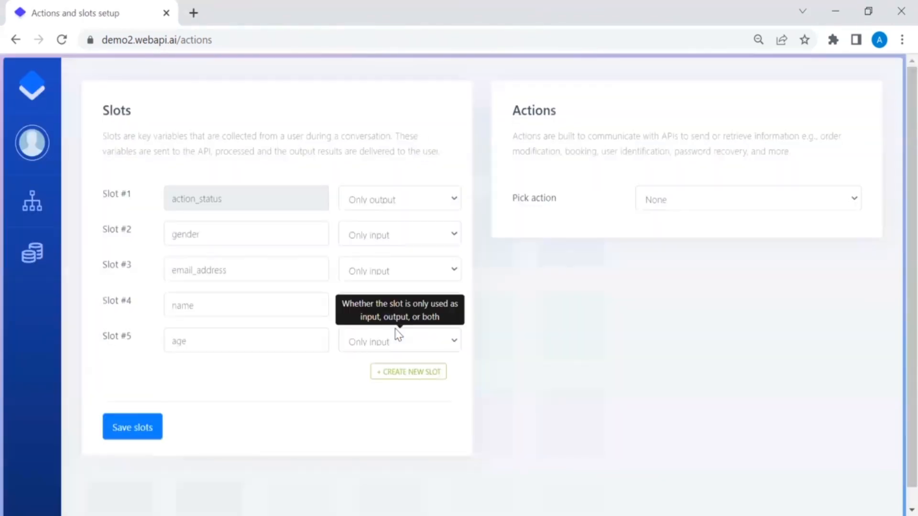
# Step: In Dialogue #20, copy 'male' from the user's reply into the gender user-data field
pyautogui.moveTo(43, 210)
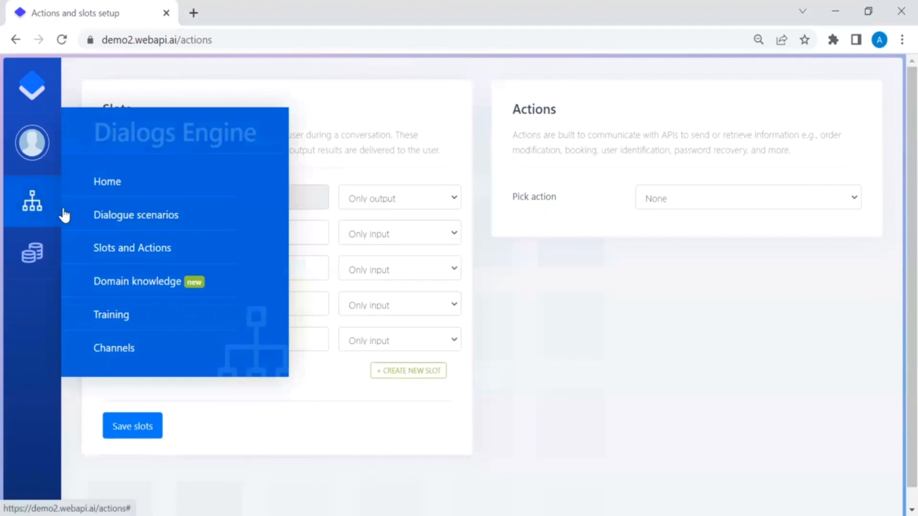
pyautogui.click(125, 214)
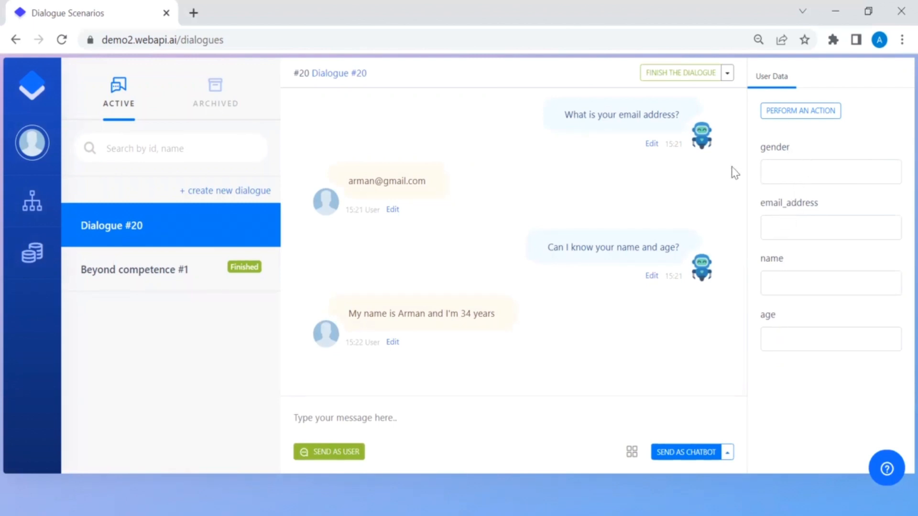
pyautogui.scroll(5, 661, 178)
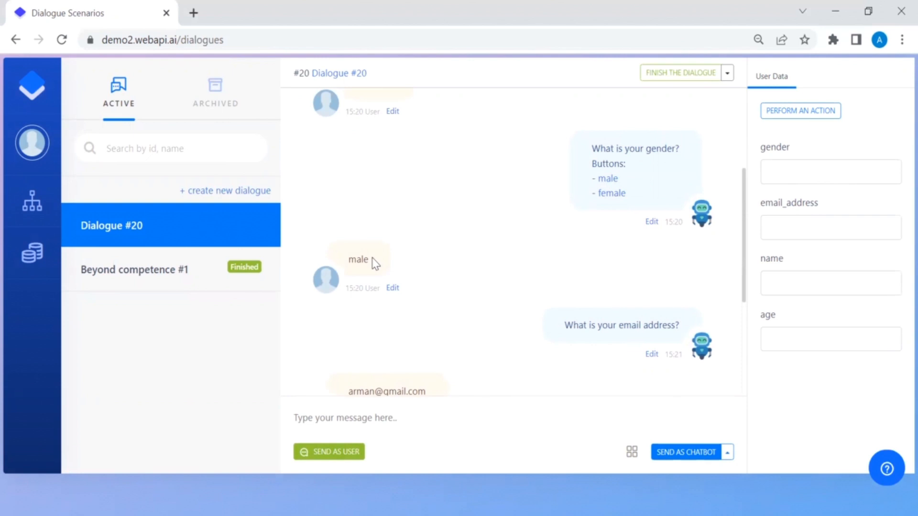
pyautogui.moveTo(369, 261); pyautogui.dragTo(339, 262)
pyautogui.hotkey('ctrl', 'c')
pyautogui.click(787, 167)
pyautogui.hotkey('ctrl', 'v')
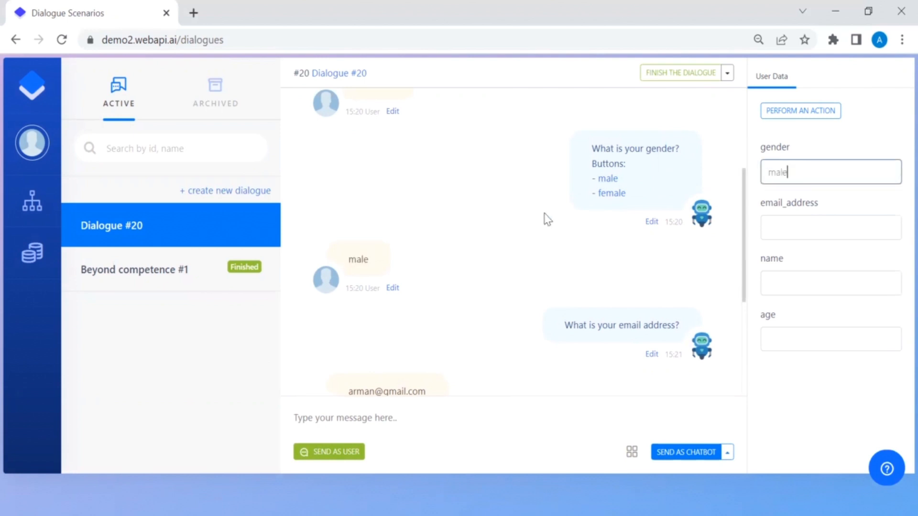
# Step: Copy the user's email address and name from the chat into the email_address and name fields
pyautogui.click(773, 228)
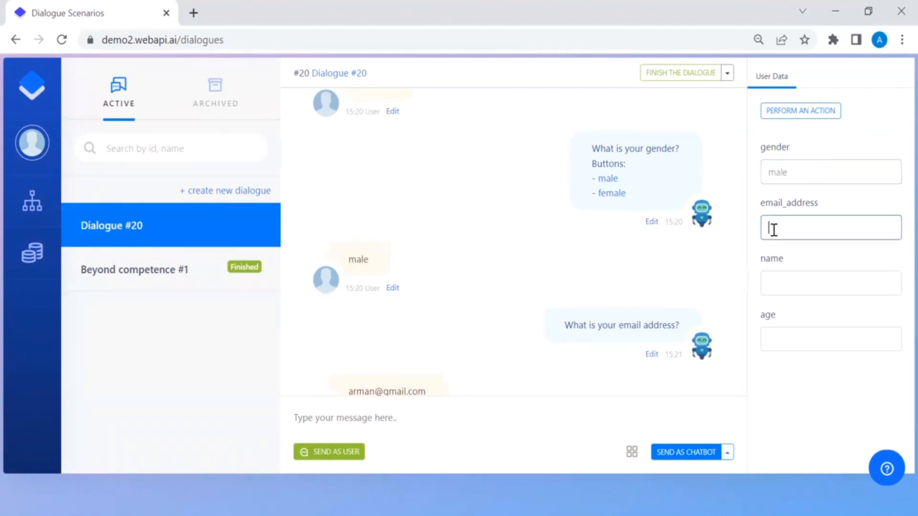
pyautogui.scroll(-3, 506, 285)
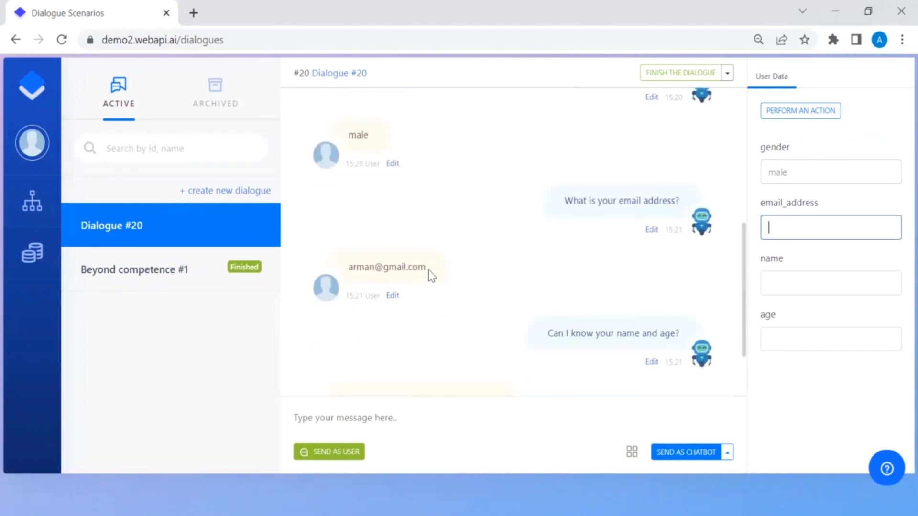
pyautogui.moveTo(429, 271); pyautogui.dragTo(347, 266)
pyautogui.hotkey('ctrl', 'c')
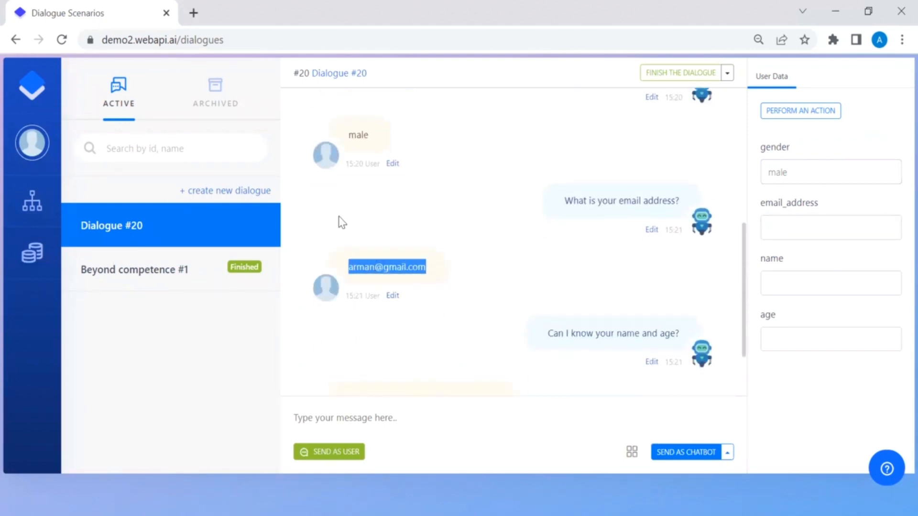
pyautogui.click(777, 225)
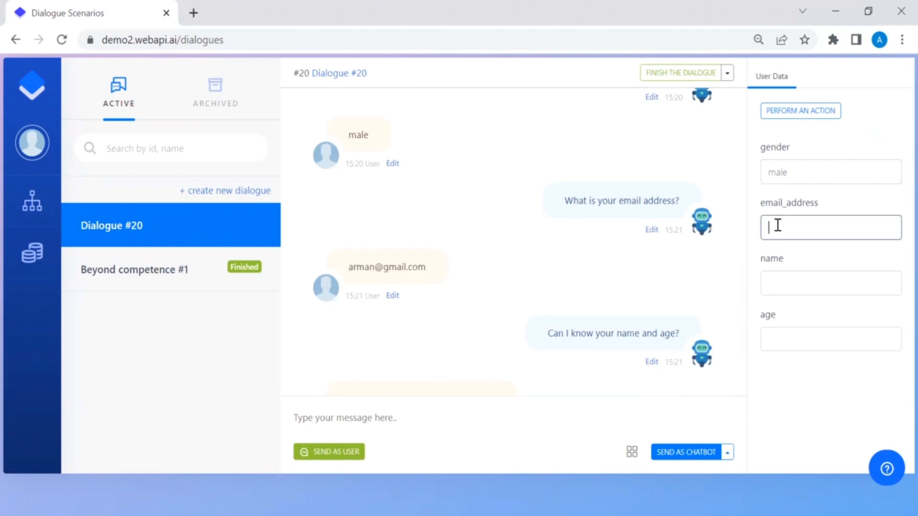
pyautogui.hotkey('ctrl', 'v')
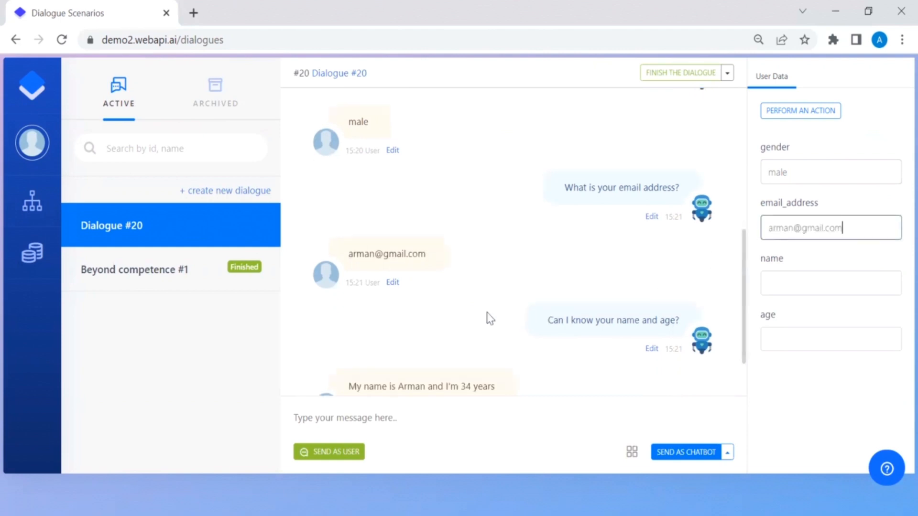
pyautogui.moveTo(425, 314); pyautogui.dragTo(400, 319)
pyautogui.hotkey('ctrl', 'c')
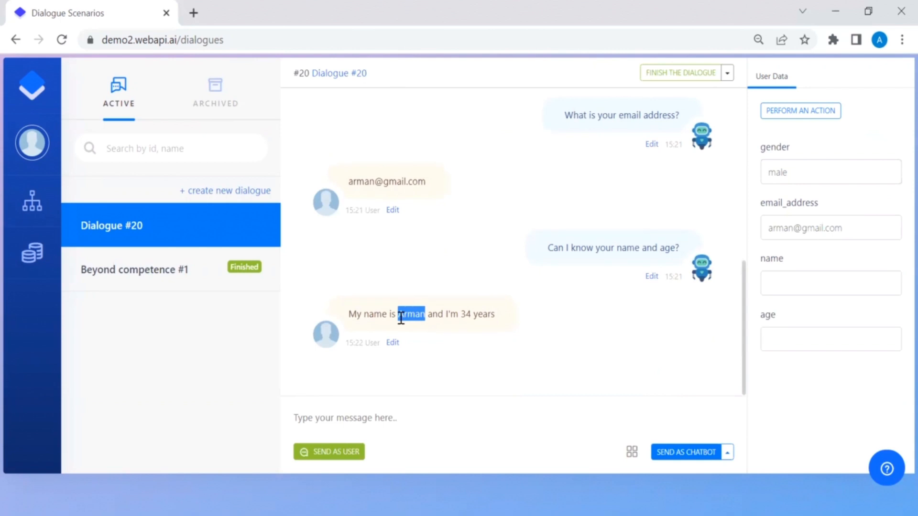
pyautogui.click(791, 281)
pyautogui.hotkey('ctrl', 'v')
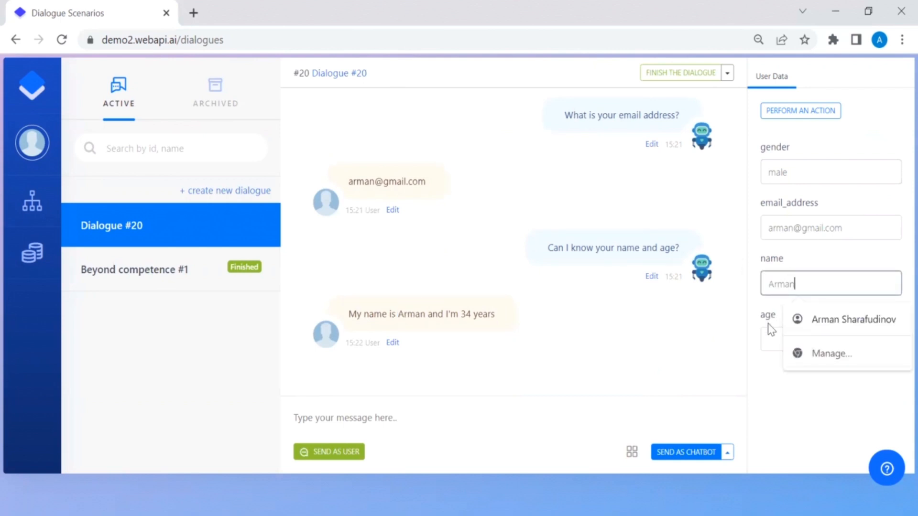
# Step: Enter 34 as the age and bring up the actions to run with this data
pyautogui.click(771, 340)
pyautogui.write('34')
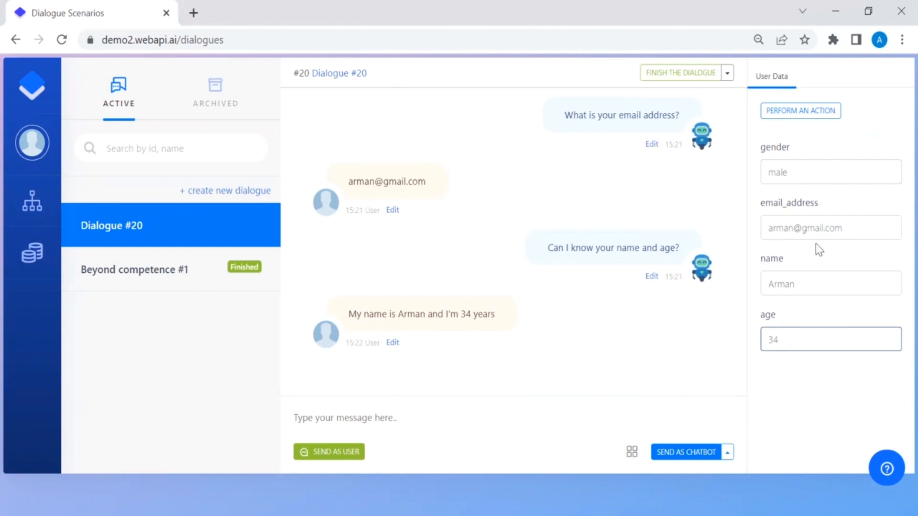
pyautogui.click(813, 108)
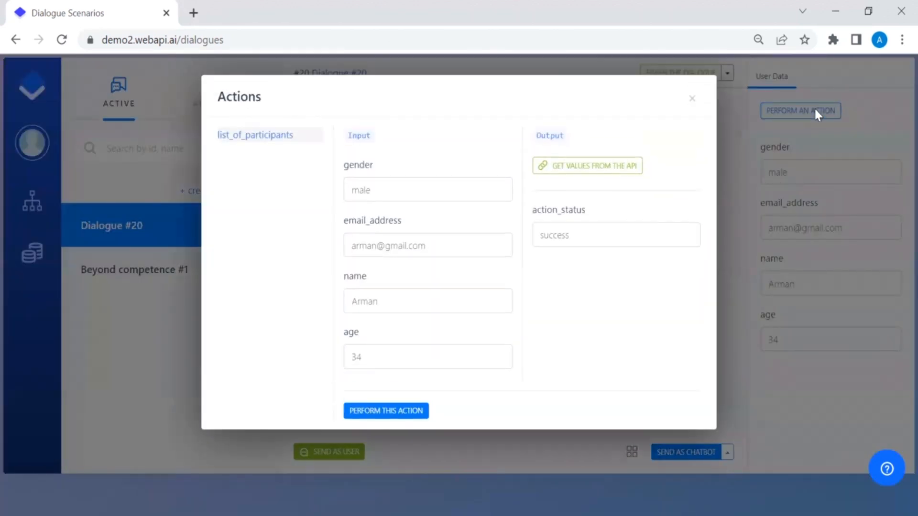
# Step: Run list_of_participants, reply 'Thanks, your results were recorded' as the chatbot, and finish Dialogue #20
pyautogui.click(411, 410)
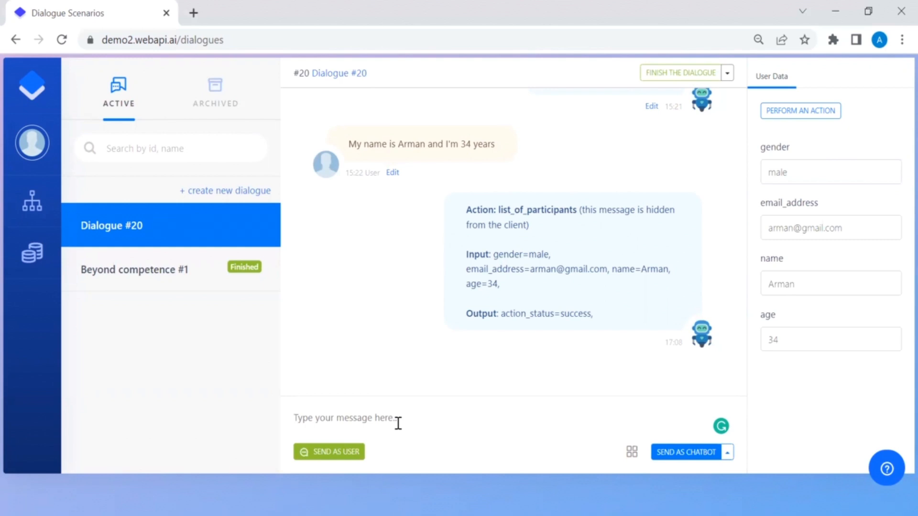
pyautogui.write('Thanks, your results were recorded')
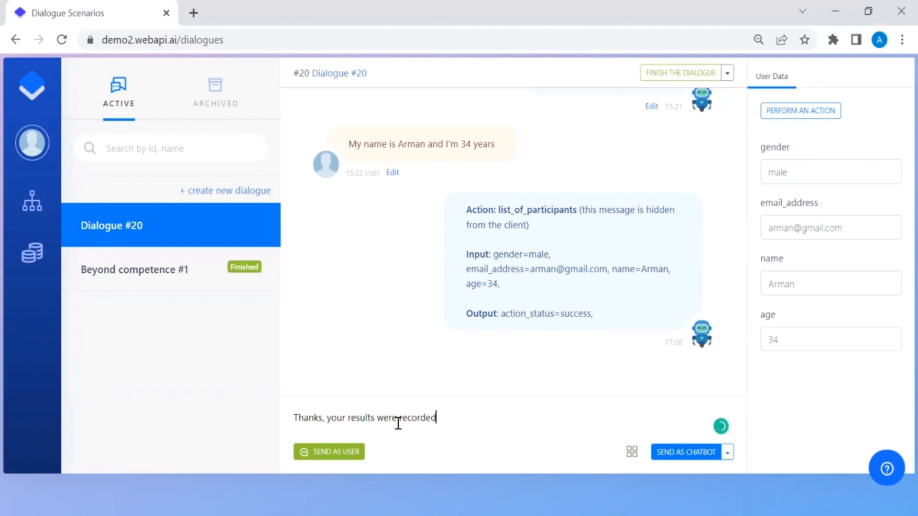
pyautogui.click(672, 452)
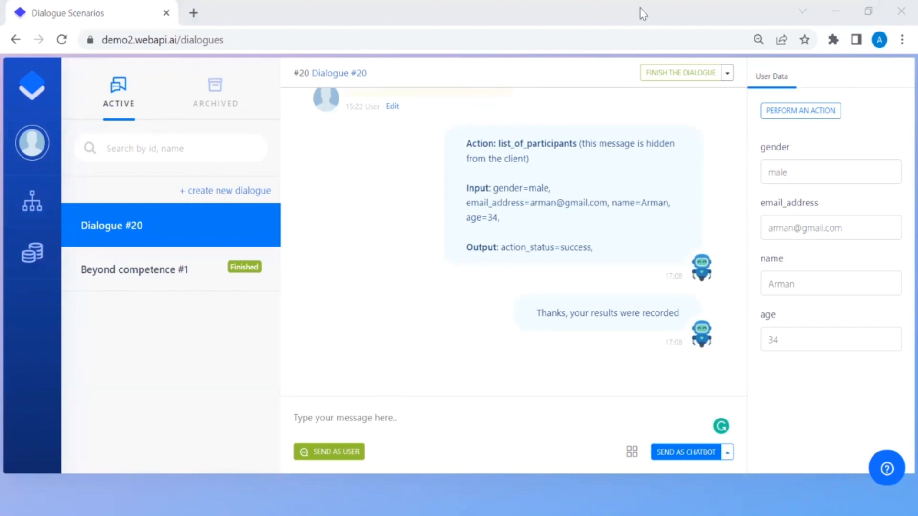
pyautogui.click(681, 73)
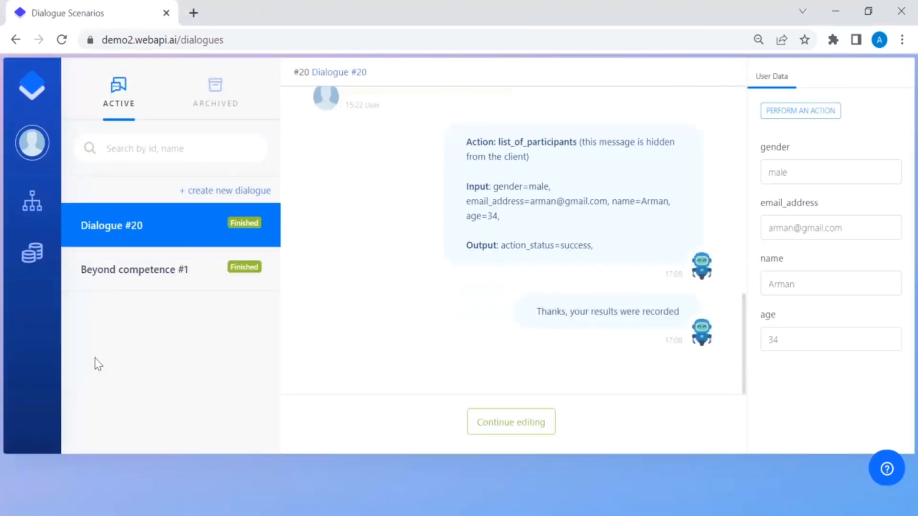
# Step: From the Home page, open the chat widget test page and send /start
pyautogui.moveTo(56, 276)
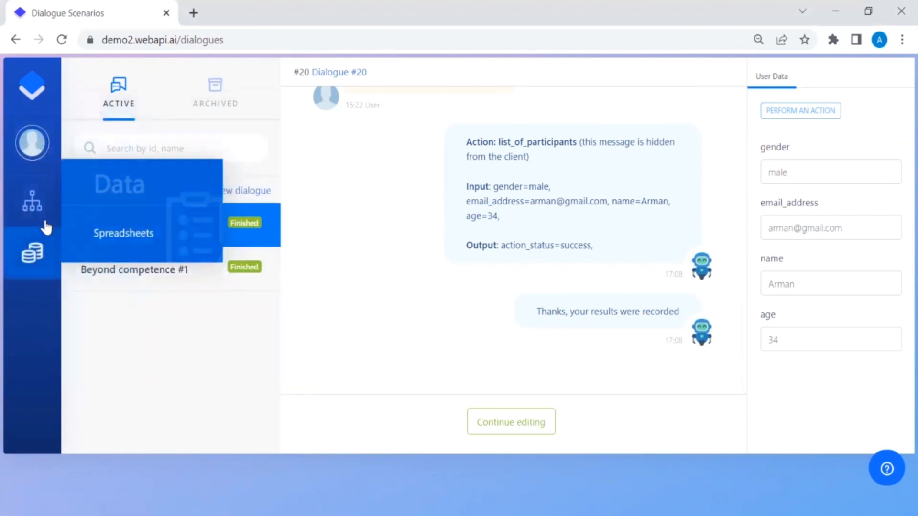
pyautogui.moveTo(51, 205)
pyautogui.click(140, 184)
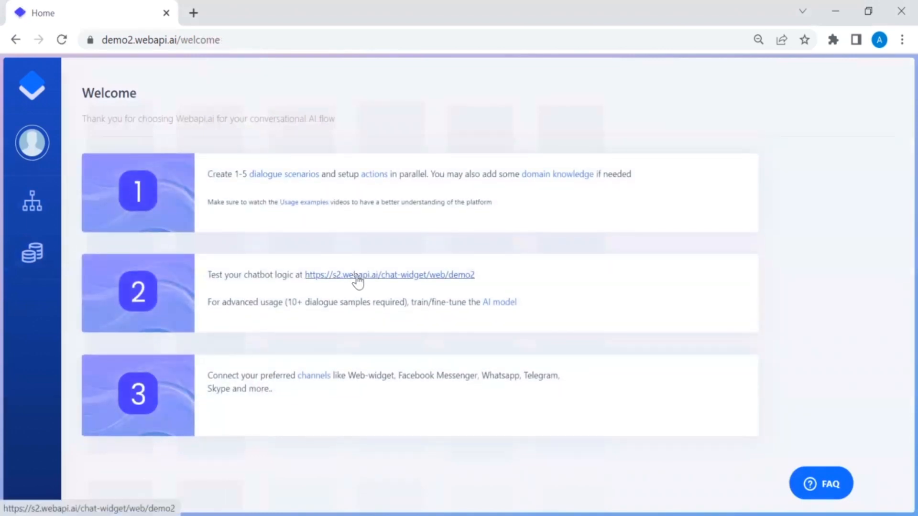
pyautogui.click(357, 277)
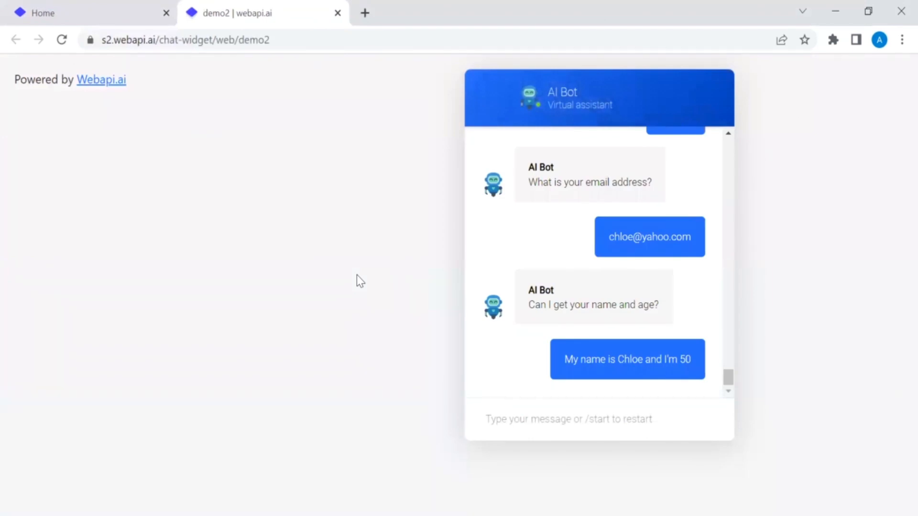
pyautogui.click(588, 414)
pyautogui.write('/start')
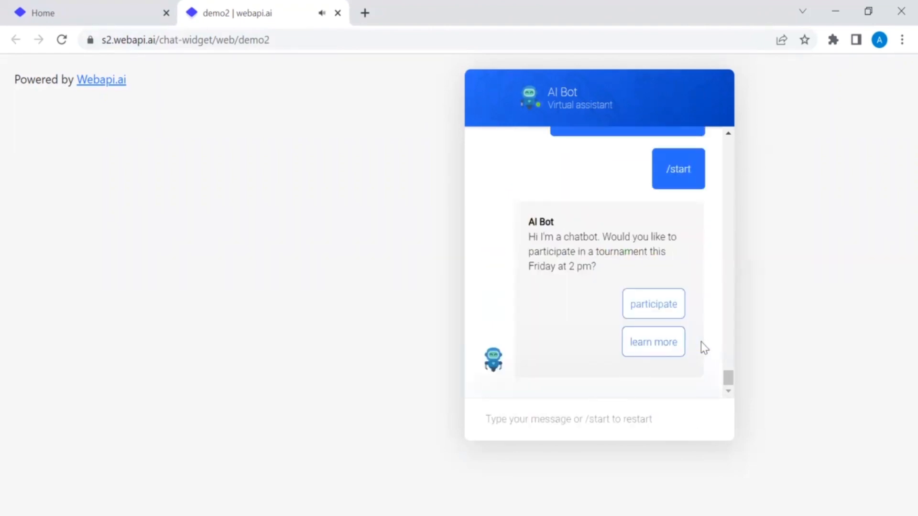
# Step: Choose to participate, answer female, and send an email address to the bot
pyautogui.click(676, 310)
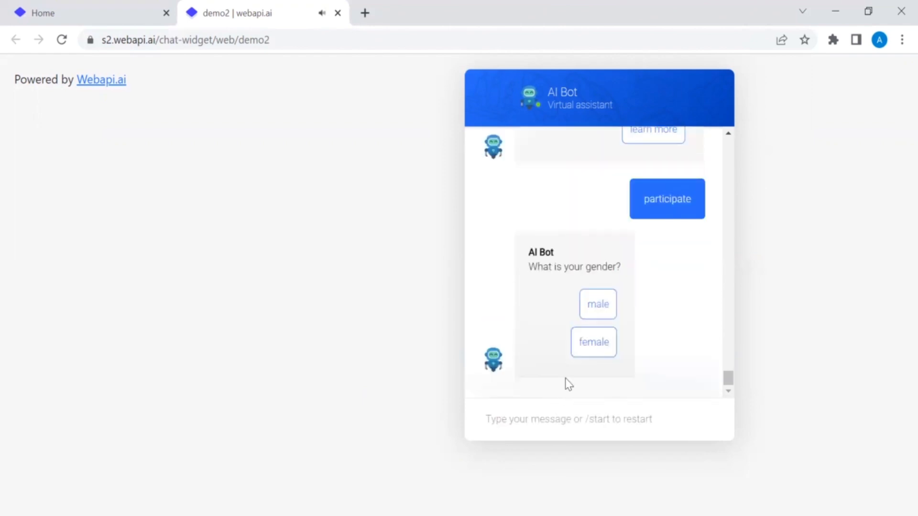
pyautogui.click(585, 351)
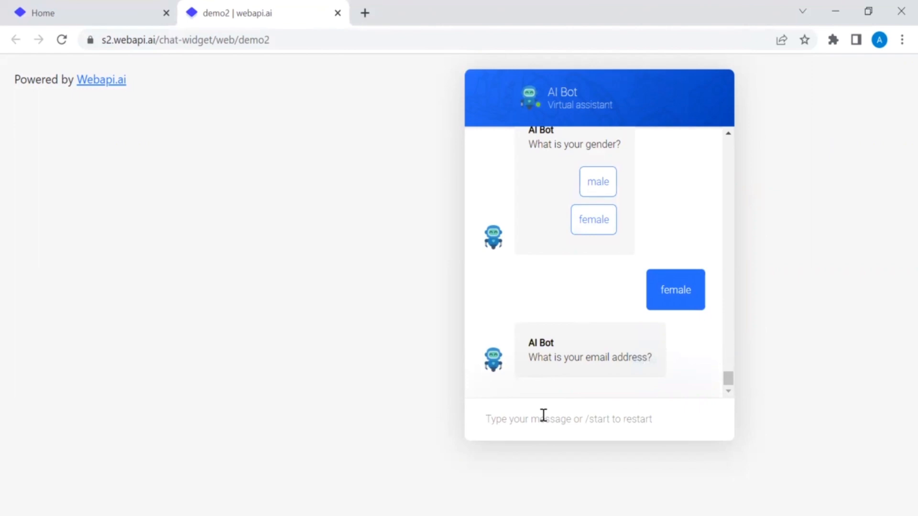
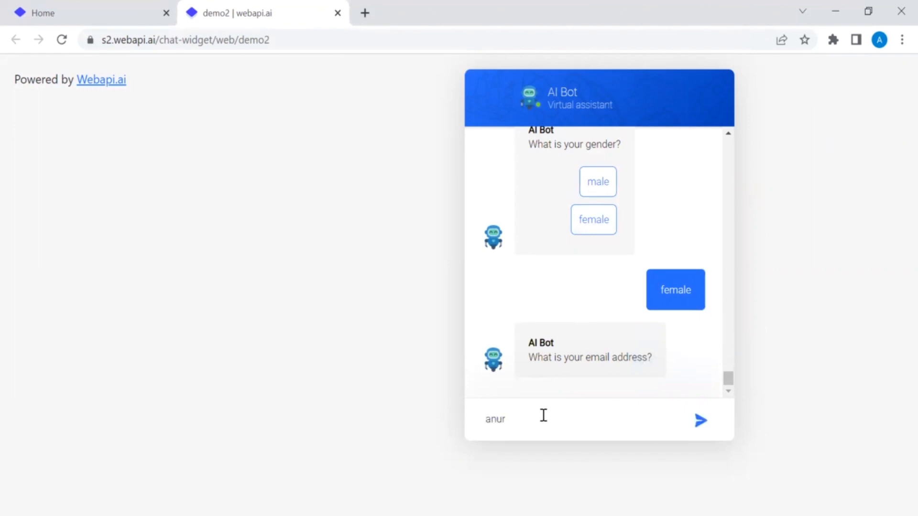
pyautogui.click(707, 424)
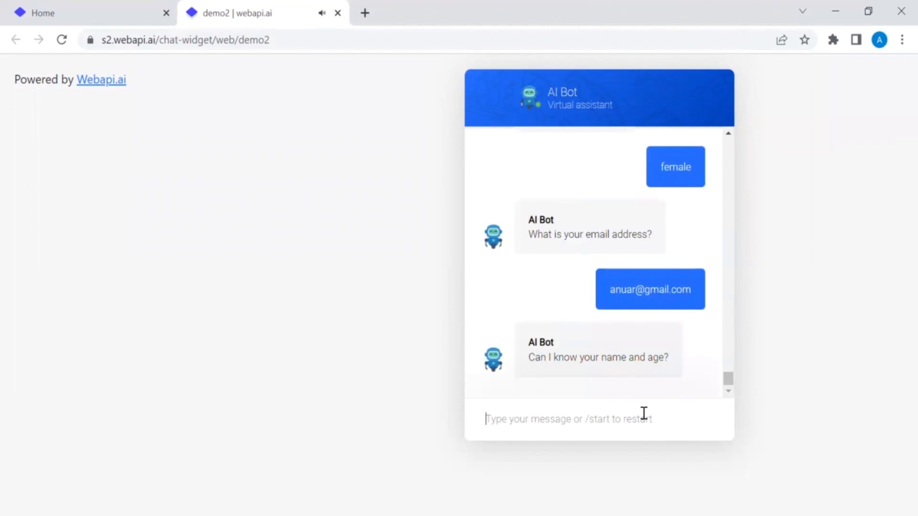
# Step: Send a reply giving the participant's name and age 30, then return to the Home tab
pyautogui.write('Anuar')
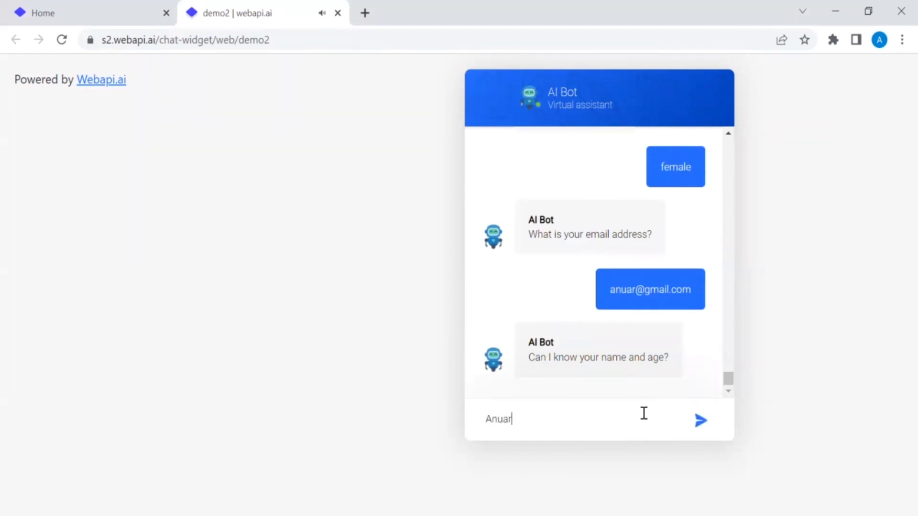
pyautogui.write('and')
pyautogui.press('BackSpace')
pyautogui.press('BackSpace')
pyautogui.press('BackSpace')
pyautogui.press('BackSpace')
pyautogui.press('BackSpace')
pyautogui.press('BackSpace')
pyautogui.press('BackSpace')
pyautogui.press('BackSpace')
pyautogui.press('BackSpace')
pyautogui.press('BackSpace')
pyautogui.write("My name is Anuar and I'm")
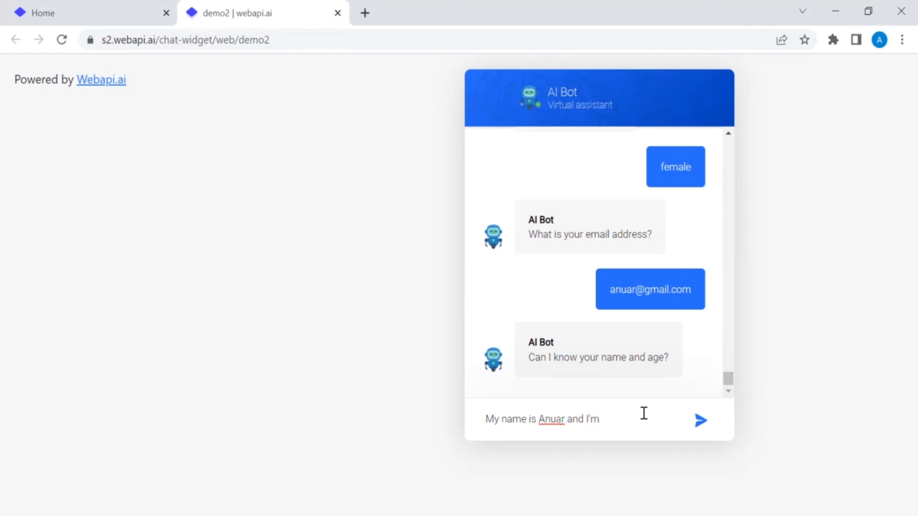
pyautogui.write(' 30')
pyautogui.click(698, 423)
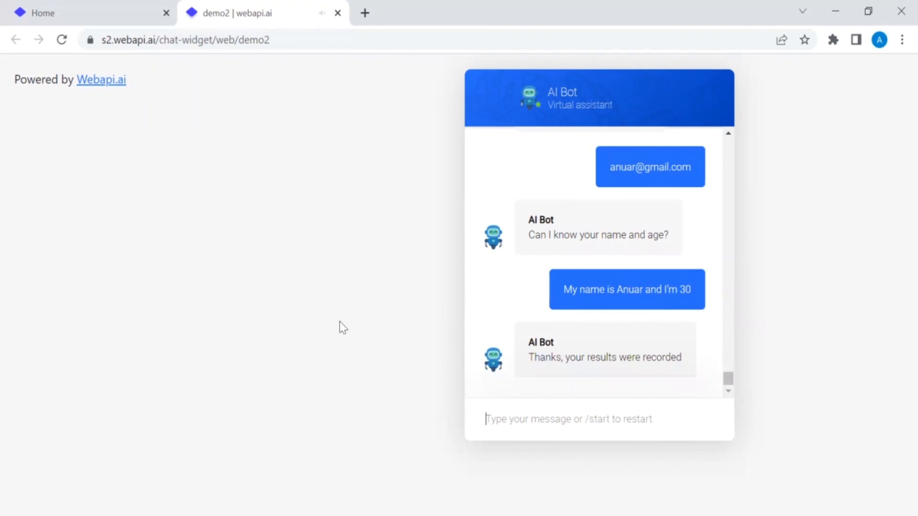
pyautogui.click(60, 6)
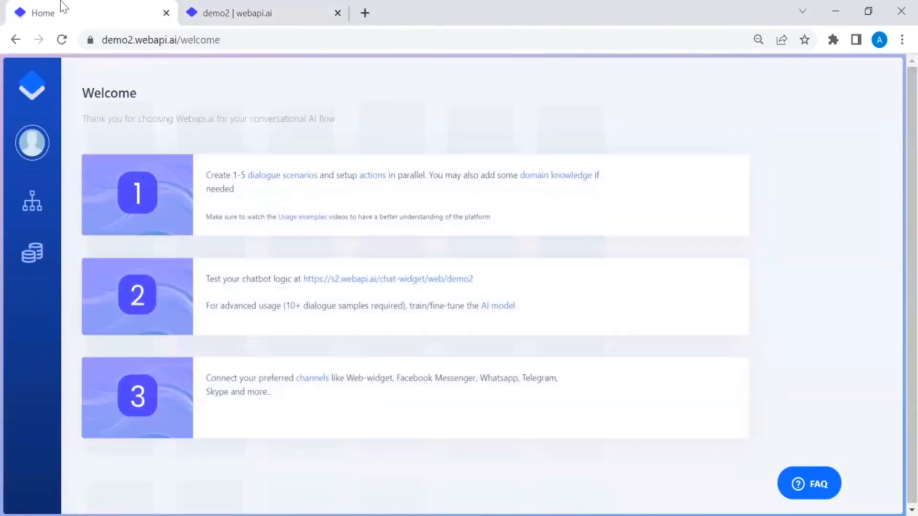
# Step: Show the 'list of participants' spreadsheet records from Data > Spreadsheets
pyautogui.moveTo(32, 252)
pyautogui.click(133, 236)
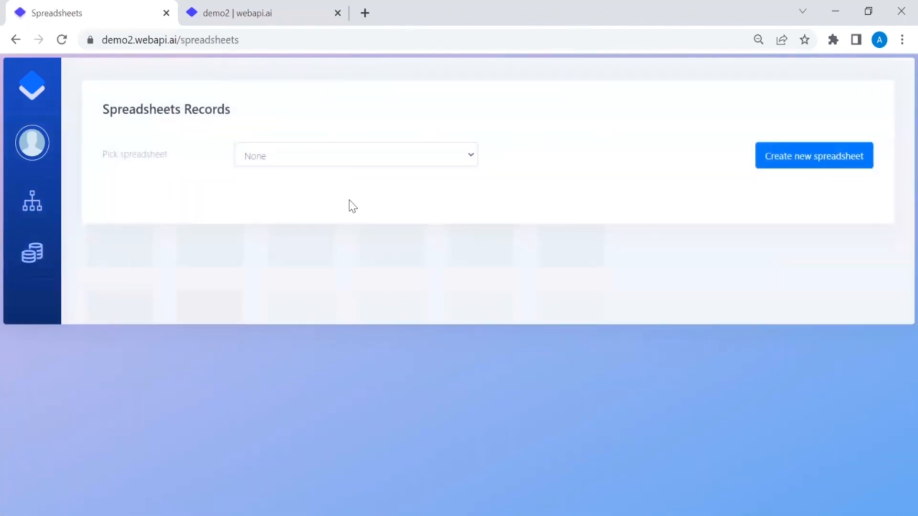
pyautogui.click(410, 164)
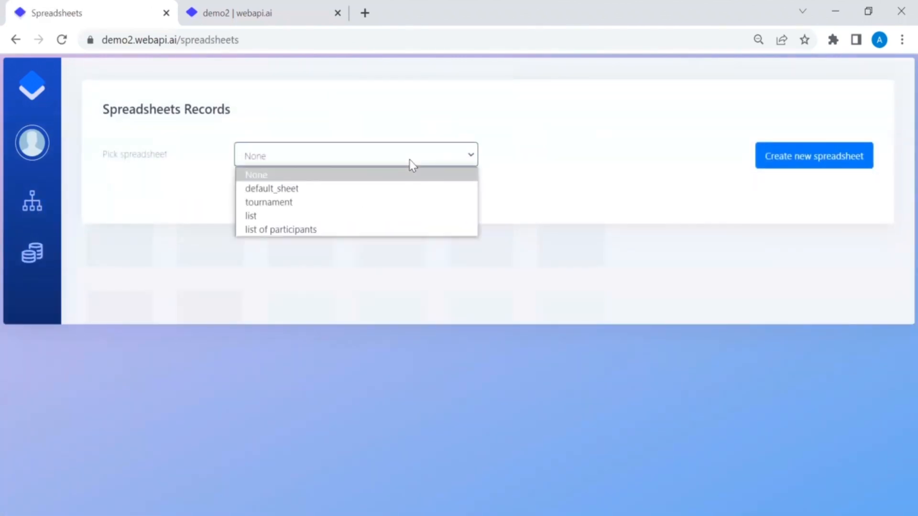
pyautogui.click(345, 230)
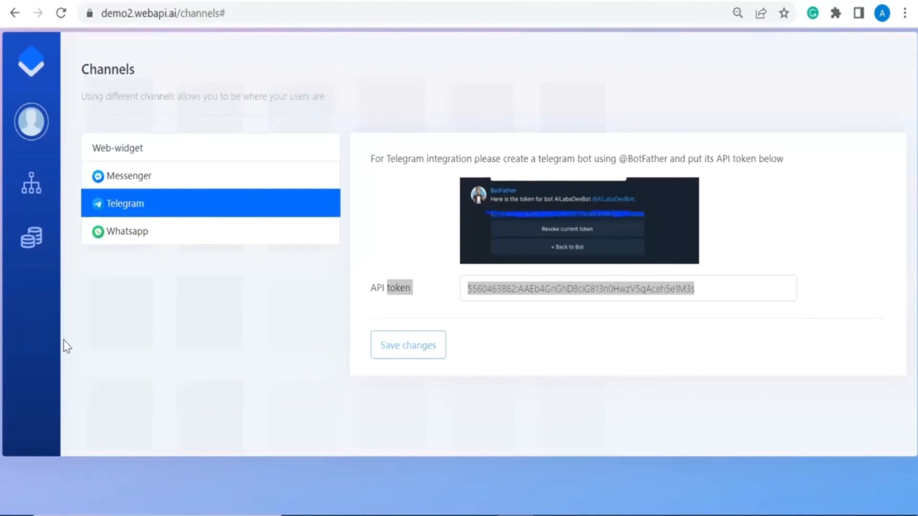
# Step: Open the Telegram channel settings on the Channels page, focus the API token field, then bring up Telegram's BotFather chat
pyautogui.moveTo(44, 193)
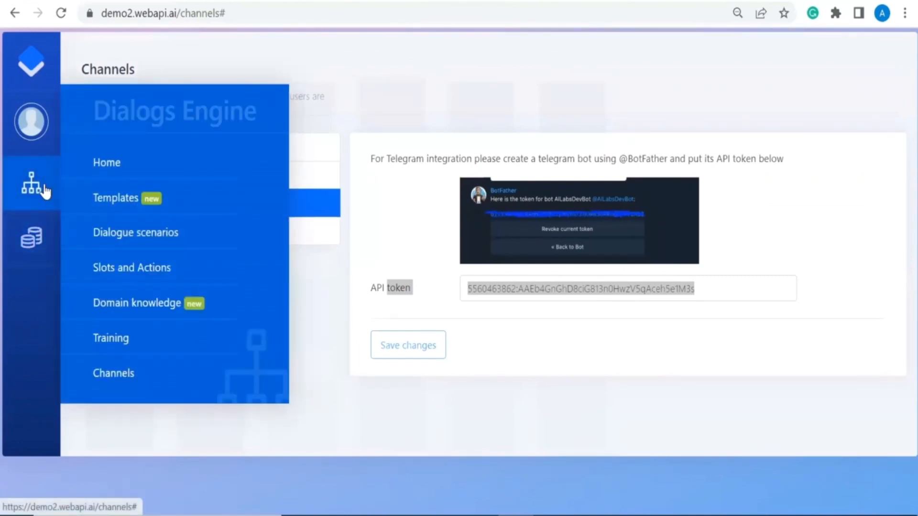
pyautogui.click(129, 381)
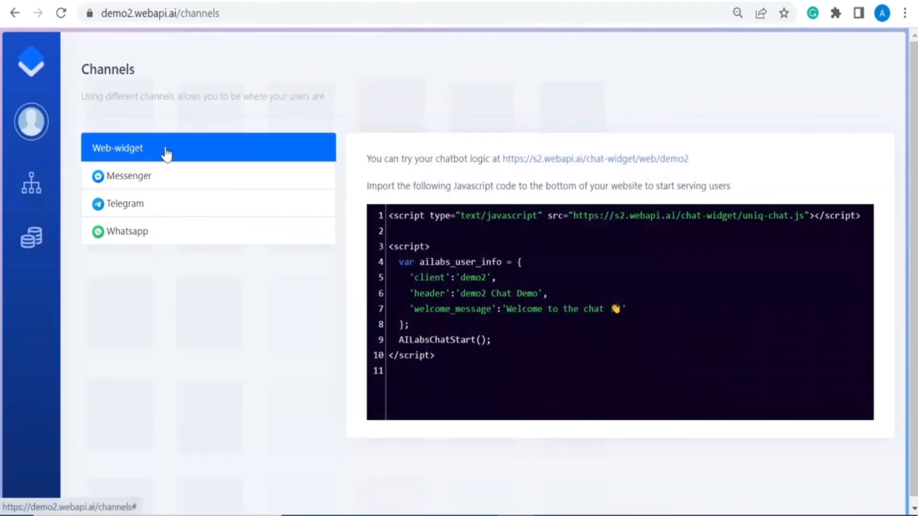
pyautogui.click(153, 209)
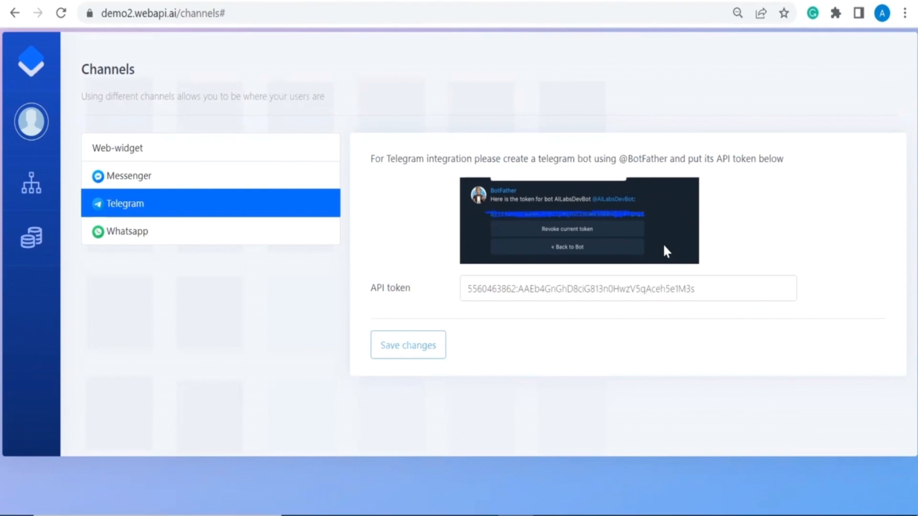
pyautogui.click(566, 292)
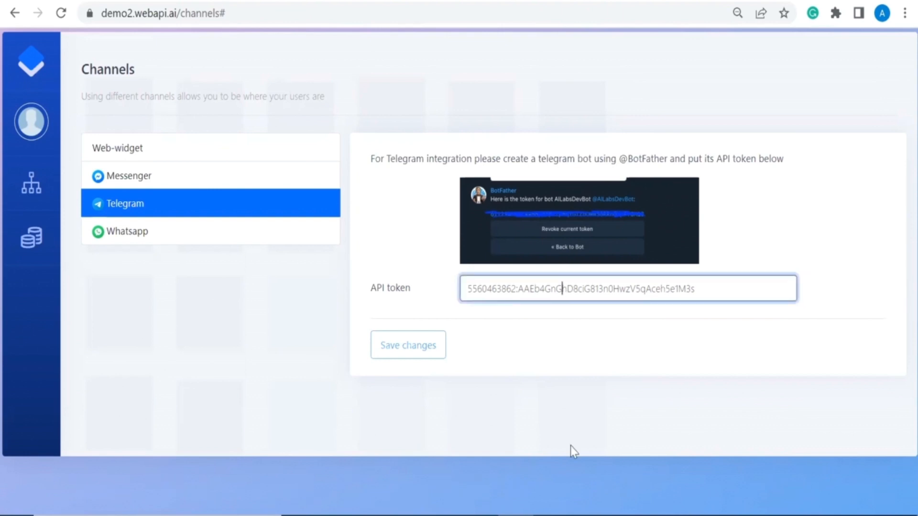
pyautogui.click(589, 515)
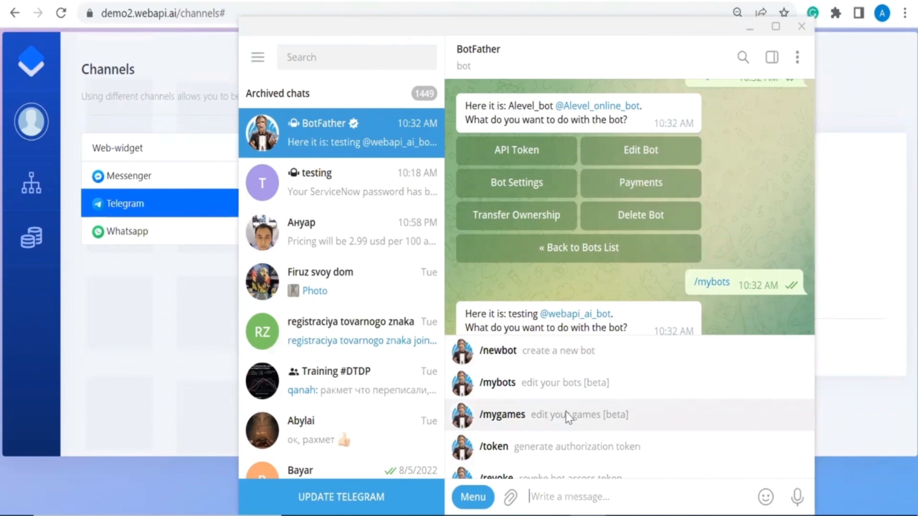
# Step: Create a new BotFather bot with name and username webapi_chat_bot
pyautogui.click(521, 360)
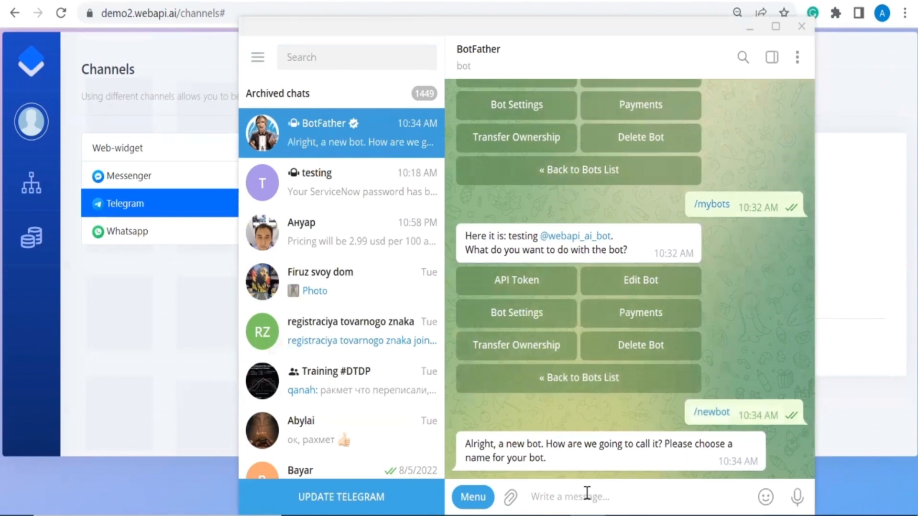
pyautogui.write('web')
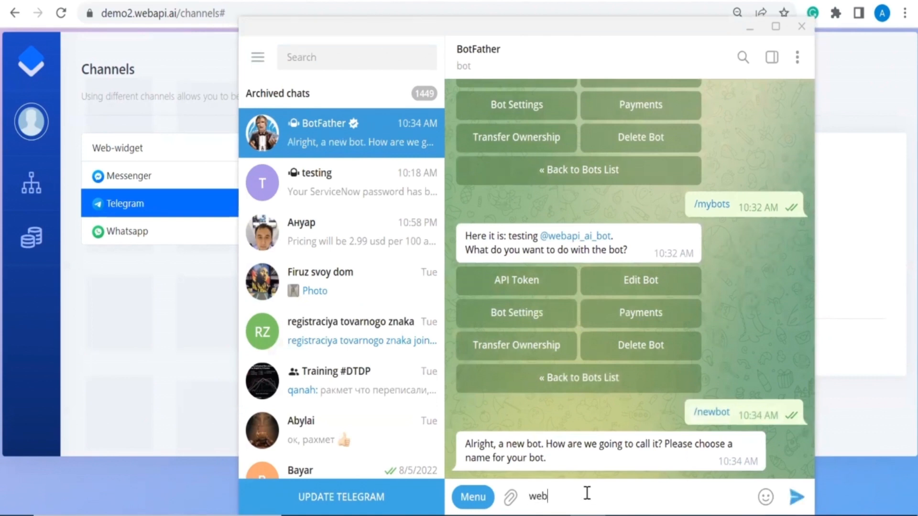
pyautogui.write('api_chat_bot')
pyautogui.press('Return')
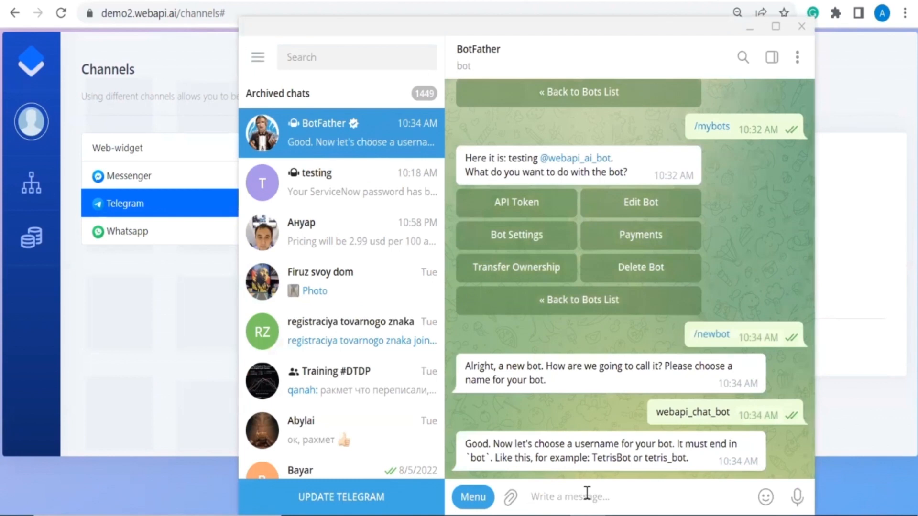
pyautogui.write('web')
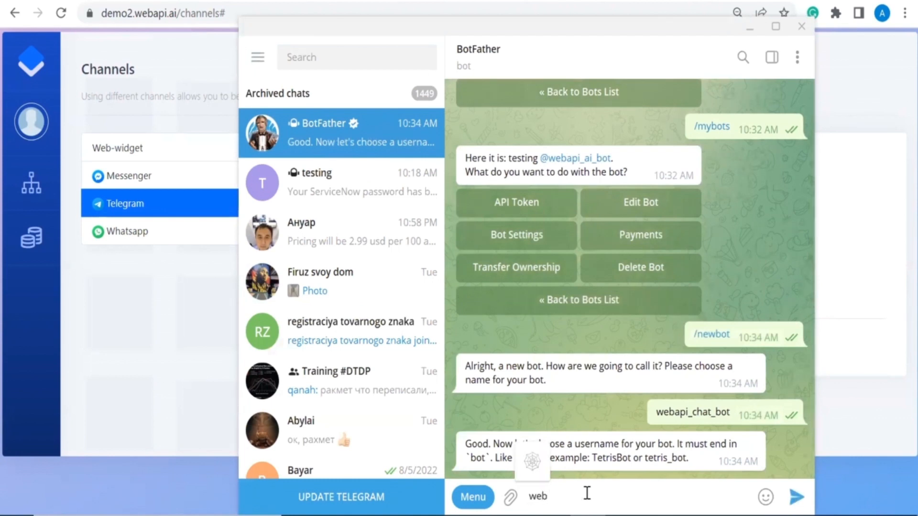
pyautogui.write('api')
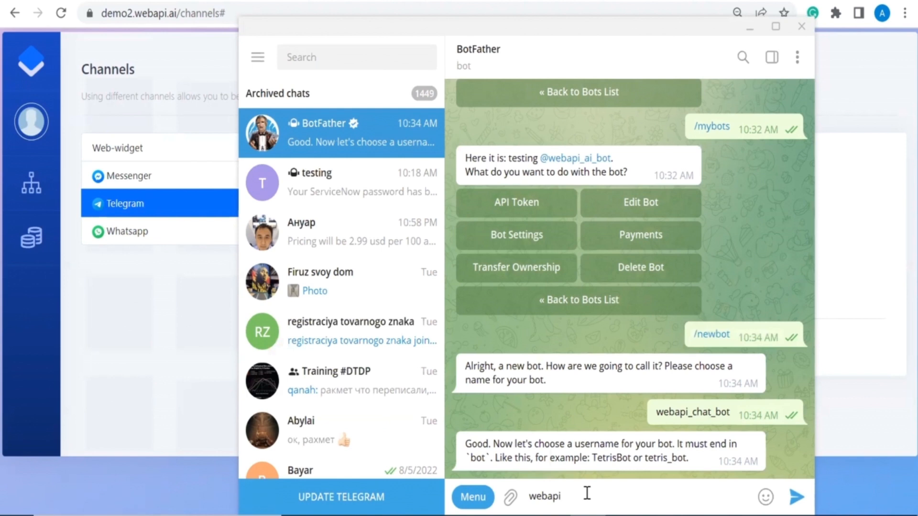
pyautogui.write('_chat_bot')
pyautogui.press('Return')
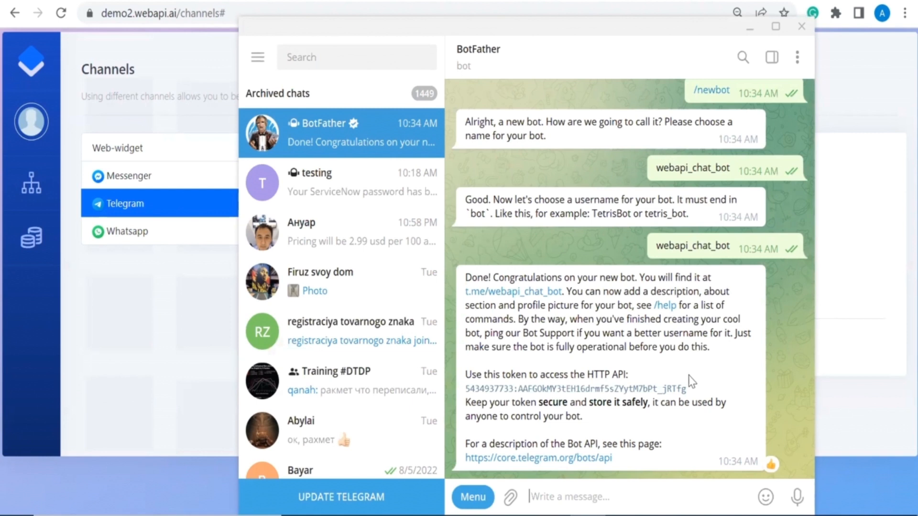
# Step: Copy the new bot's access token and replace the old one in Webapi.ai's Telegram API token field
pyautogui.rightClick(673, 393)
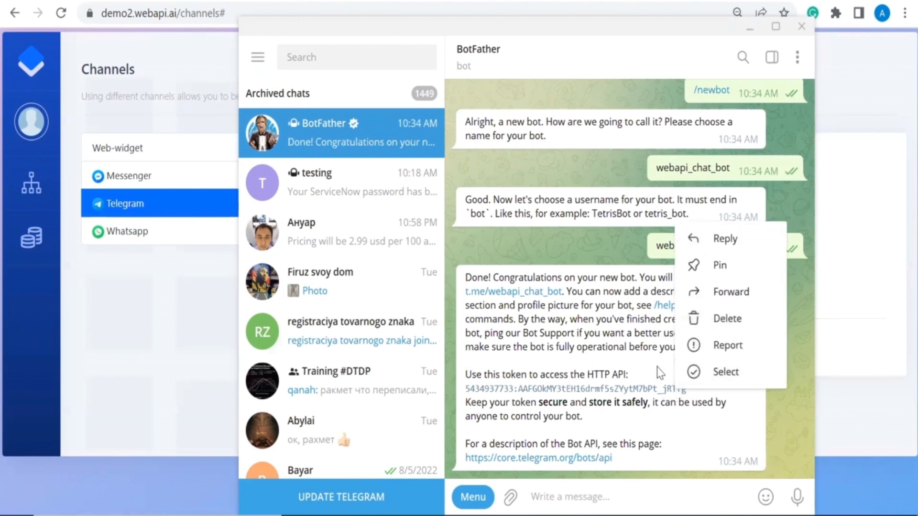
pyautogui.click(660, 371)
pyautogui.moveTo(693, 393); pyautogui.dragTo(460, 401)
pyautogui.hotkey('ctrl', 'c')
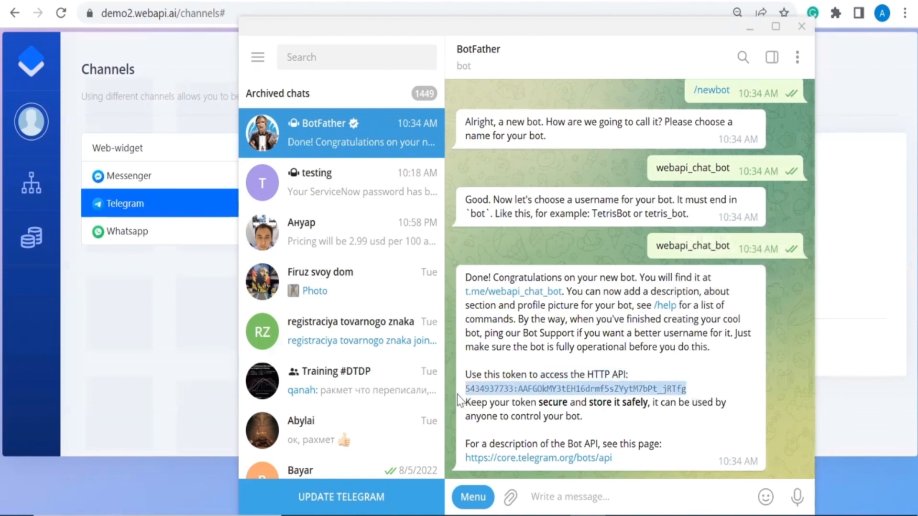
pyautogui.click(100, 351)
pyautogui.click(512, 287)
pyautogui.hotkey('ctrl', 'a')
pyautogui.press('BackSpace')
pyautogui.hotkey('ctrl', 'v')
pyautogui.click(399, 354)
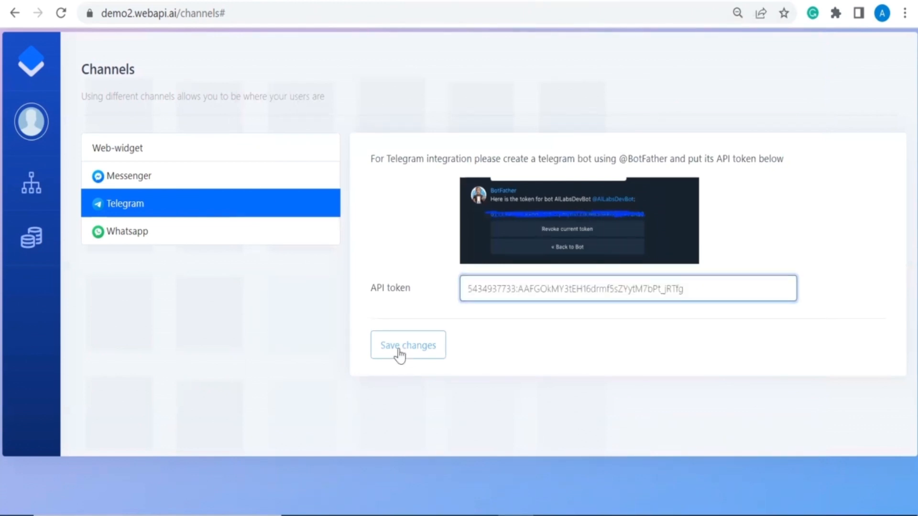
# Step: Save the new token on the Telegram channel page and bring Telegram back to the front
pyautogui.click(398, 352)
pyautogui.click(400, 353)
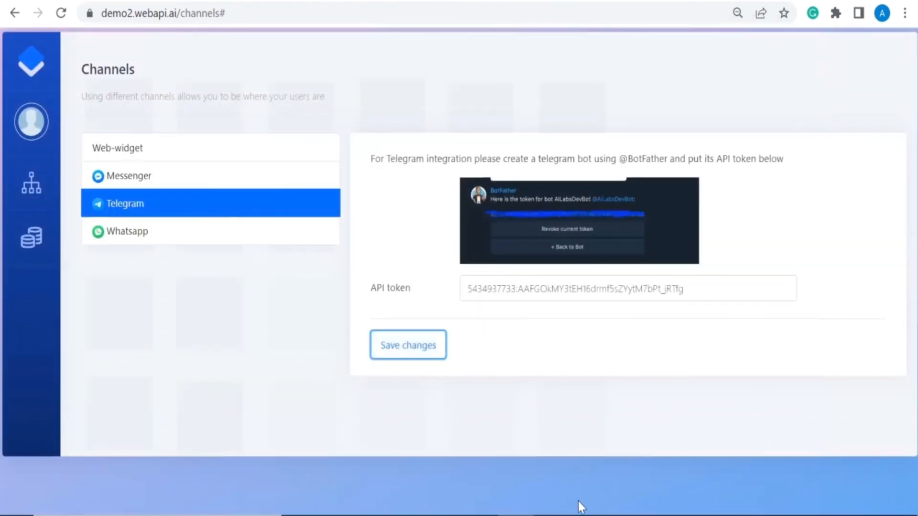
pyautogui.click(581, 515)
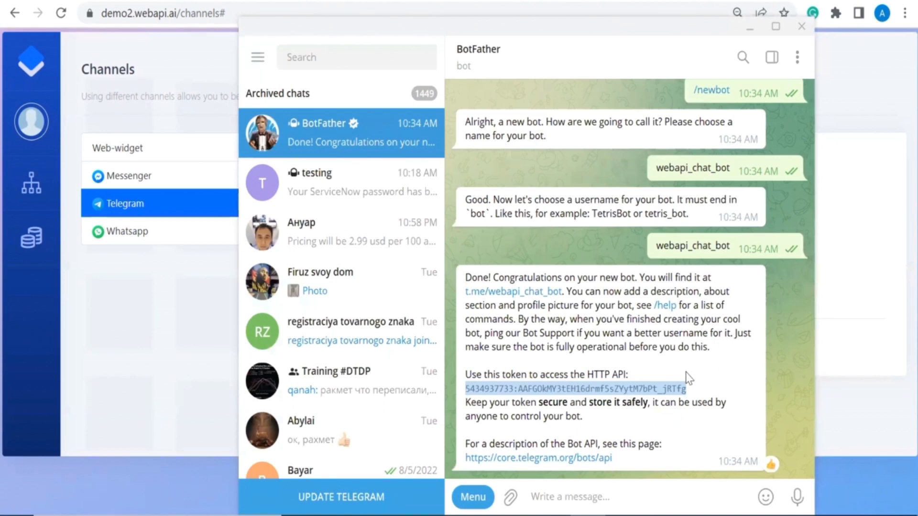
# Step: Start a chat with webapi_chat_bot and choose the ServiceNow password reset option
pyautogui.click(535, 298)
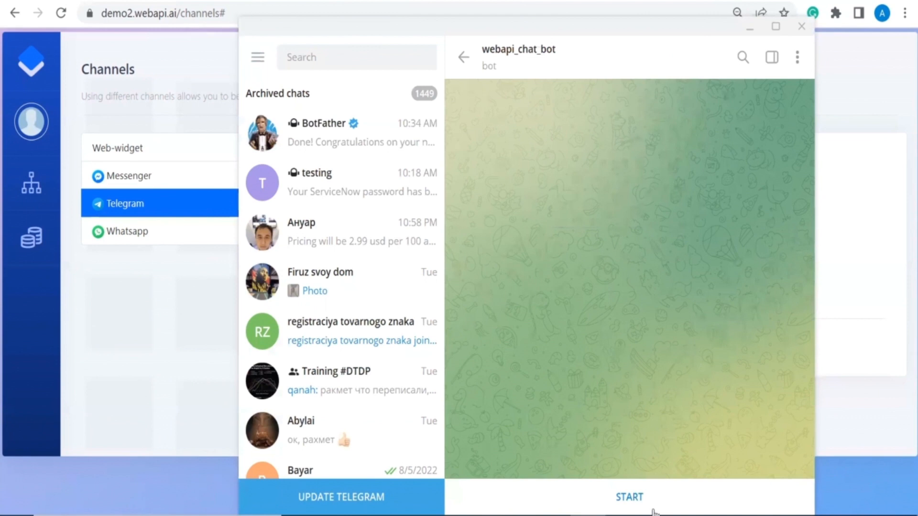
pyautogui.click(630, 497)
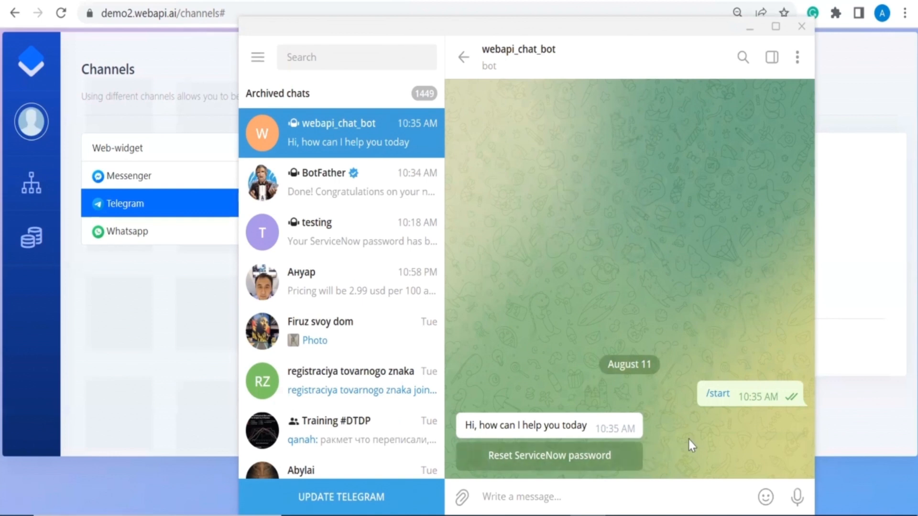
pyautogui.click(602, 463)
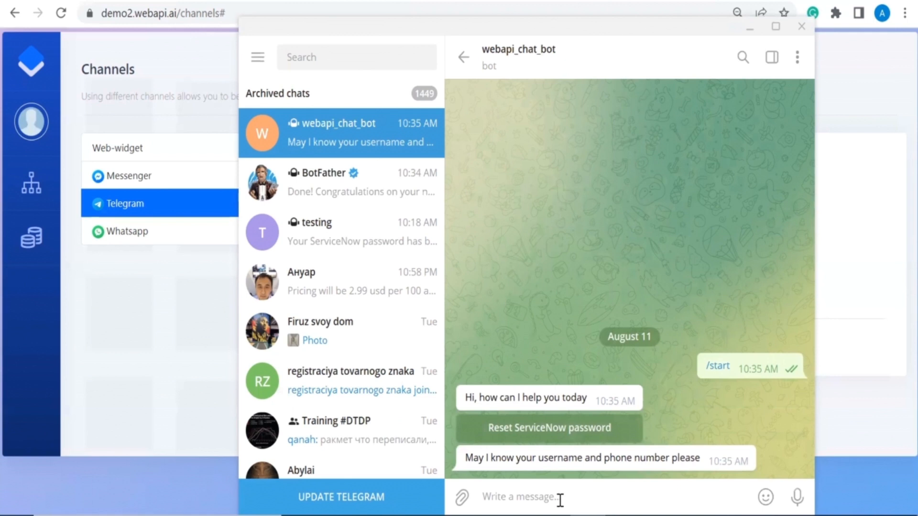
# Step: Send the username and phone number, then the 4-digit verification code
pyautogui.write('ar')
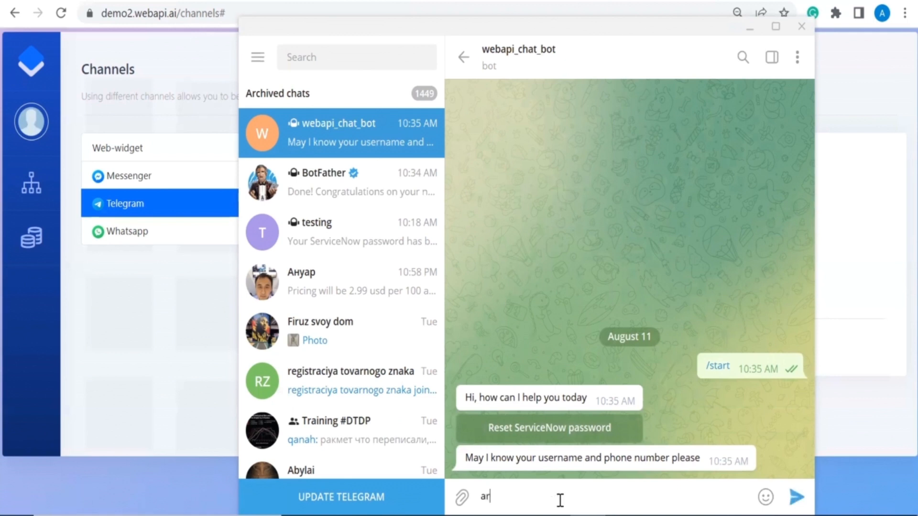
pyautogui.write('man ad')
pyautogui.press('BackSpace')
pyautogui.press('Return')
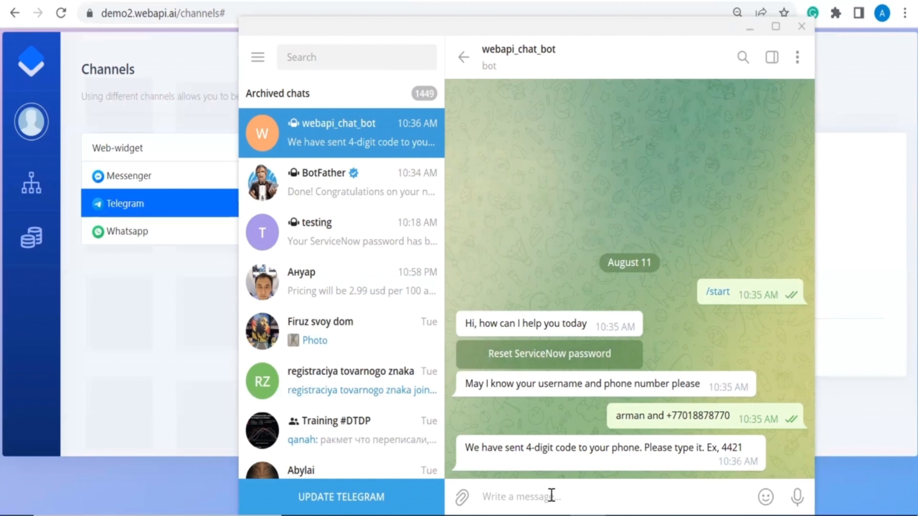
pyautogui.write('8899')
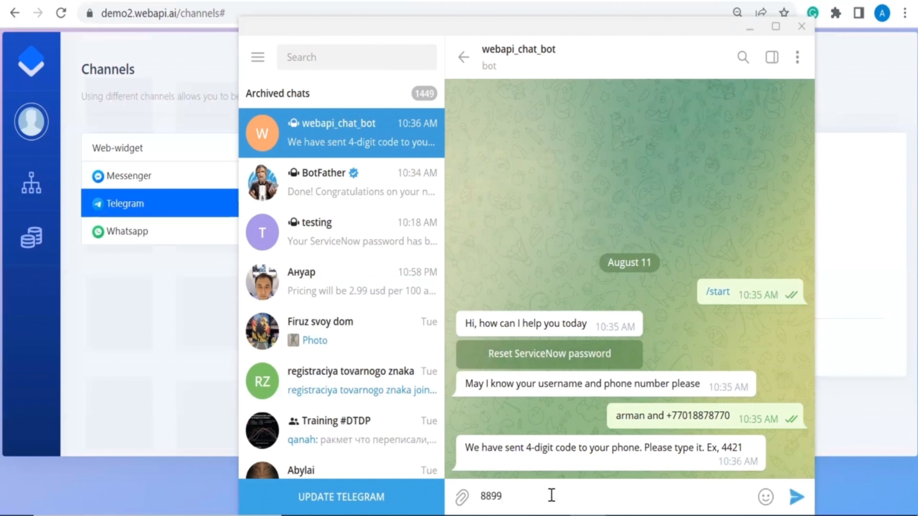
pyautogui.press('Return')
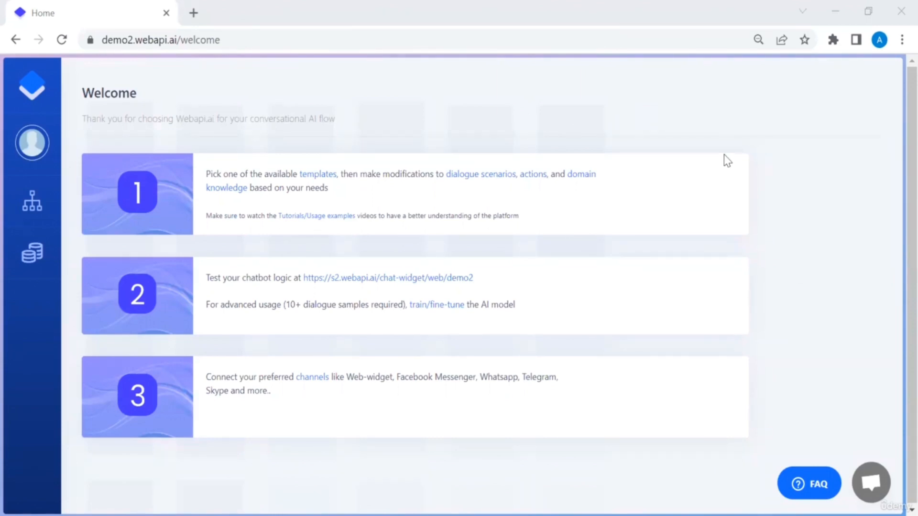
# Step: Apply the Order modification template from the templates page, confirming the overwrite
pyautogui.click(318, 176)
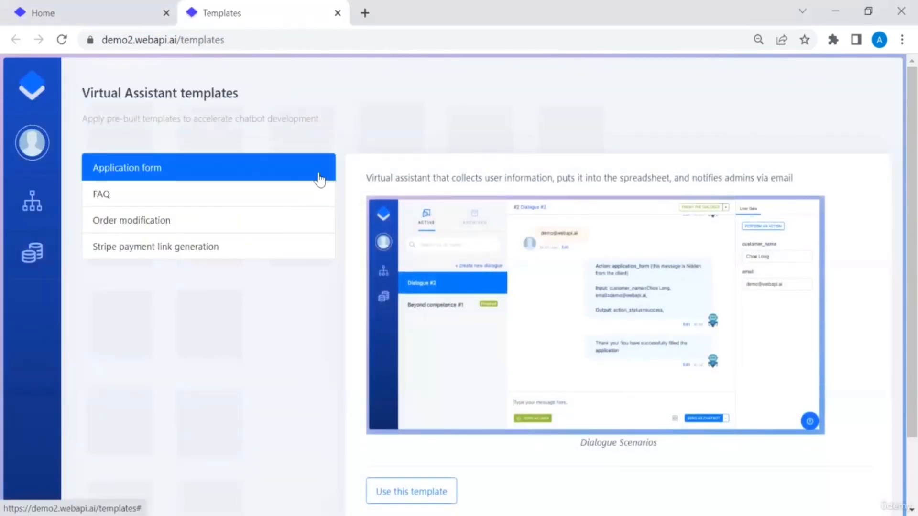
pyautogui.click(209, 222)
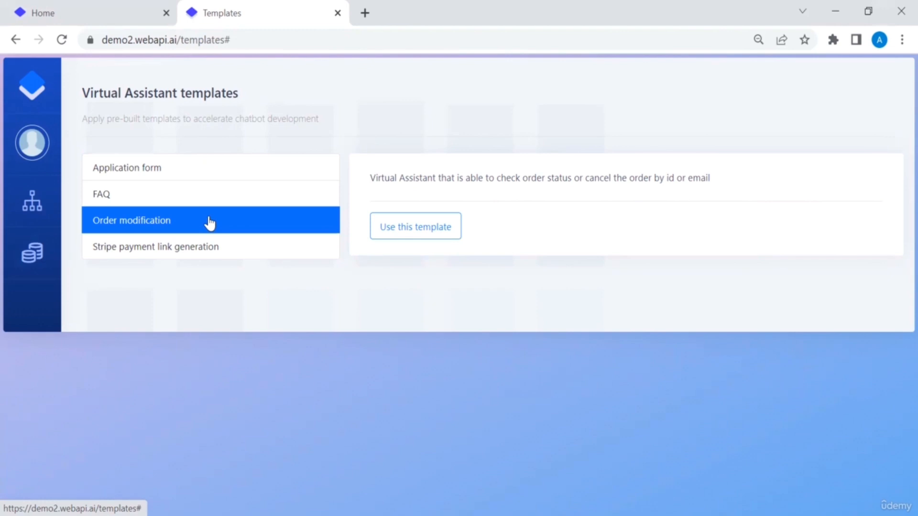
pyautogui.click(393, 227)
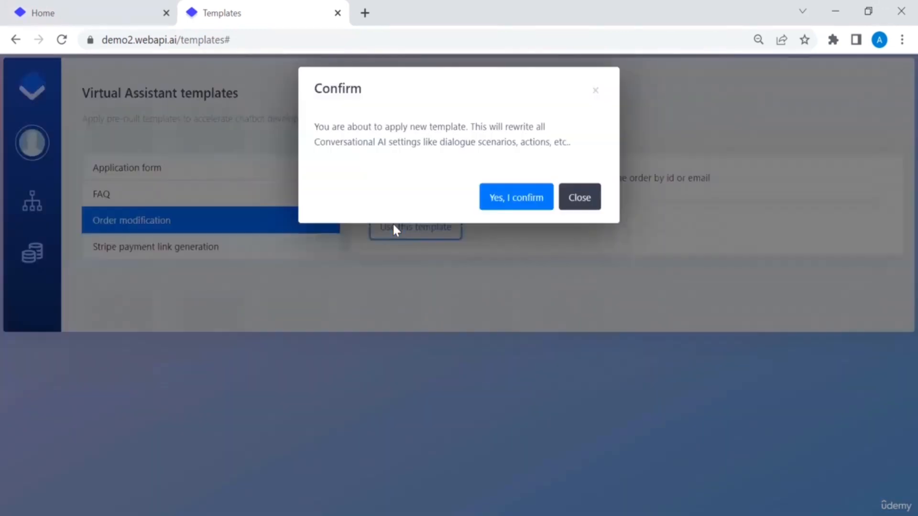
pyautogui.click(506, 204)
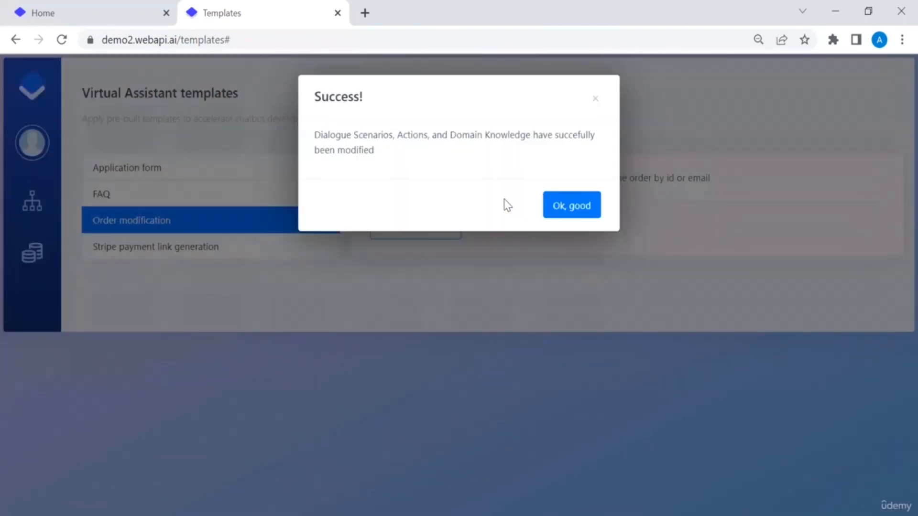
pyautogui.click(566, 211)
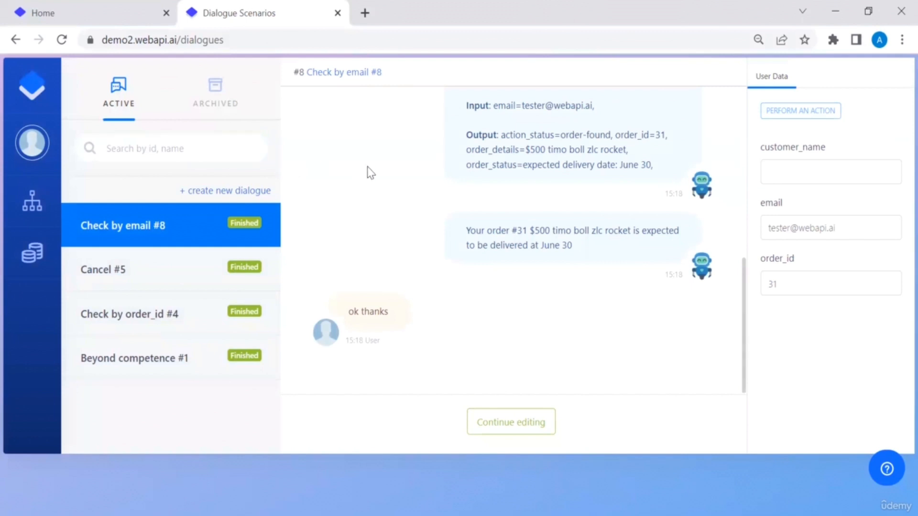
# Step: Reopen the Check by email #8 dialogue and mark it Finished again
pyautogui.scroll(10, 370, 172)
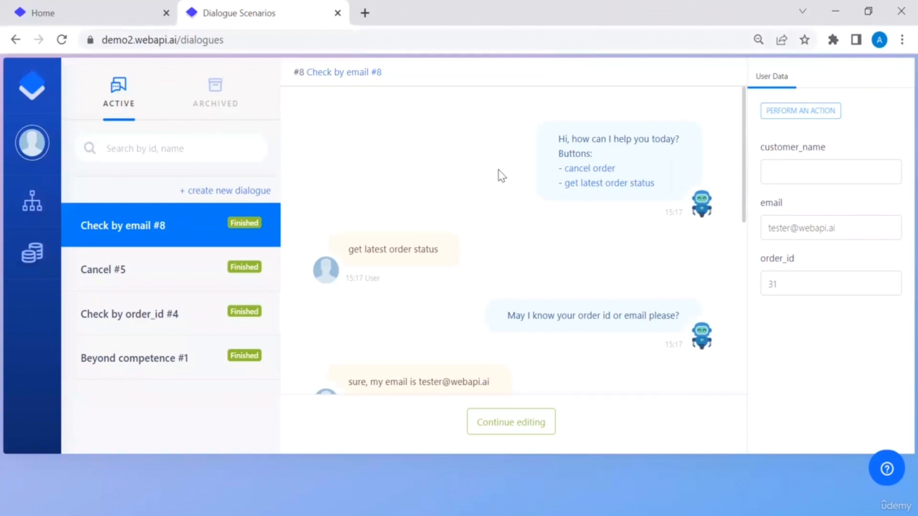
pyautogui.scroll(-1, 501, 176)
pyautogui.scroll(-1, 500, 176)
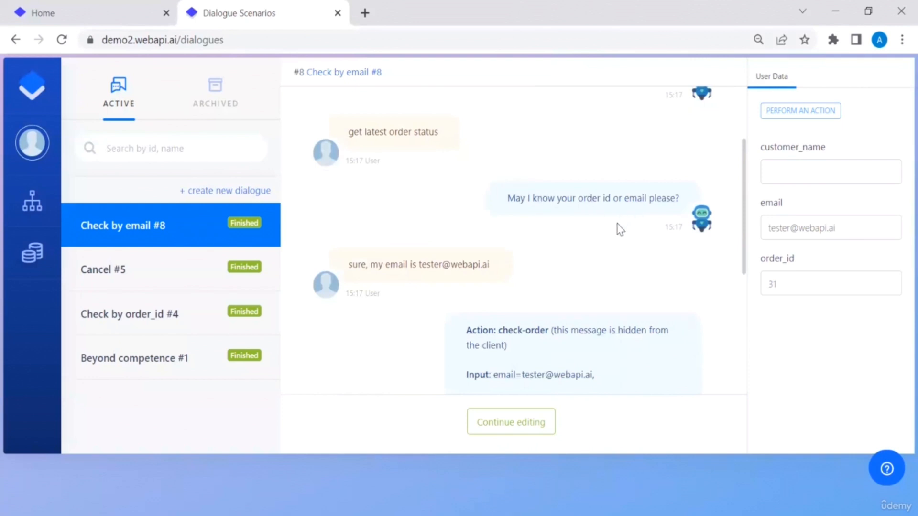
pyautogui.scroll(-1, 617, 223)
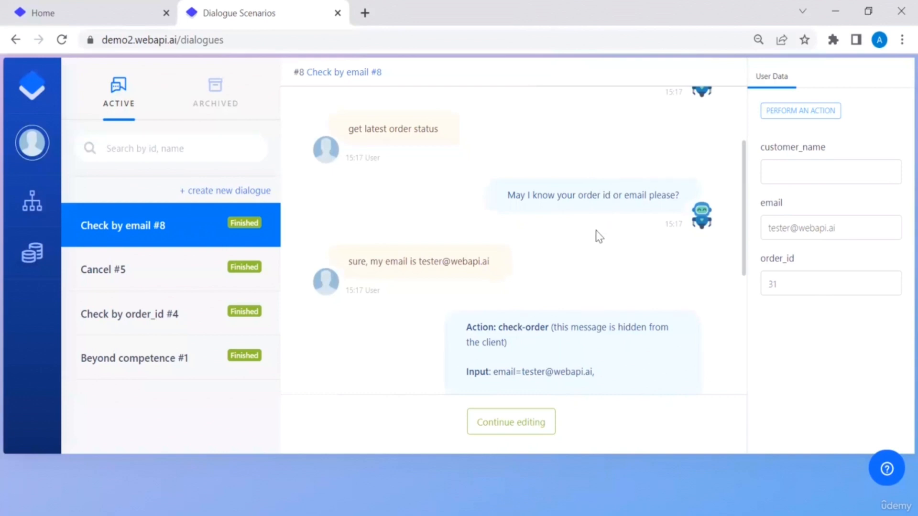
pyautogui.scroll(-1, 599, 236)
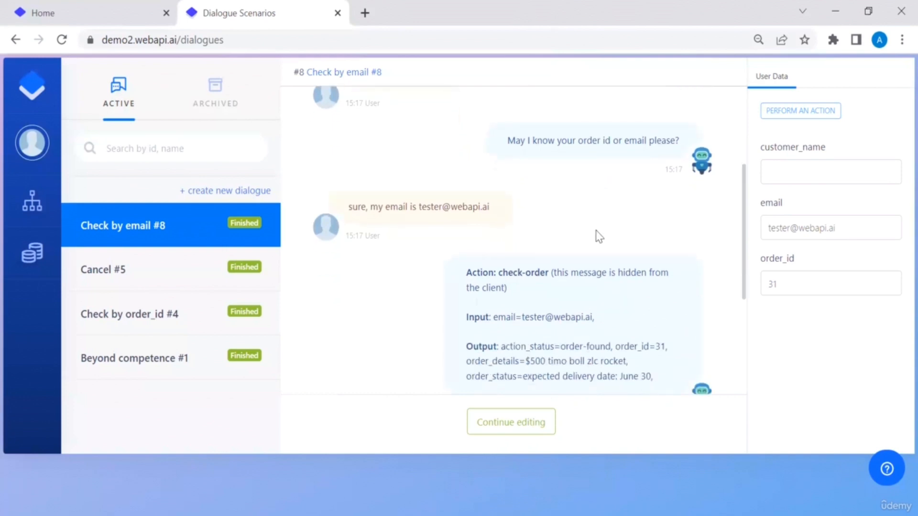
pyautogui.scroll(-1, 599, 236)
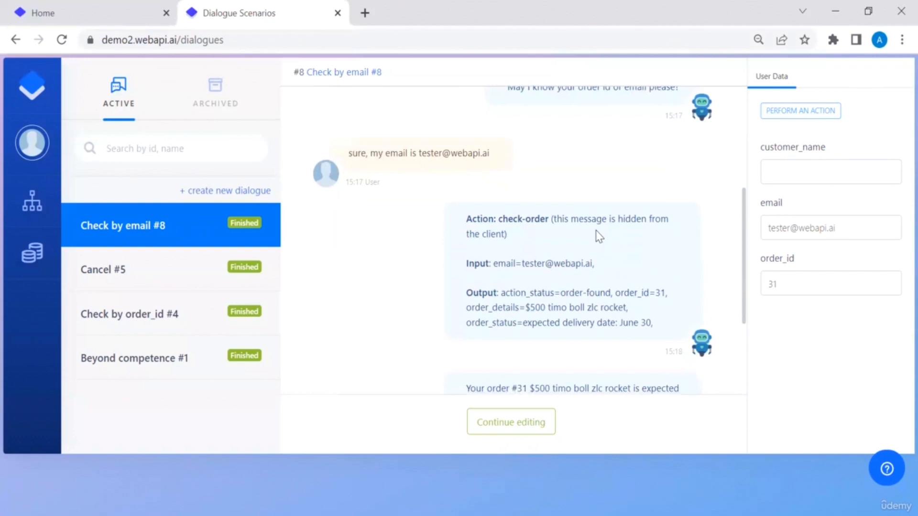
pyautogui.scroll(-3, 599, 236)
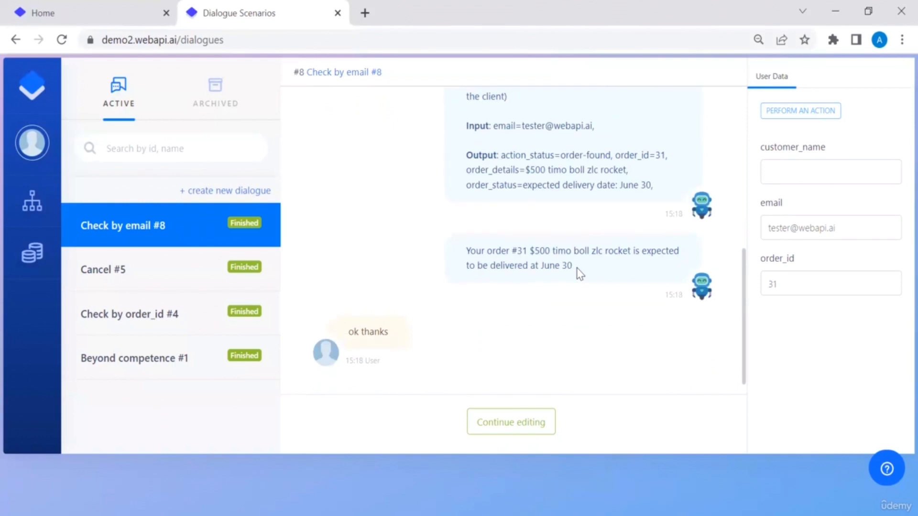
pyautogui.click(520, 418)
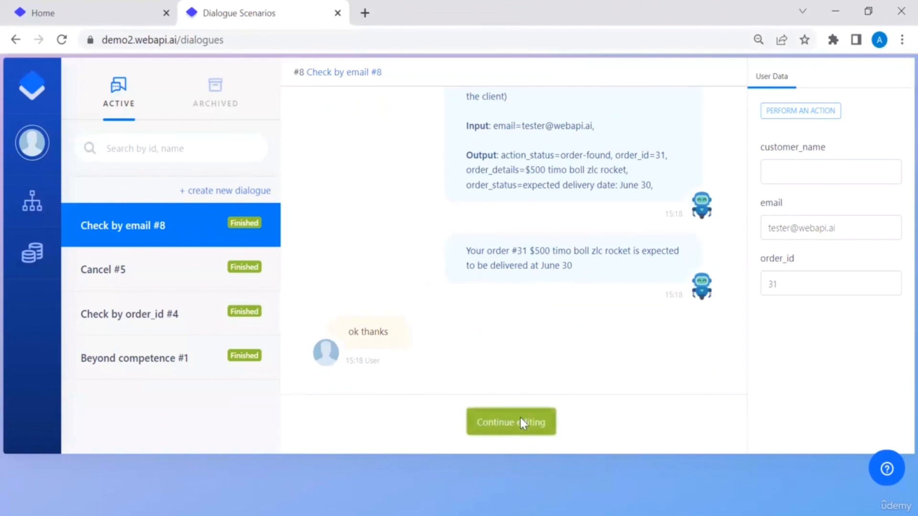
pyautogui.click(673, 74)
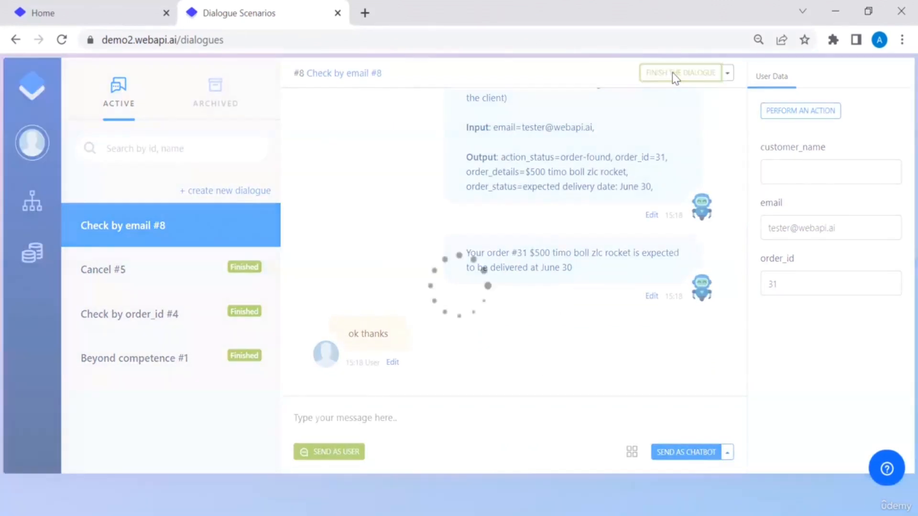
# Step: Reopen the Check by order_id #4 dialogue and mark it Finished again
pyautogui.click(186, 313)
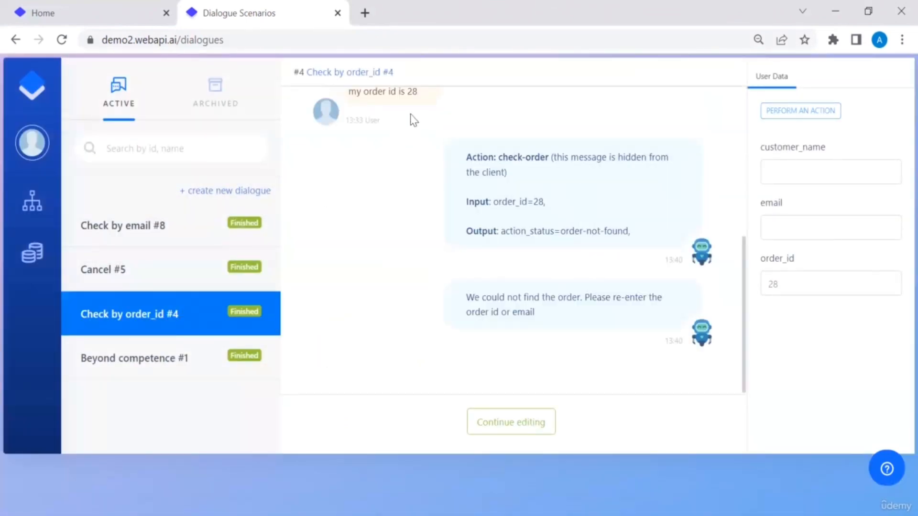
pyautogui.scroll(5, 413, 120)
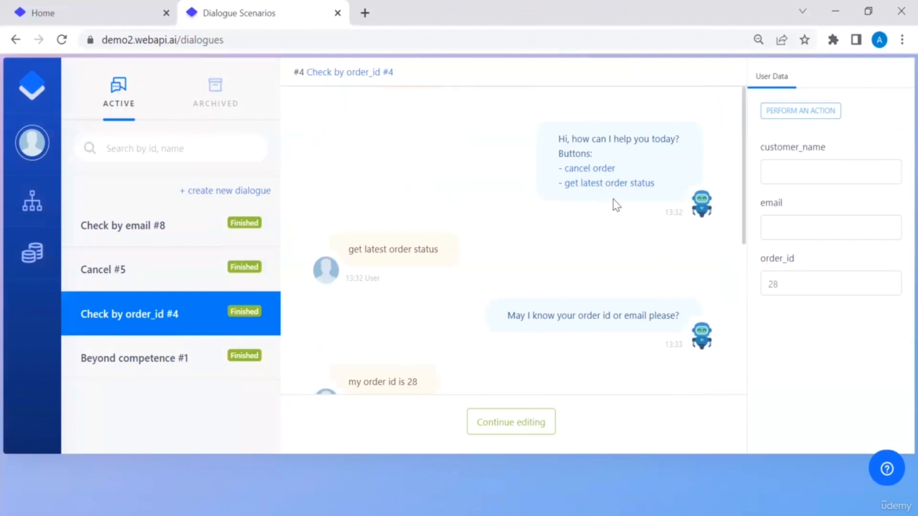
pyautogui.scroll(-4, 615, 237)
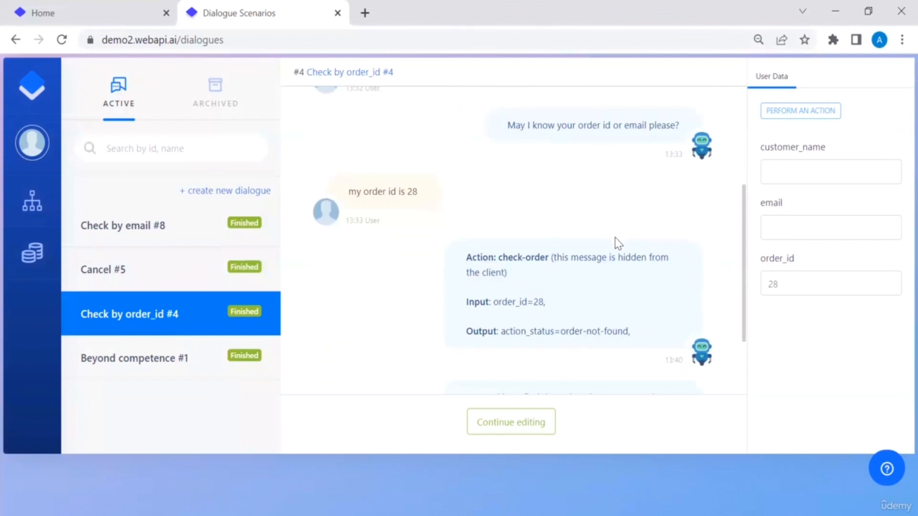
pyautogui.scroll(-2, 614, 237)
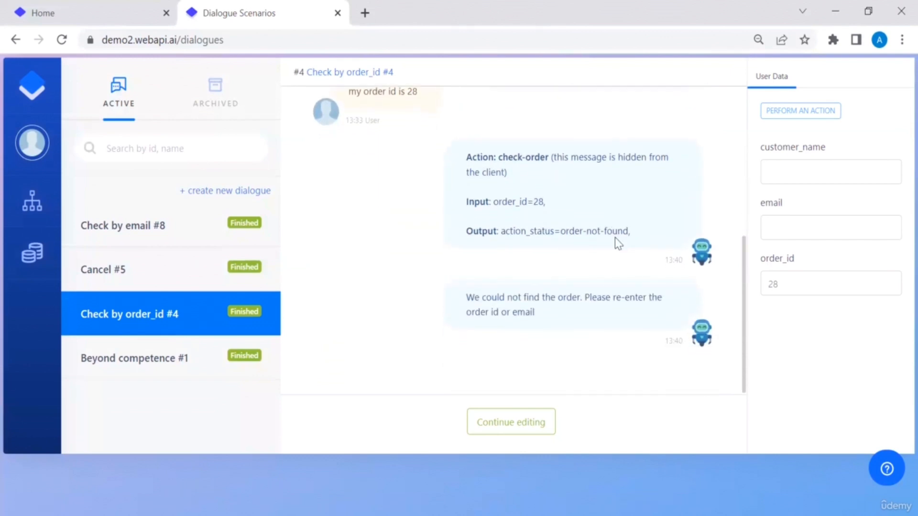
pyautogui.click(523, 423)
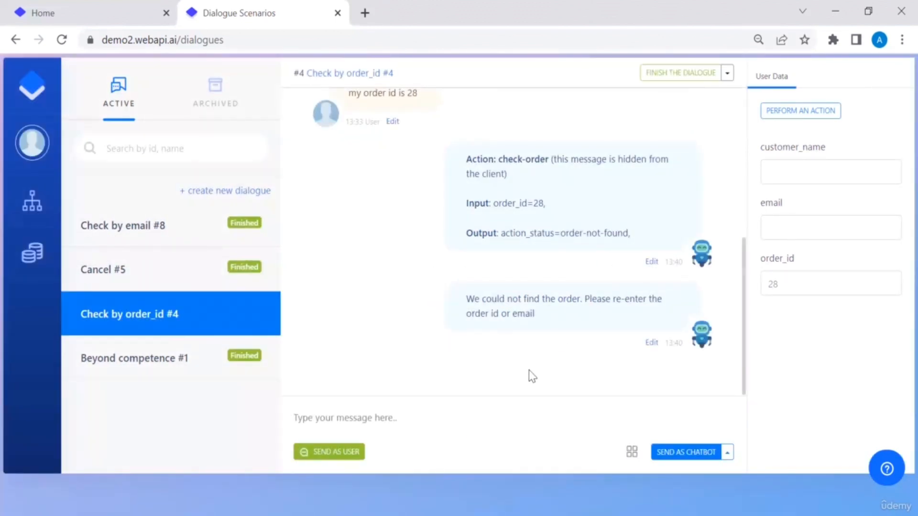
pyautogui.scroll(5, 532, 376)
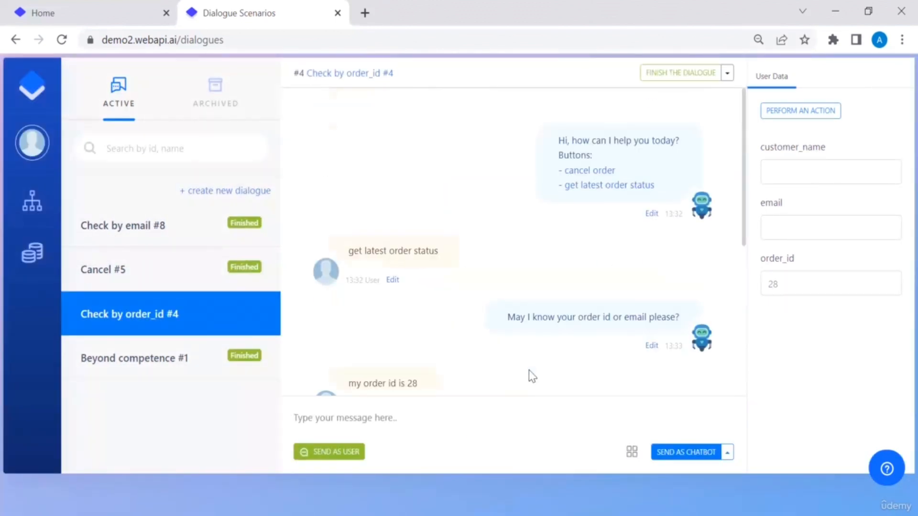
pyautogui.click(672, 74)
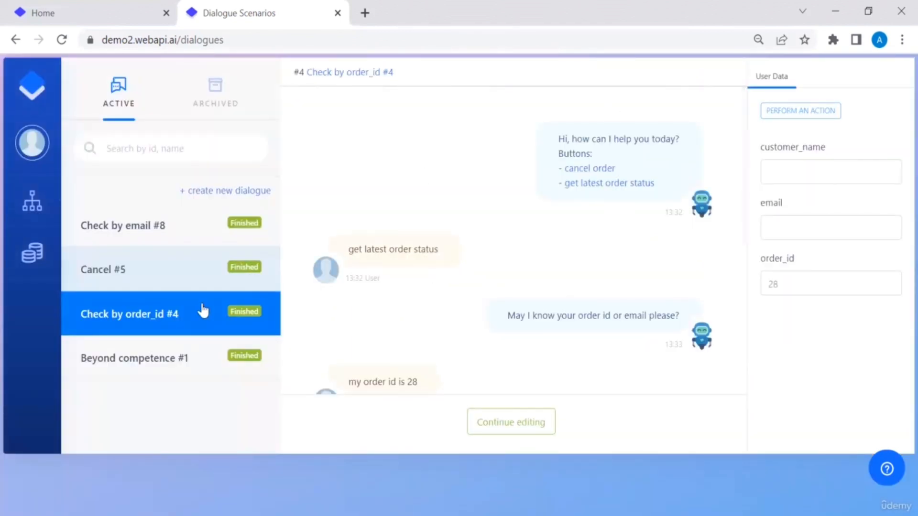
# Step: Reopen and re-finish the Cancel #5 dialogue, then go to the Slots and Actions page
pyautogui.click(154, 269)
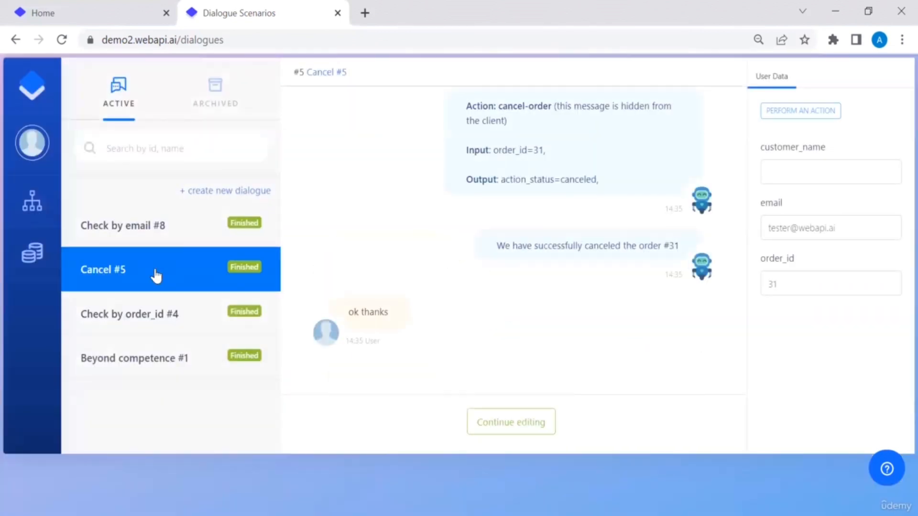
pyautogui.scroll(10, 329, 191)
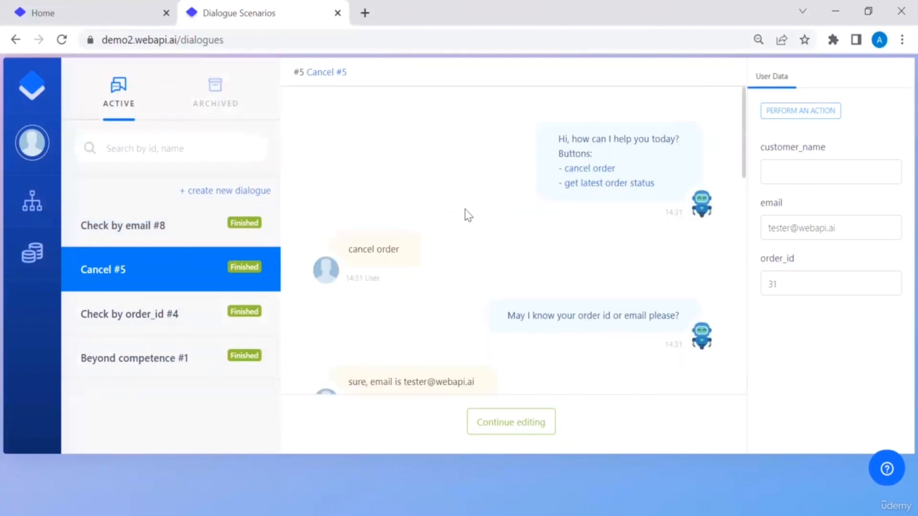
pyautogui.scroll(-3, 468, 215)
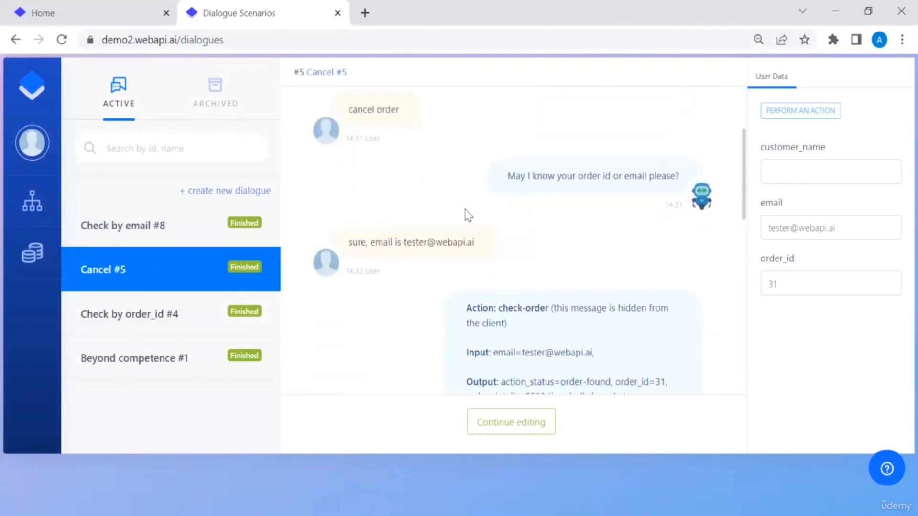
pyautogui.scroll(-1, 468, 215)
pyautogui.scroll(-1, 468, 215)
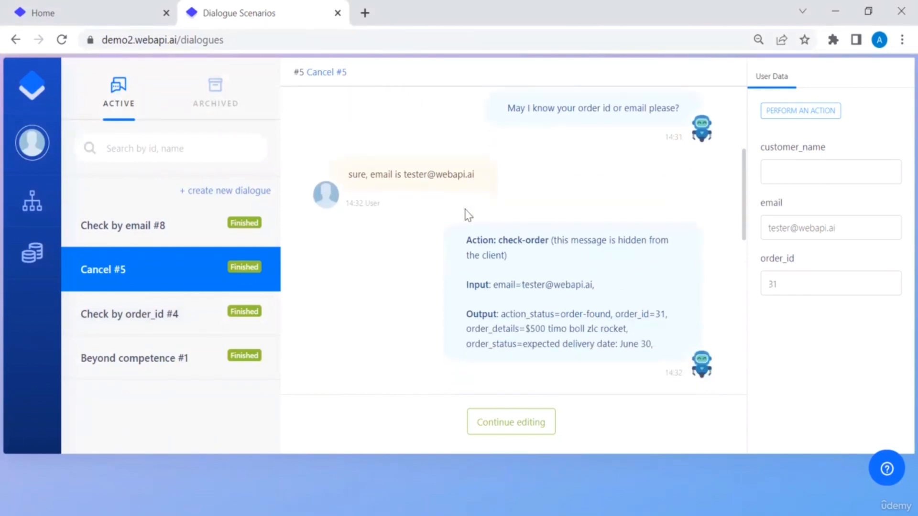
pyautogui.scroll(-1, 468, 215)
pyautogui.scroll(-2, 466, 215)
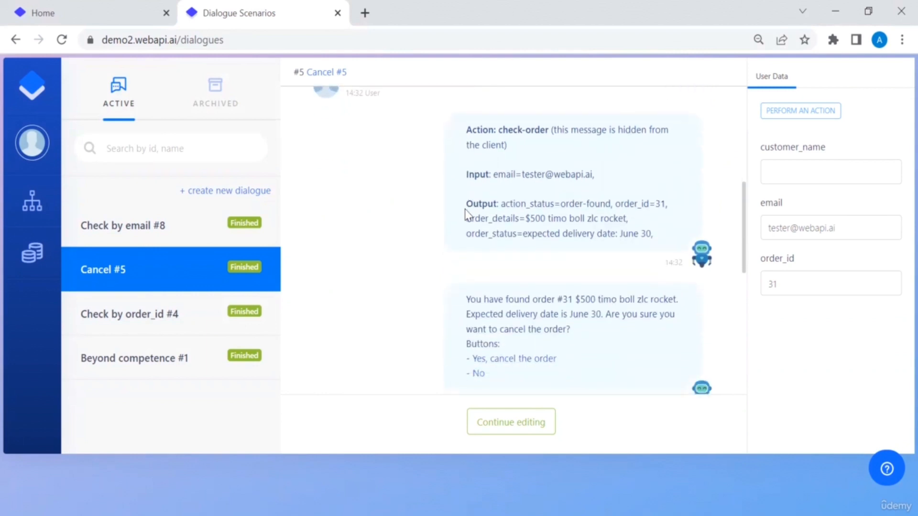
pyautogui.scroll(-2, 466, 216)
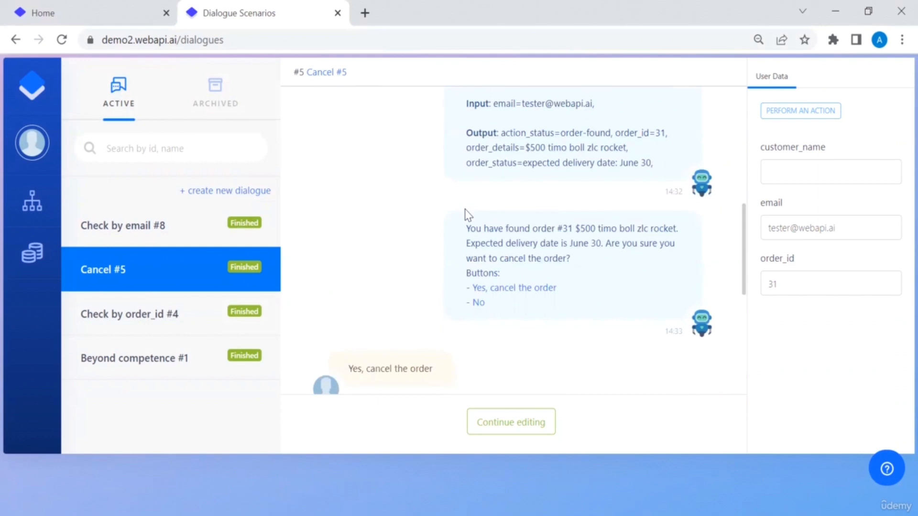
pyautogui.scroll(-2, 466, 216)
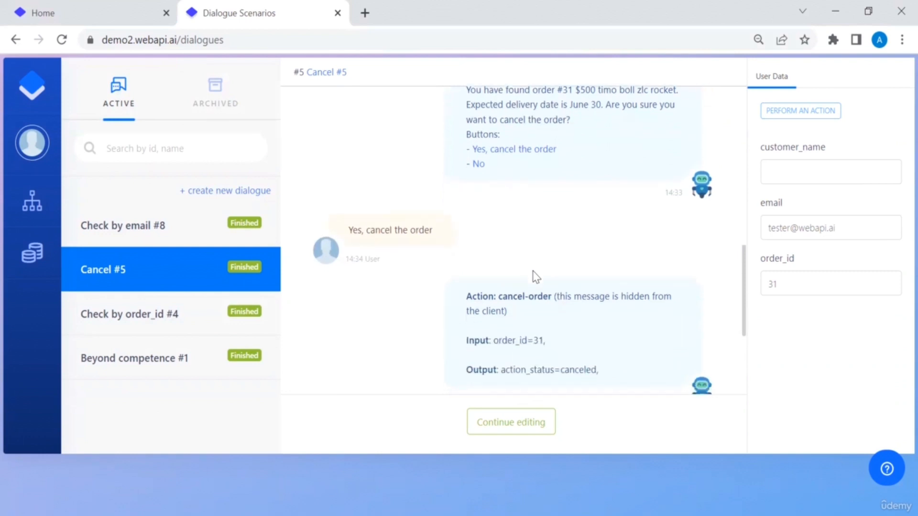
pyautogui.click(516, 430)
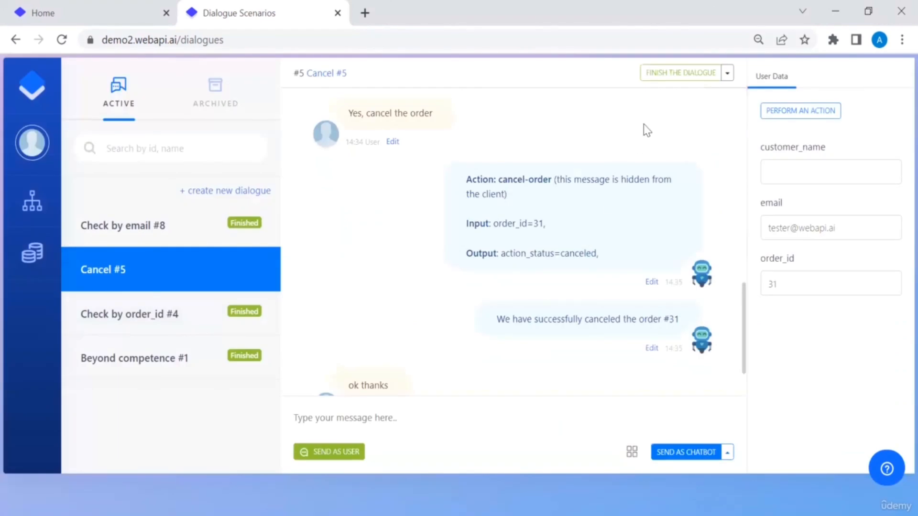
pyautogui.click(680, 73)
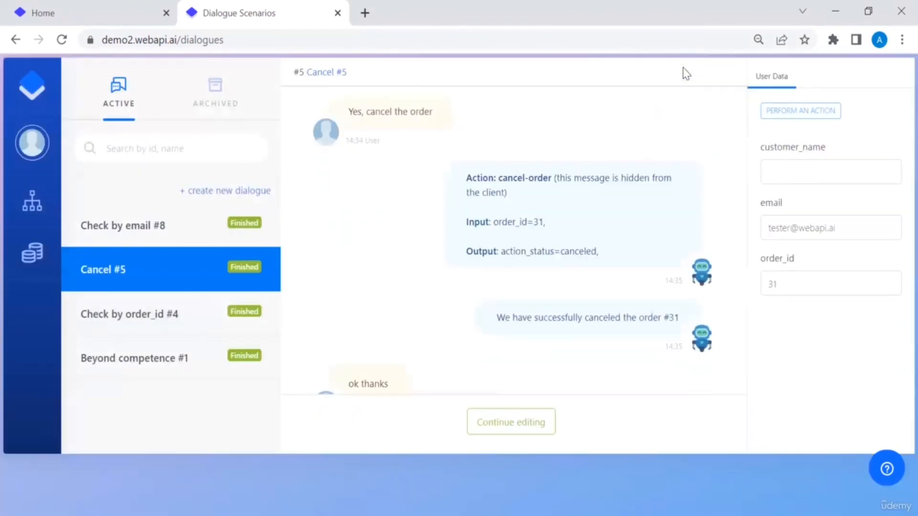
pyautogui.moveTo(31, 215)
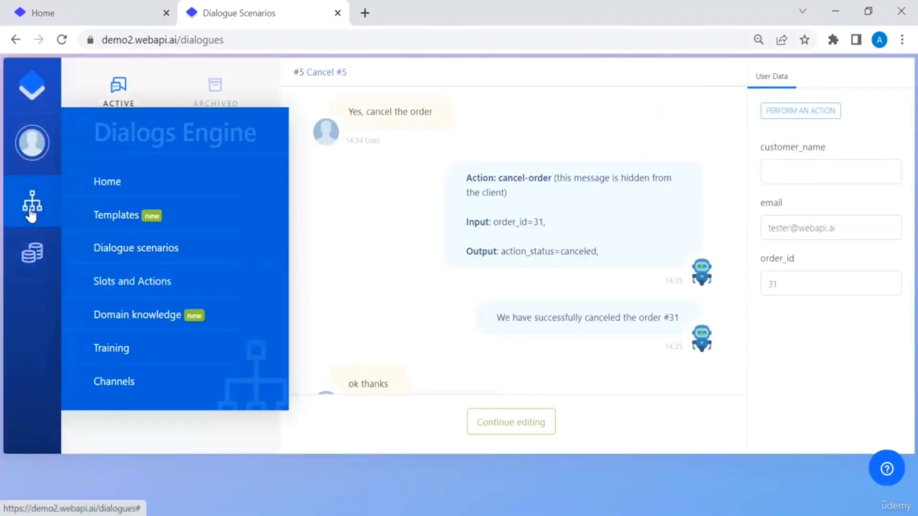
pyautogui.click(127, 286)
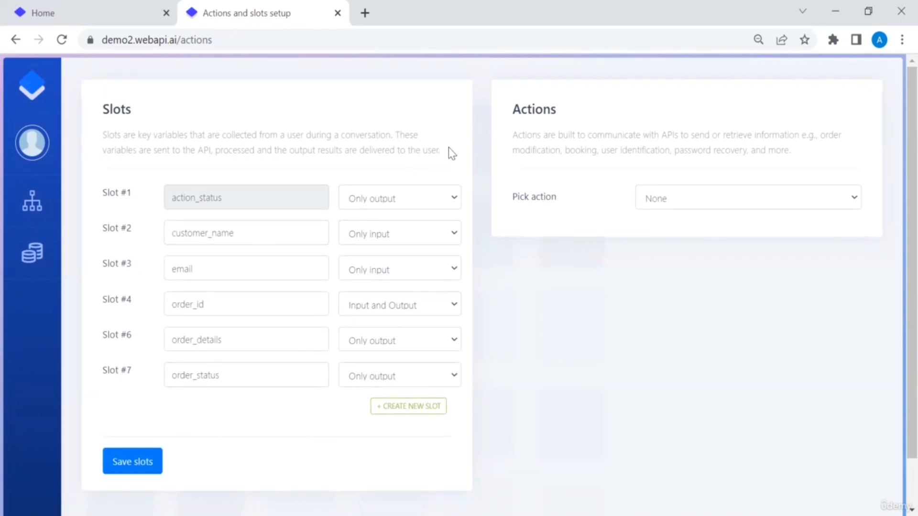
# Step: Open the check-order action and clear its action_status and order_id sample values
pyautogui.click(654, 201)
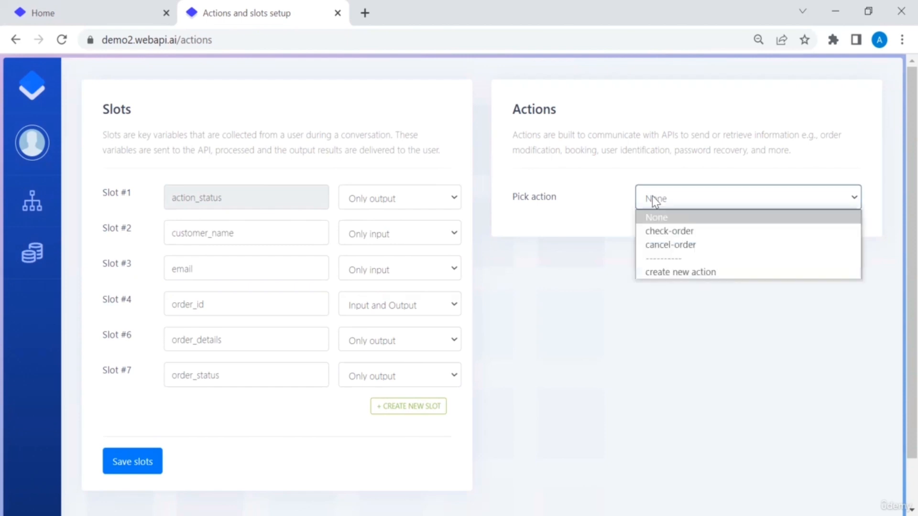
pyautogui.click(663, 233)
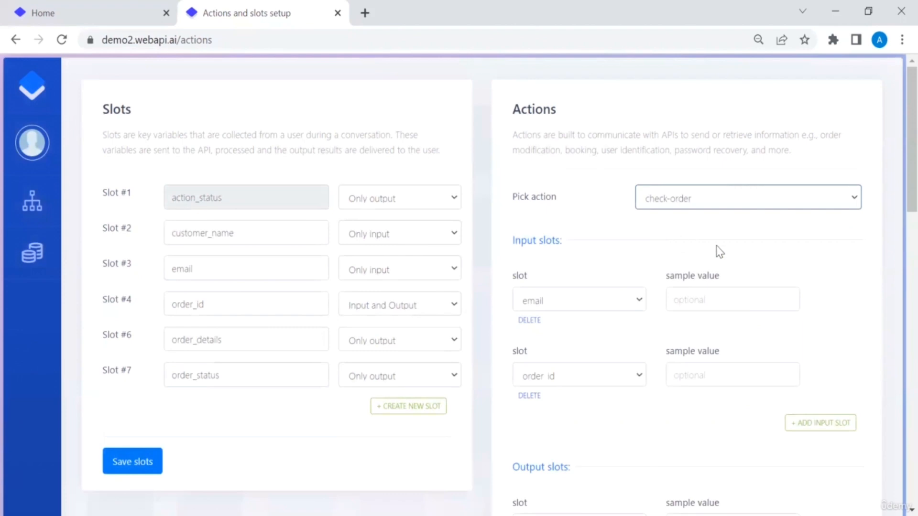
pyautogui.scroll(-6, 719, 252)
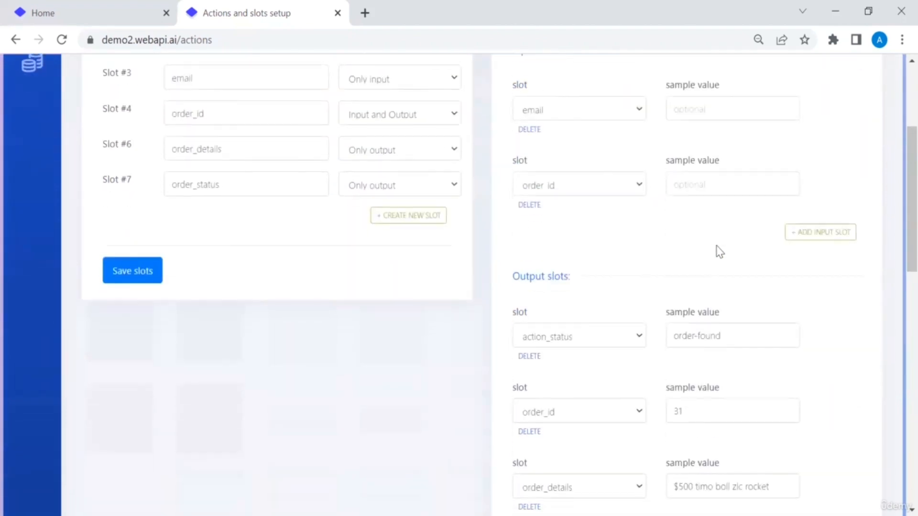
pyautogui.tripleClick(734, 219)
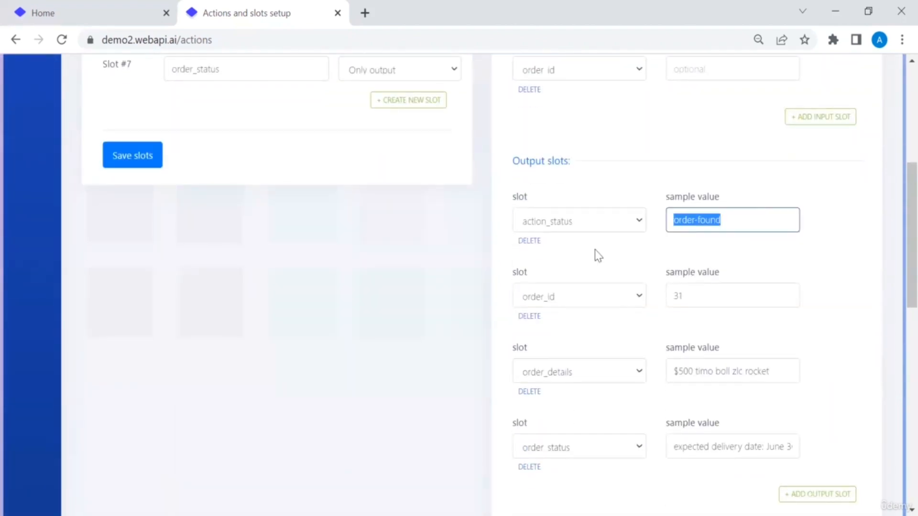
pyautogui.press('BackSpace')
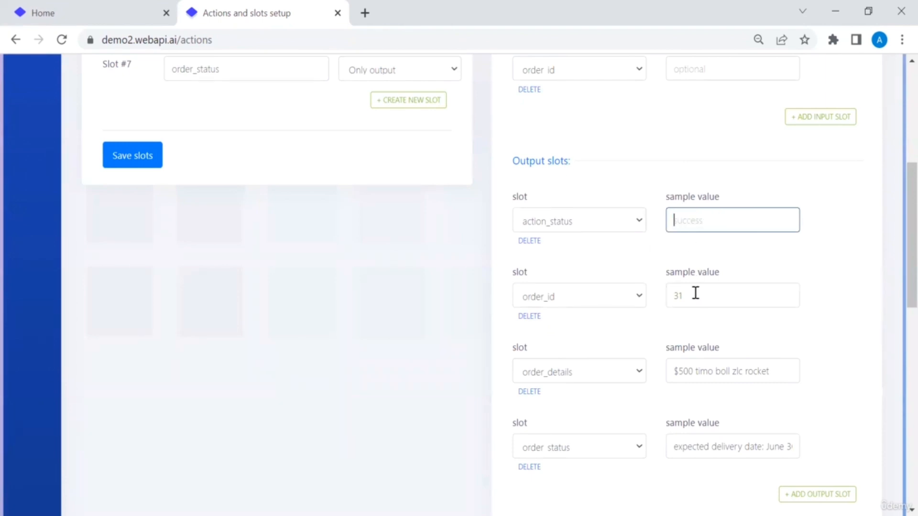
pyautogui.doubleClick(675, 295)
pyautogui.press('BackSpace')
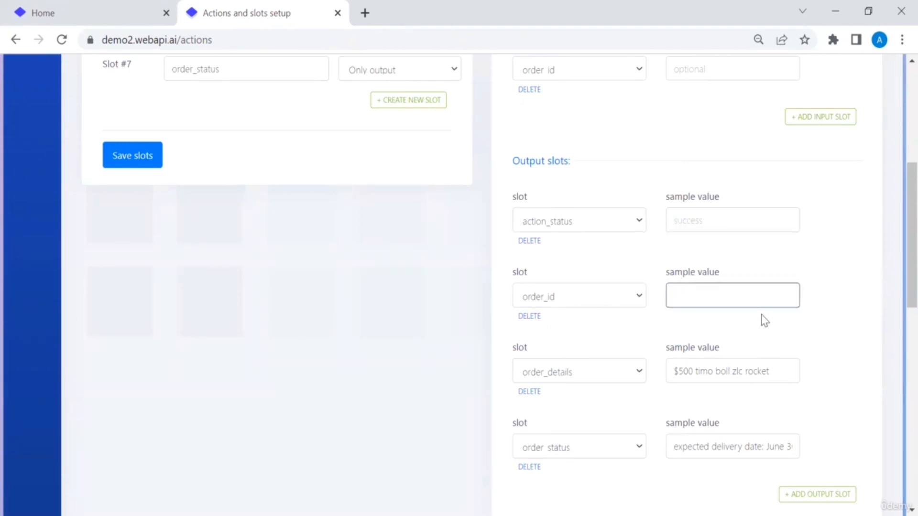
# Step: Clear the order_details and order_status sample values of the check-order action
pyautogui.scroll(-3, 761, 326)
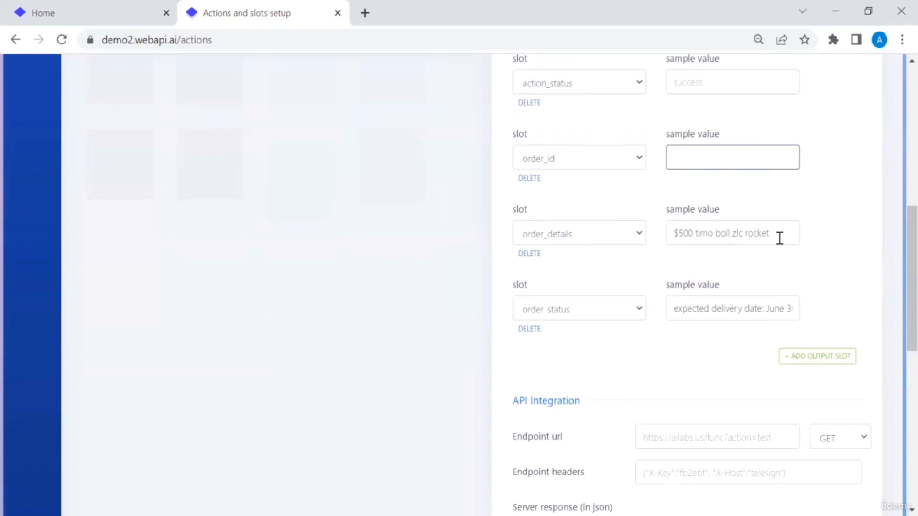
pyautogui.moveTo(778, 236); pyautogui.dragTo(577, 262)
pyautogui.press('BackSpace')
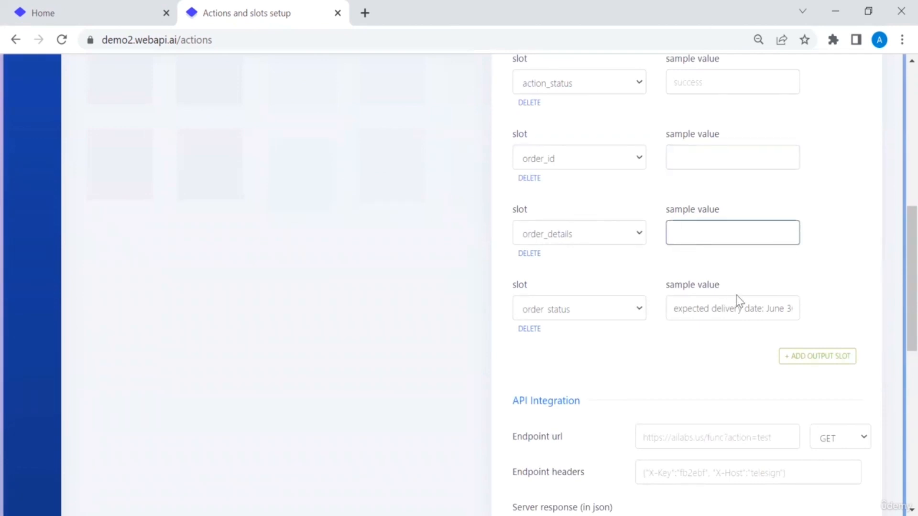
pyautogui.click(774, 310)
pyautogui.hotkey('ctrl', 'a')
pyautogui.press('BackSpace')
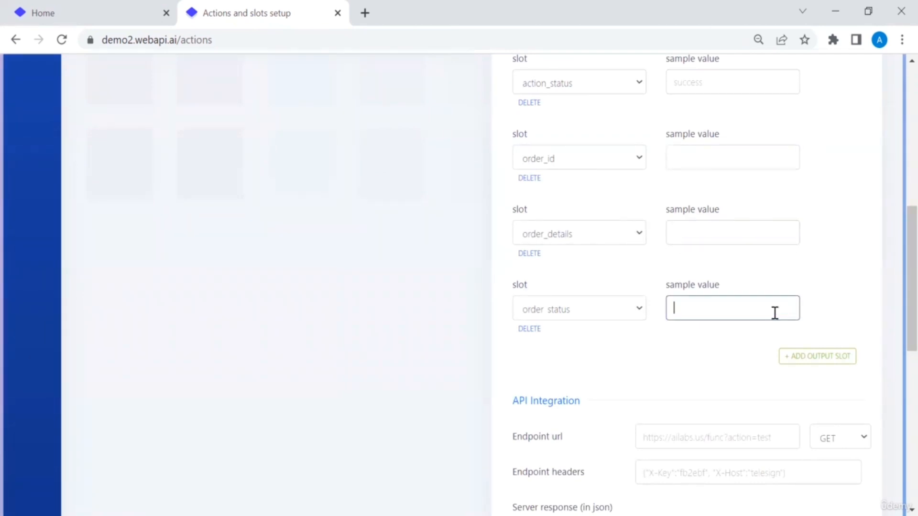
pyautogui.scroll(-3, 831, 294)
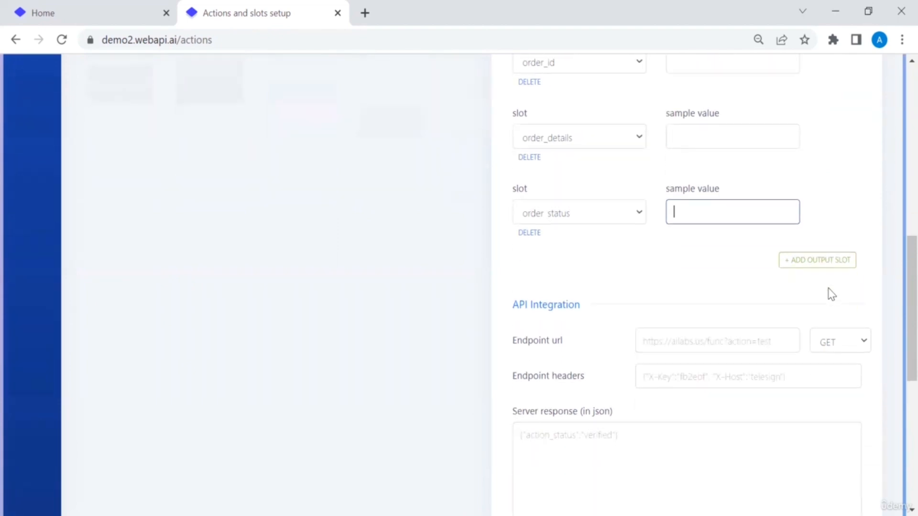
pyautogui.click(754, 315)
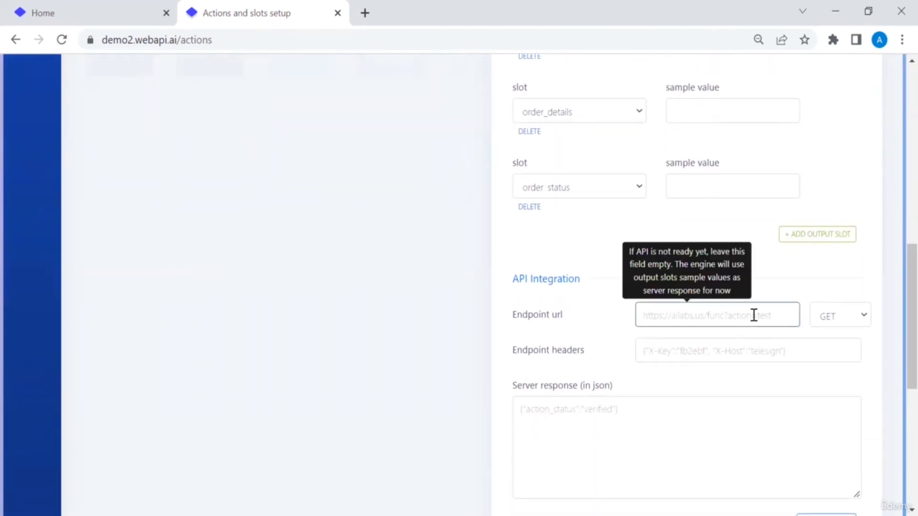
pyautogui.hotkey('ctrl', 'v')
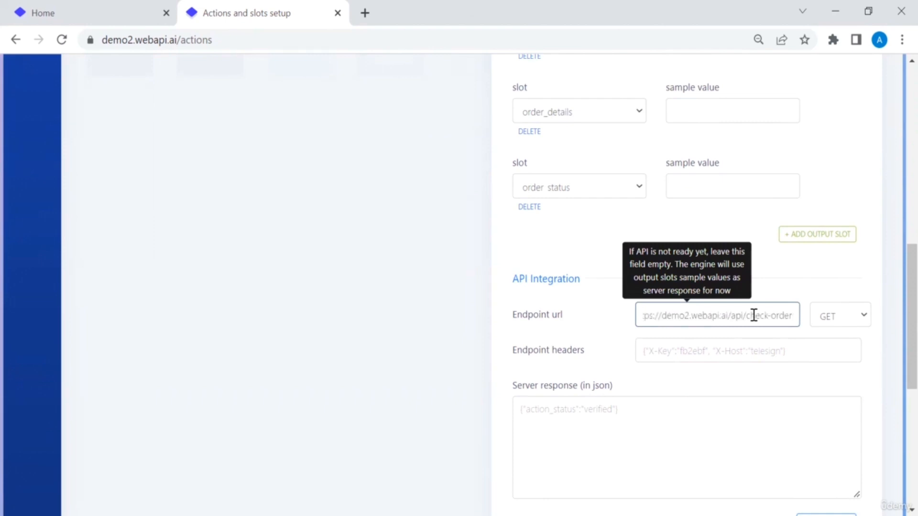
pyautogui.scroll(-2, 841, 266)
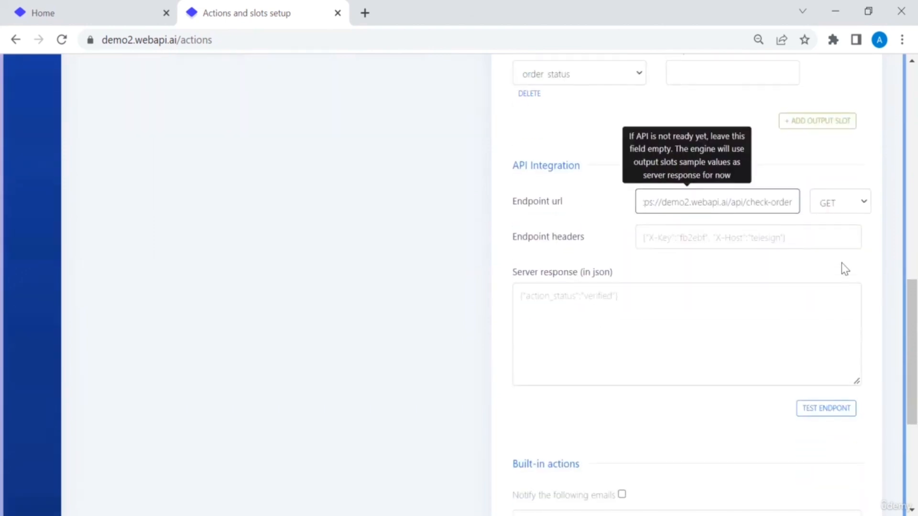
pyautogui.click(822, 409)
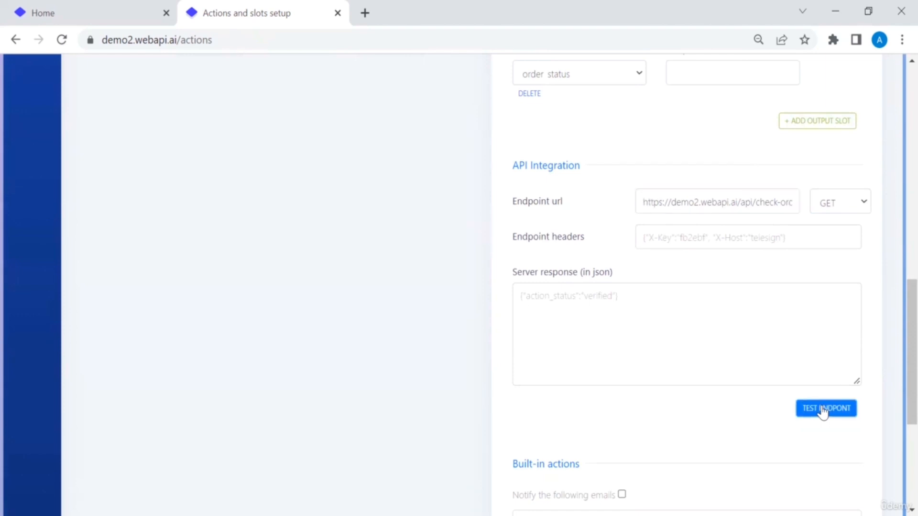
pyautogui.scroll(-5, 733, 419)
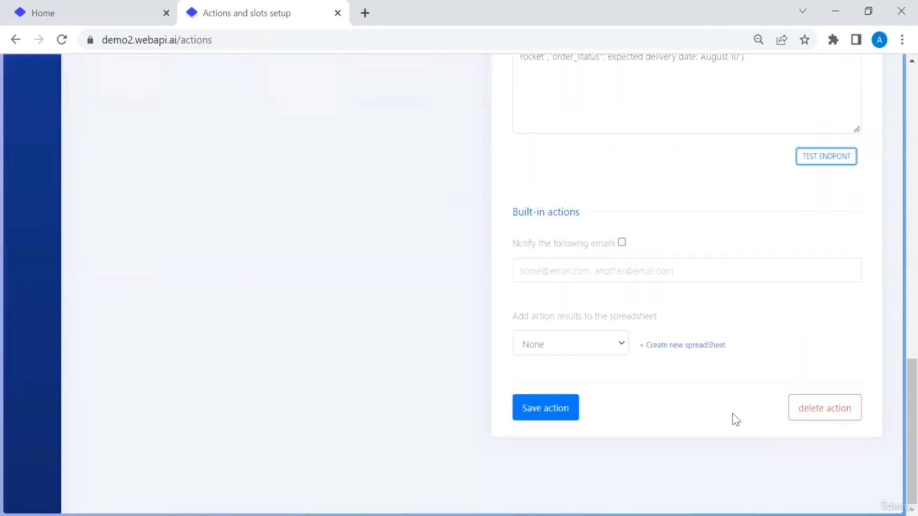
pyautogui.click(562, 410)
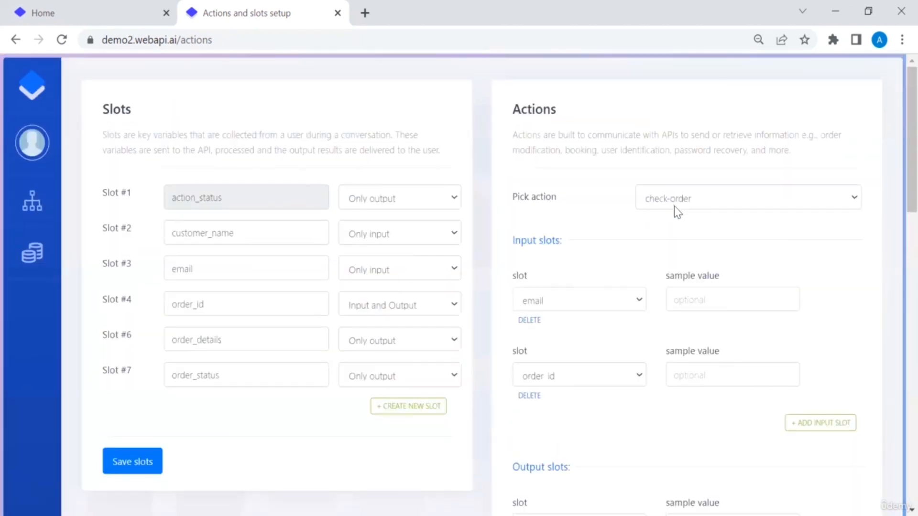
# Step: Give the cancel-order action the pasted demo2.webapi.ai endpoint URL, test it, and save it
pyautogui.click(677, 204)
pyautogui.click(673, 246)
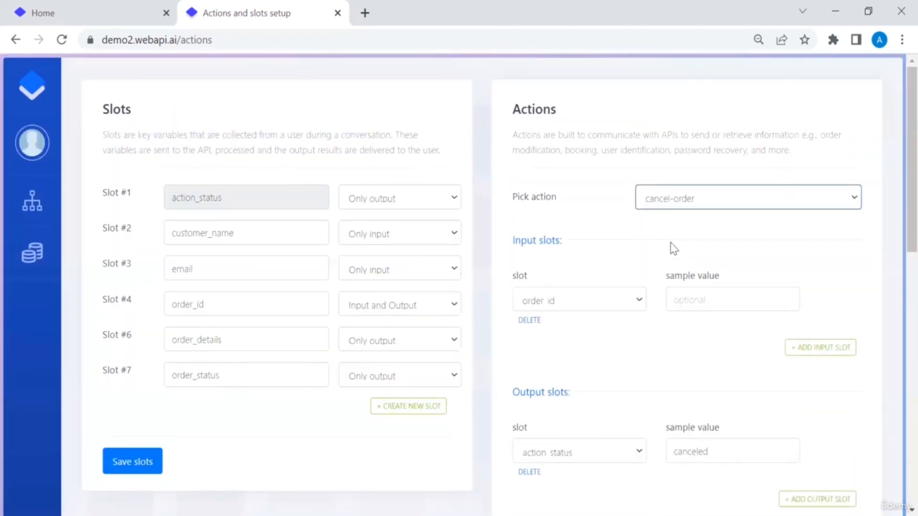
pyautogui.scroll(-2, 672, 248)
pyautogui.scroll(-4, 671, 249)
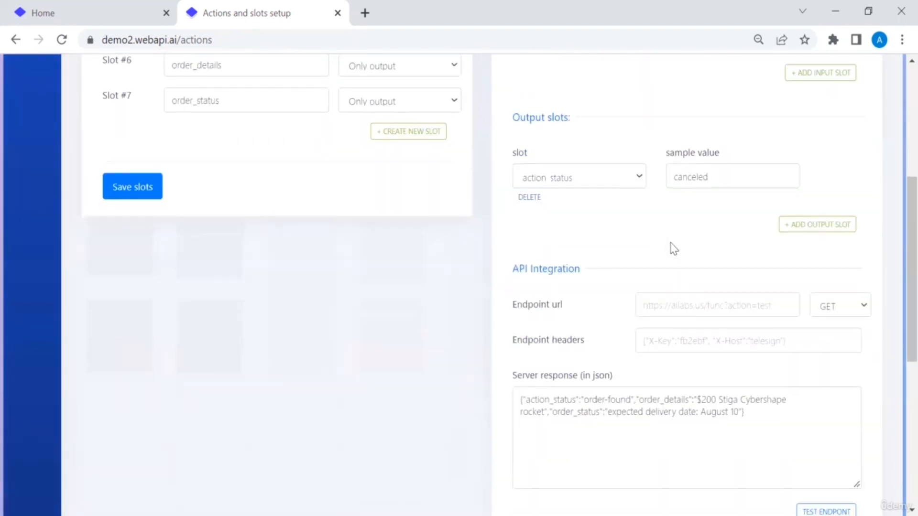
pyautogui.click(669, 252)
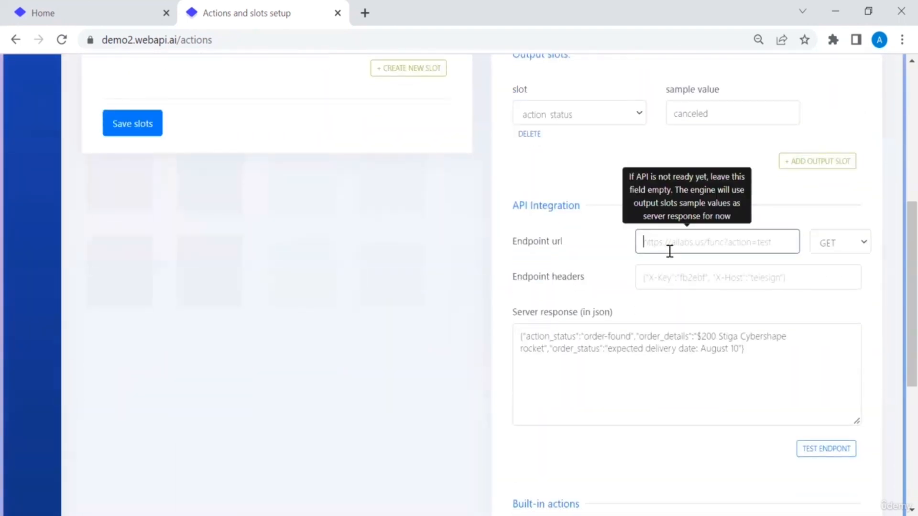
pyautogui.hotkey('ctrl', 'v')
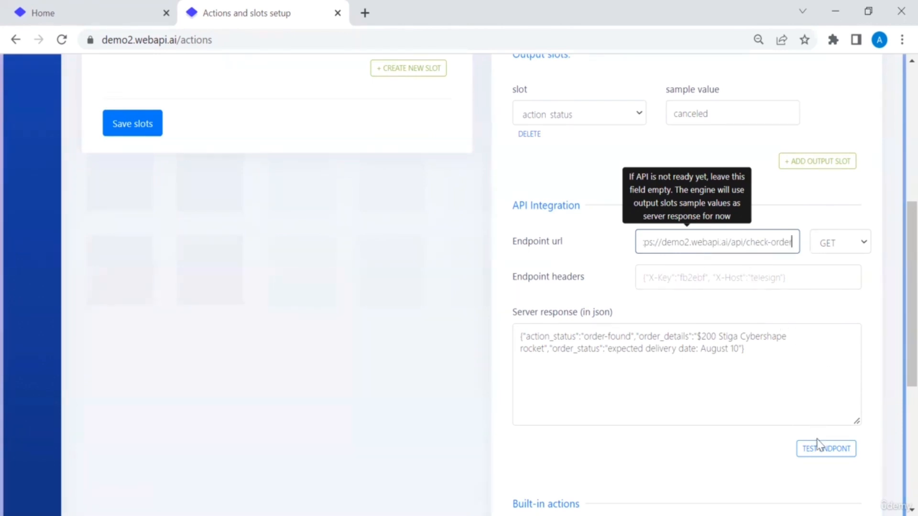
pyautogui.click(814, 453)
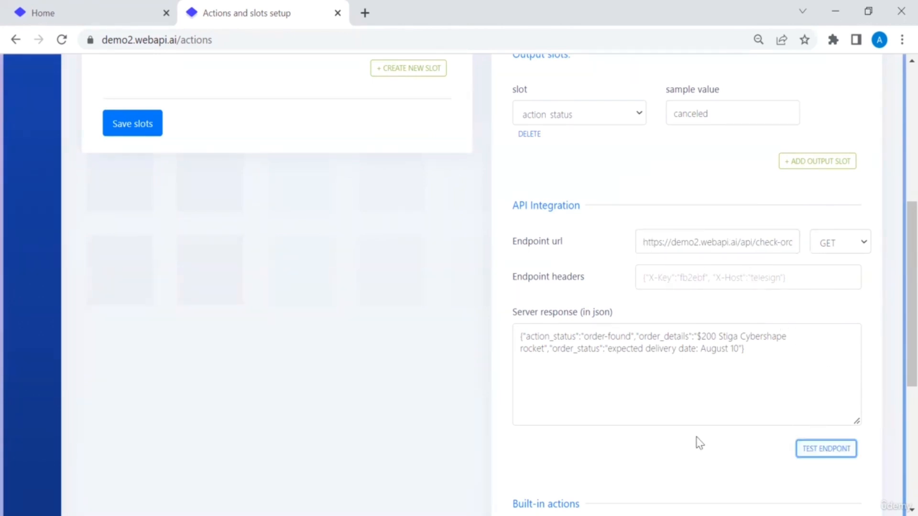
pyautogui.scroll(-6, 697, 440)
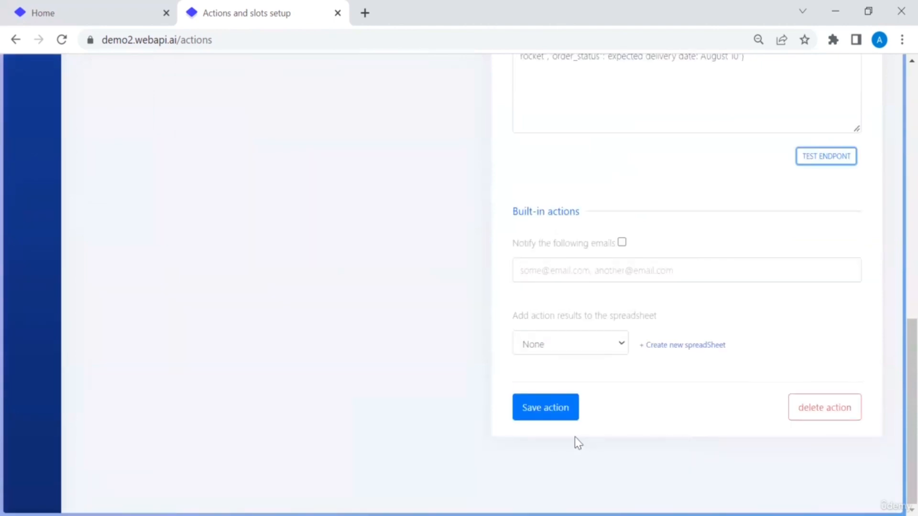
pyautogui.click(538, 417)
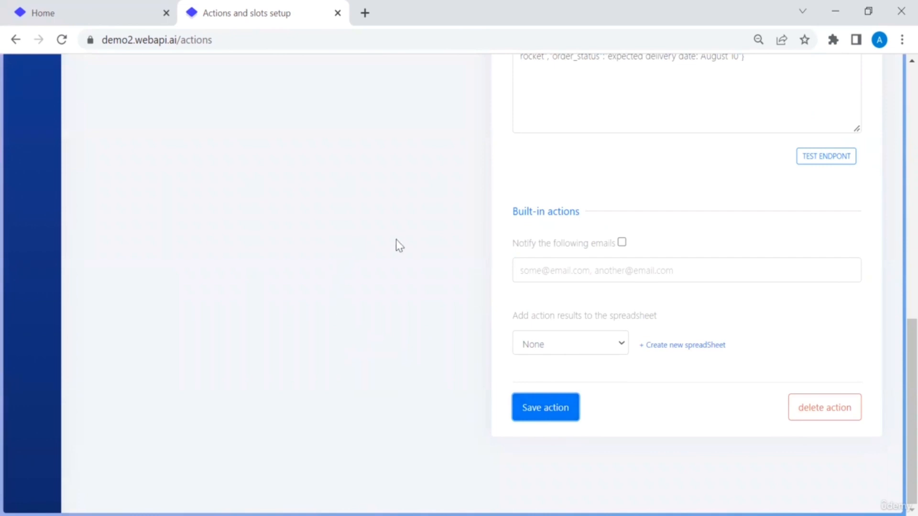
pyautogui.scroll(10, 399, 246)
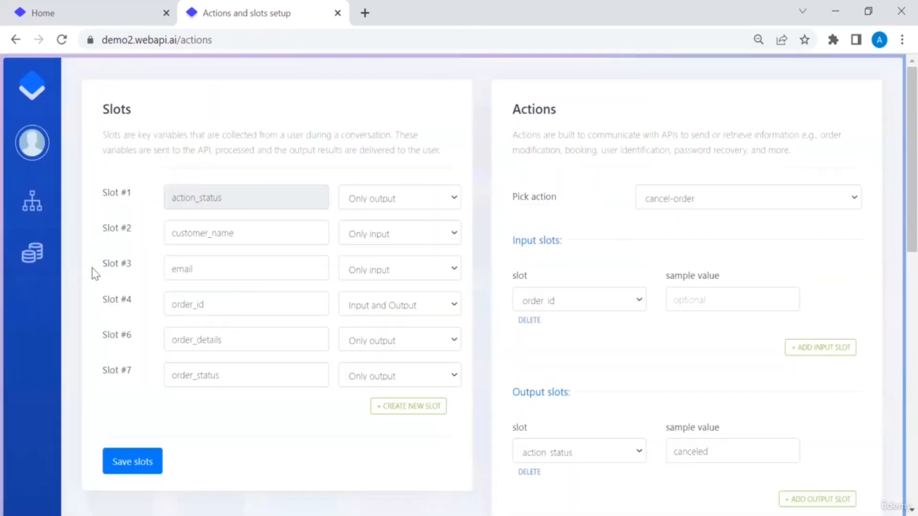
pyautogui.moveTo(32, 205)
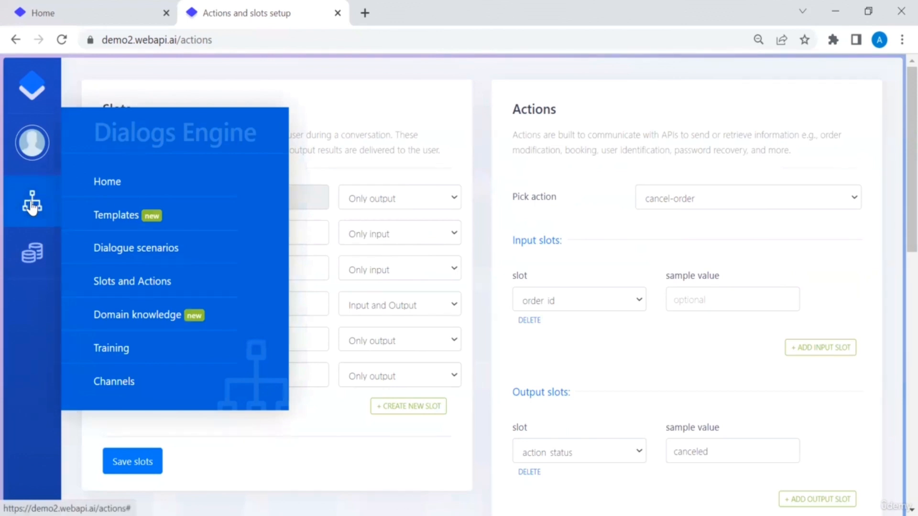
# Step: Review the cancel-order instructions in Domain knowledge, then return to the Welcome page
pyautogui.click(151, 314)
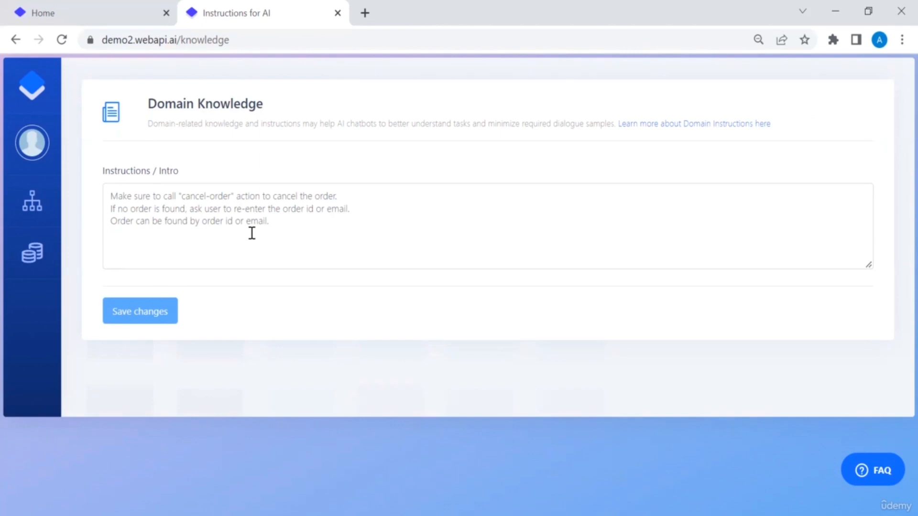
pyautogui.click(265, 209)
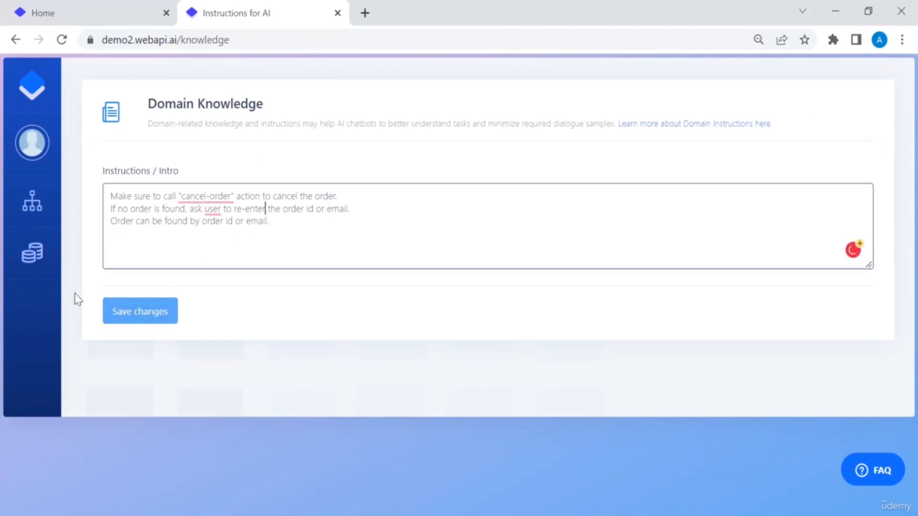
pyautogui.moveTo(32, 224)
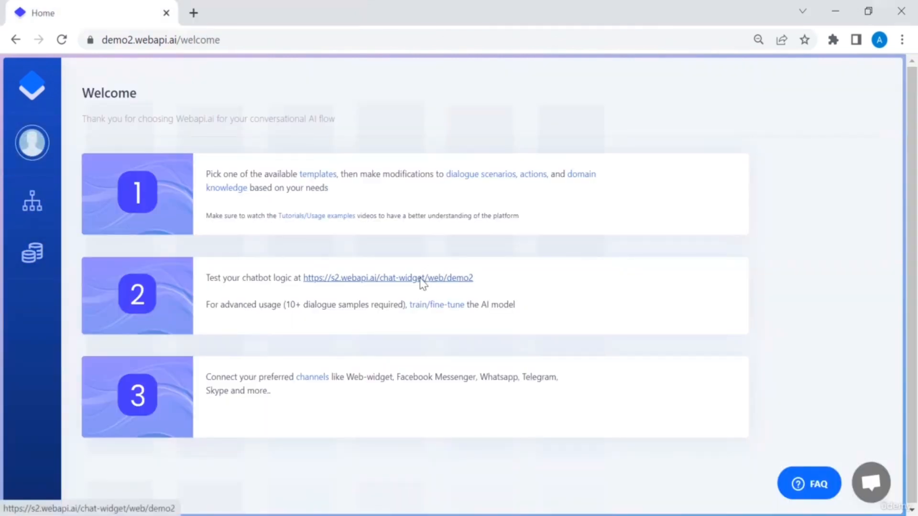
# Step: In the test chat widget, restart with /start, request latest order status, and send the customer's email
pyautogui.click(421, 280)
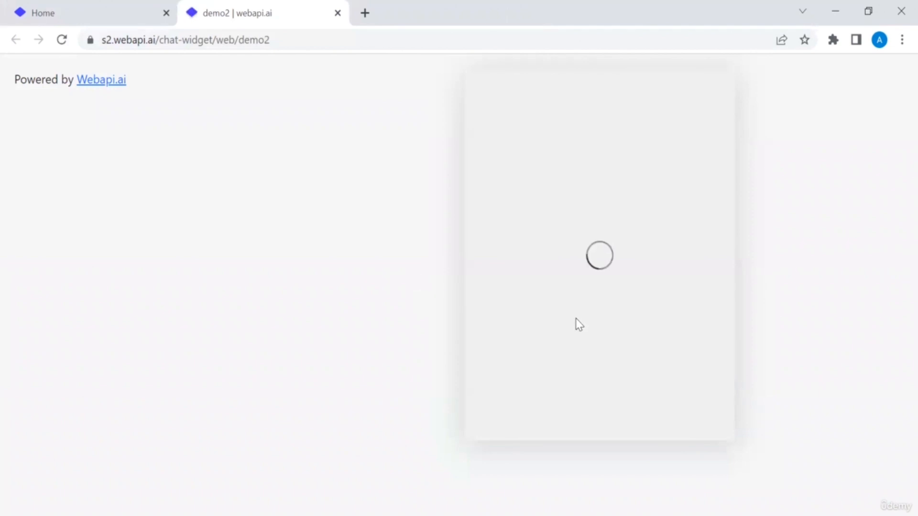
pyautogui.click(601, 429)
pyautogui.write('/start')
pyautogui.press('Return')
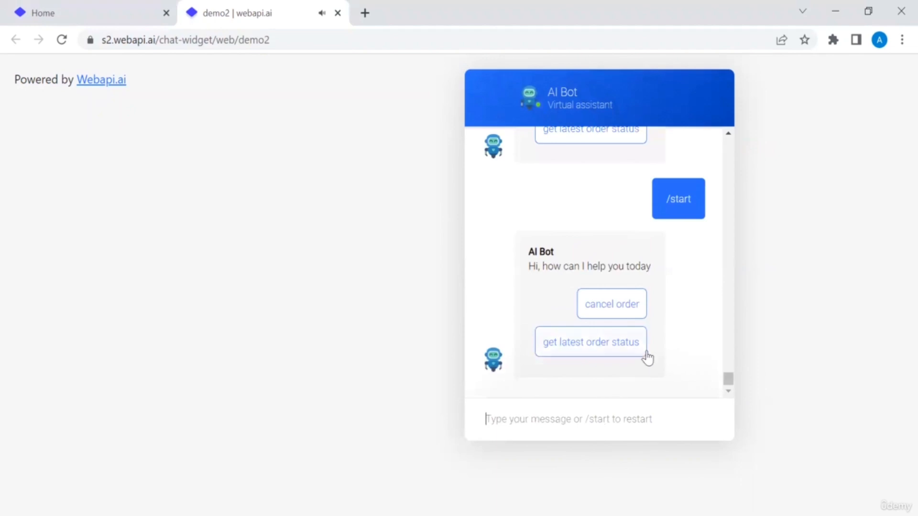
pyautogui.click(635, 349)
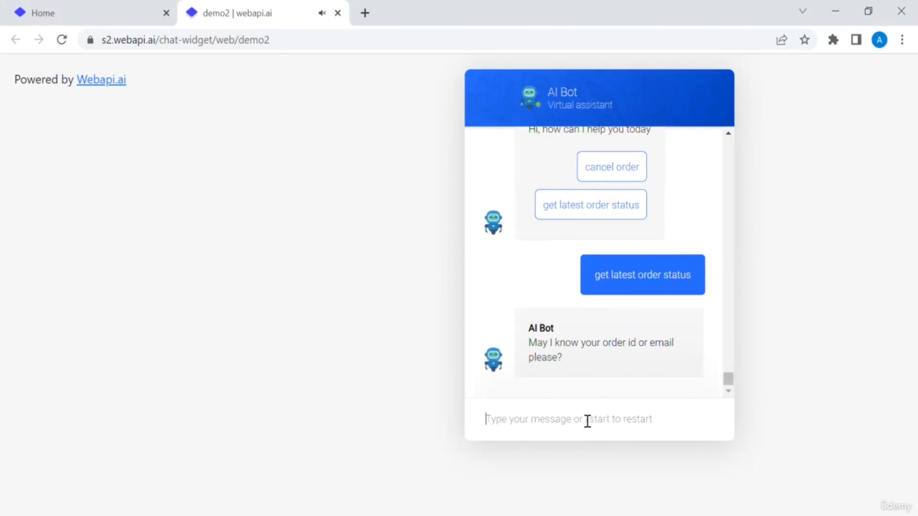
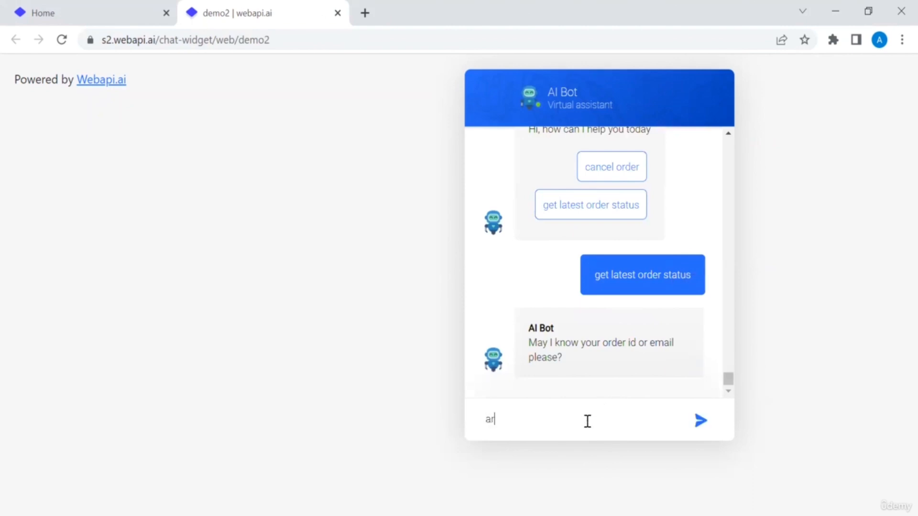
pyautogui.press('Return')
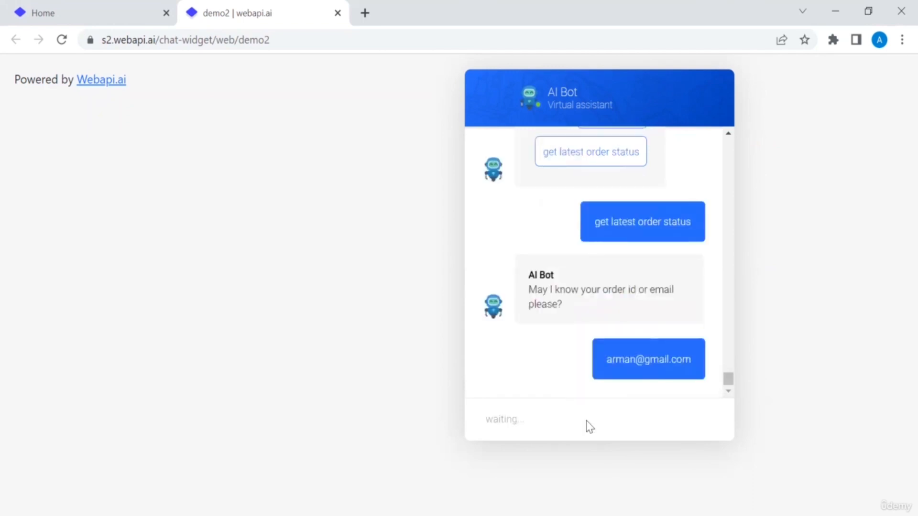
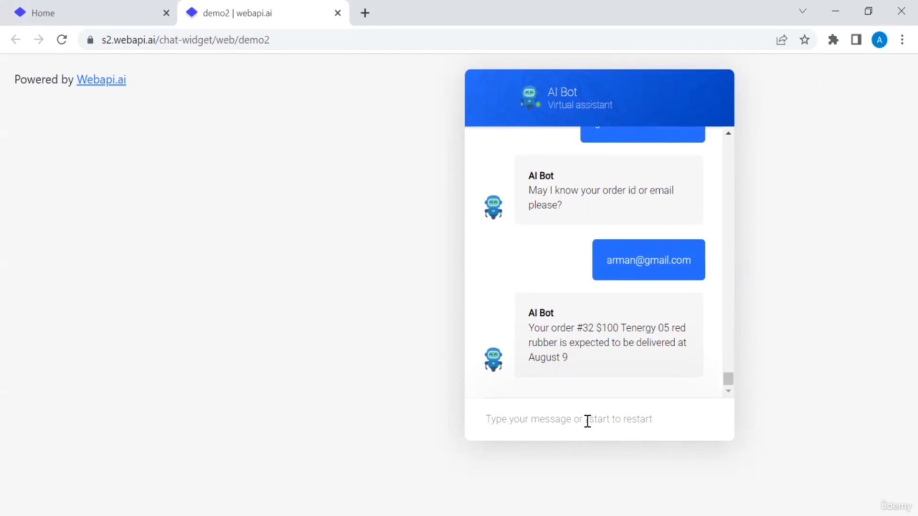
# Step: Send an order number, then restart with /start and cancel the customer's order by e-mail
pyautogui.write('31')
pyautogui.press('Return')
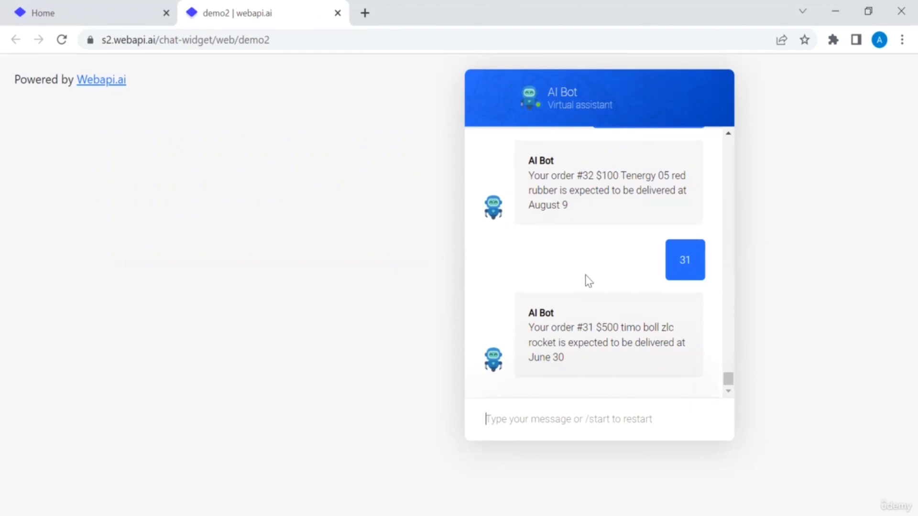
pyautogui.write('/st')
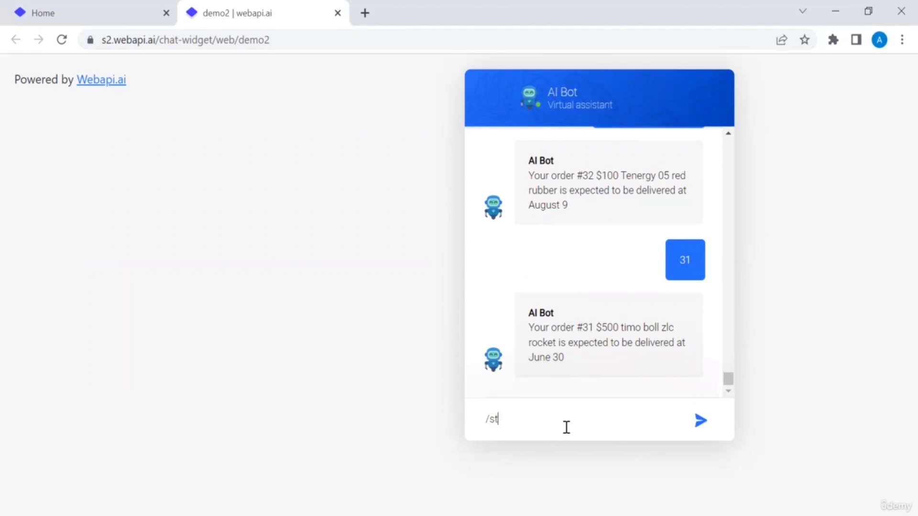
pyautogui.write('art')
pyautogui.press('Return')
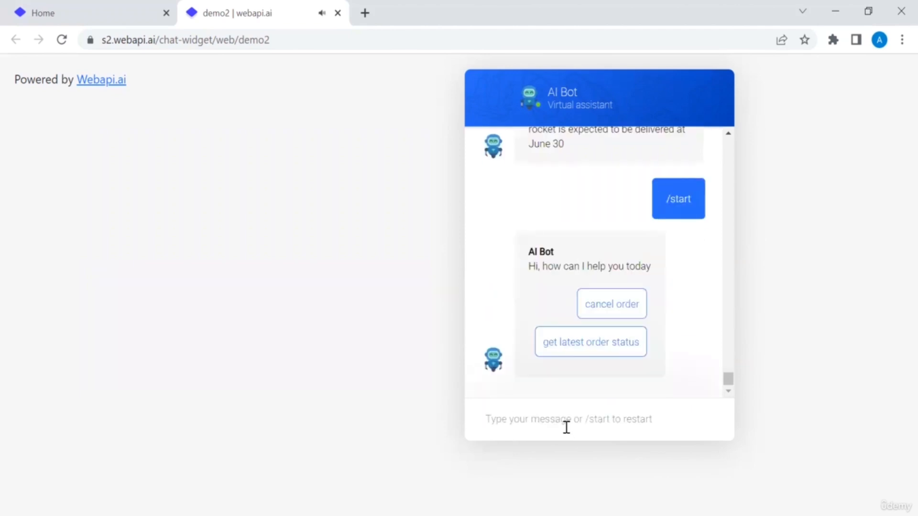
pyautogui.click(612, 304)
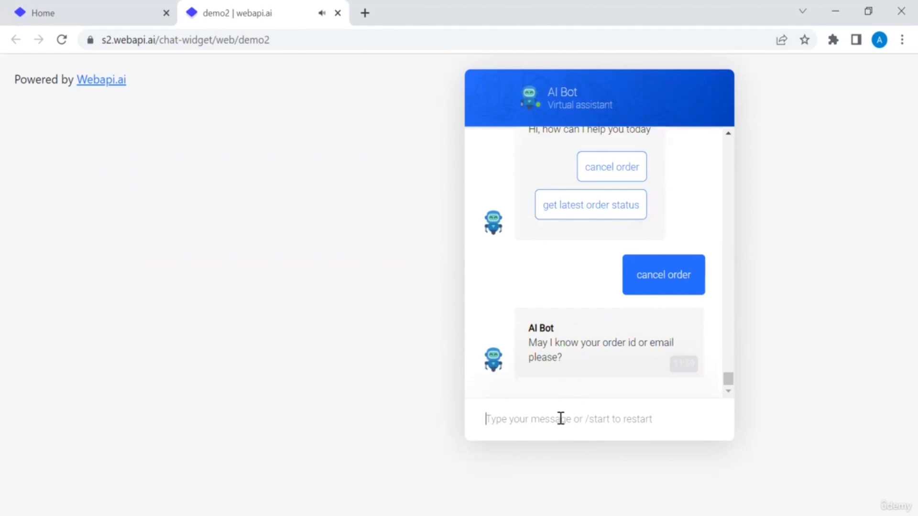
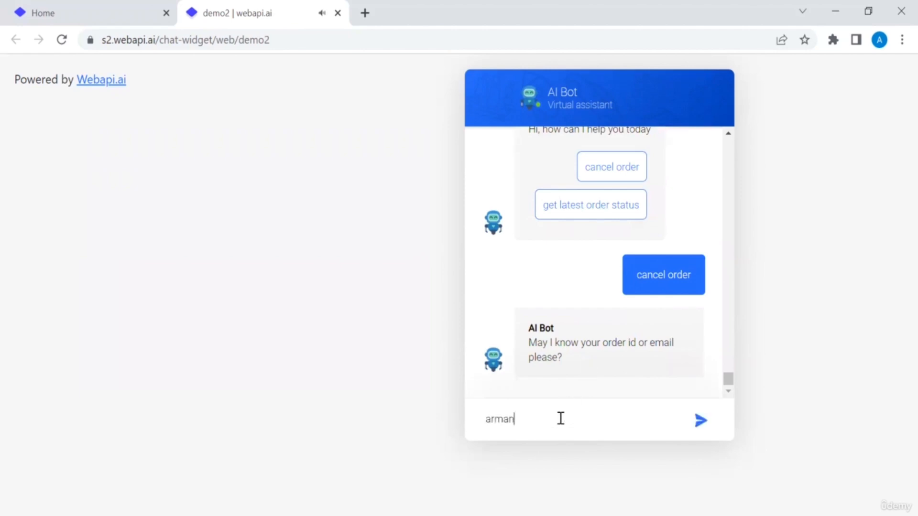
pyautogui.press('Return')
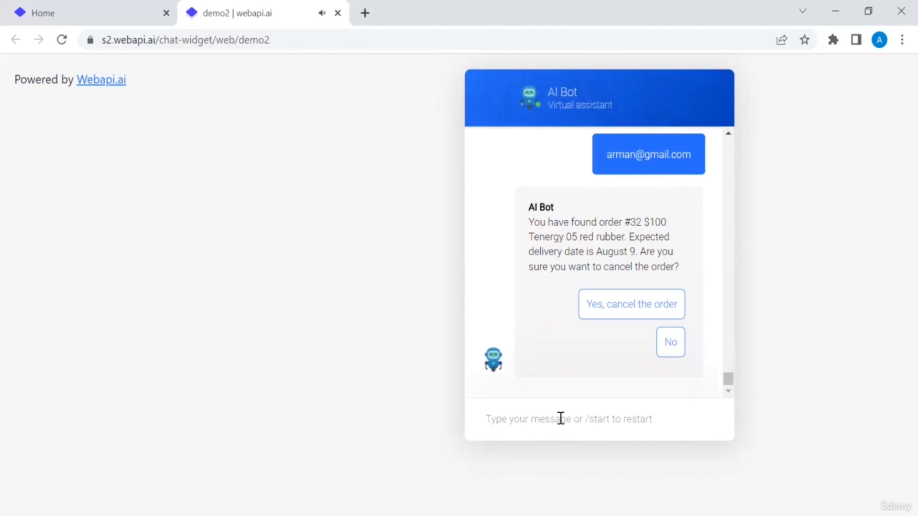
pyautogui.click(627, 310)
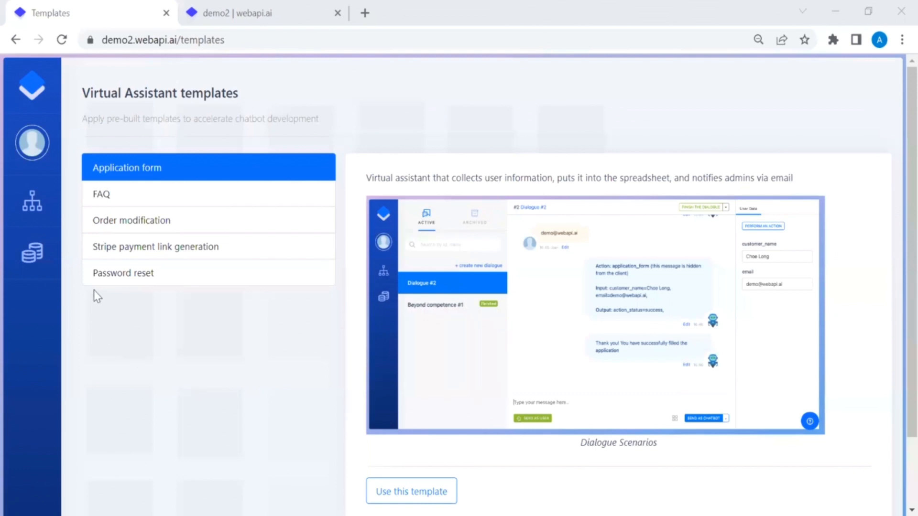
# Step: Apply the Password reset template, confirming it overwrites the assistant's existing settings
pyautogui.click(141, 285)
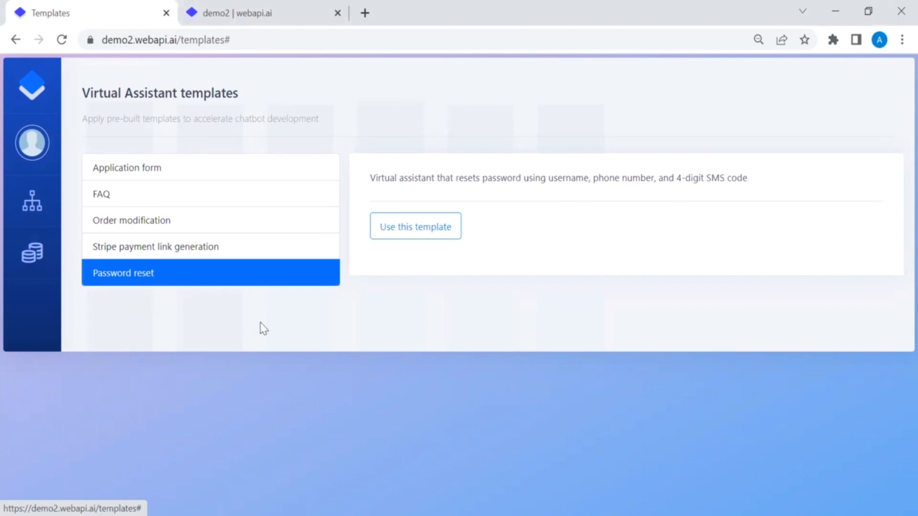
pyautogui.click(429, 233)
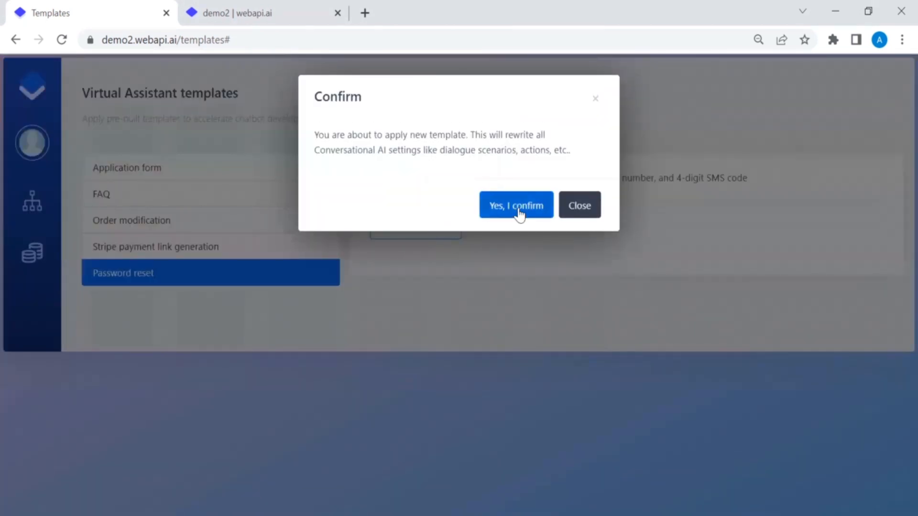
pyautogui.click(519, 213)
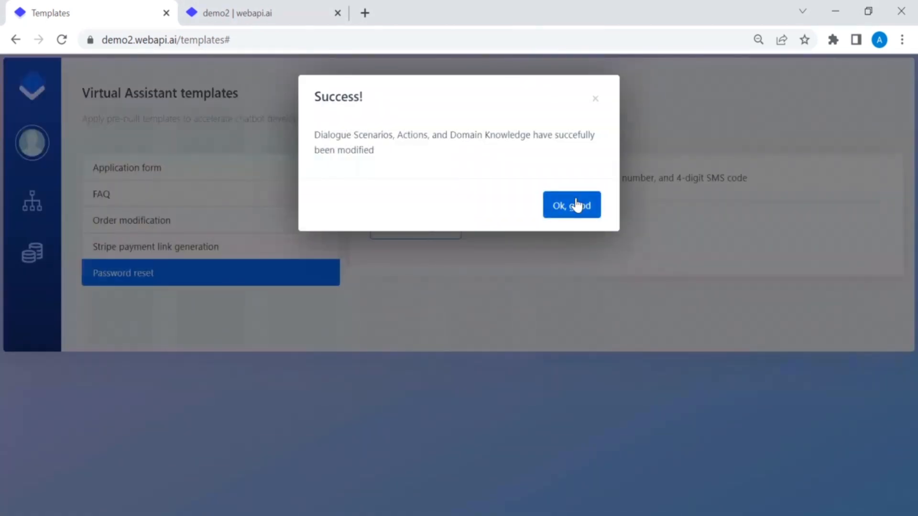
pyautogui.click(577, 204)
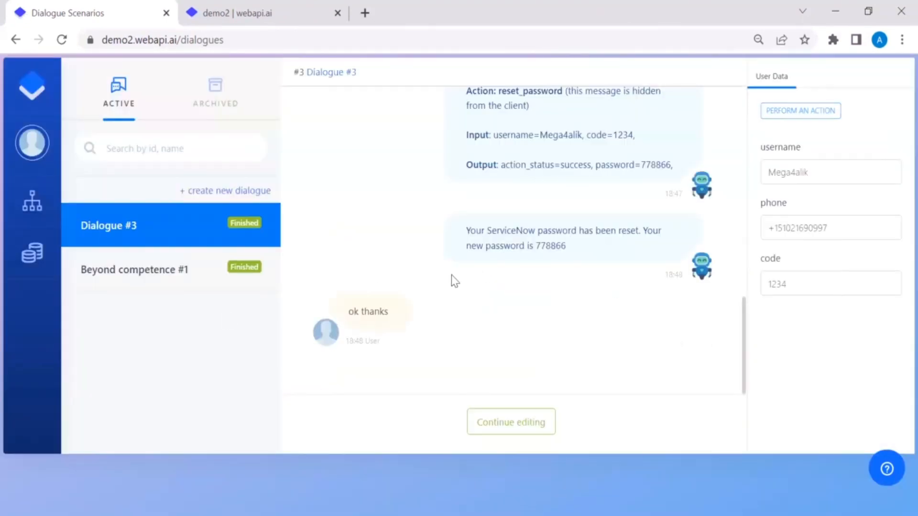
pyautogui.scroll(10, 452, 276)
pyautogui.scroll(1, 451, 274)
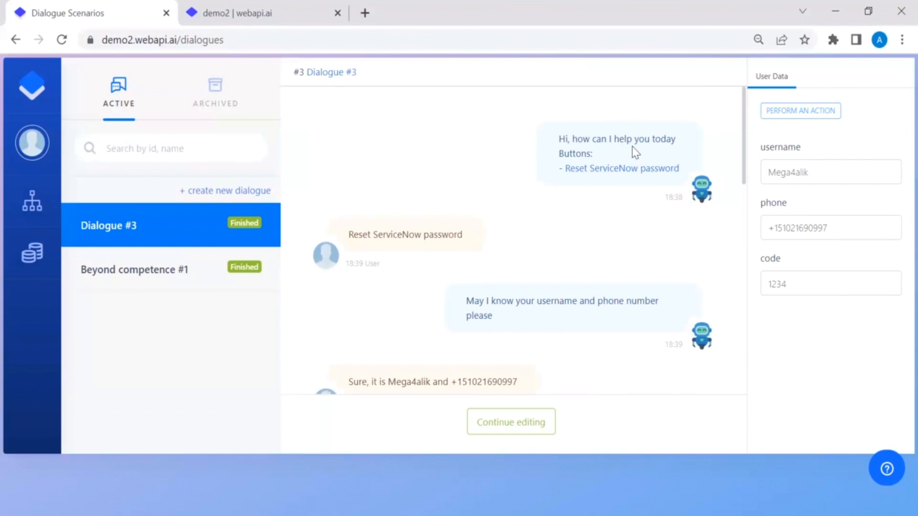
pyautogui.scroll(-2, 608, 216)
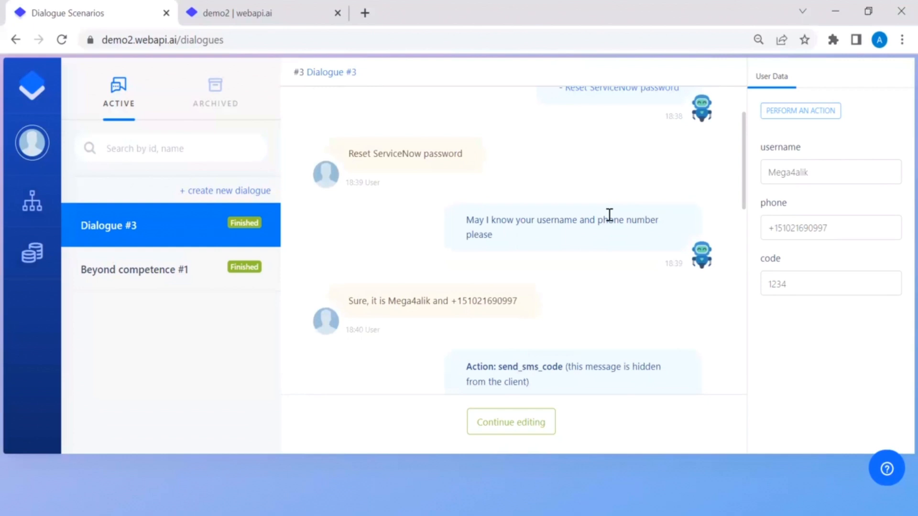
pyautogui.scroll(-1, 610, 218)
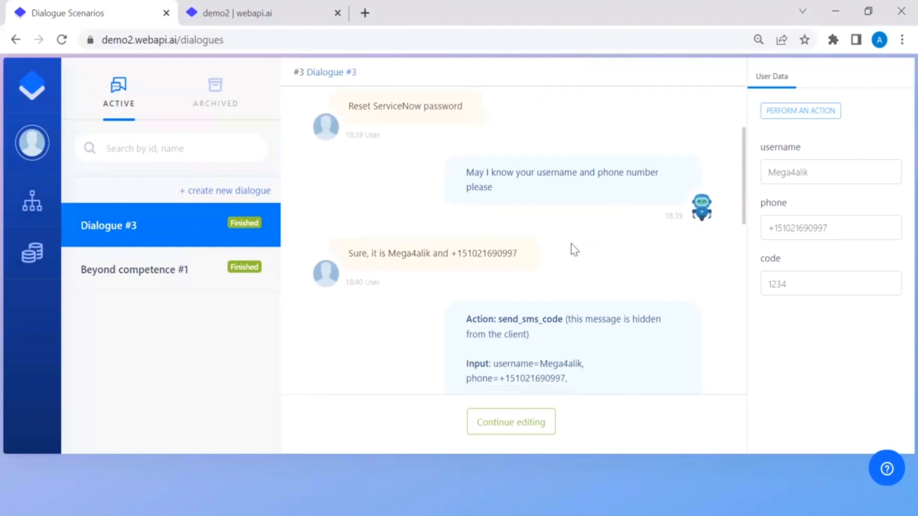
pyautogui.scroll(-1, 574, 249)
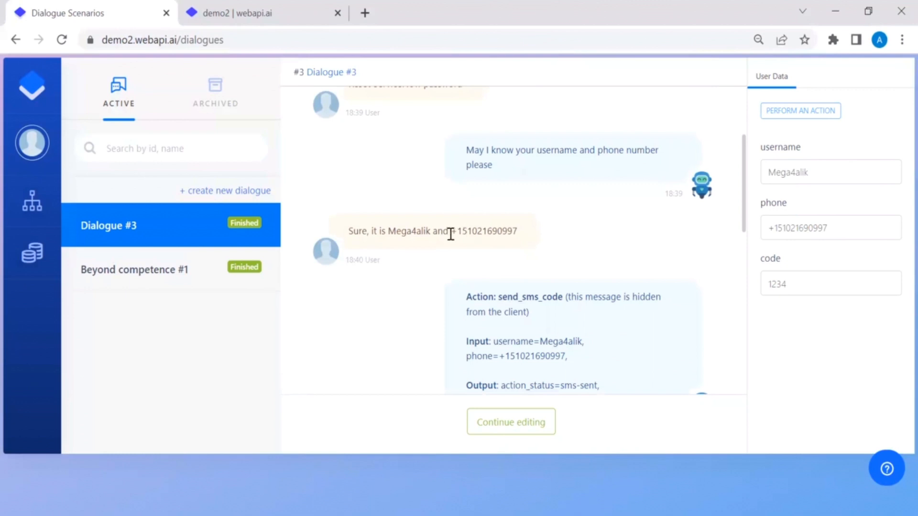
pyautogui.scroll(-5, 550, 243)
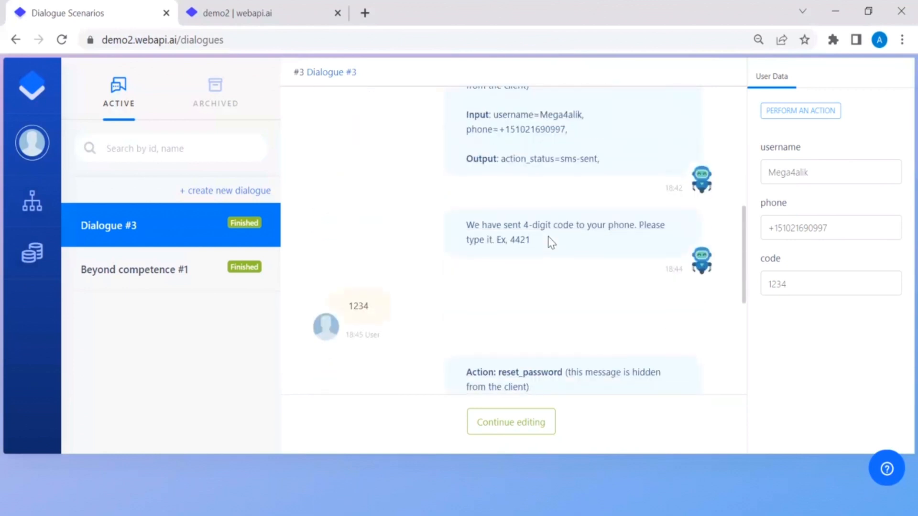
pyautogui.scroll(3, 551, 242)
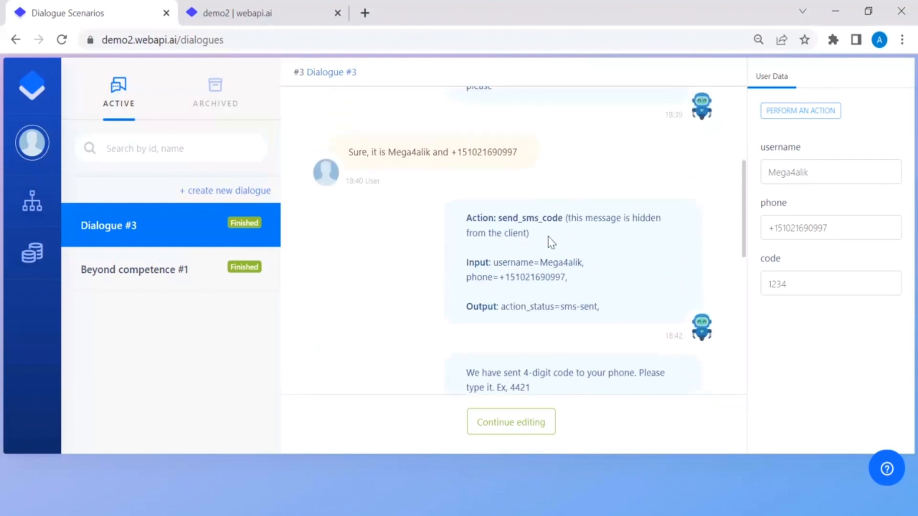
pyautogui.scroll(-2, 551, 243)
pyautogui.scroll(-2, 549, 237)
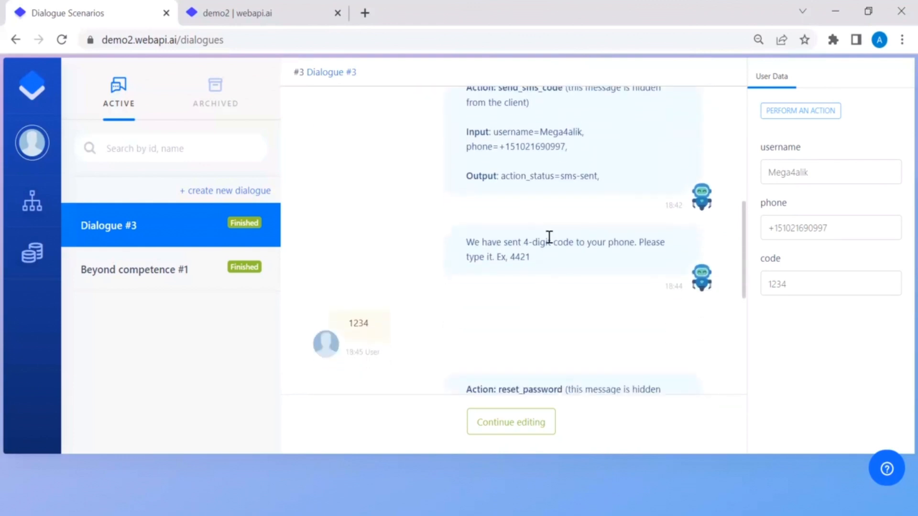
pyautogui.scroll(-2, 549, 237)
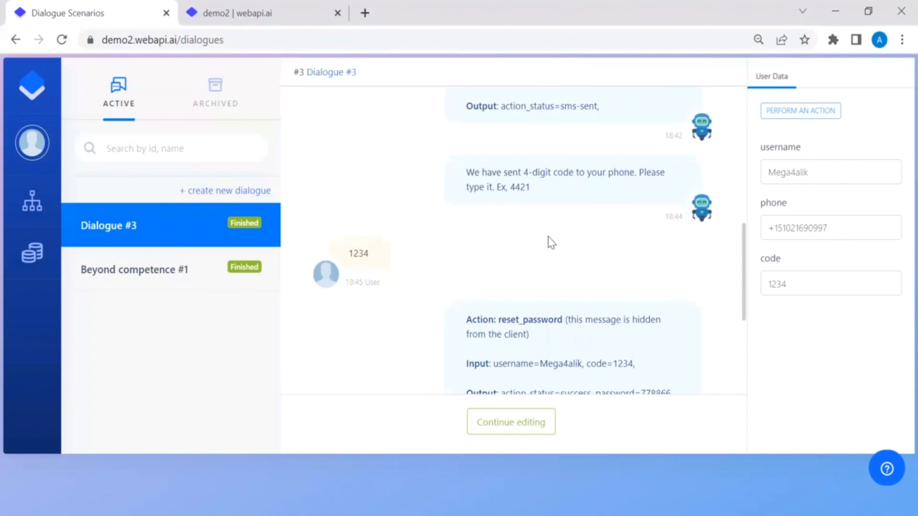
pyautogui.scroll(-1, 551, 243)
pyautogui.scroll(-2, 550, 243)
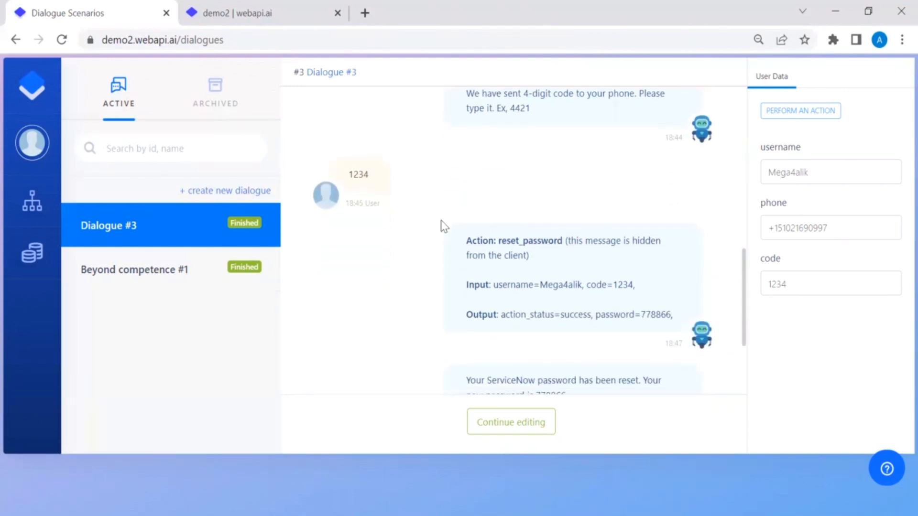
pyautogui.scroll(-3, 464, 169)
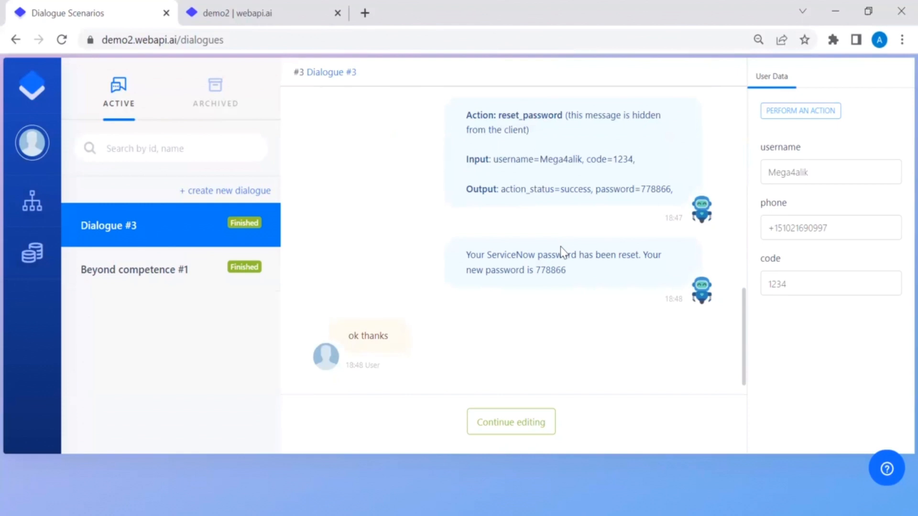
pyautogui.moveTo(32, 201)
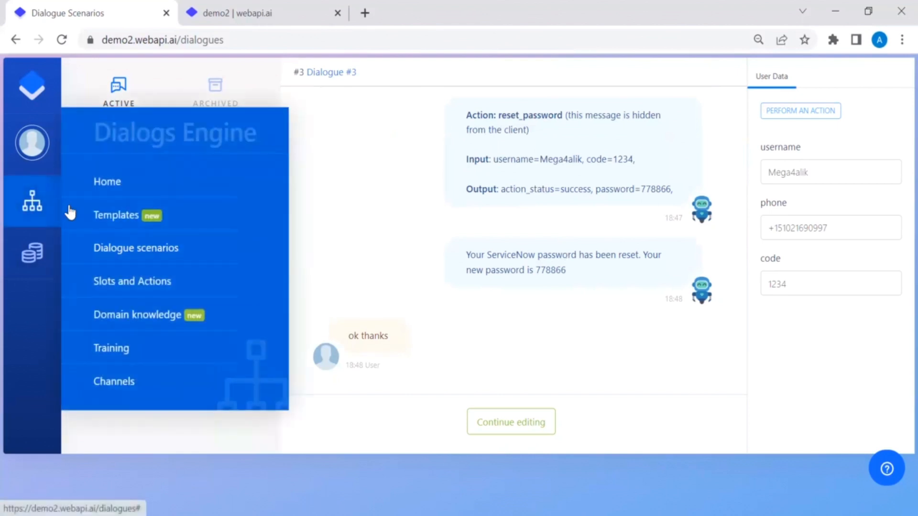
# Step: Load the send_sms_code action in Actions and slots and enter sample username and phone values
pyautogui.click(151, 276)
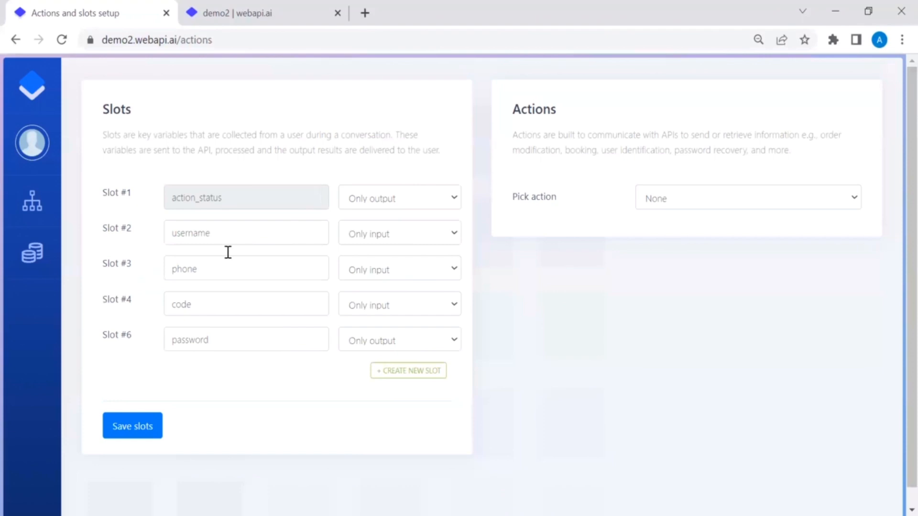
pyautogui.click(653, 201)
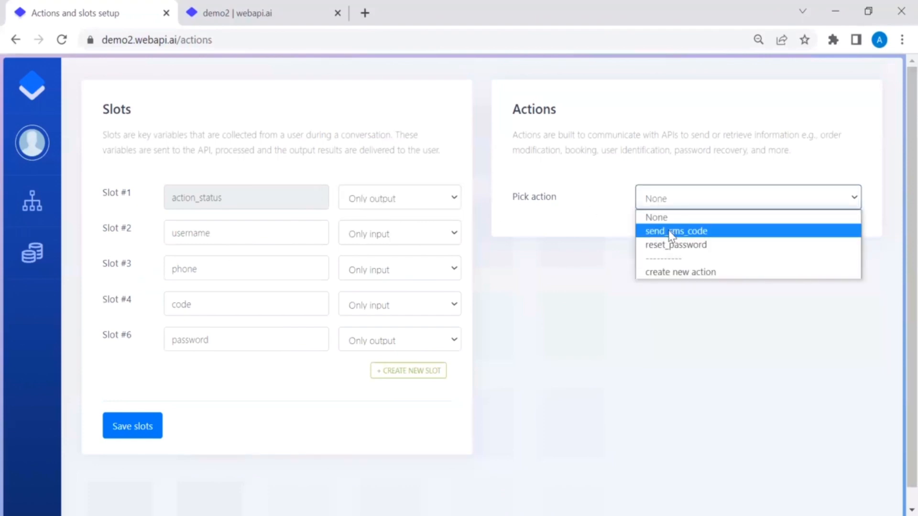
pyautogui.click(671, 231)
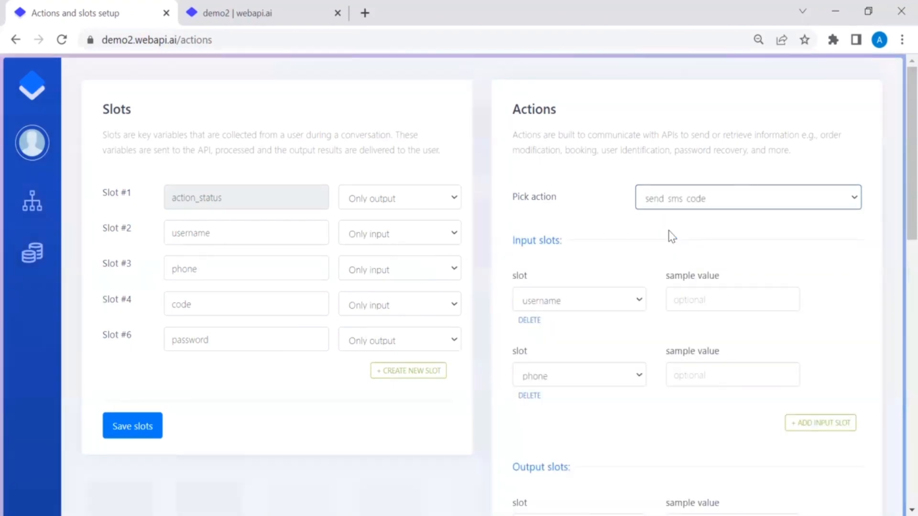
pyautogui.scroll(-1, 671, 236)
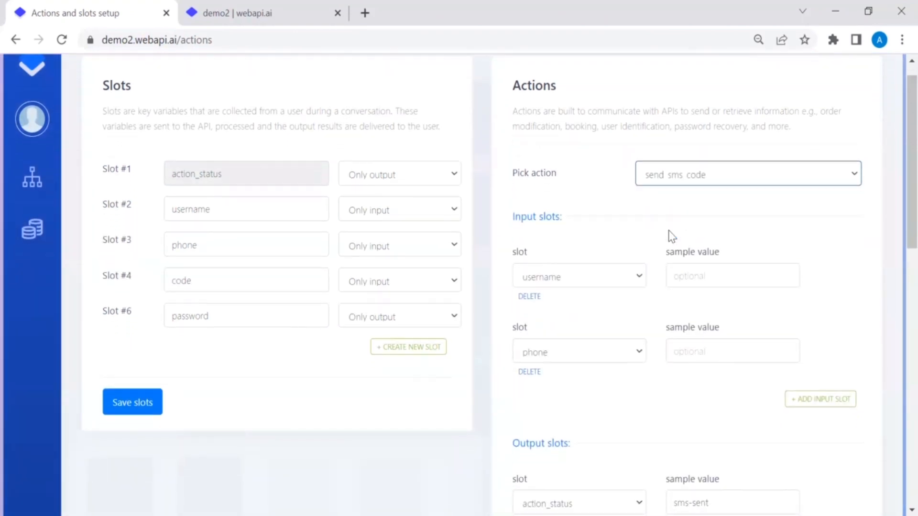
pyautogui.click(735, 277)
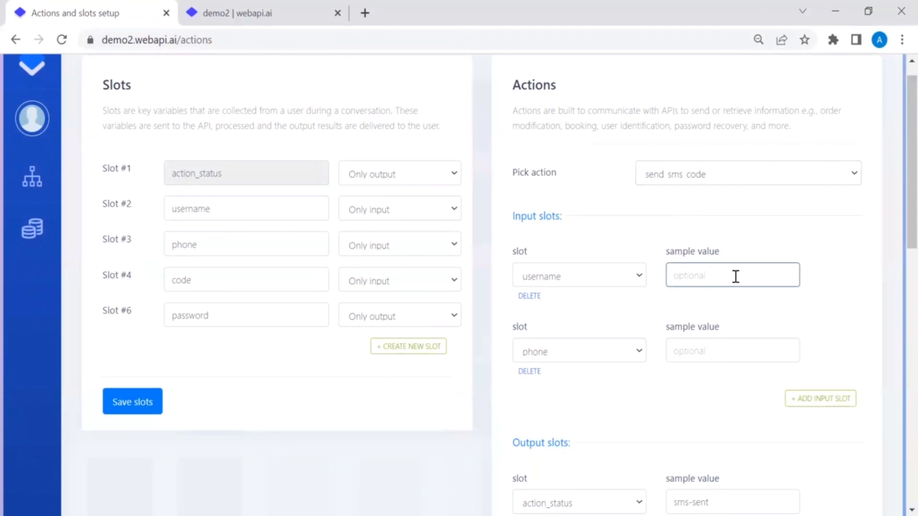
pyautogui.write('allnnur')
pyautogui.scroll(-1, 778, 321)
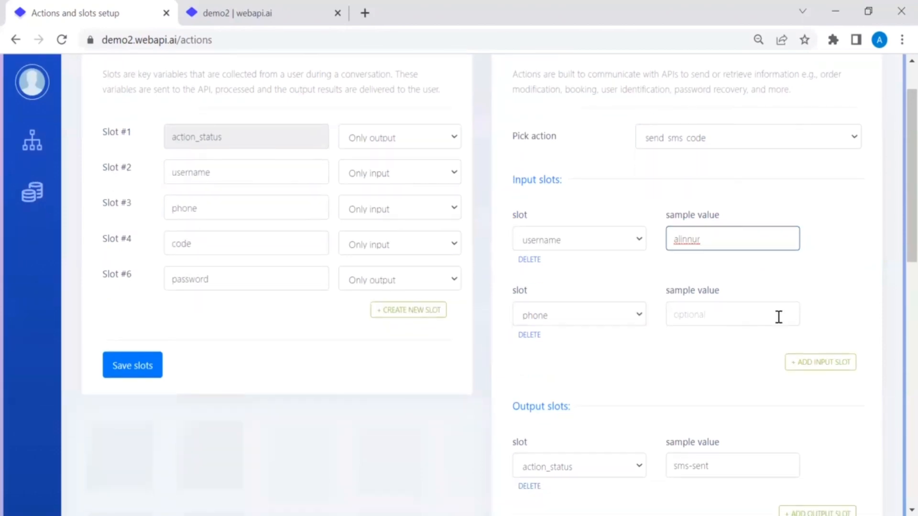
pyautogui.click(746, 318)
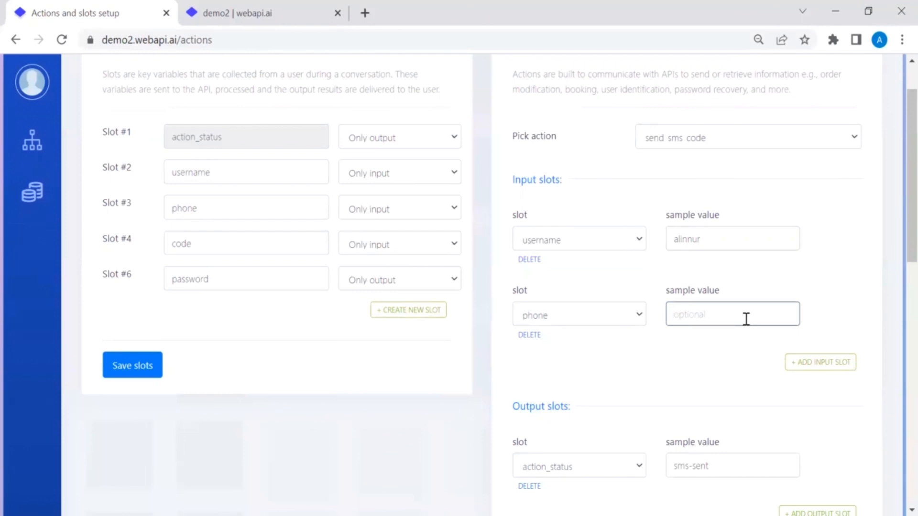
# Step: Test the send_sms_code endpoint, getting {"action_status":"sms-sent"} as the response
pyautogui.scroll(-3, 841, 311)
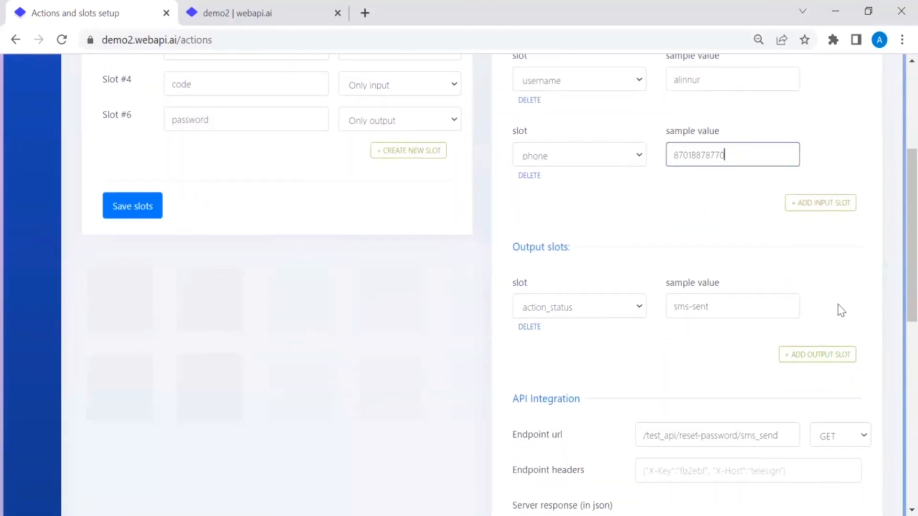
pyautogui.scroll(-3, 838, 308)
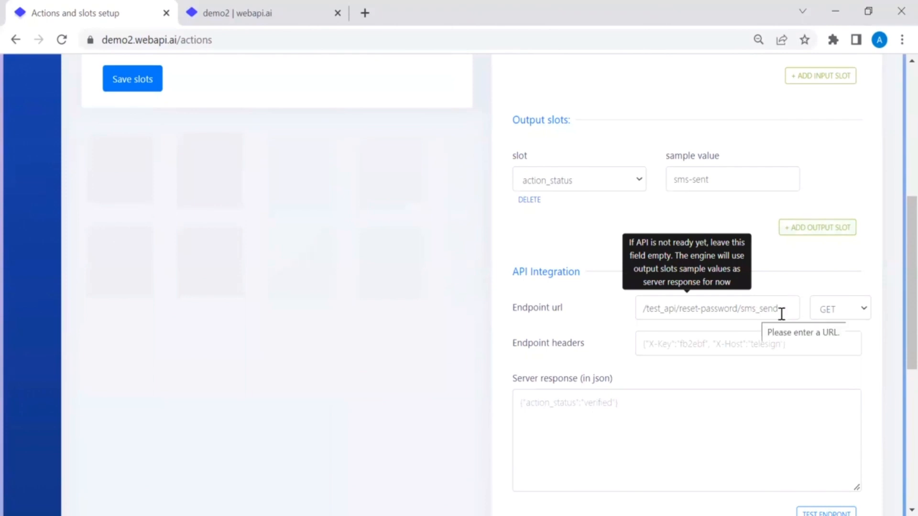
pyautogui.scroll(-2, 797, 383)
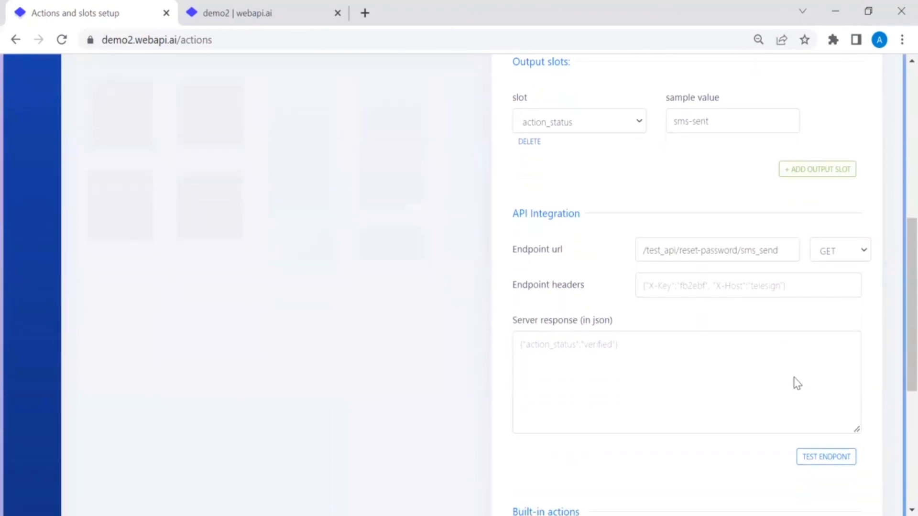
pyautogui.click(823, 458)
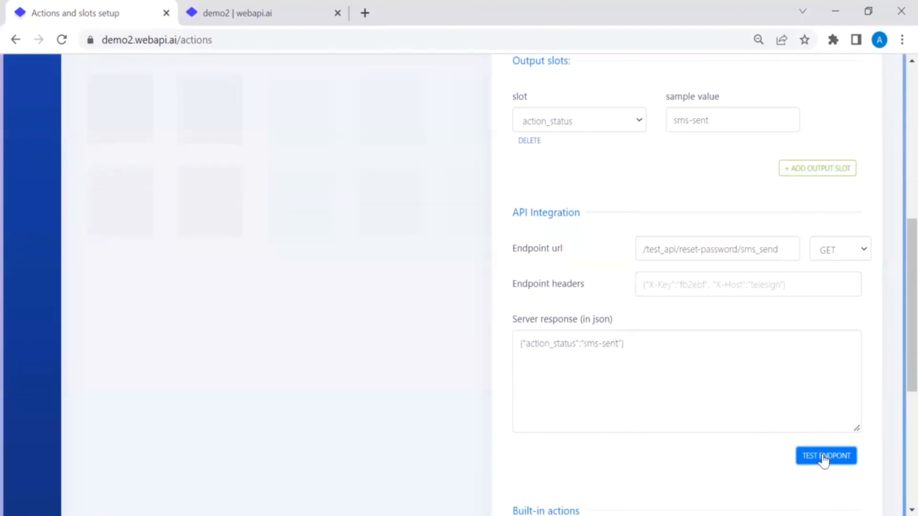
pyautogui.scroll(-2, 828, 320)
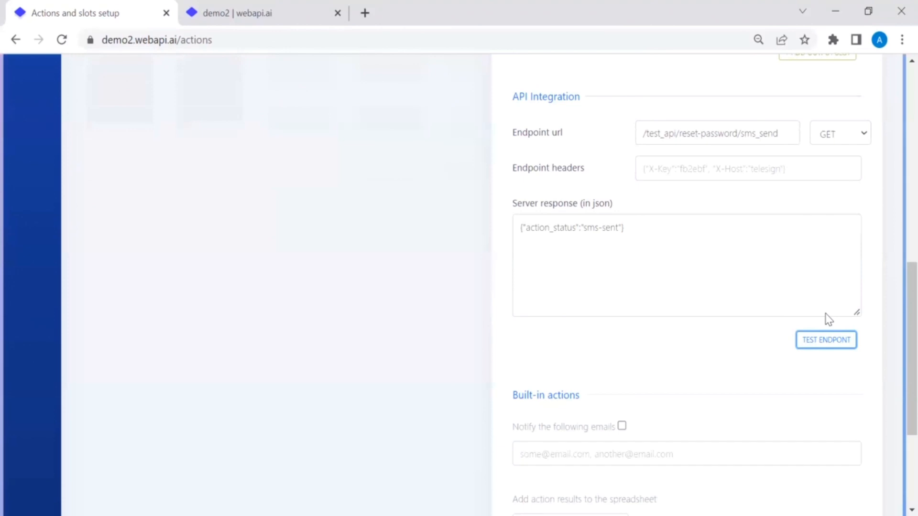
pyautogui.scroll(10, 828, 320)
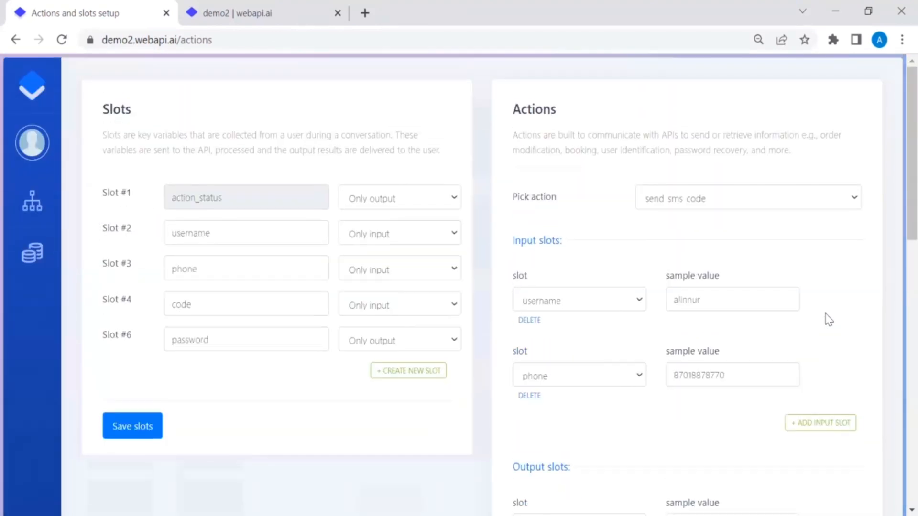
# Step: Switch the action editor to reset_password and look over its fields
pyautogui.click(779, 197)
pyautogui.click(745, 245)
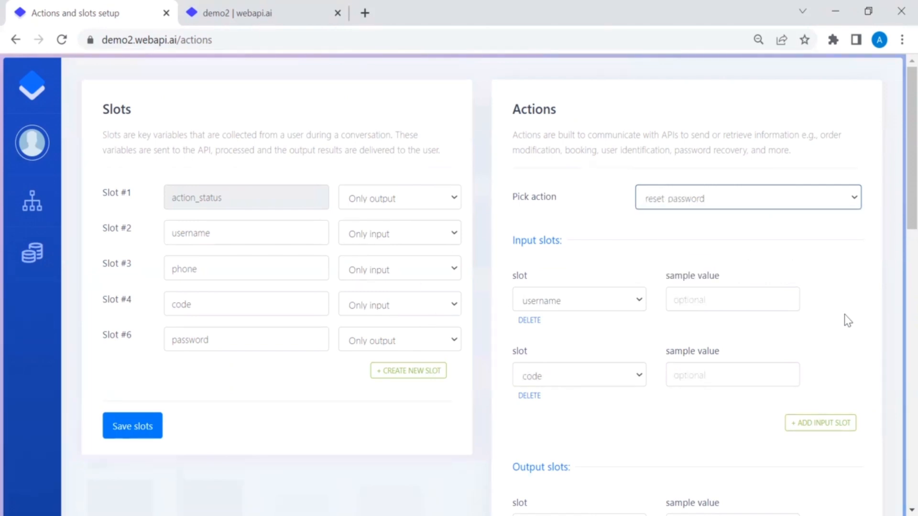
pyautogui.scroll(-1, 844, 314)
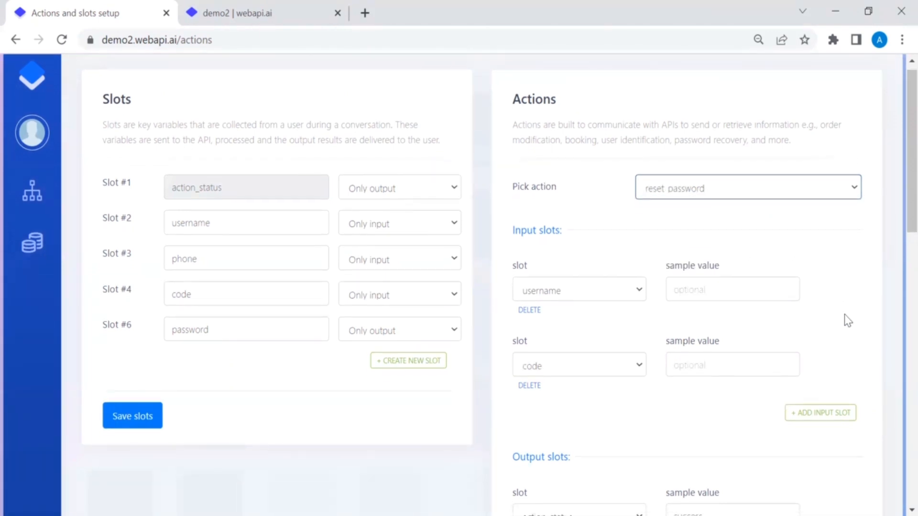
pyautogui.scroll(-1, 844, 315)
pyautogui.scroll(-3, 844, 315)
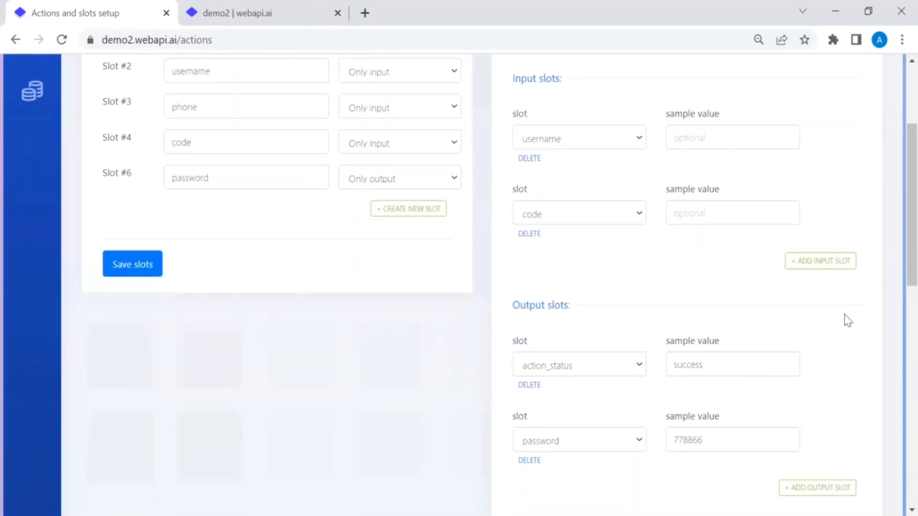
pyautogui.scroll(-3, 844, 316)
pyautogui.scroll(1, 844, 316)
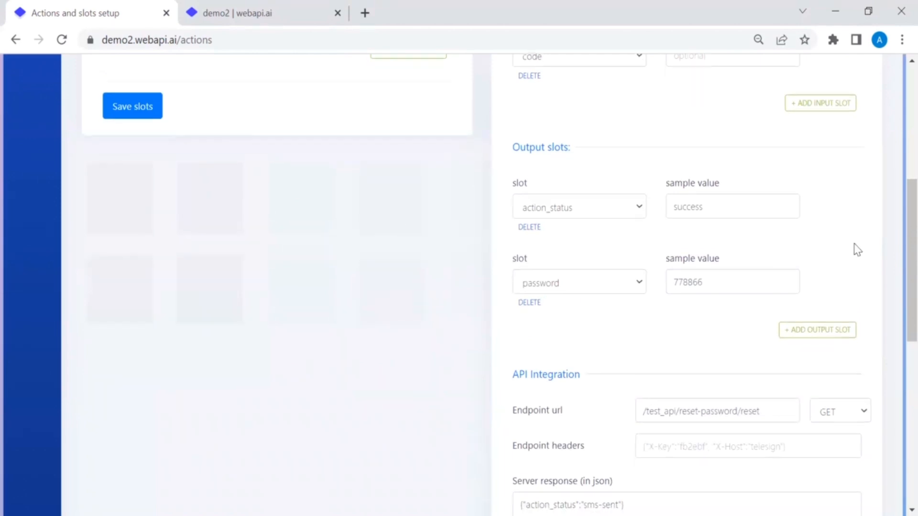
pyautogui.scroll(4, 857, 249)
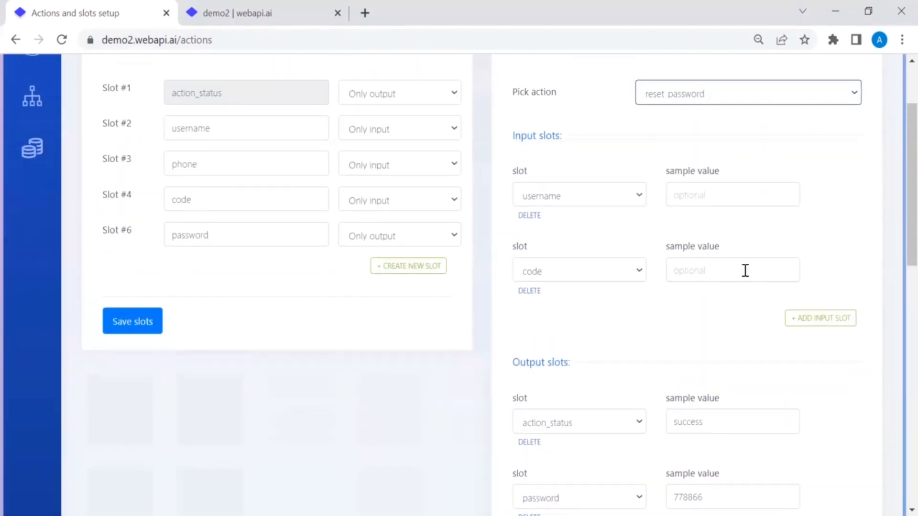
# Step: Enter a sample username and a sample code for the reset_password action
pyautogui.click(719, 197)
pyautogui.write('alinnur')
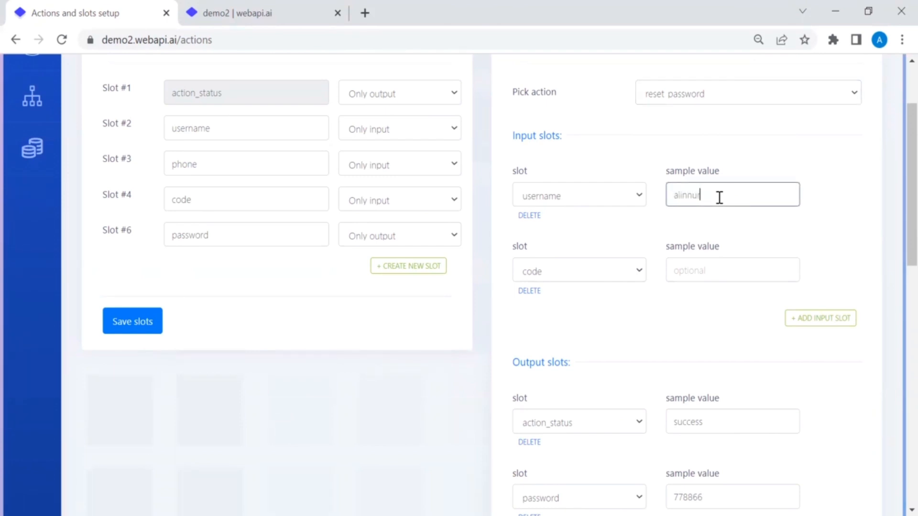
pyautogui.click(705, 266)
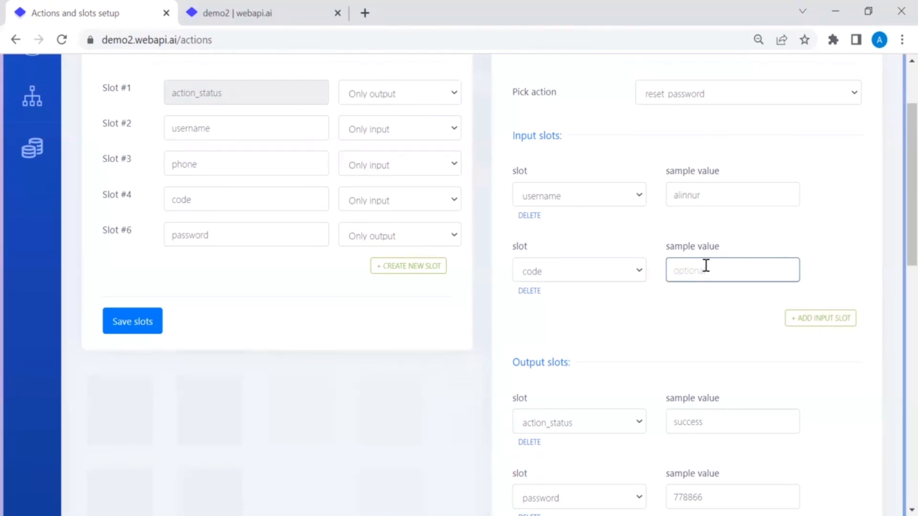
pyautogui.write('8899')
pyautogui.scroll(-4, 718, 306)
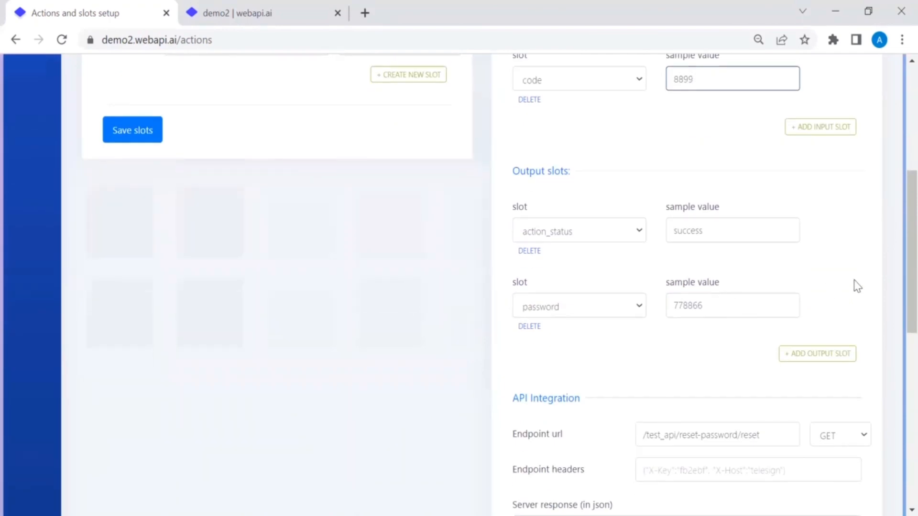
pyautogui.scroll(-2, 855, 286)
pyautogui.scroll(-1, 814, 318)
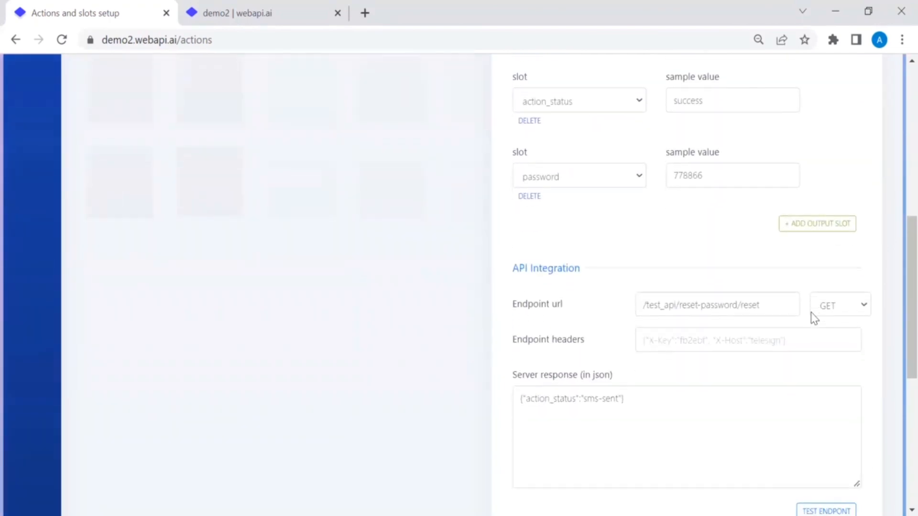
pyautogui.scroll(-1, 803, 364)
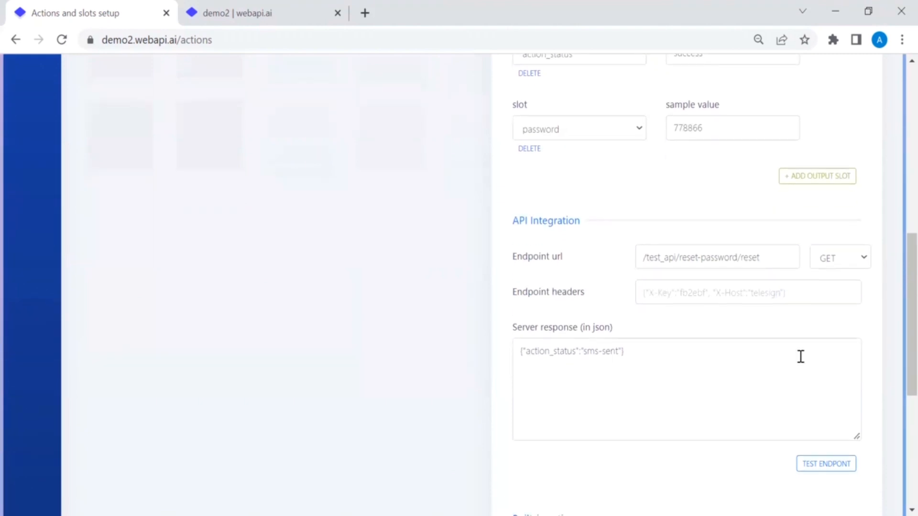
# Step: Test the reset_password endpoint, which returns success with a new password, and save the action
pyautogui.click(824, 464)
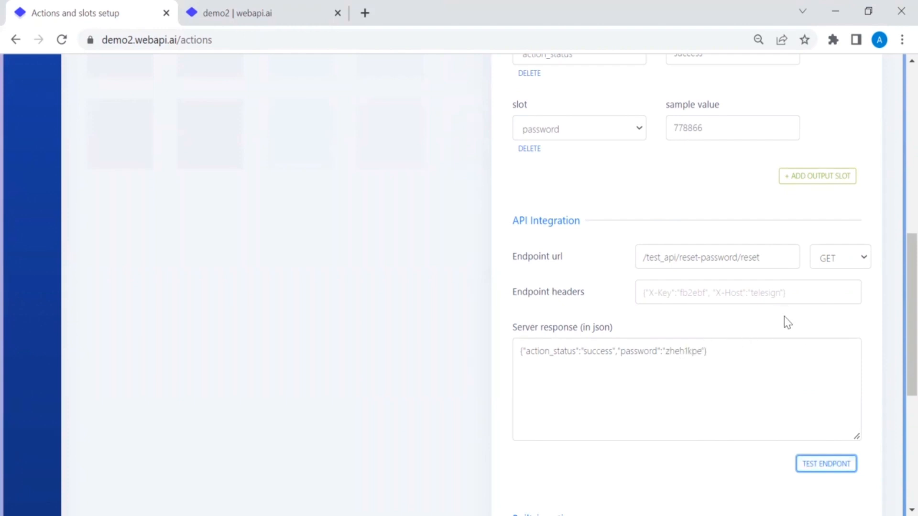
pyautogui.scroll(-2, 784, 316)
pyautogui.scroll(-2, 784, 317)
pyautogui.scroll(-3, 784, 317)
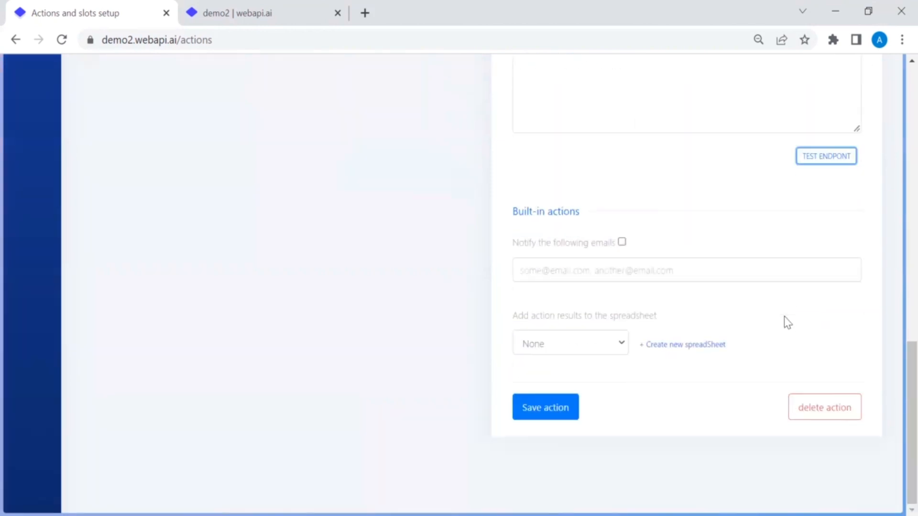
pyautogui.click(540, 414)
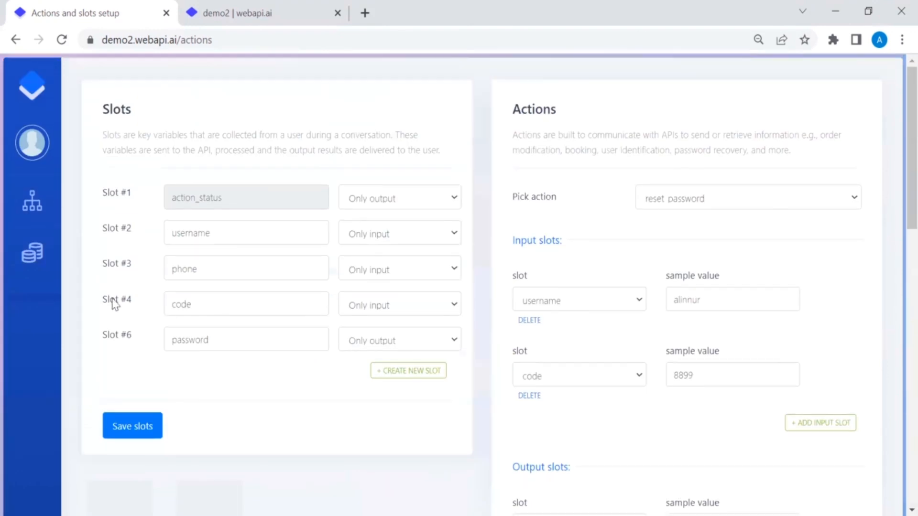
pyautogui.moveTo(30, 199)
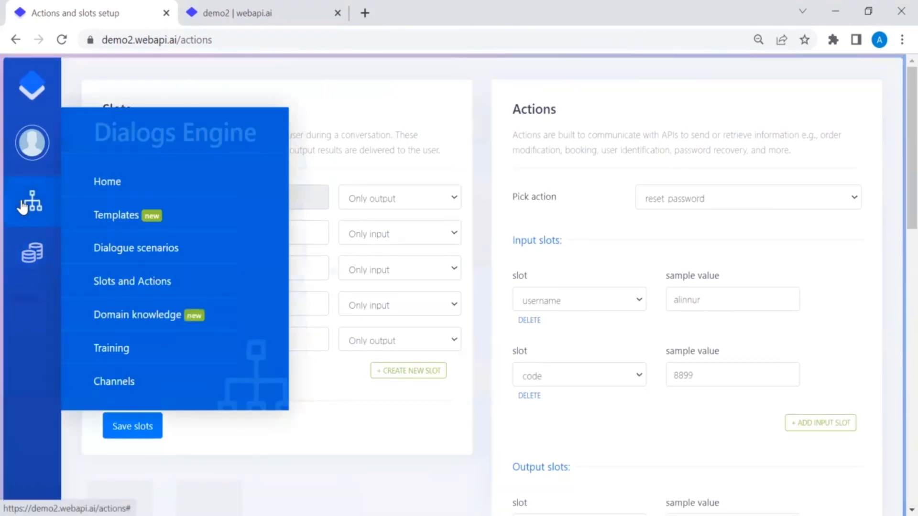
# Step: Look over the Domain Knowledge instructions, then return to the Welcome page
pyautogui.click(134, 316)
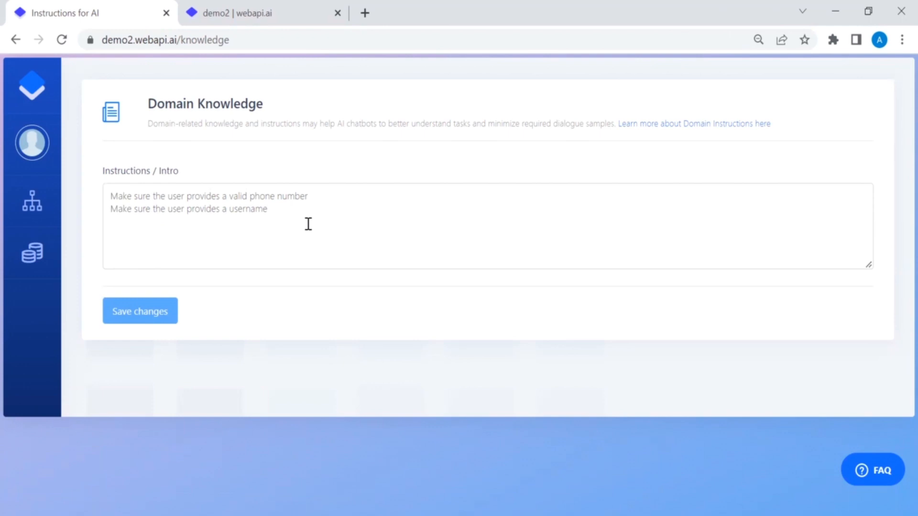
pyautogui.moveTo(31, 209)
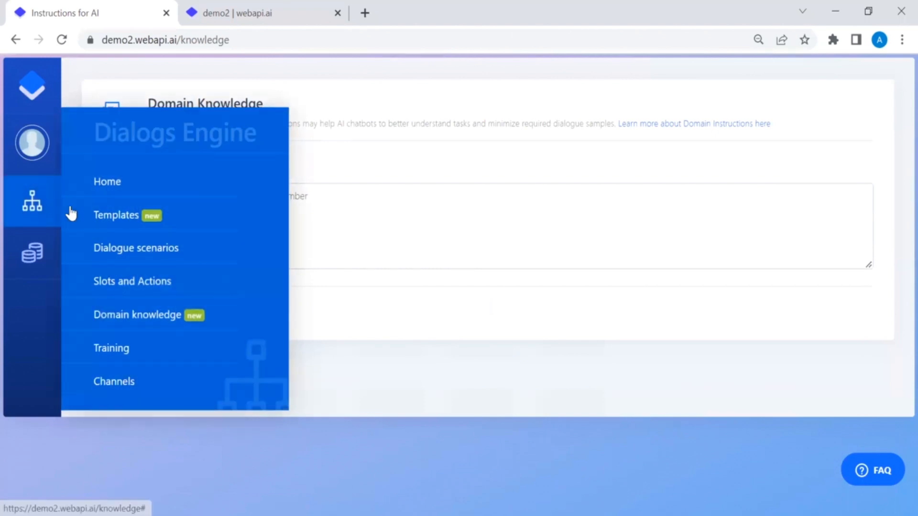
pyautogui.click(115, 186)
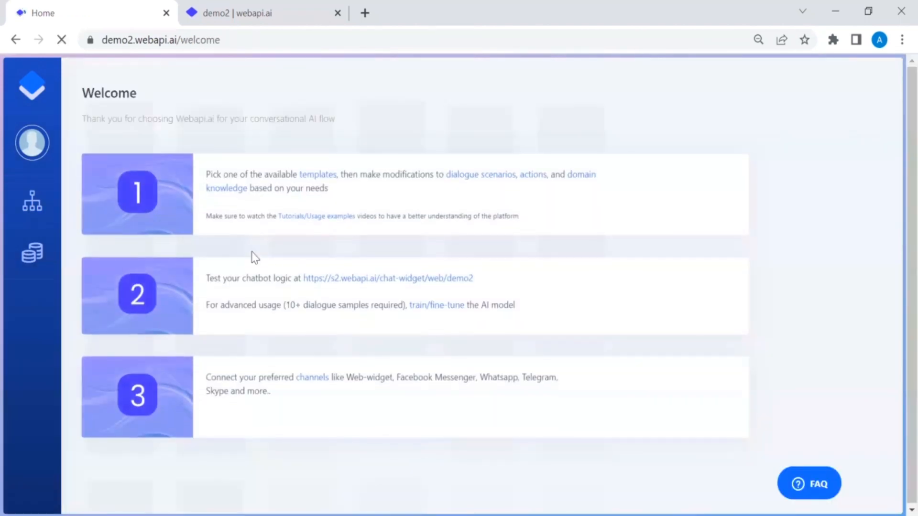
# Step: Open the chat widget test page in a fresh tab and restart the bot with /start
pyautogui.click(317, 285)
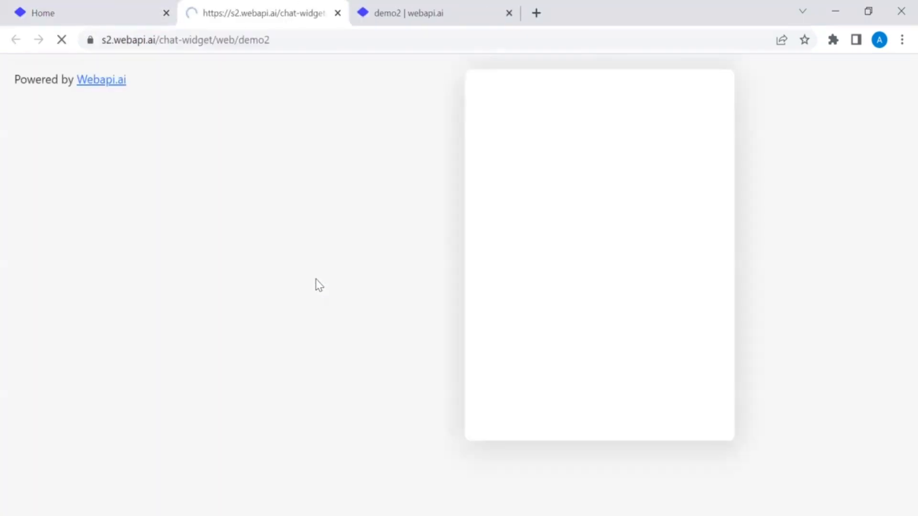
pyautogui.click(508, 19)
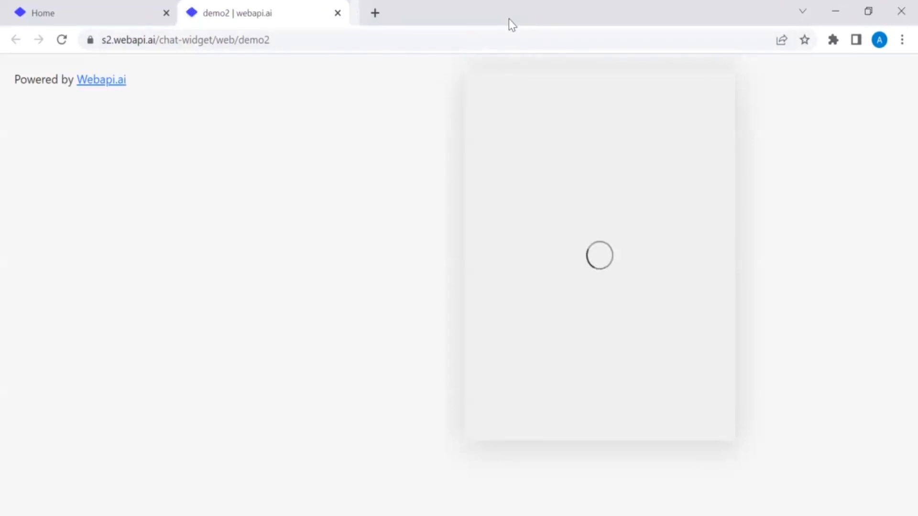
pyautogui.click(537, 418)
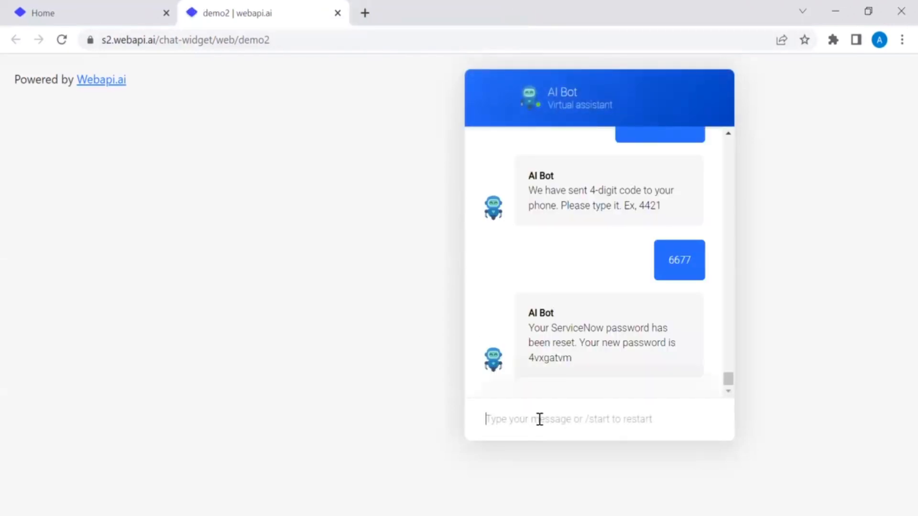
pyautogui.write('/start')
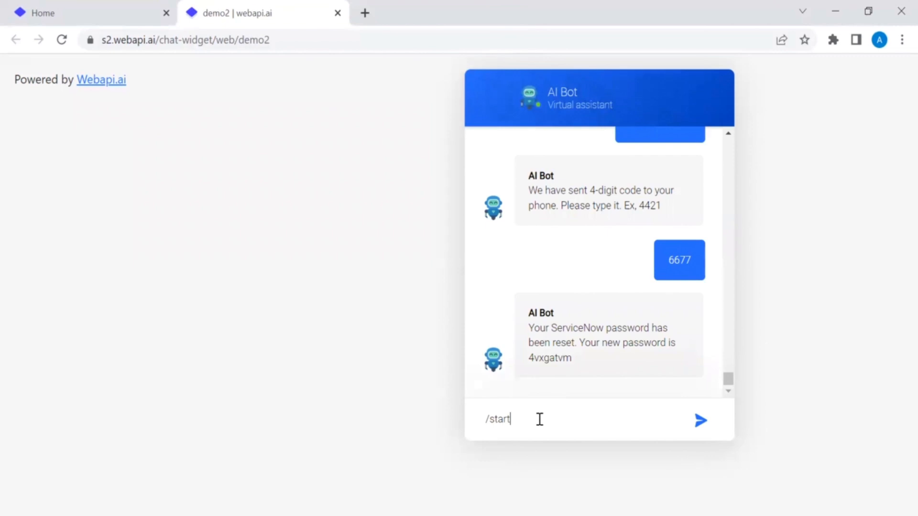
pyautogui.press('Return')
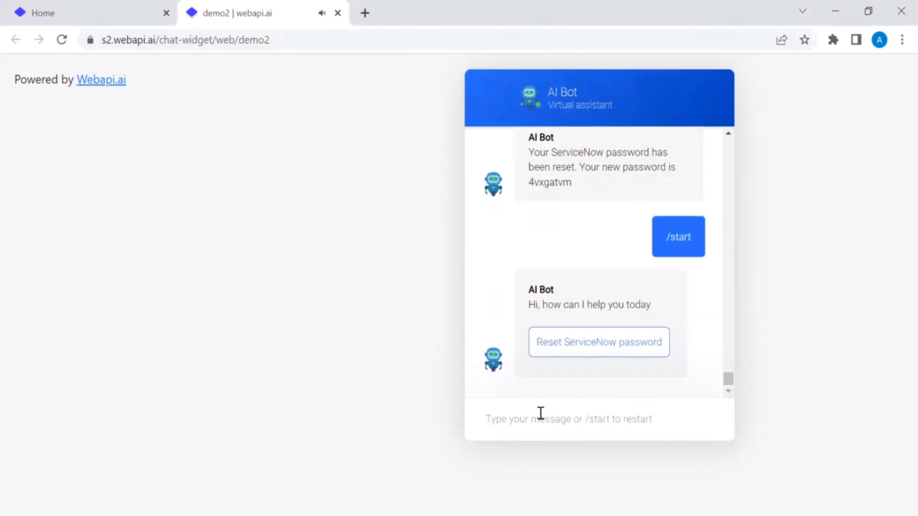
# Step: Request a ServiceNow password reset, sending a username, phone number and 4-digit code
pyautogui.click(581, 358)
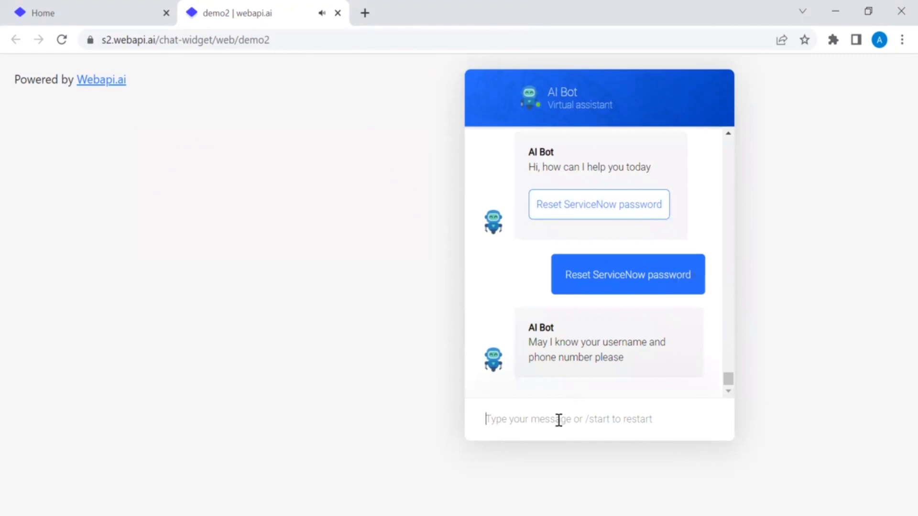
pyautogui.write('arman')
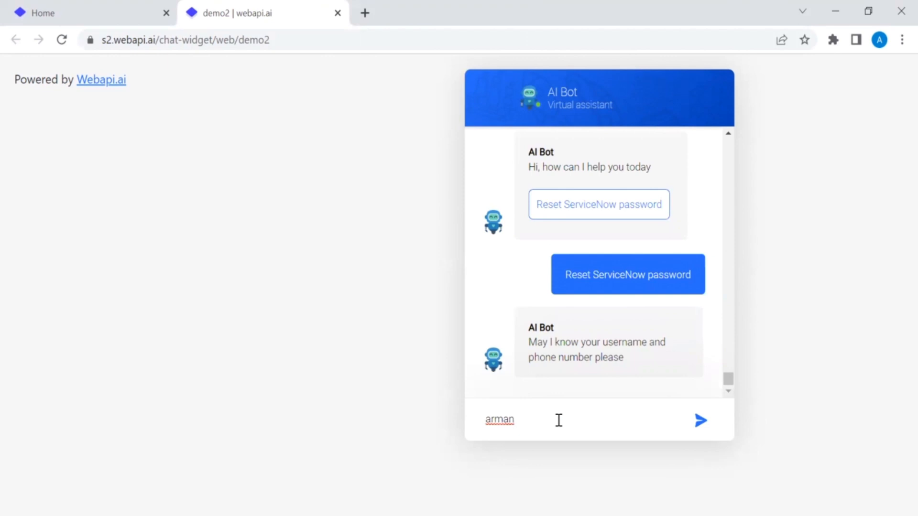
pyautogui.press('Return')
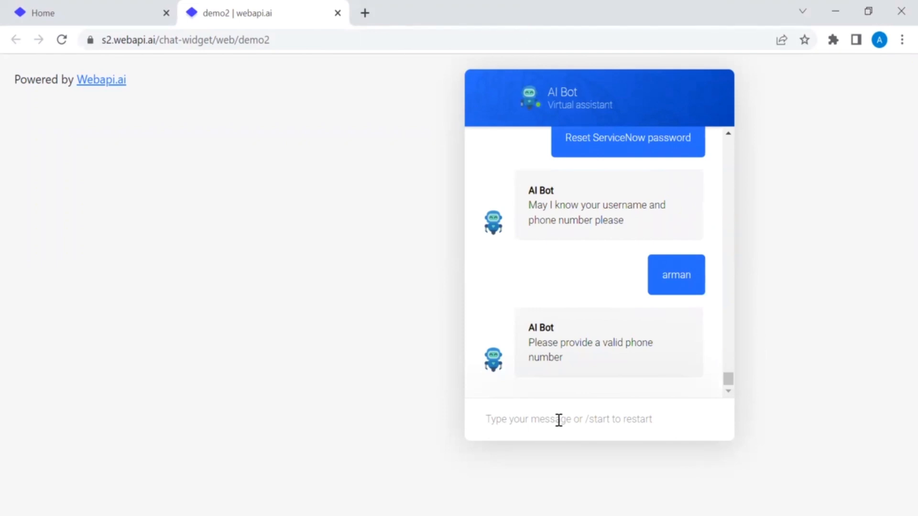
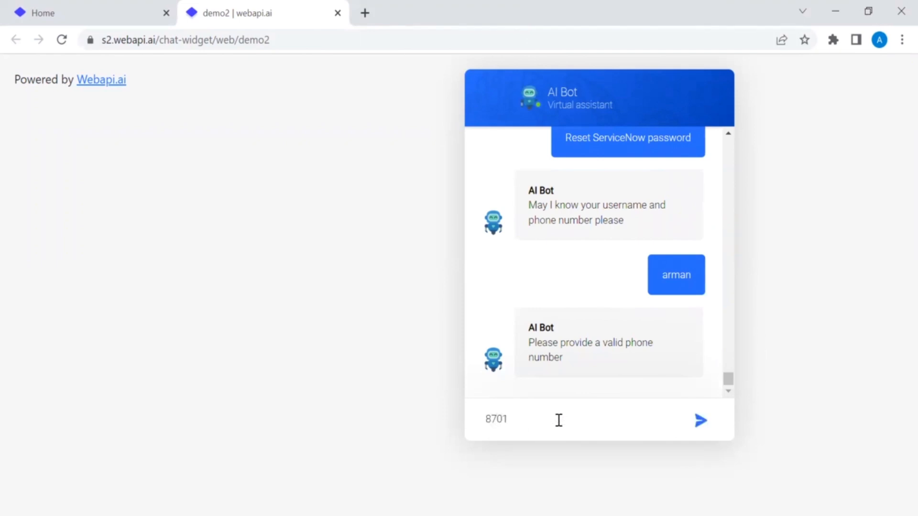
pyautogui.press('Return')
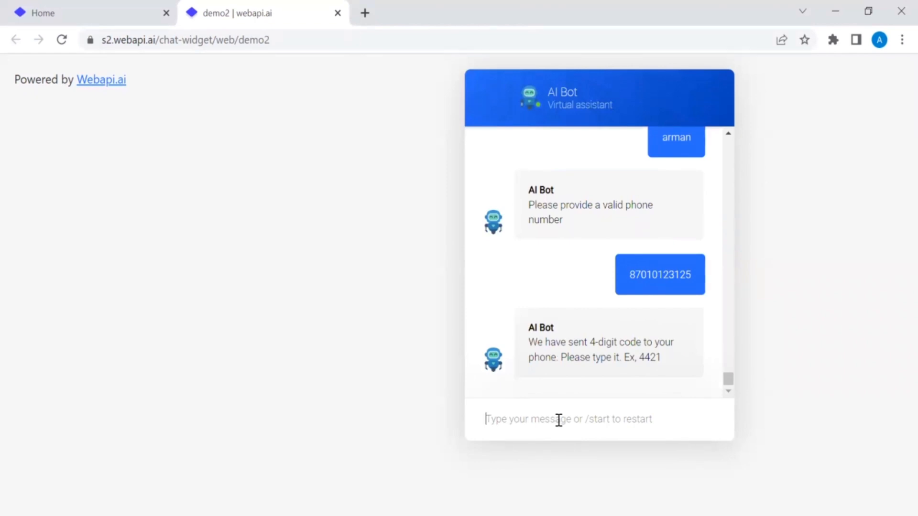
pyautogui.write('1234')
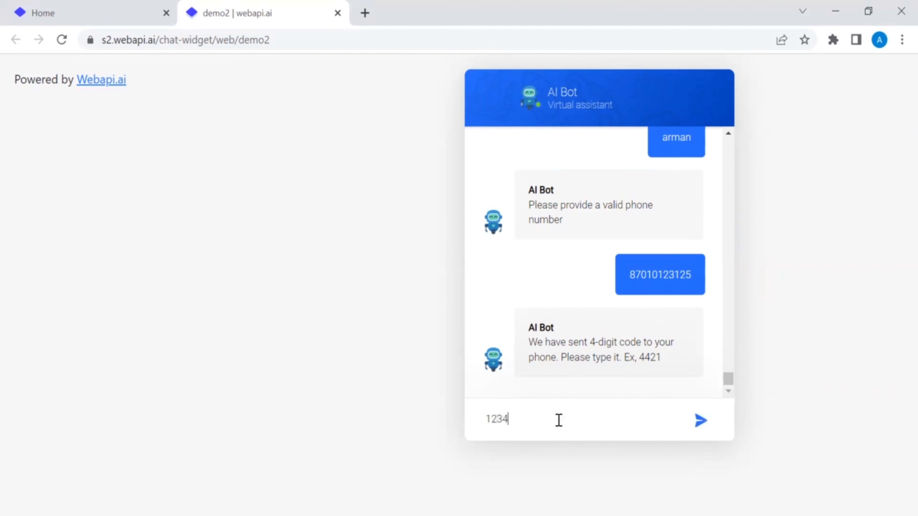
pyautogui.click(698, 423)
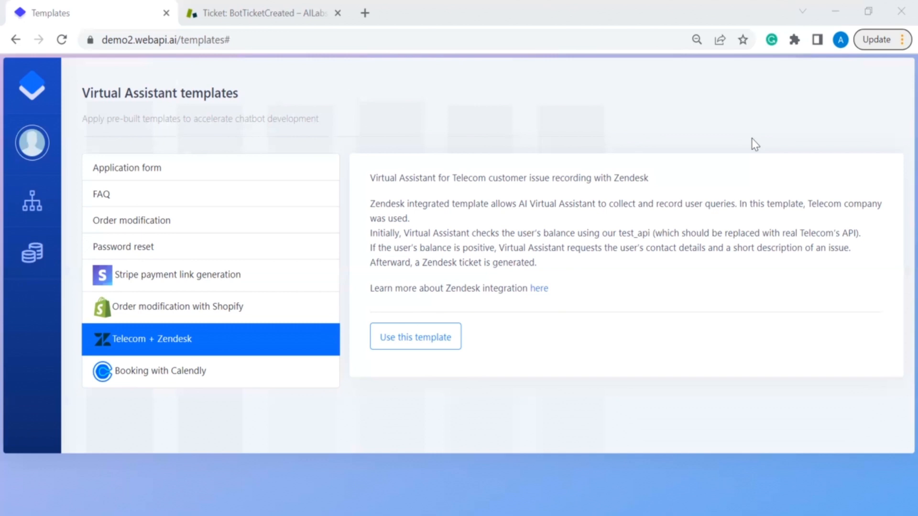
# Step: Open the Domain knowledge page from the Dialogs Engine menu
pyautogui.moveTo(27, 201)
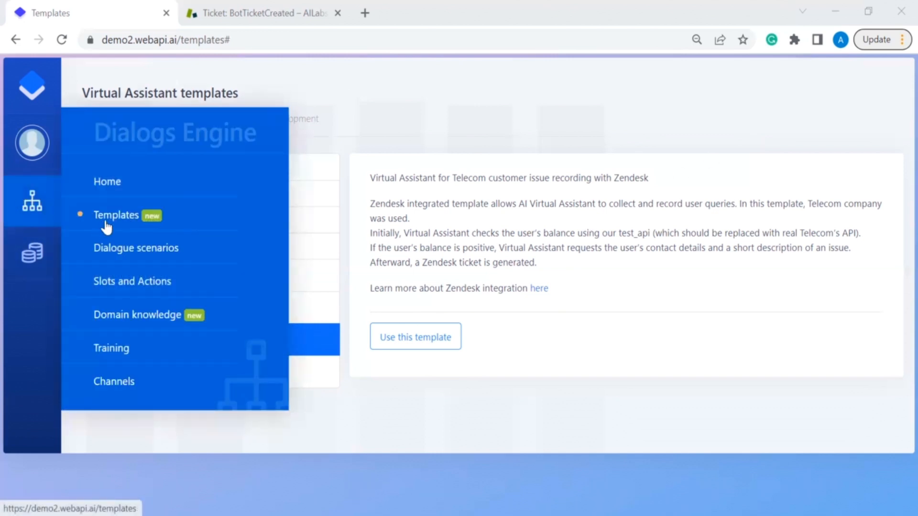
pyautogui.click(127, 315)
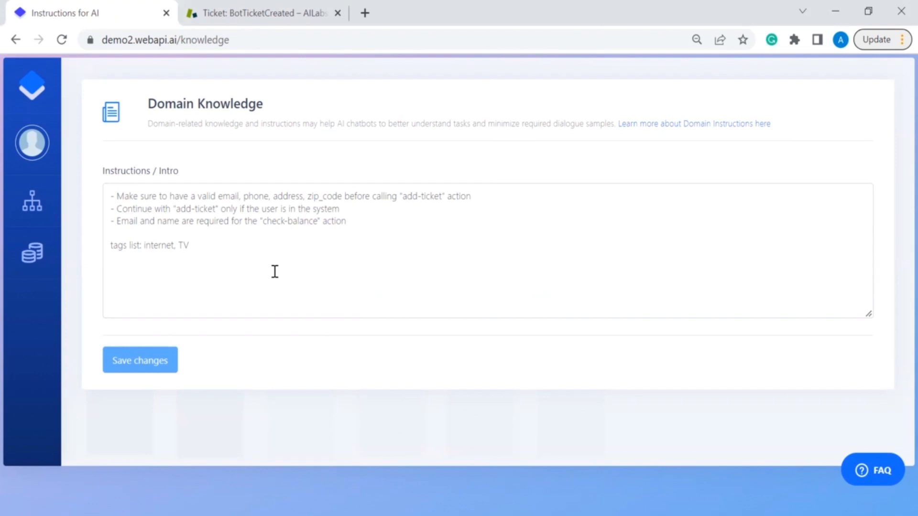
# Step: Read the add-ticket and check-balance instructions and the internet, TV tags
pyautogui.moveTo(44, 199)
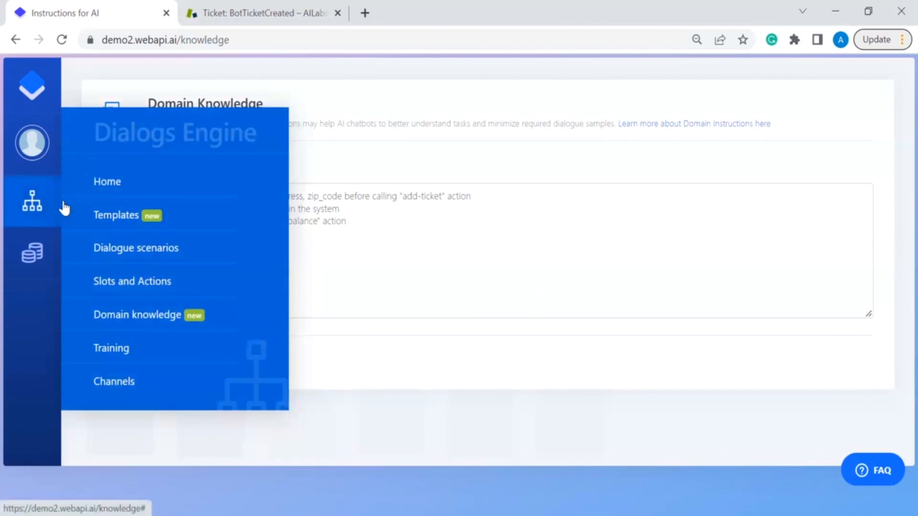
# Step: Open Dialogue scenarios and scroll Dialogue #3 to the check-balance result of -10 USD
pyautogui.click(156, 256)
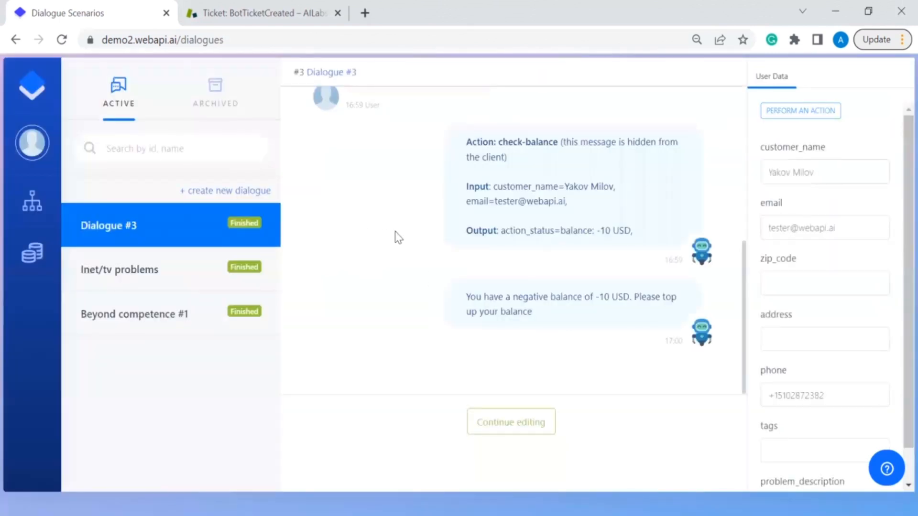
pyautogui.scroll(6, 398, 238)
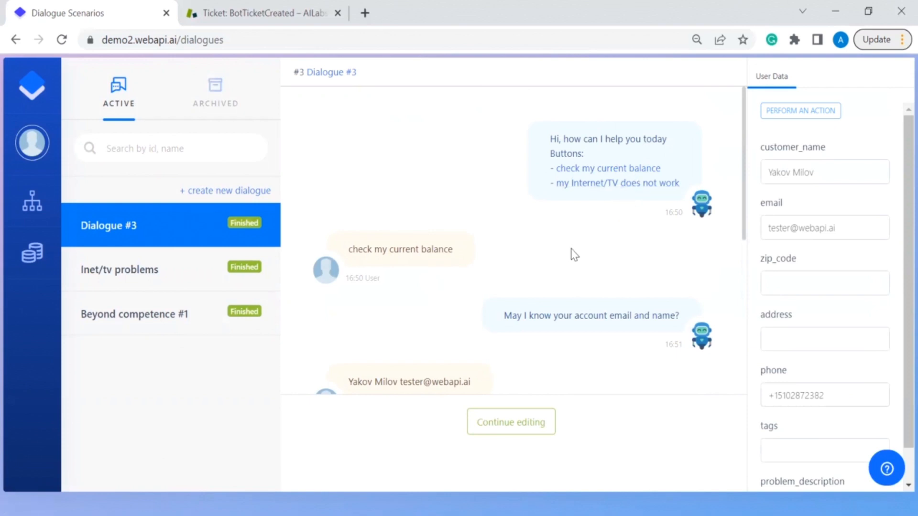
pyautogui.scroll(-2, 574, 255)
pyautogui.scroll(1, 574, 254)
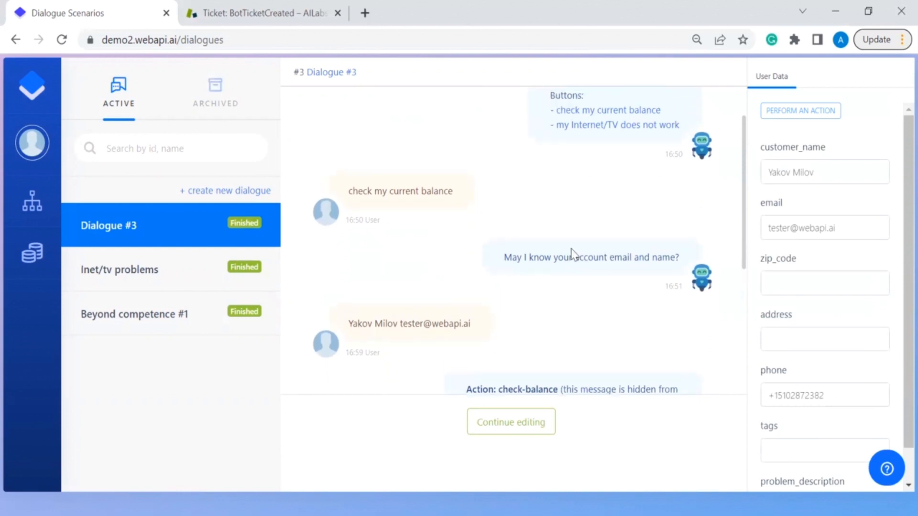
pyautogui.scroll(-2, 573, 254)
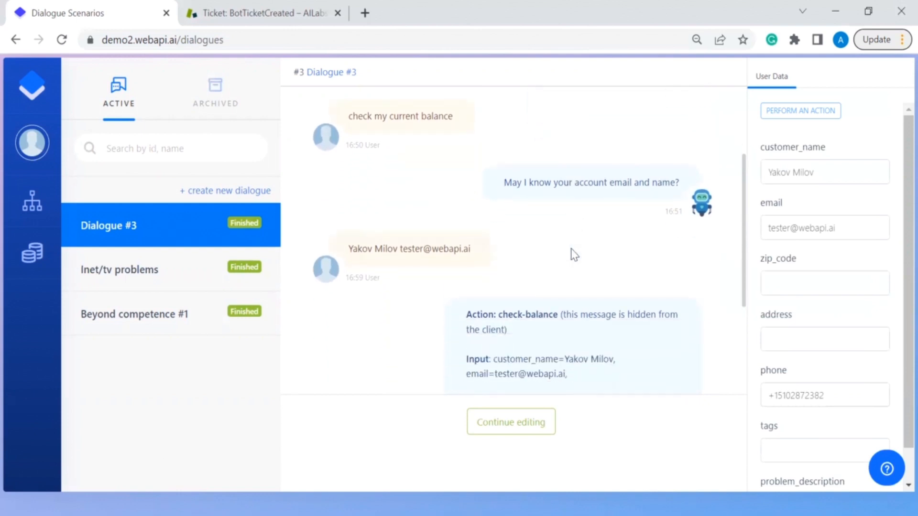
pyautogui.scroll(-2, 574, 255)
pyautogui.scroll(-1, 574, 255)
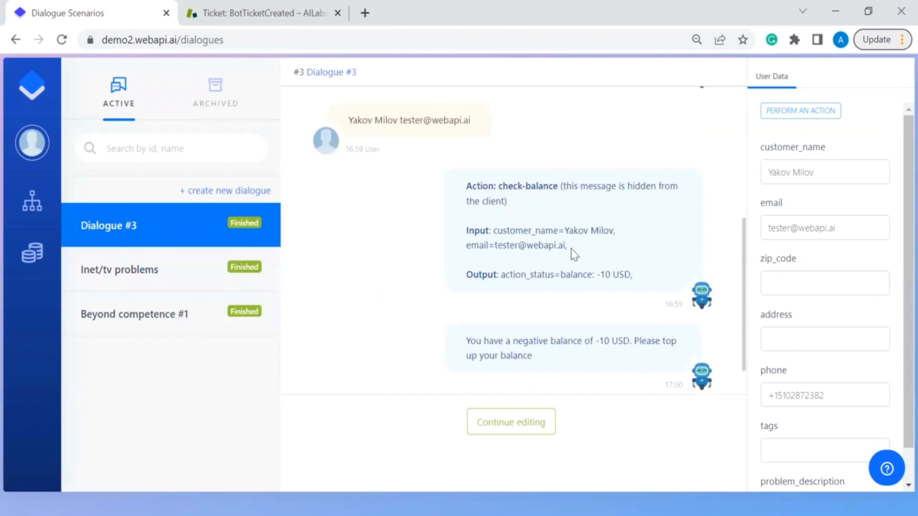
pyautogui.scroll(-1, 573, 255)
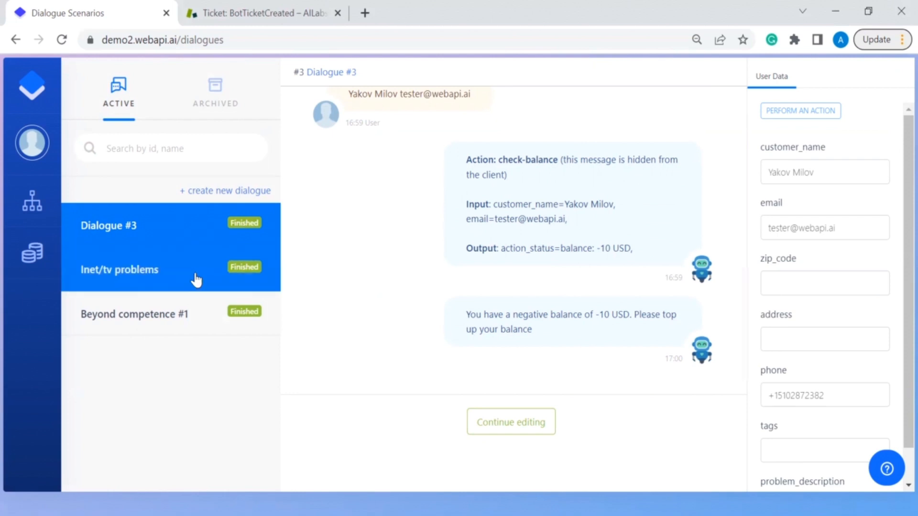
# Step: Read the Inet/tv problems dialogue through to its successful add-ticket action and confirmation reply
pyautogui.click(196, 280)
pyautogui.scroll(5, 465, 254)
pyautogui.scroll(10, 466, 254)
pyautogui.scroll(5, 464, 254)
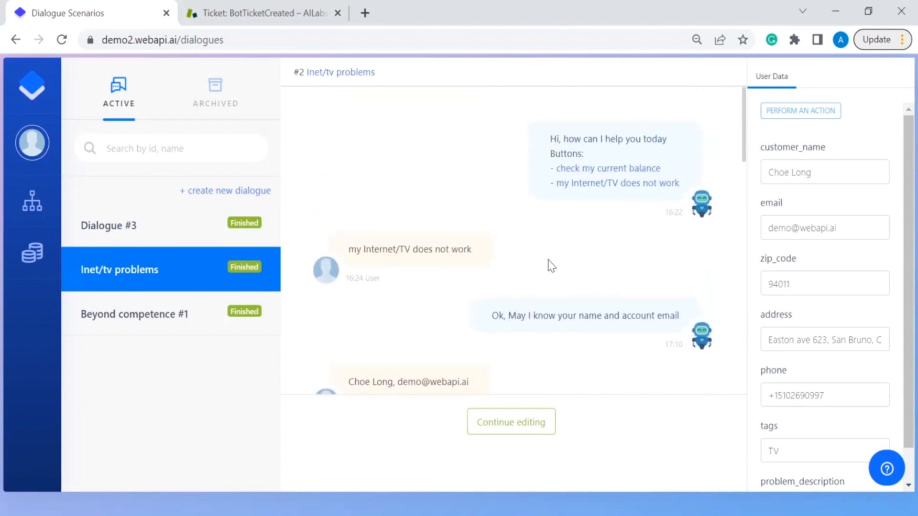
pyautogui.scroll(-2, 551, 267)
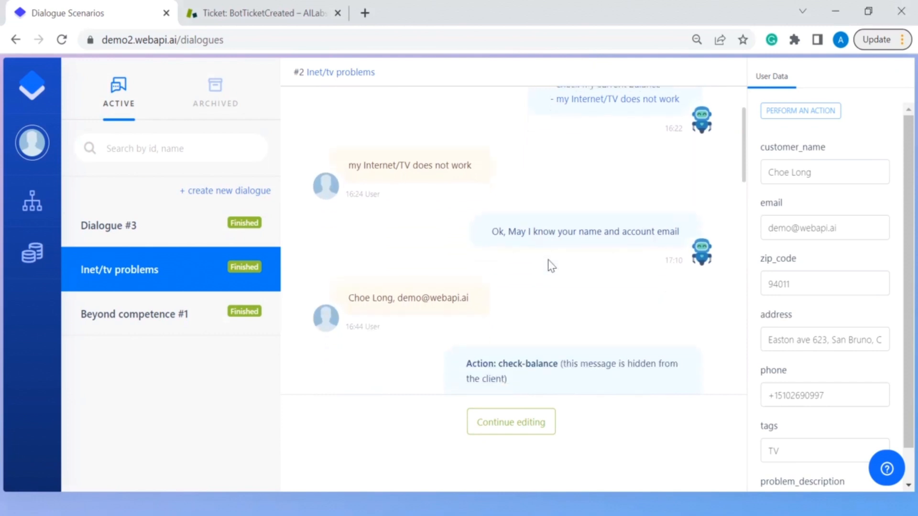
pyautogui.scroll(-1, 551, 266)
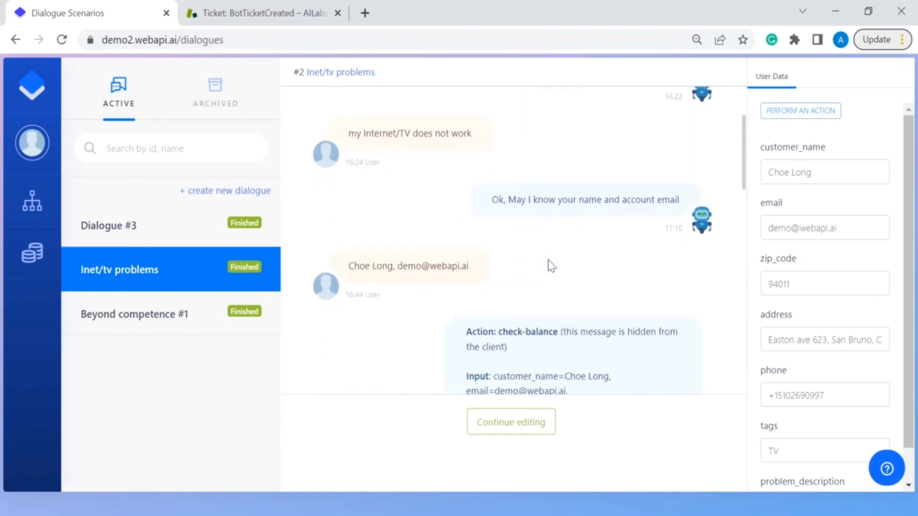
pyautogui.scroll(-1, 551, 266)
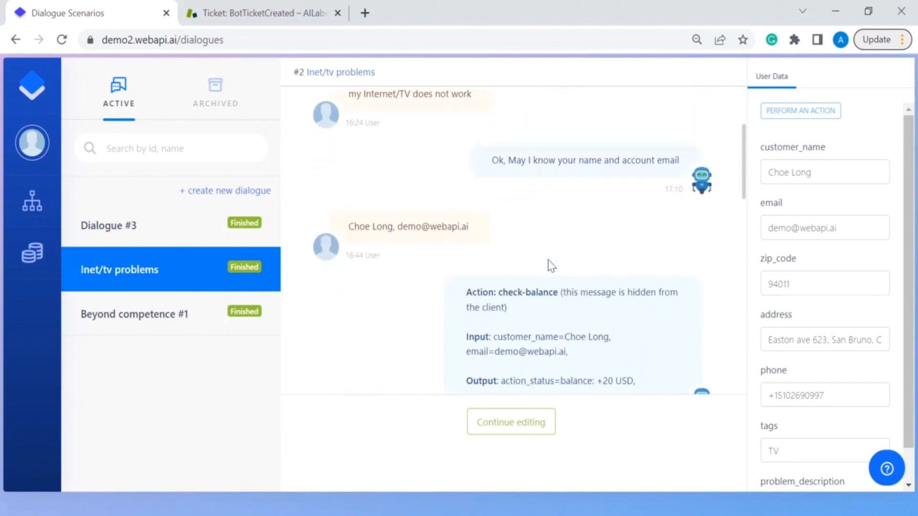
pyautogui.scroll(-2, 550, 262)
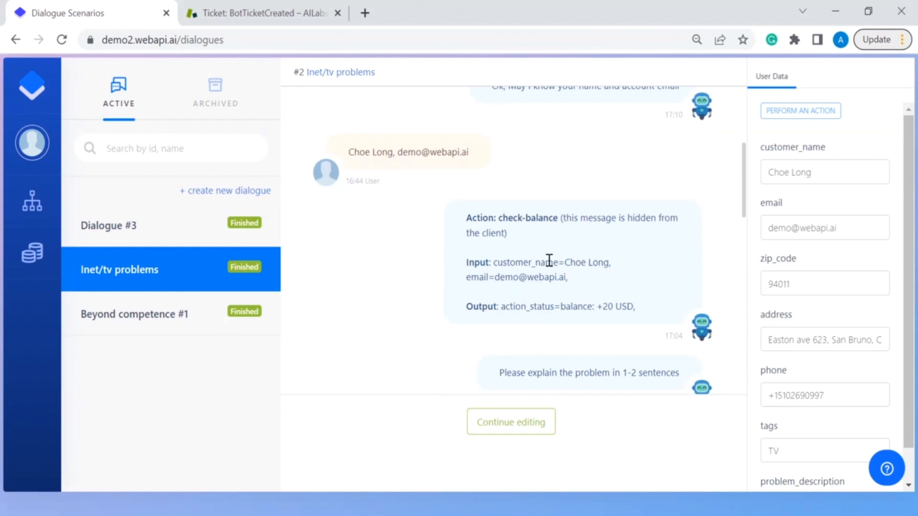
pyautogui.scroll(-3, 550, 260)
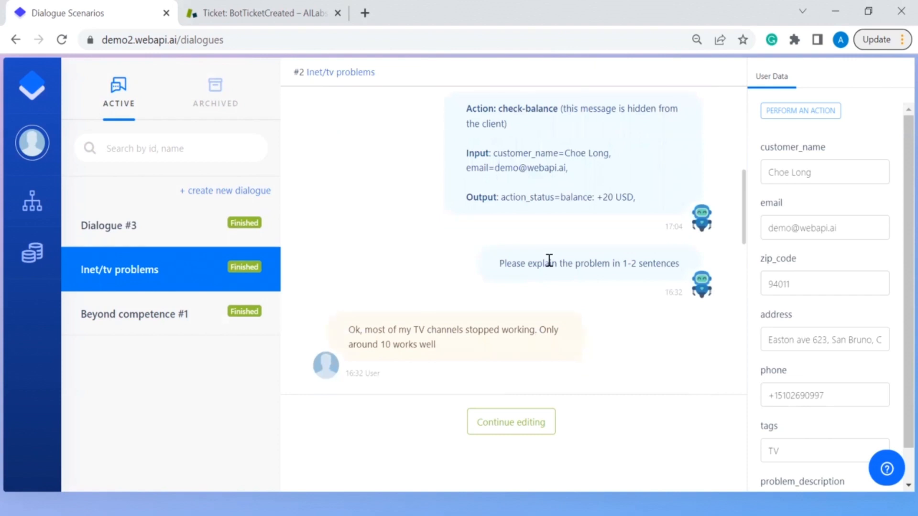
pyautogui.scroll(-1, 549, 260)
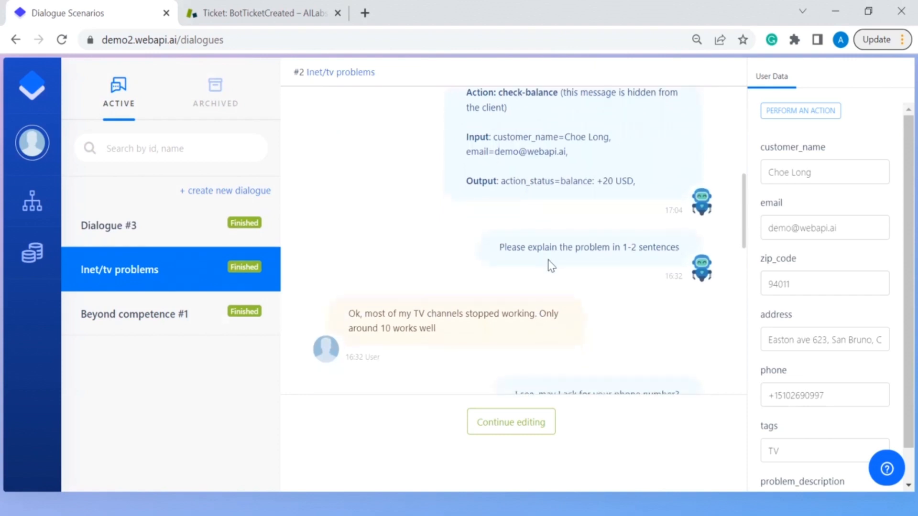
pyautogui.scroll(-1, 551, 266)
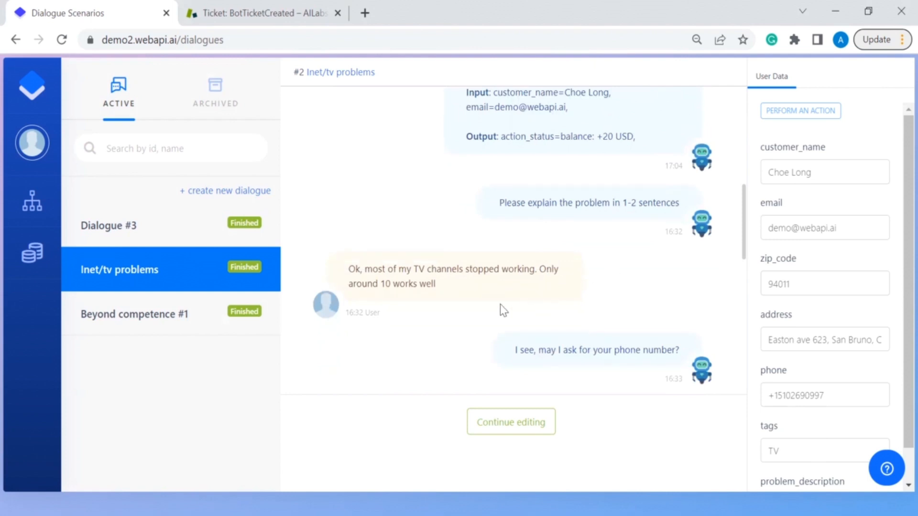
pyautogui.scroll(-2, 500, 305)
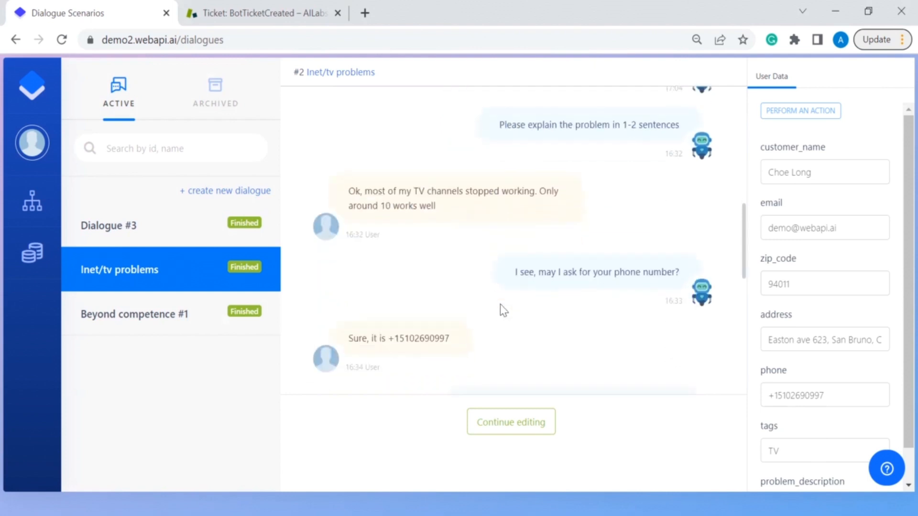
pyautogui.scroll(-1, 500, 305)
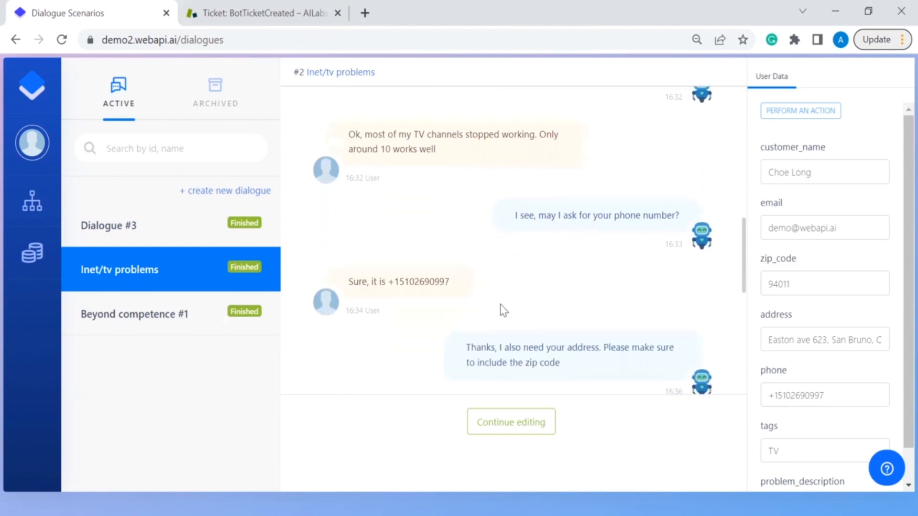
pyautogui.scroll(-2, 500, 304)
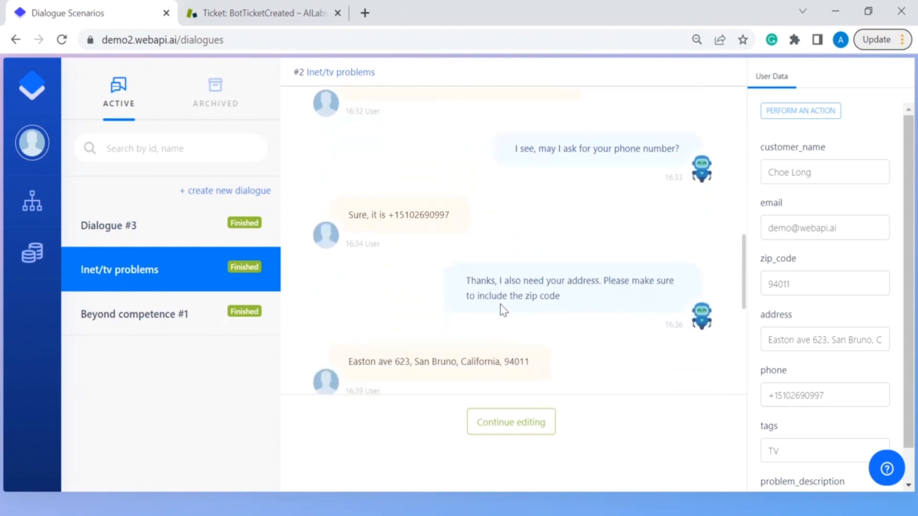
pyautogui.scroll(-1, 500, 304)
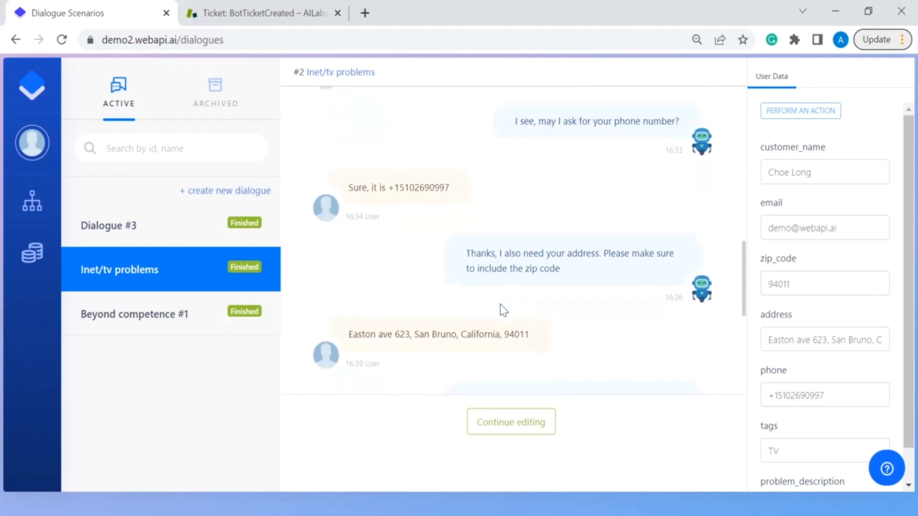
pyautogui.scroll(-1, 500, 305)
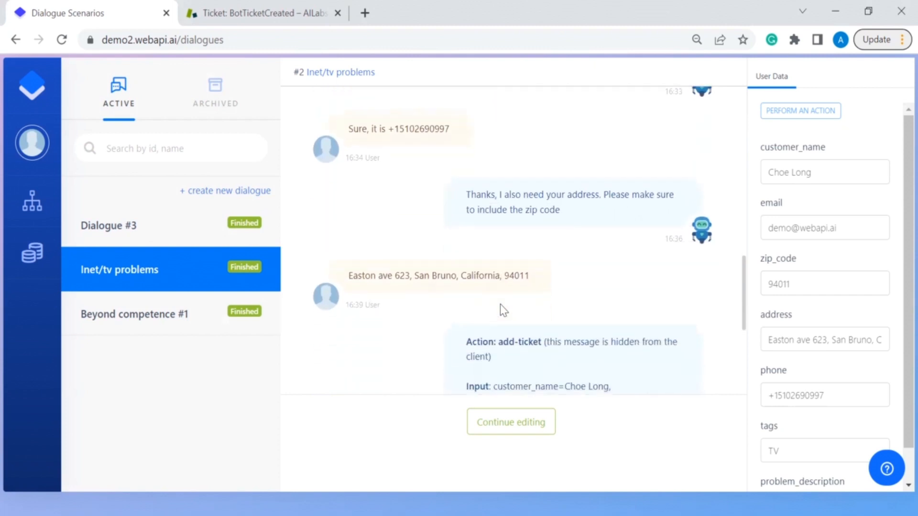
pyautogui.scroll(-1, 500, 305)
pyautogui.scroll(-5, 501, 305)
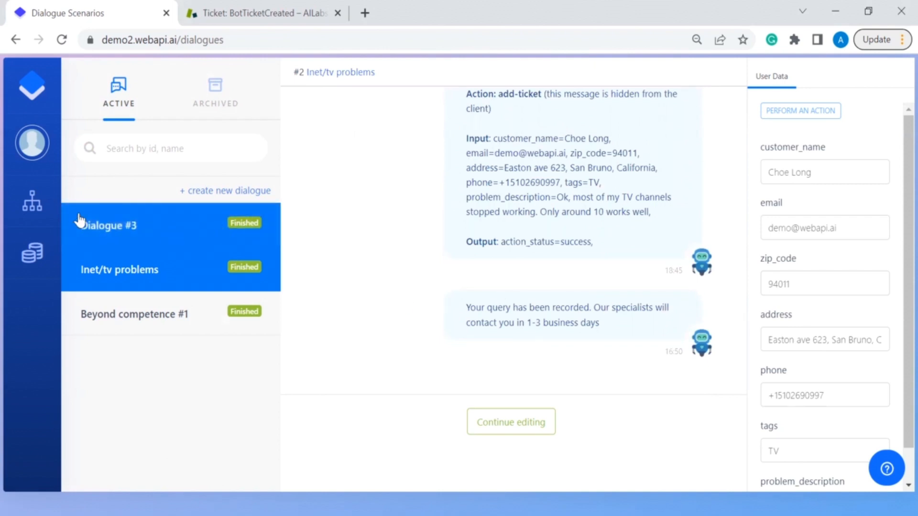
pyautogui.moveTo(47, 209)
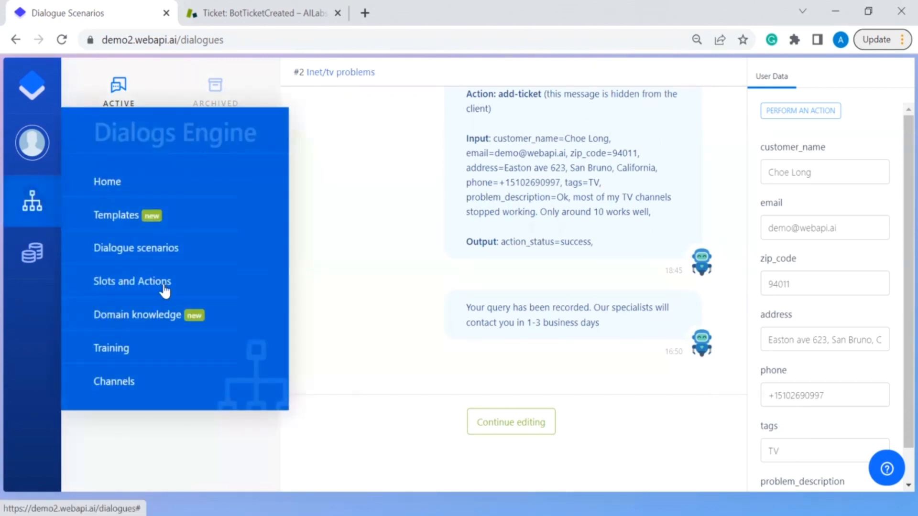
# Step: Inspect the add-ticket action's setup, which calls /zendesk/tickets/add
pyautogui.click(165, 286)
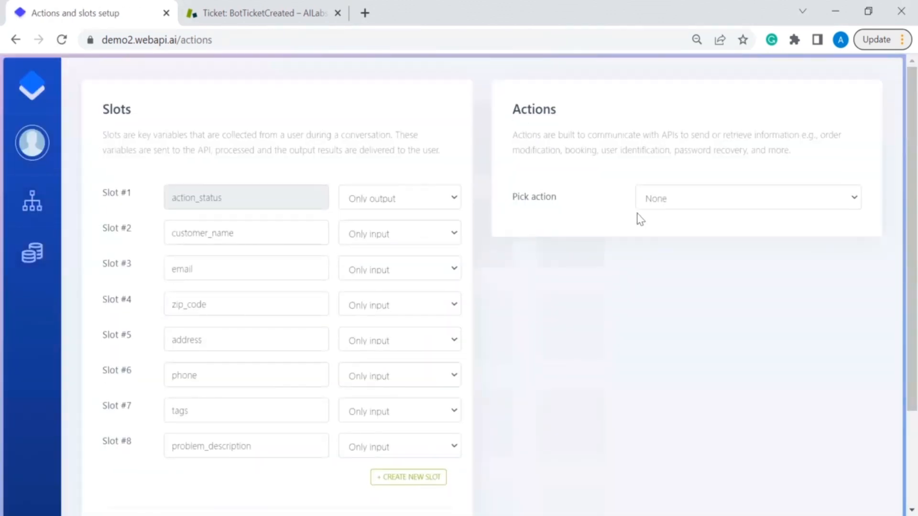
pyautogui.click(681, 205)
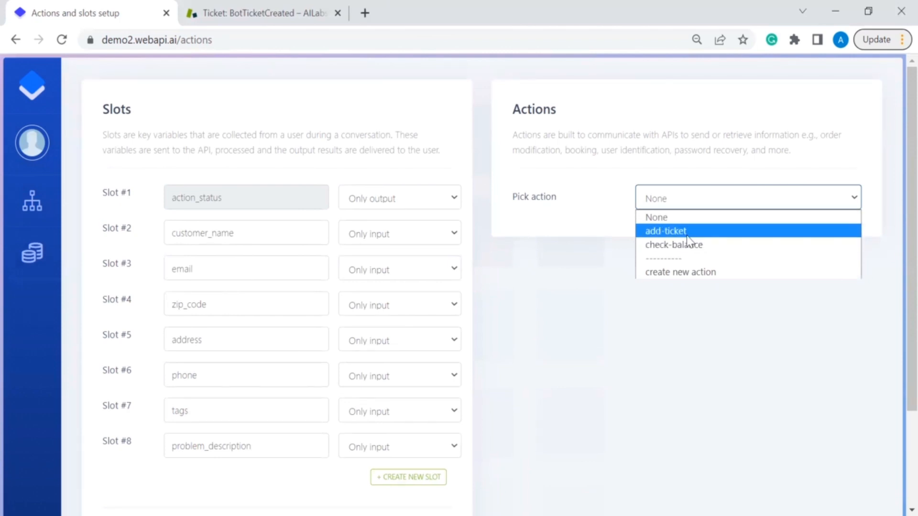
pyautogui.click(687, 234)
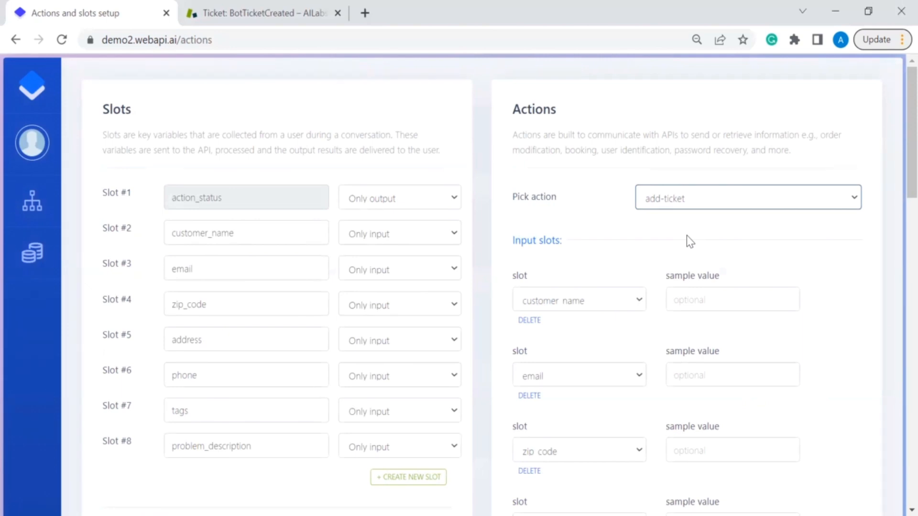
pyautogui.scroll(-8, 686, 235)
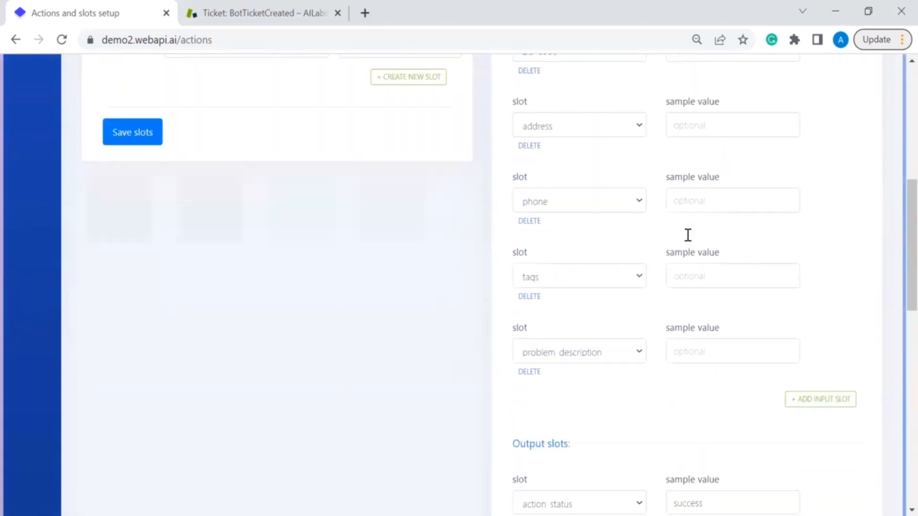
pyautogui.scroll(-6, 686, 236)
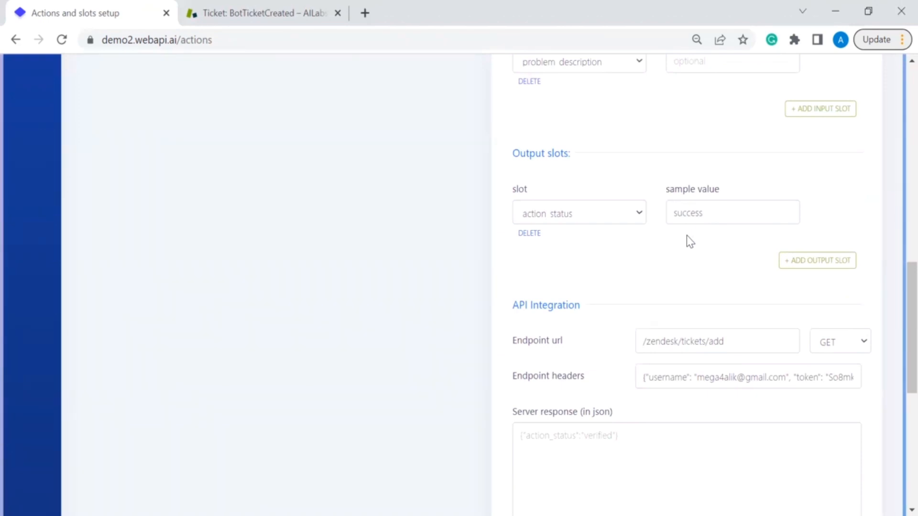
pyautogui.scroll(-1, 686, 235)
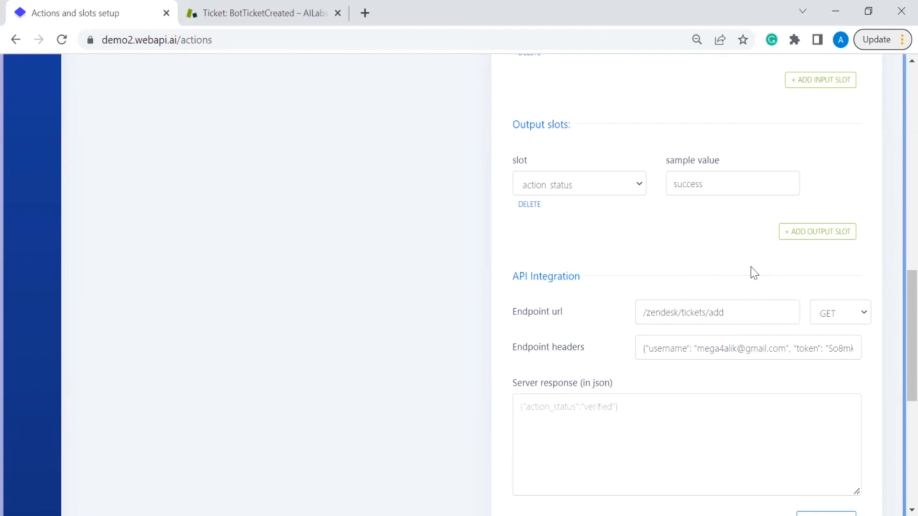
pyautogui.scroll(-1, 754, 273)
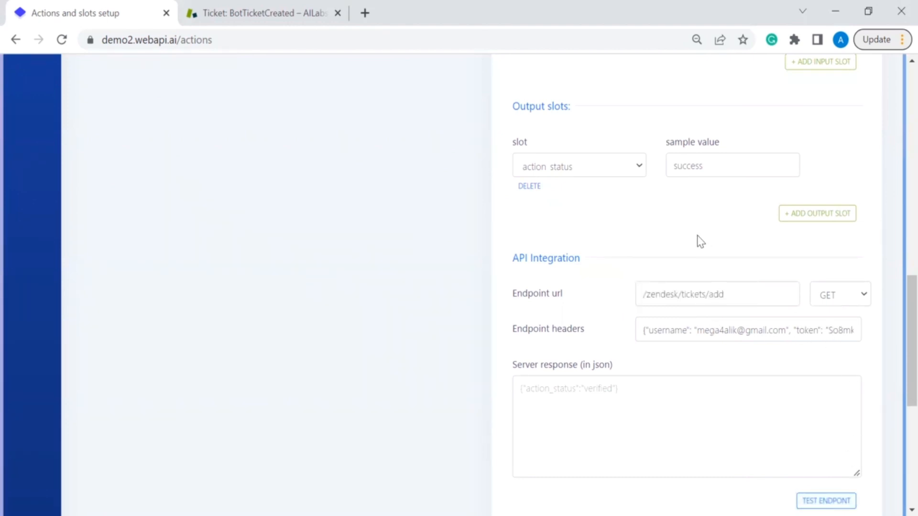
# Step: Scroll back up and return to the Webapi.ai Welcome home page
pyautogui.scroll(7, 697, 239)
pyautogui.scroll(1, 697, 236)
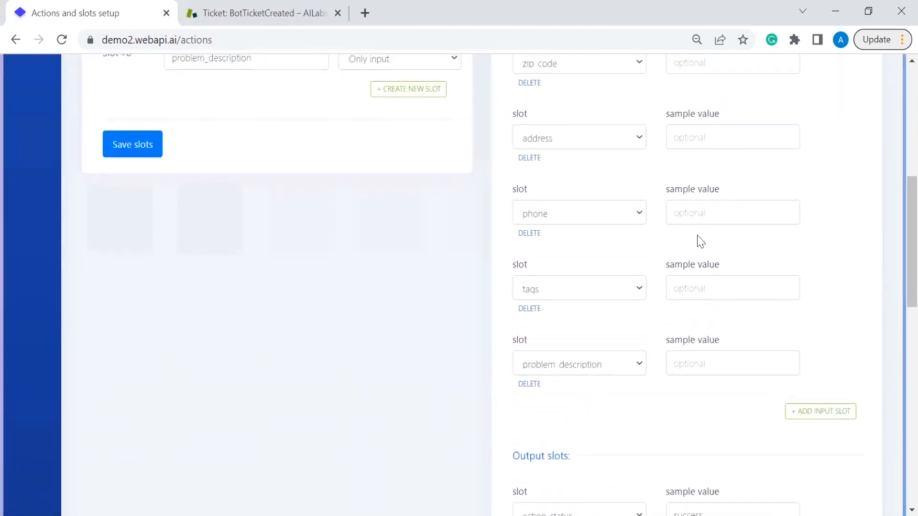
pyautogui.scroll(6, 700, 241)
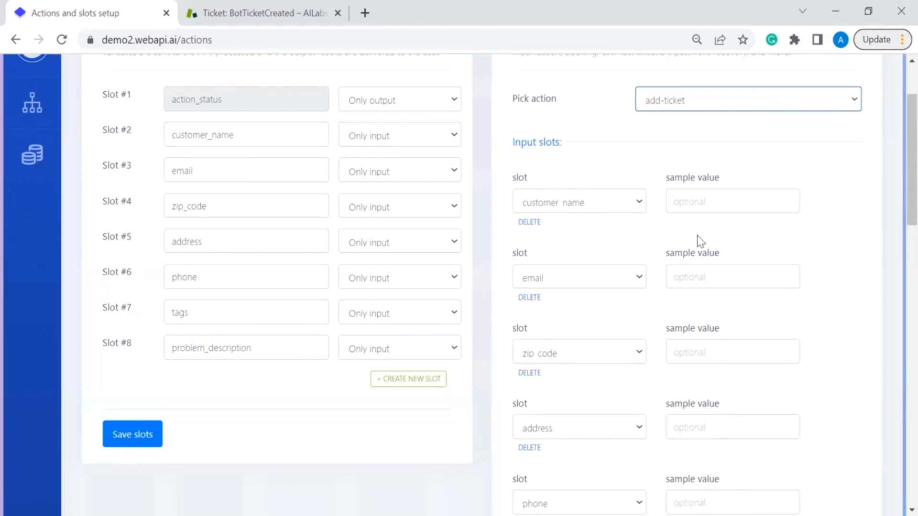
pyautogui.scroll(2, 700, 241)
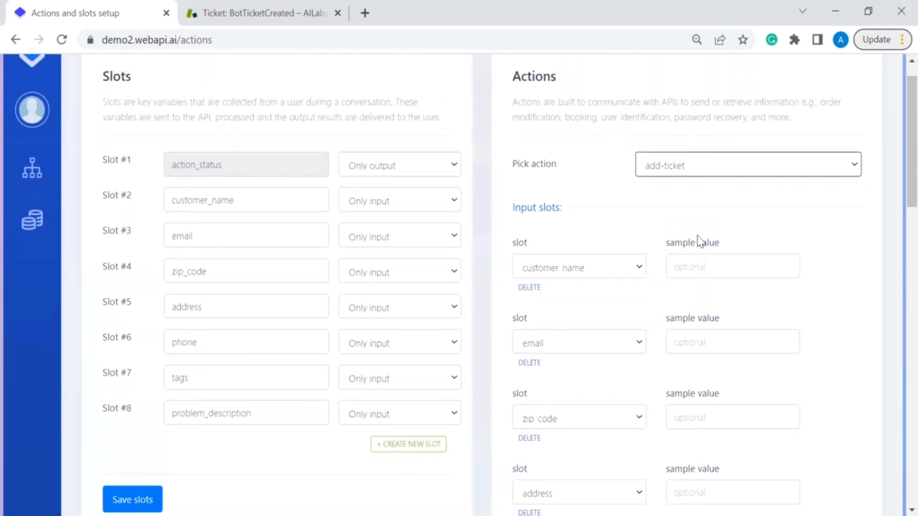
pyautogui.scroll(1, 699, 242)
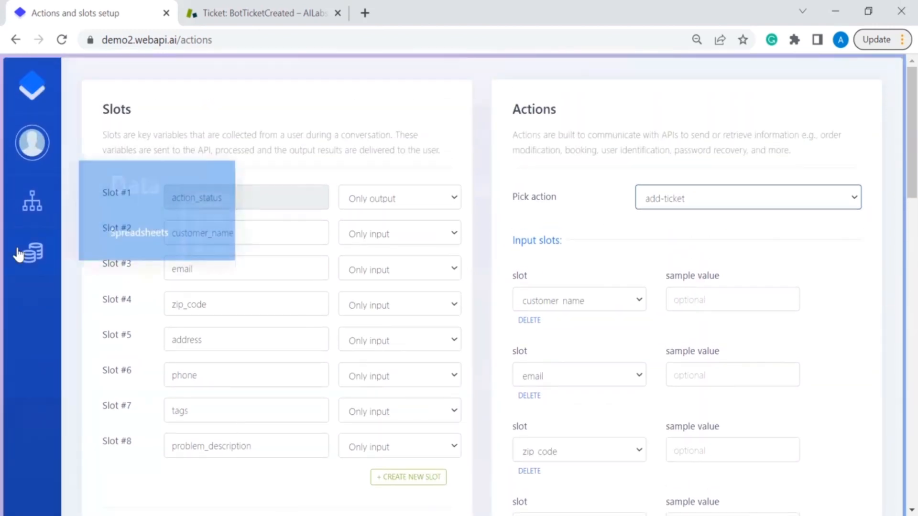
pyautogui.moveTo(24, 200)
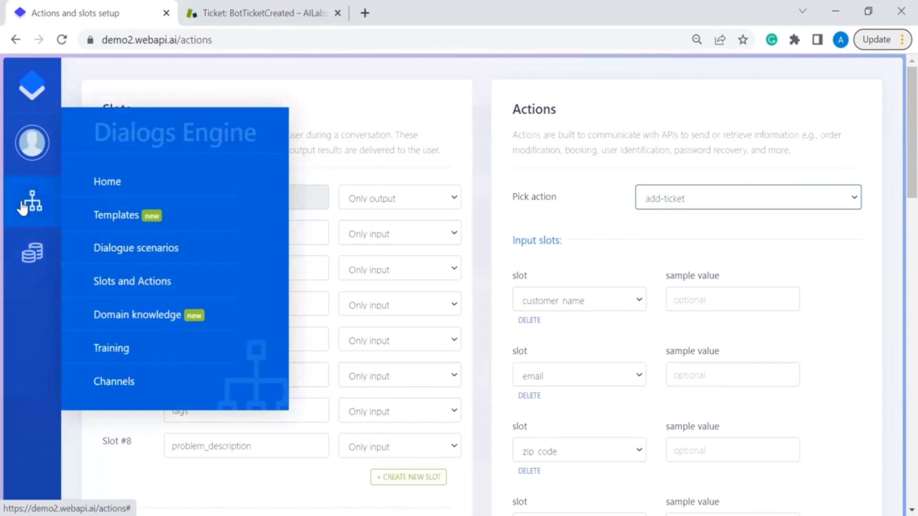
pyautogui.click(105, 184)
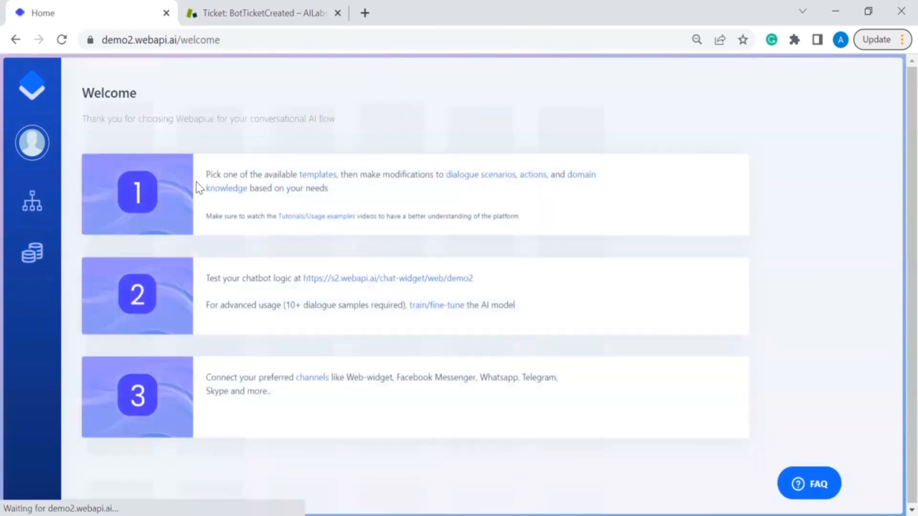
# Step: Open the chat widget test page and start the bot with /start
pyautogui.click(362, 281)
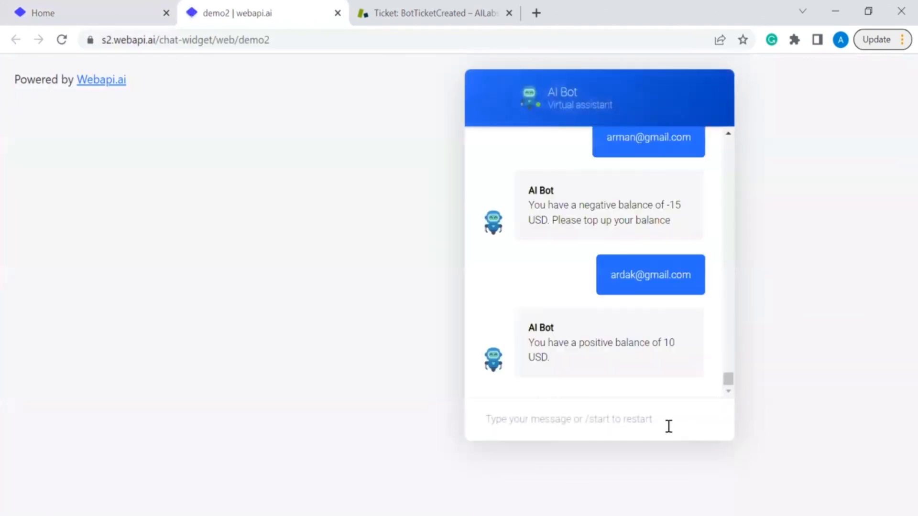
pyautogui.click(652, 422)
pyautogui.write('/start')
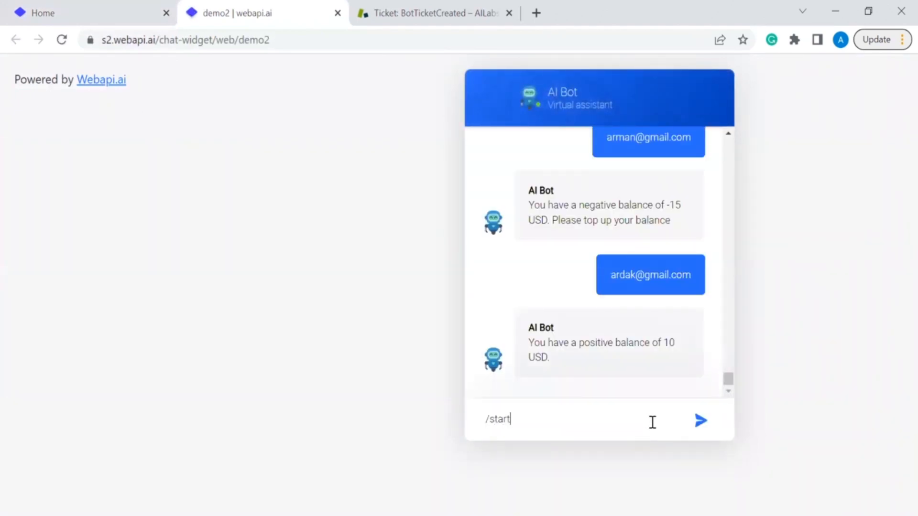
pyautogui.press('Return')
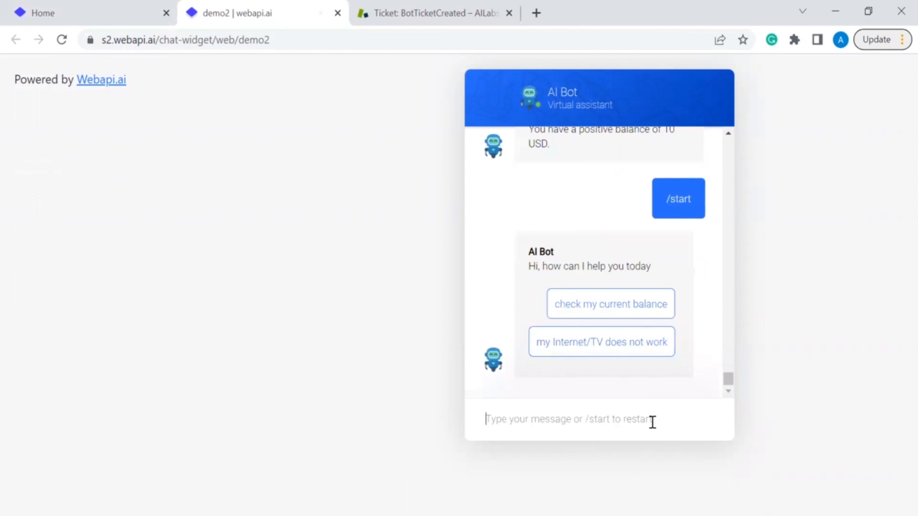
# Step: Check the balance with the account email and name, get -15 USD, then restart with /start
pyautogui.click(637, 310)
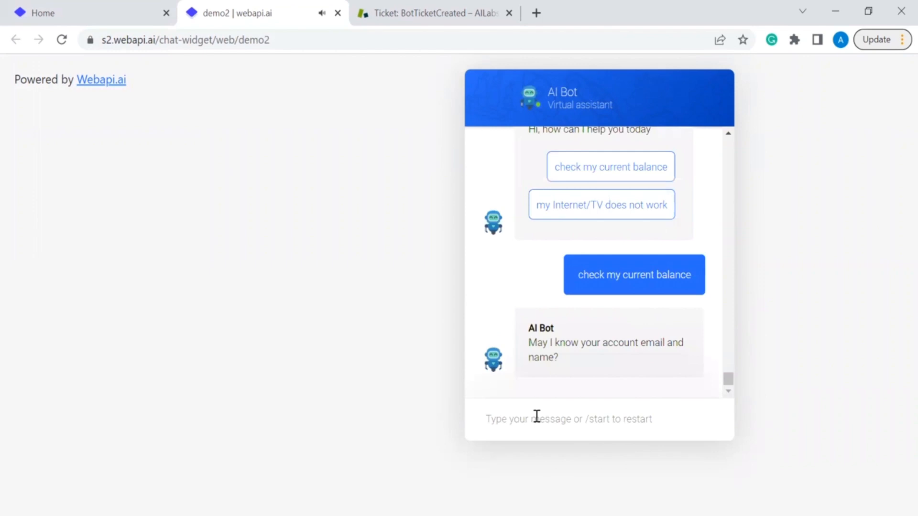
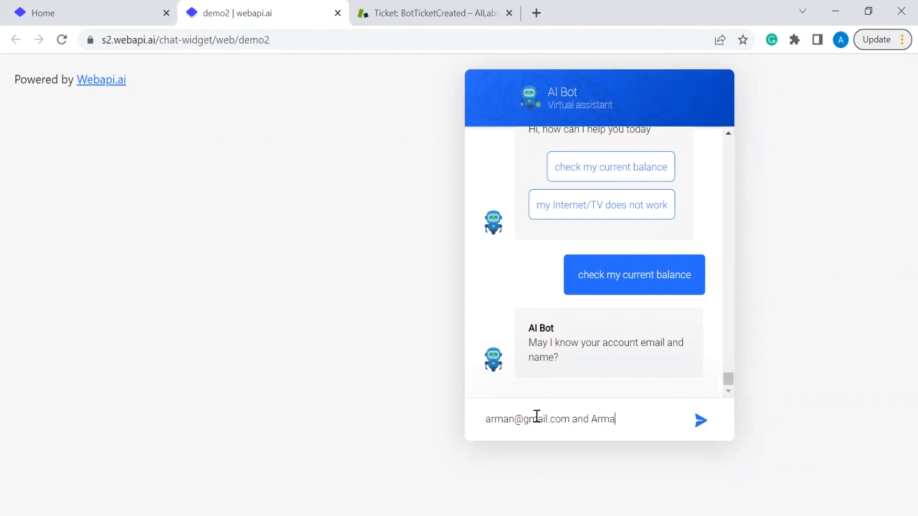
pyautogui.write('n Sh')
pyautogui.press('Return')
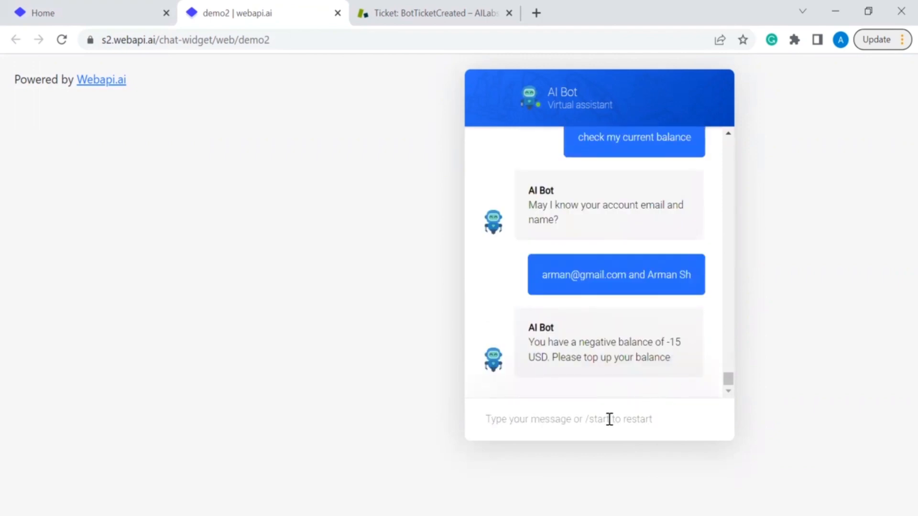
pyautogui.write('/start')
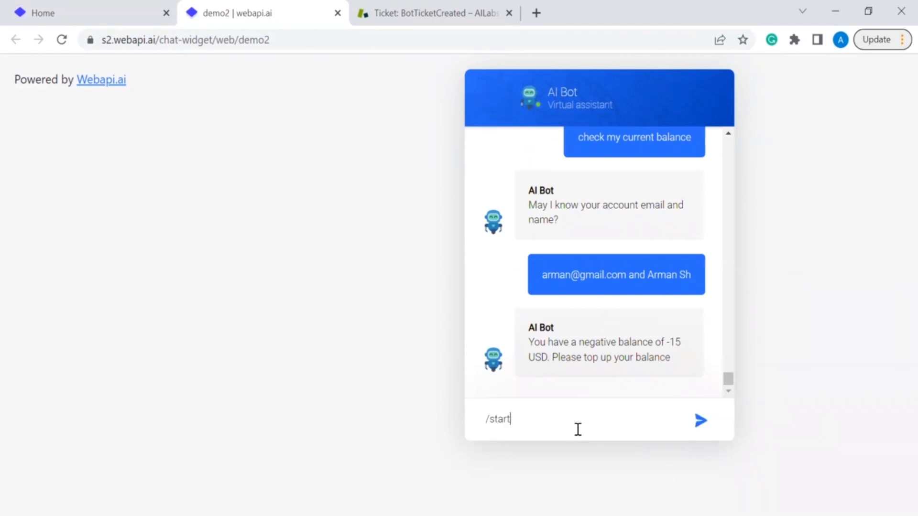
pyautogui.press('Return')
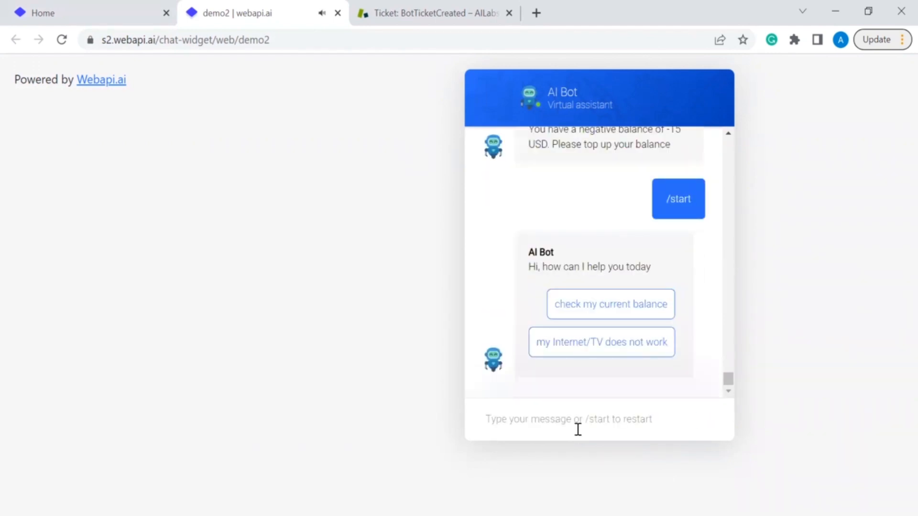
# Step: Report the Internet/TV problem with the account email and name, then restart with /start
pyautogui.click(635, 353)
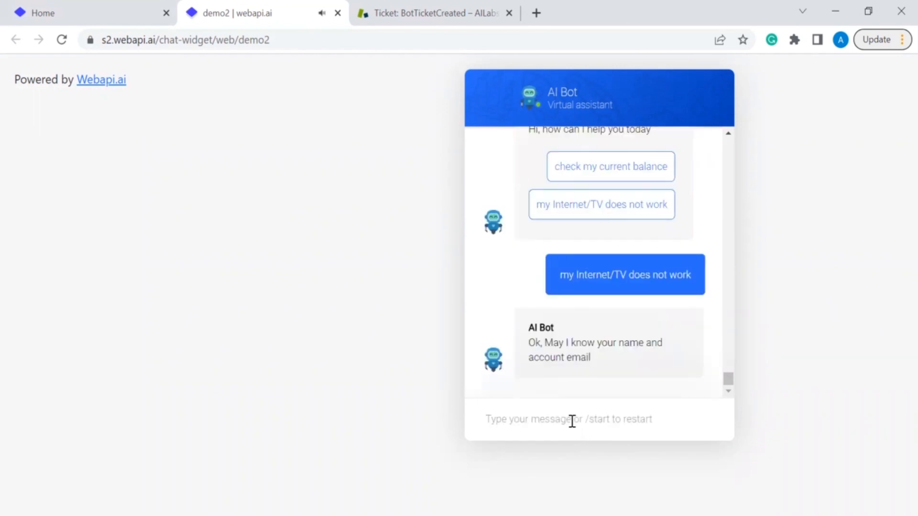
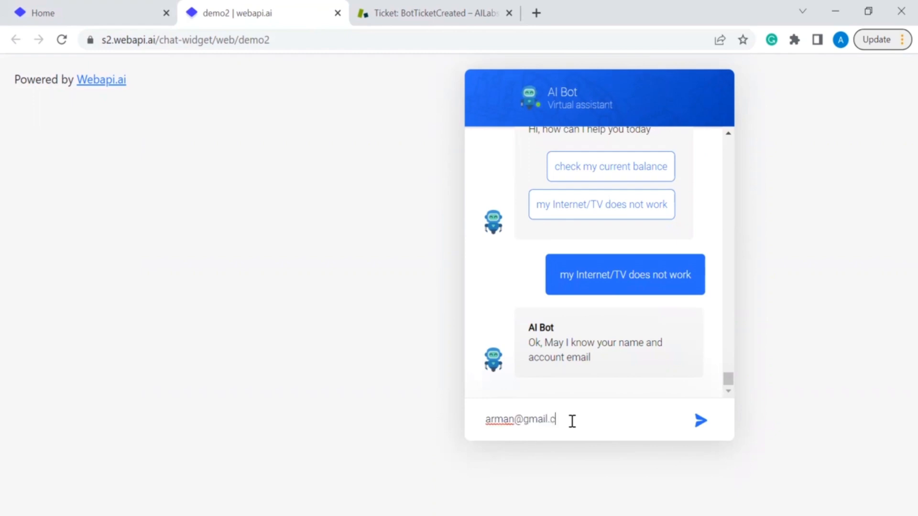
pyautogui.press('Return')
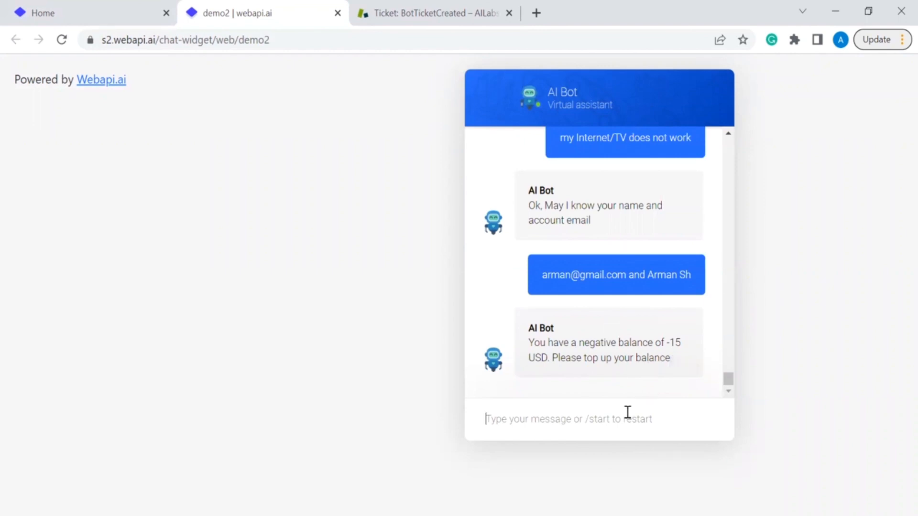
pyautogui.write('/start')
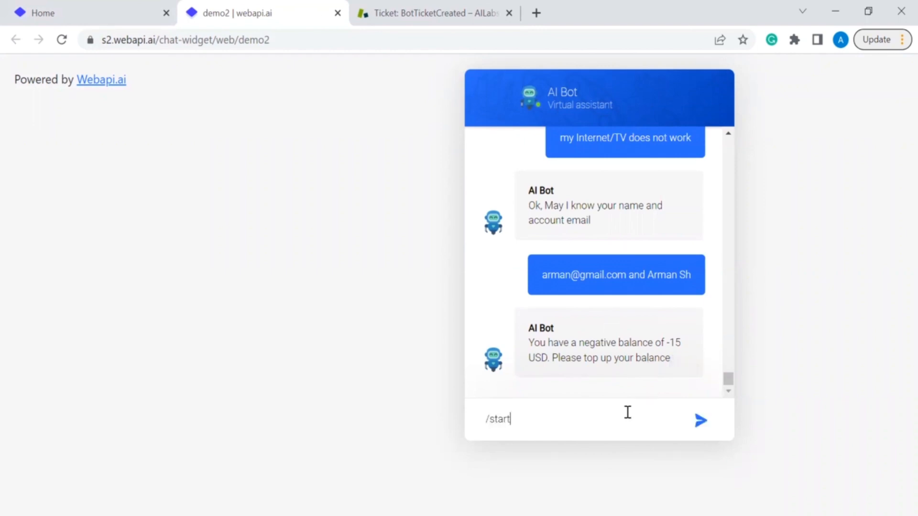
pyautogui.press('Return')
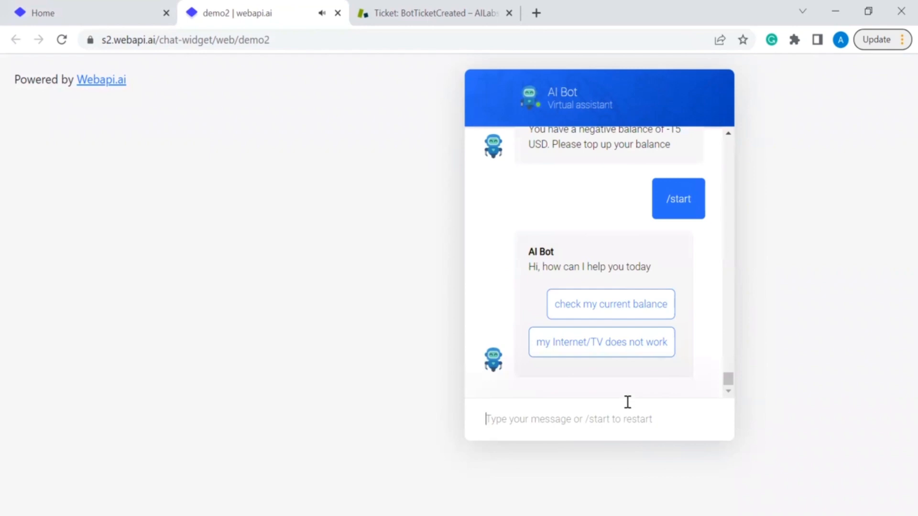
# Step: Report the Internet/TV problem, send the email and name, and describe it as 'my inet does not work'
pyautogui.click(639, 349)
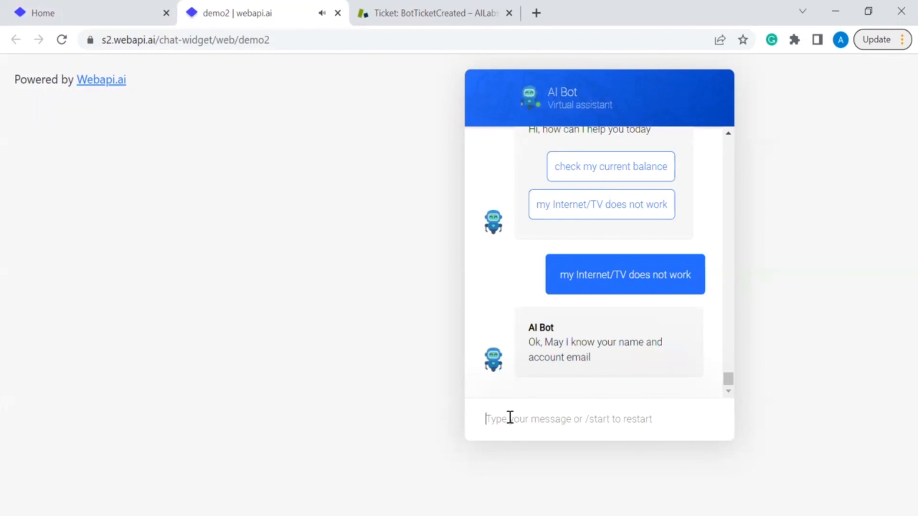
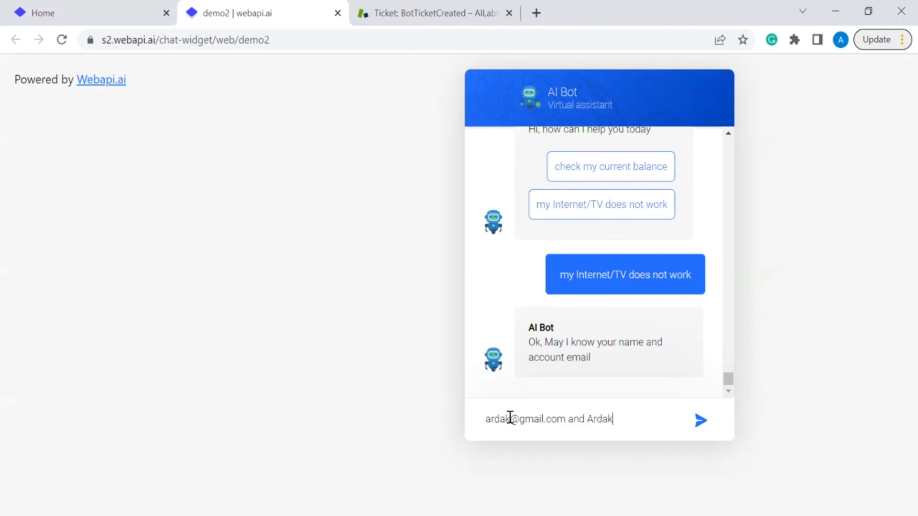
pyautogui.press('Return')
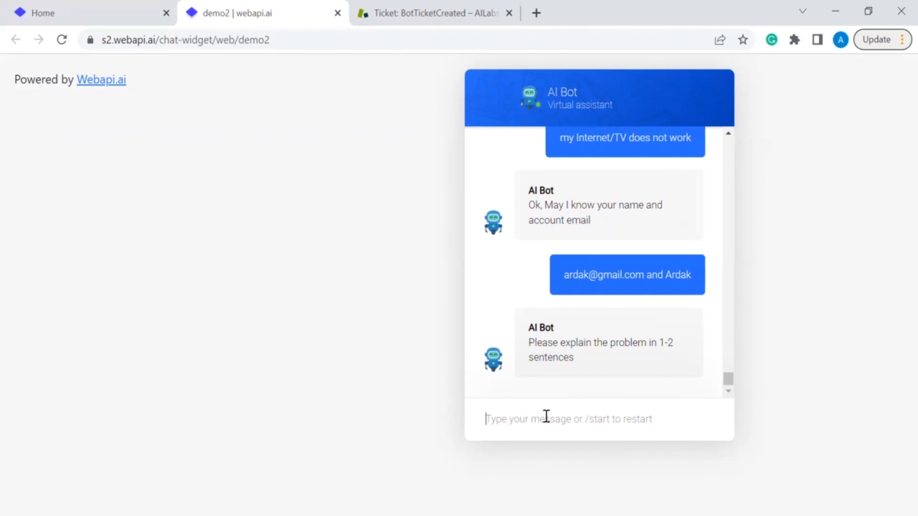
pyautogui.write('m')
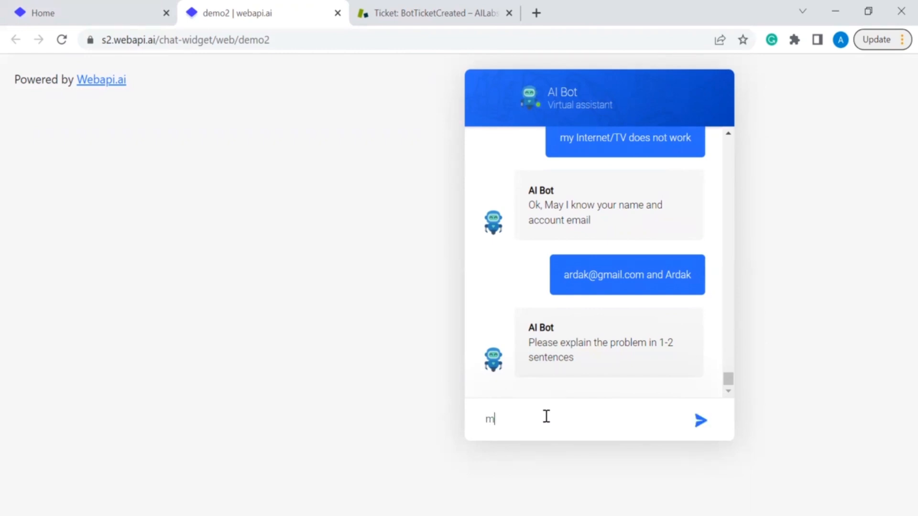
pyautogui.write('y inet does not work')
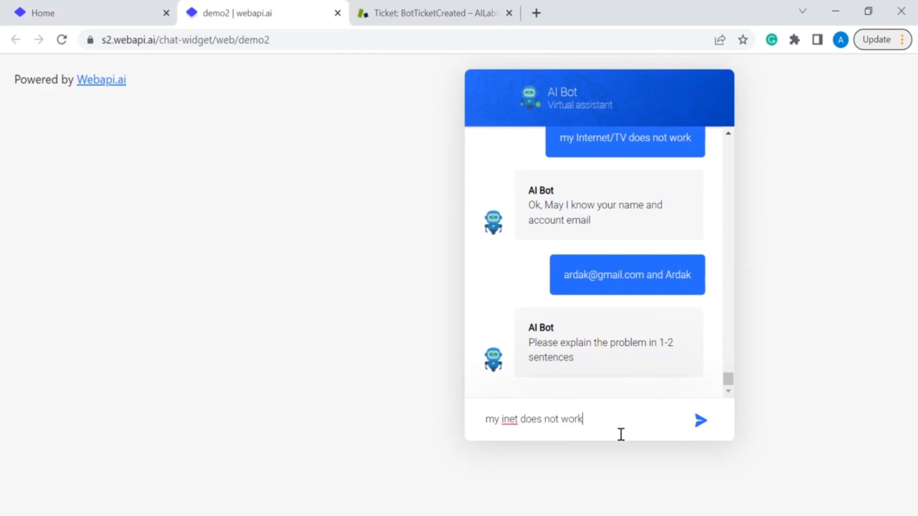
pyautogui.click(698, 429)
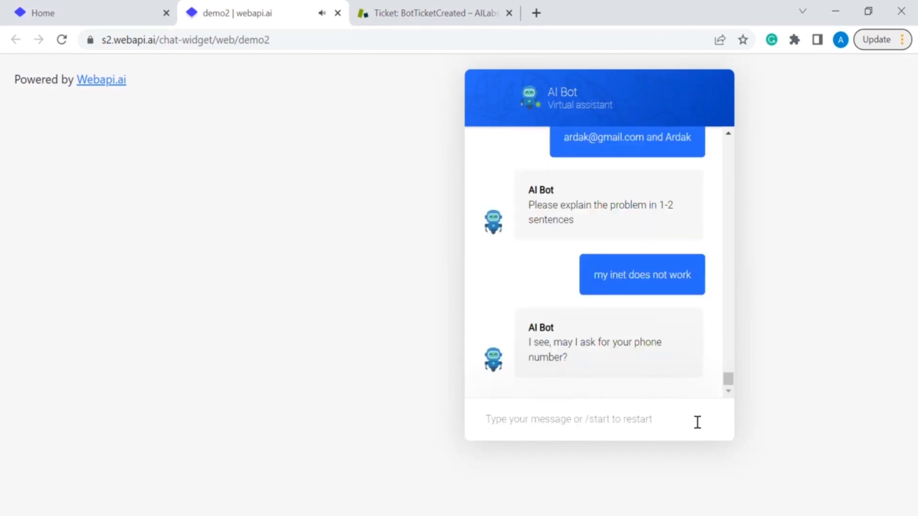
# Step: Send the contact phone number and address with zip code, then switch to Zendesk
pyautogui.press('Return')
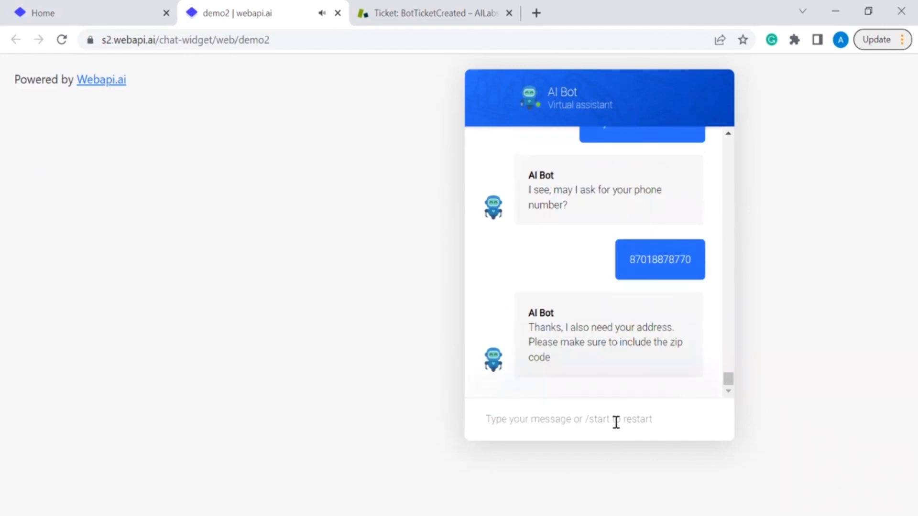
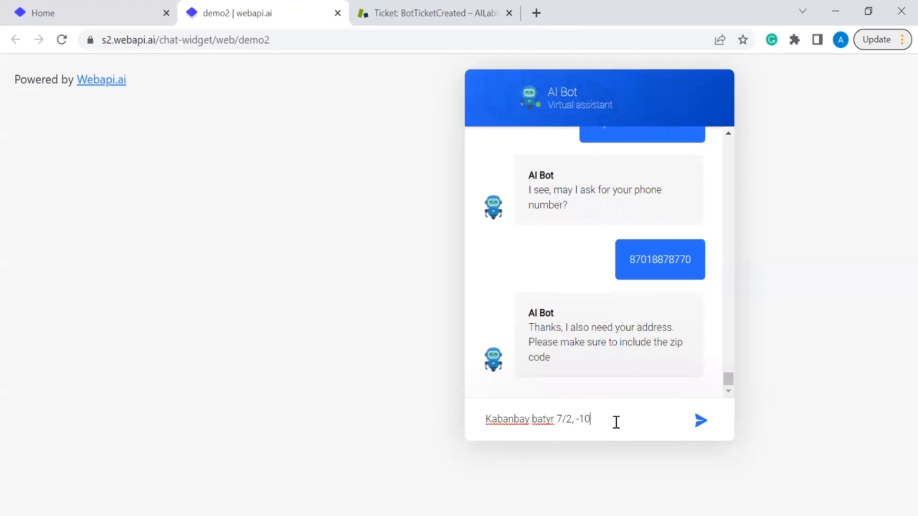
pyautogui.press('Return')
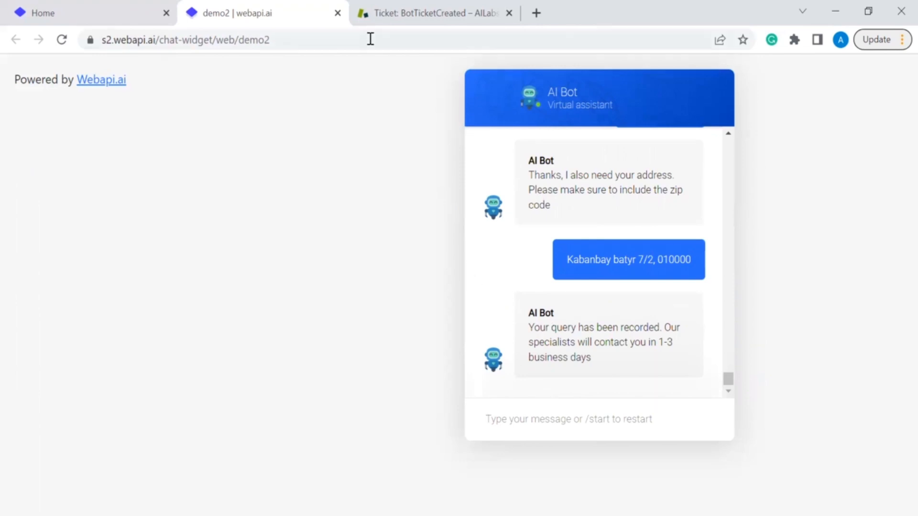
pyautogui.click(414, 17)
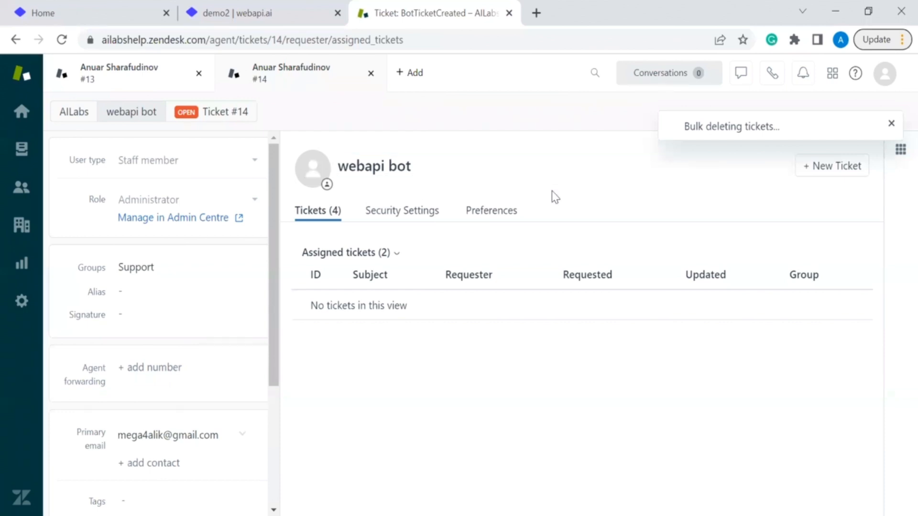
# Step: Reload Zendesk and open bot-created ticket #15, tagged created_by_bot and internet, then return to Webapi.ai
pyautogui.press('F5')
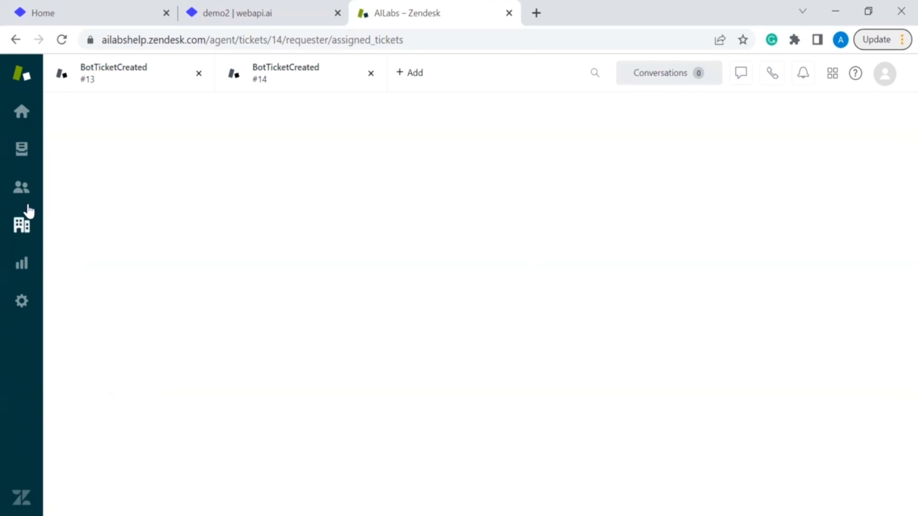
pyautogui.click(21, 152)
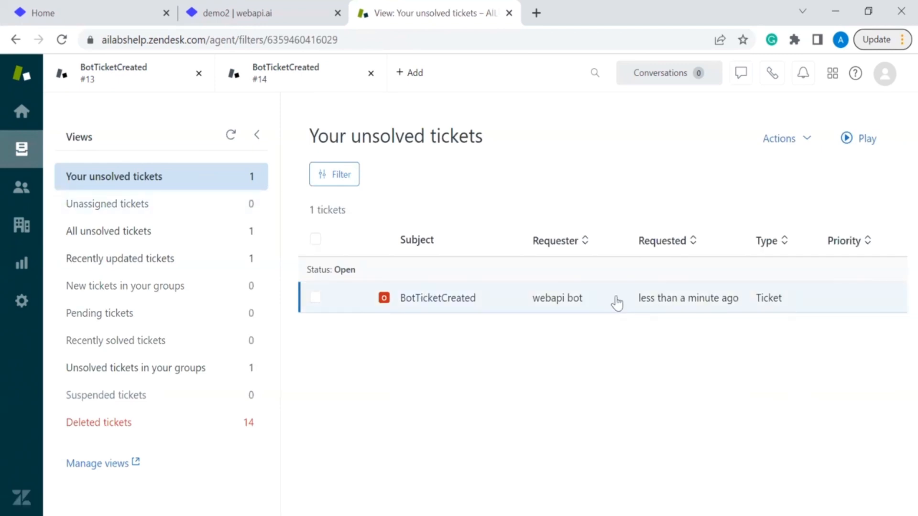
pyautogui.click(564, 301)
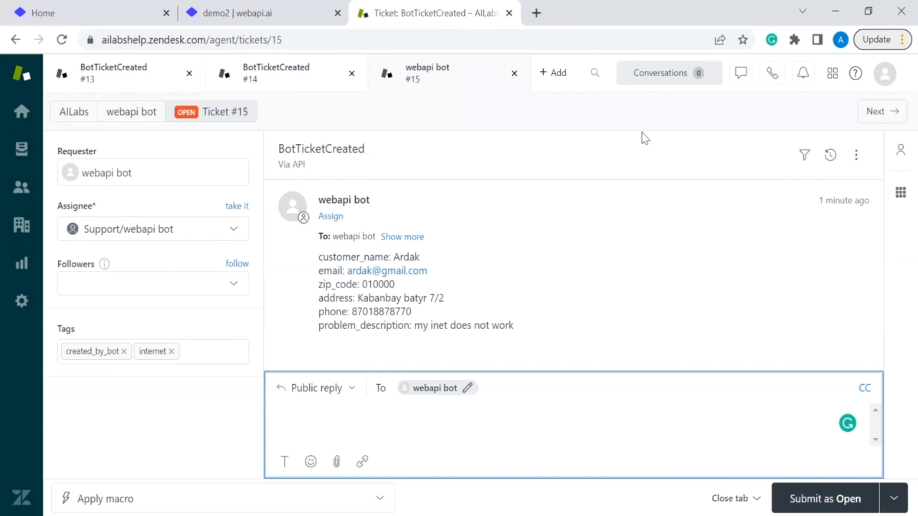
pyautogui.hotkey('alt', 'Tab')
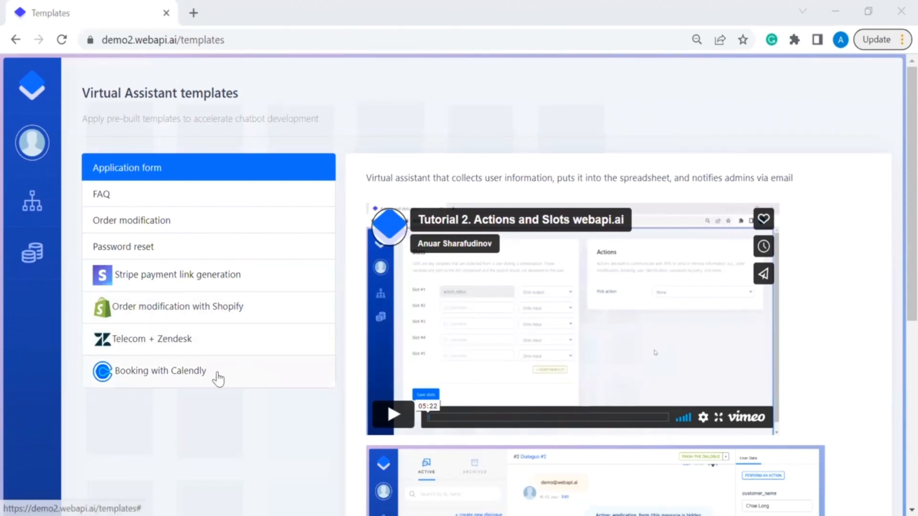
# Step: Apply the Booking with Calendly template, confirming the replacement and dismissing the success message
pyautogui.click(219, 378)
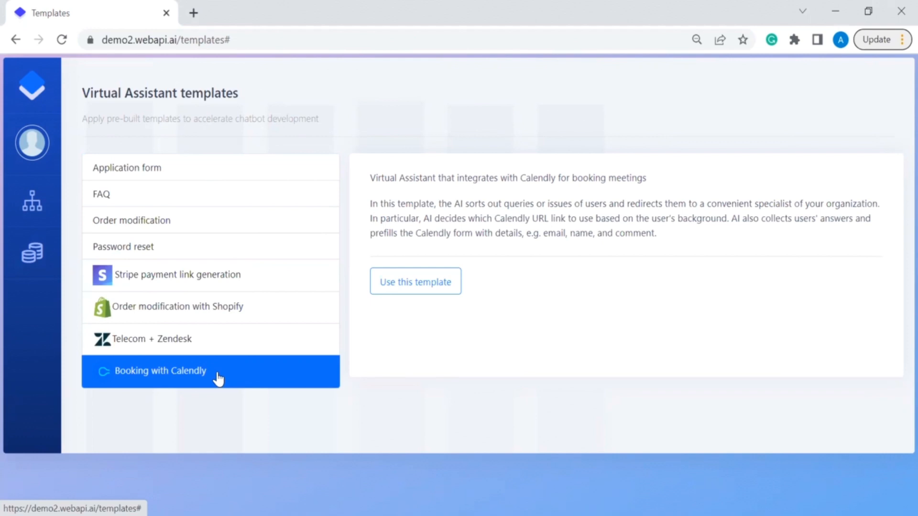
pyautogui.click(419, 290)
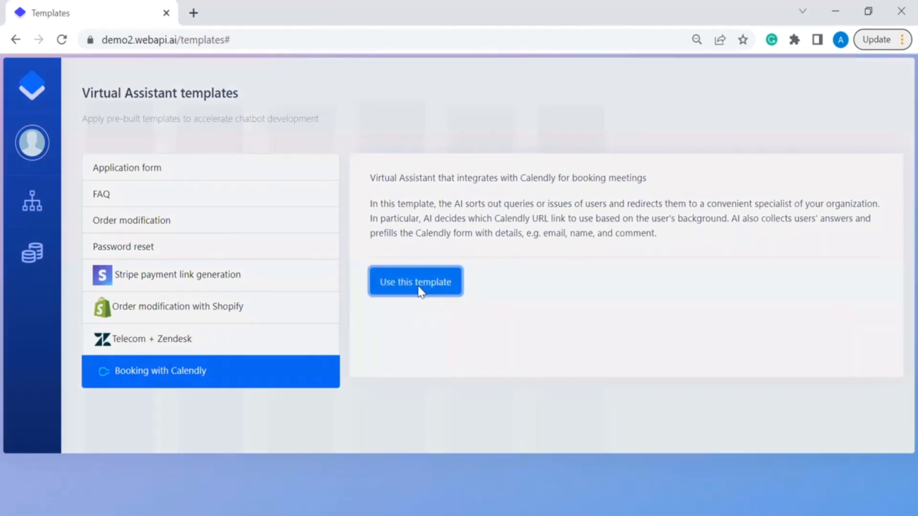
pyautogui.click(532, 206)
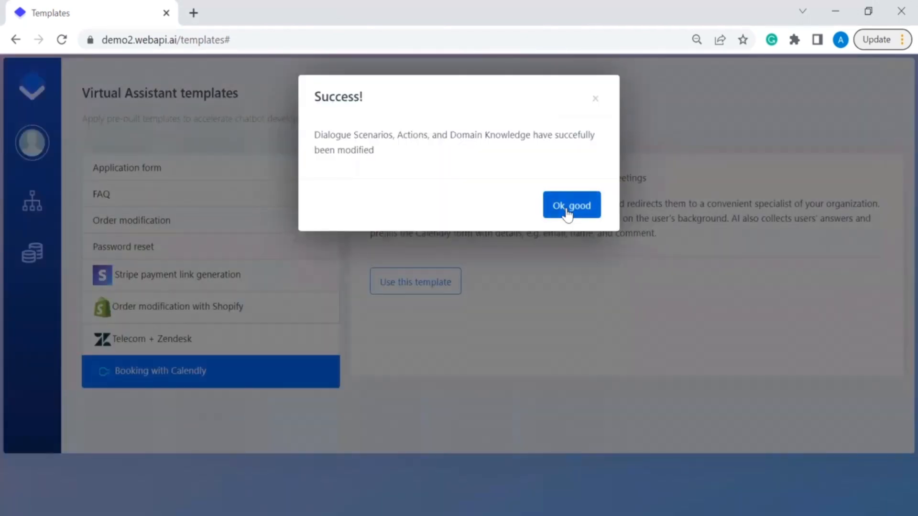
pyautogui.click(567, 213)
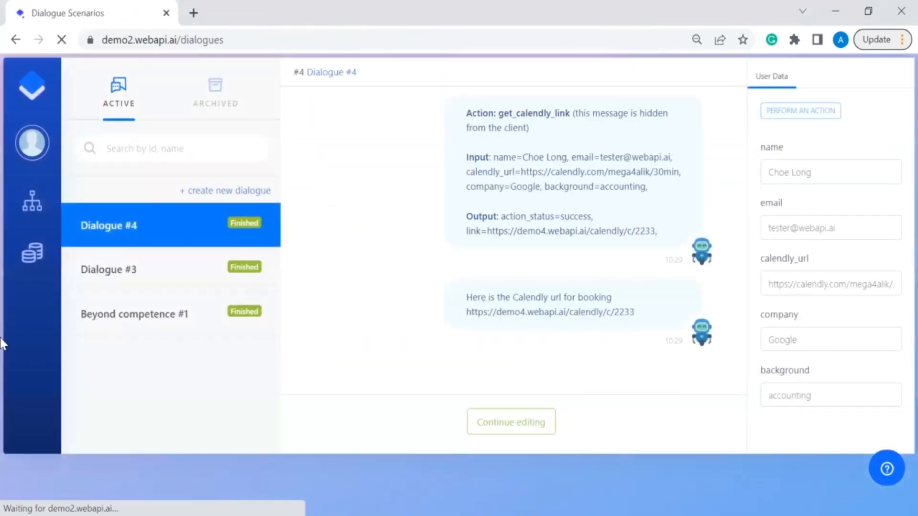
pyautogui.moveTo(33, 205)
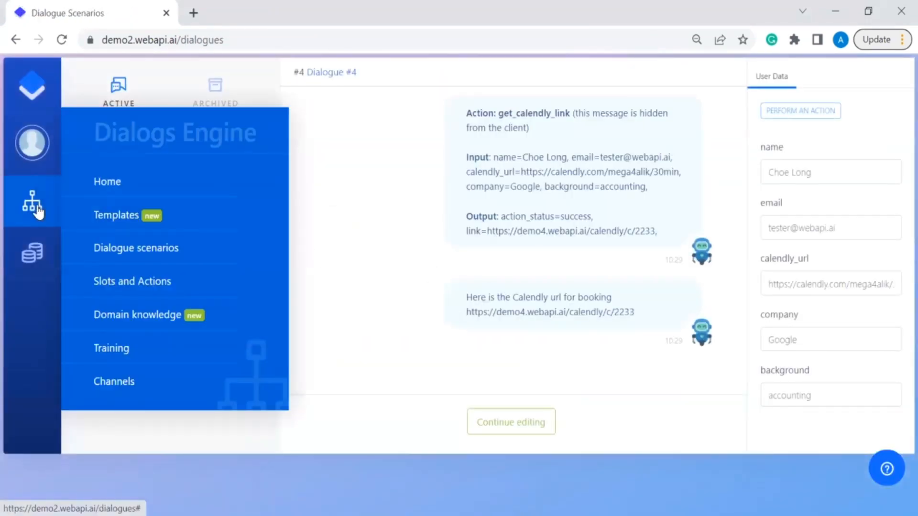
# Step: View the Domain Knowledge instructions: webapi 30min Calendly link for developers, mega4alik otherwise
pyautogui.click(136, 316)
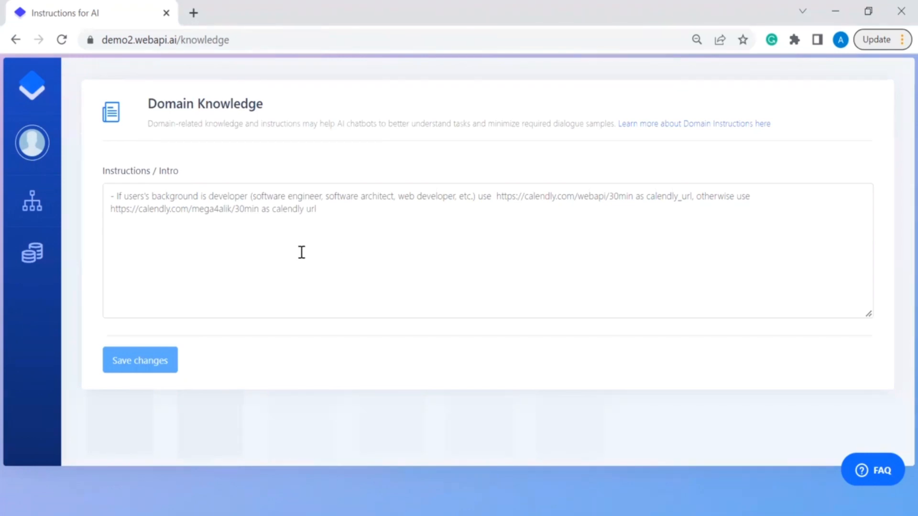
pyautogui.moveTo(51, 235)
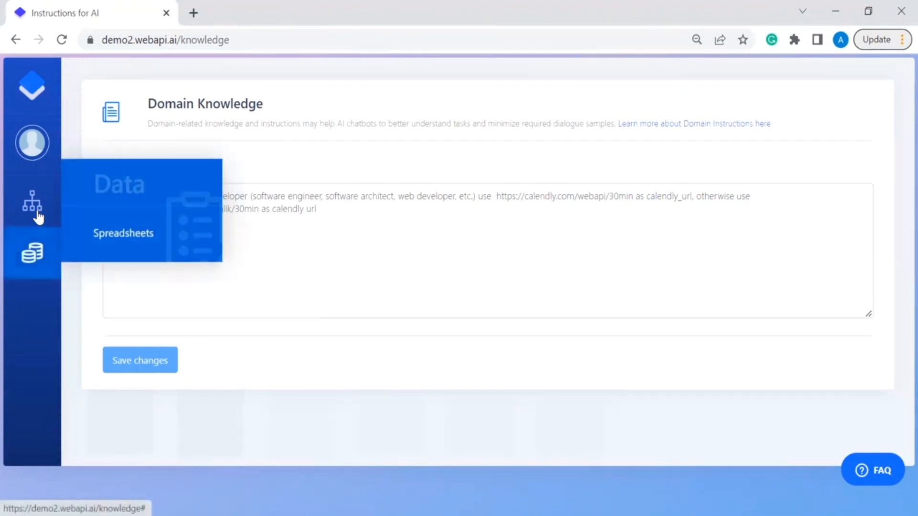
pyautogui.moveTo(36, 213)
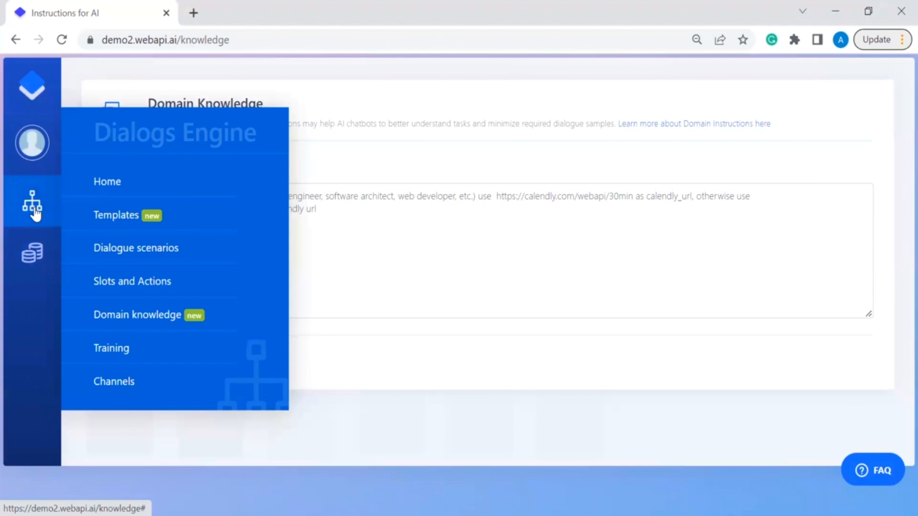
# Step: Open Dialogue #3 and read through to its calendly.com/webapi/30min booking link ending c/1111
pyautogui.click(155, 250)
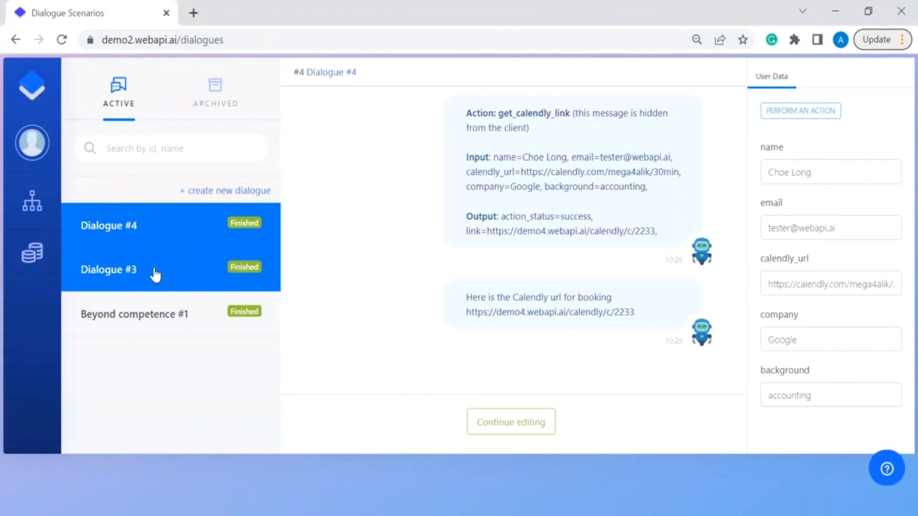
pyautogui.click(154, 269)
pyautogui.scroll(10, 408, 238)
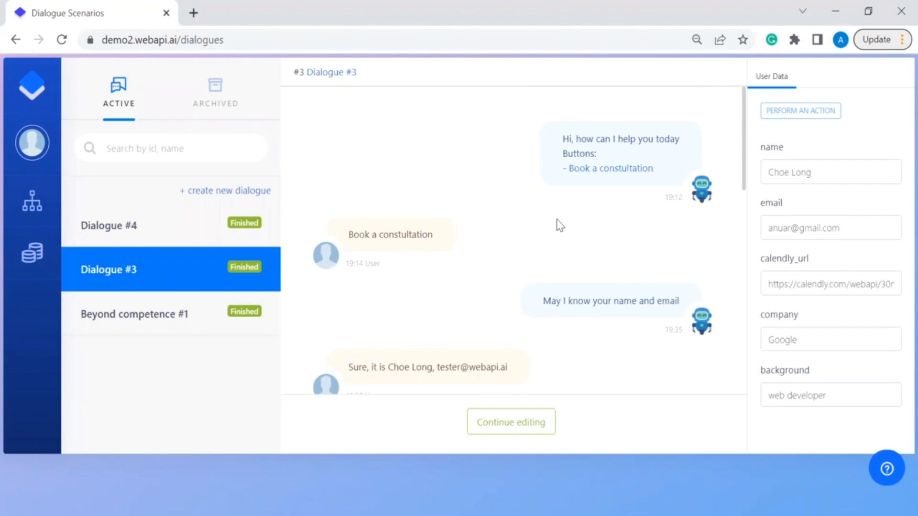
pyautogui.scroll(-1, 560, 225)
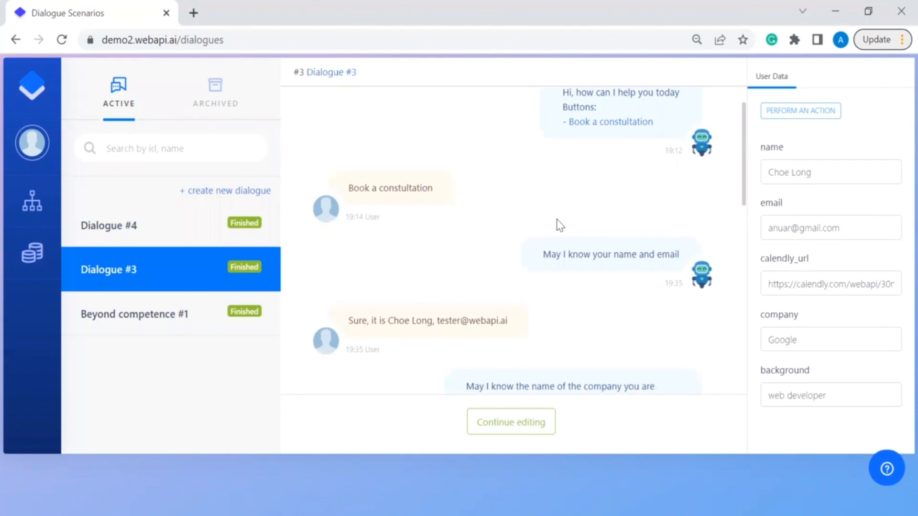
pyautogui.scroll(-1, 560, 225)
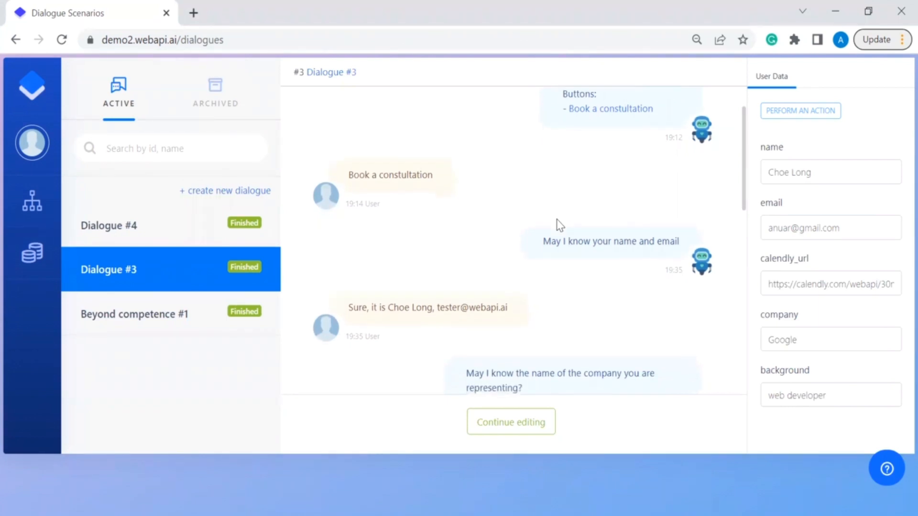
pyautogui.scroll(-2, 560, 225)
pyautogui.scroll(-3, 560, 225)
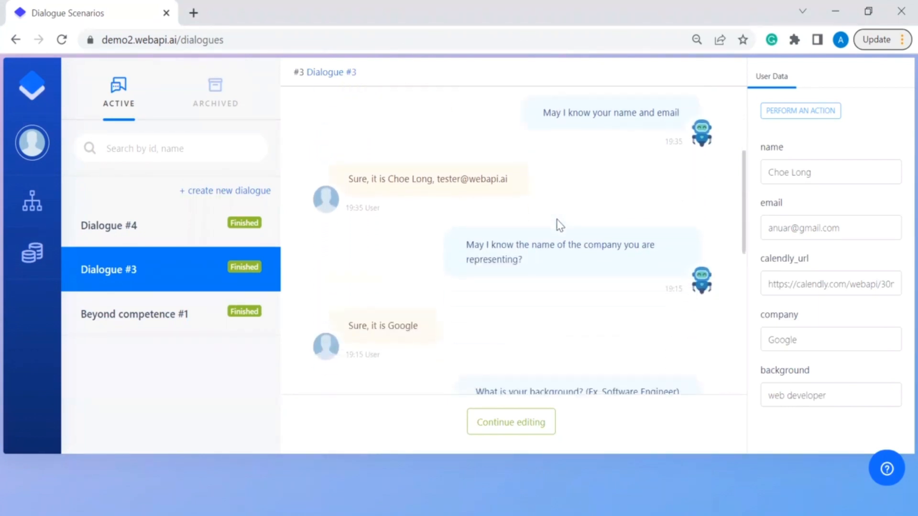
pyautogui.scroll(-2, 560, 225)
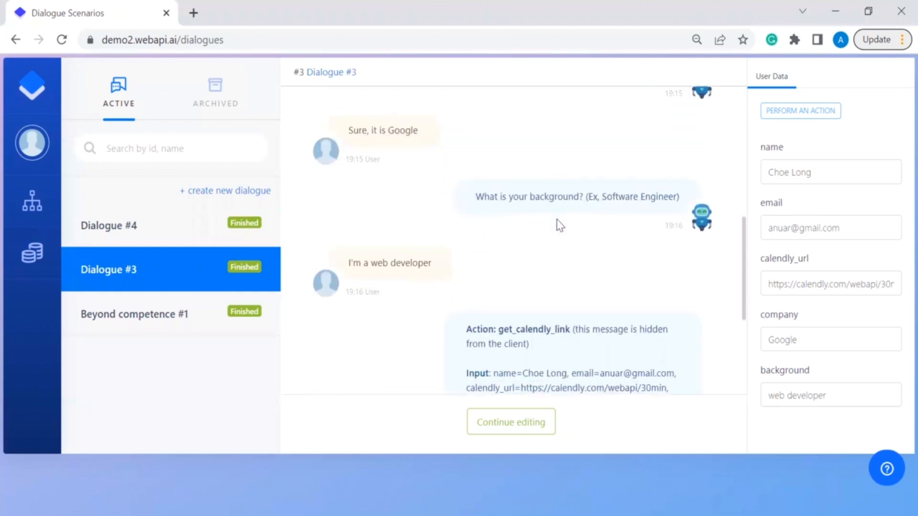
pyautogui.scroll(-2, 559, 225)
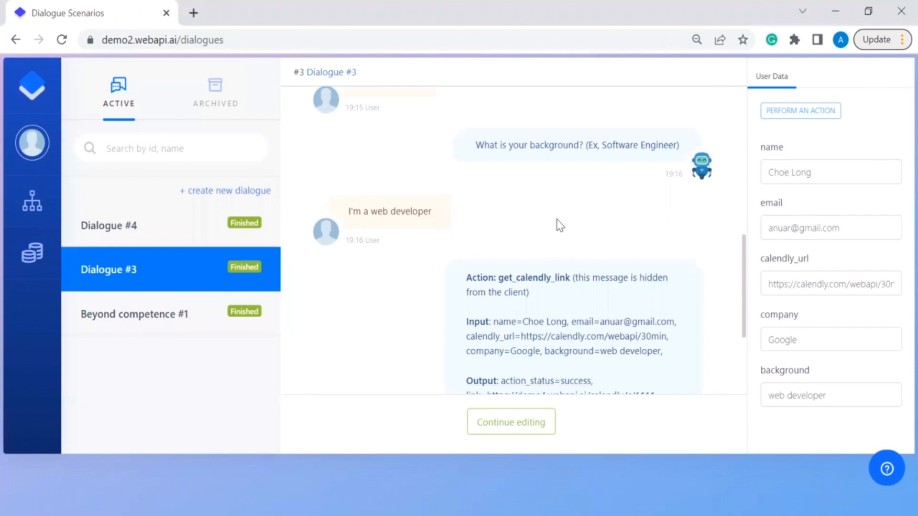
pyautogui.scroll(-2, 559, 225)
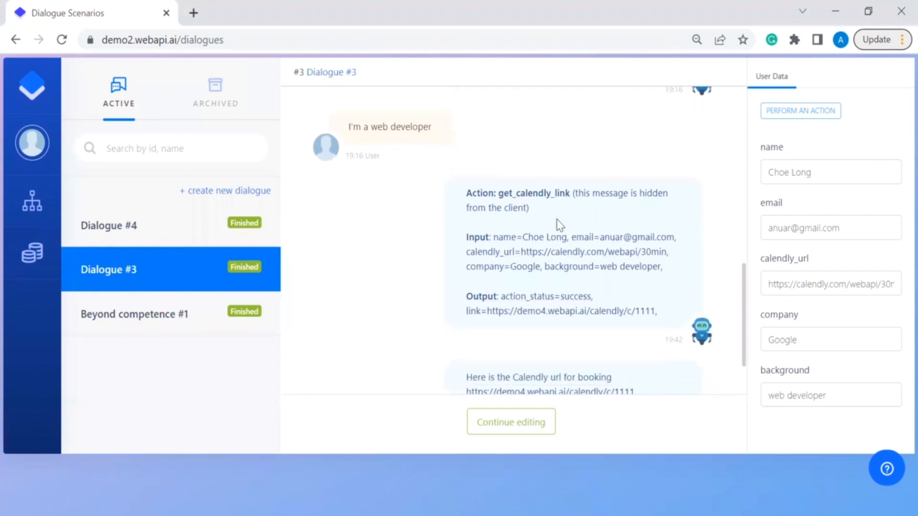
pyautogui.scroll(-1, 559, 225)
pyautogui.scroll(3, 560, 225)
pyautogui.scroll(-2, 560, 225)
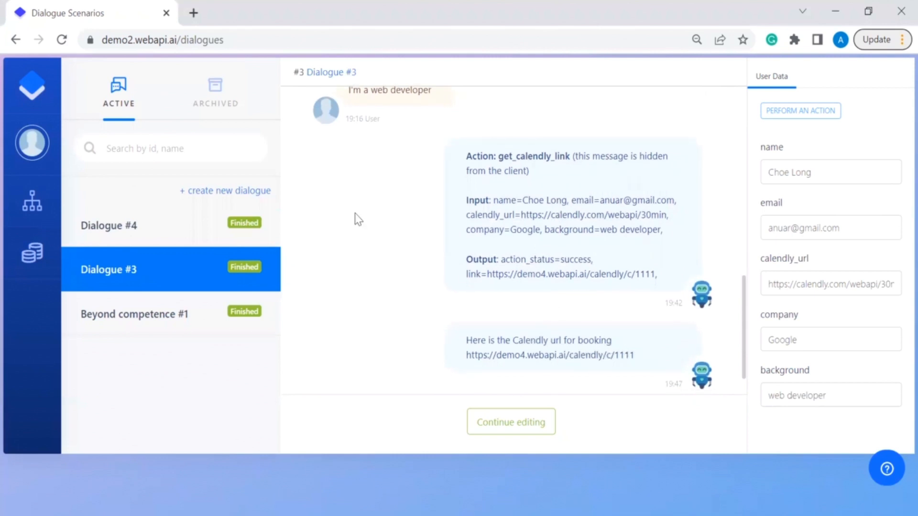
# Step: Open Dialogue #4 and inspect its calendly_url value
pyautogui.click(165, 234)
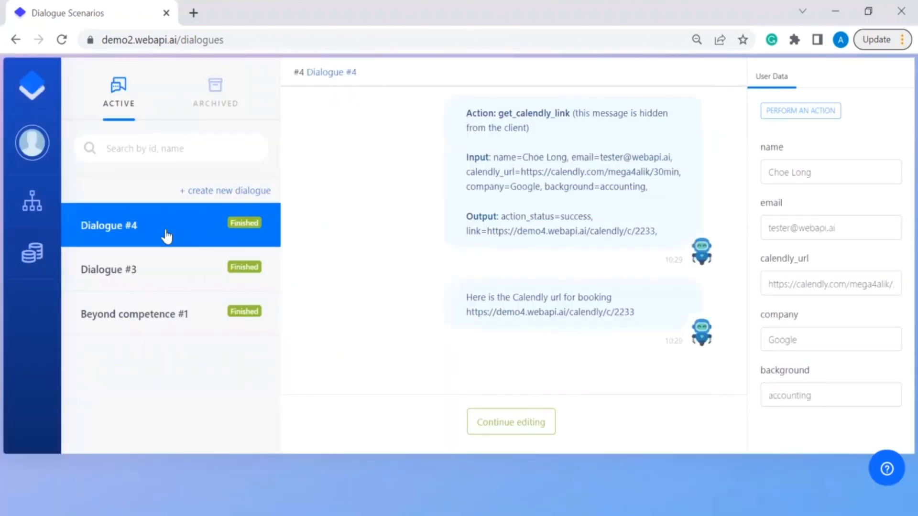
pyautogui.scroll(5, 325, 238)
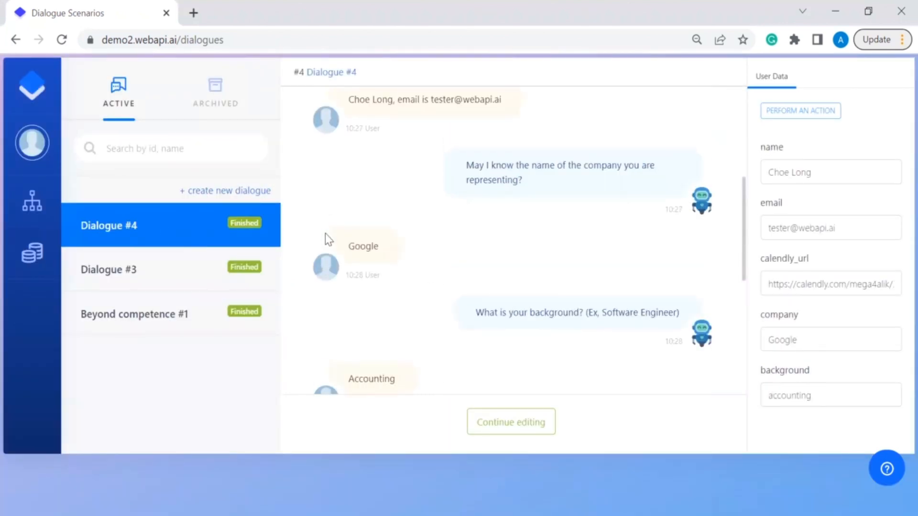
pyautogui.scroll(3, 328, 239)
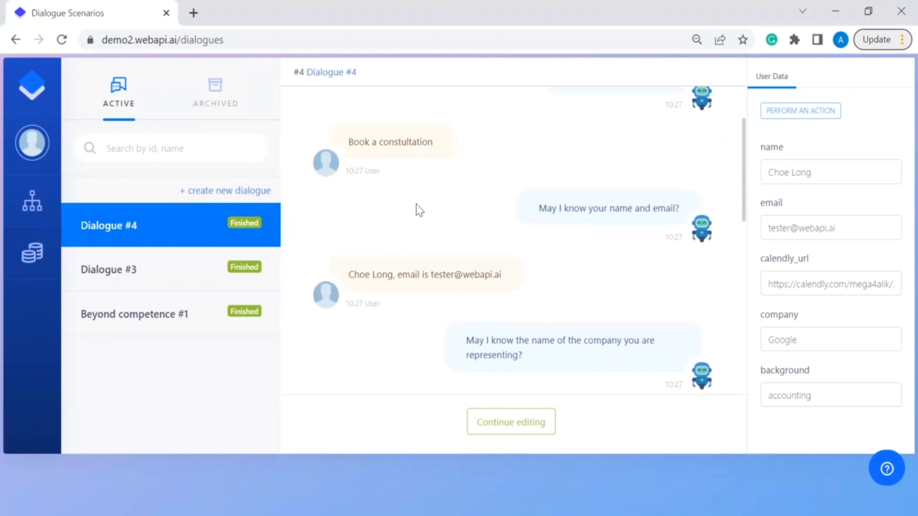
pyautogui.scroll(-7, 419, 211)
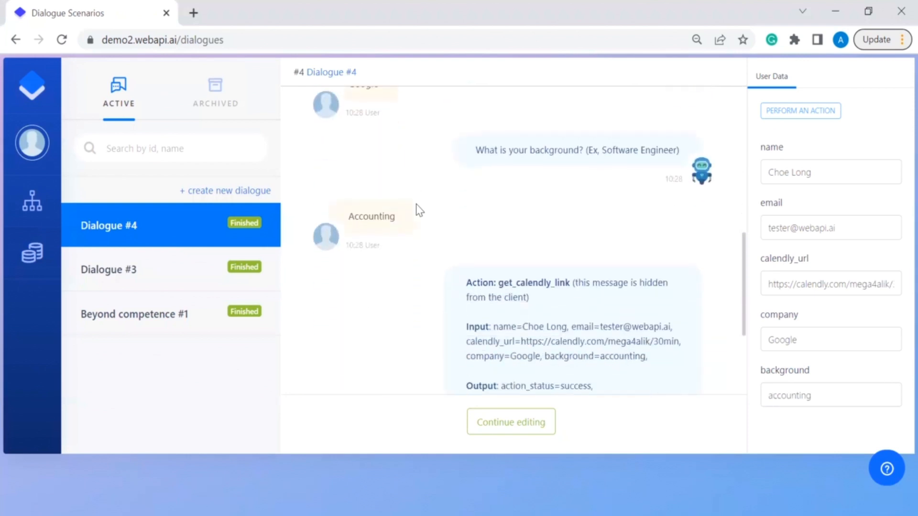
pyautogui.scroll(-1, 419, 210)
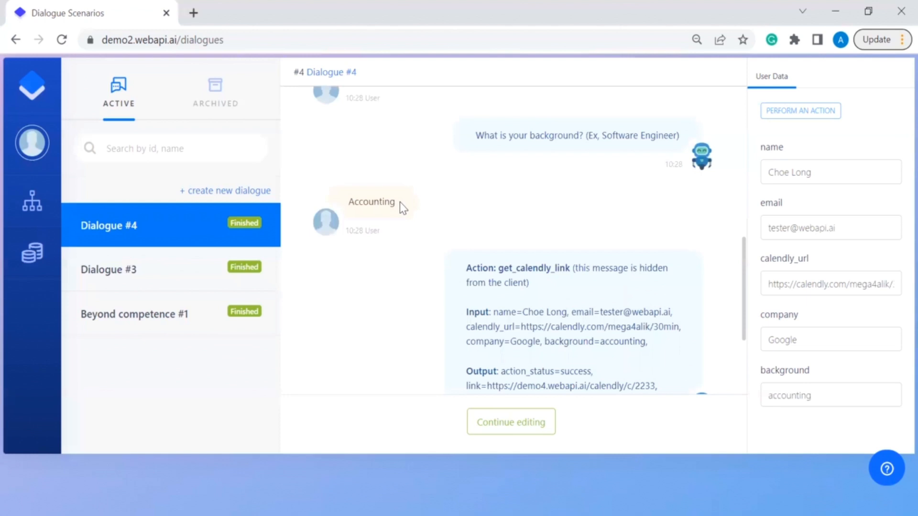
pyautogui.scroll(-3, 535, 229)
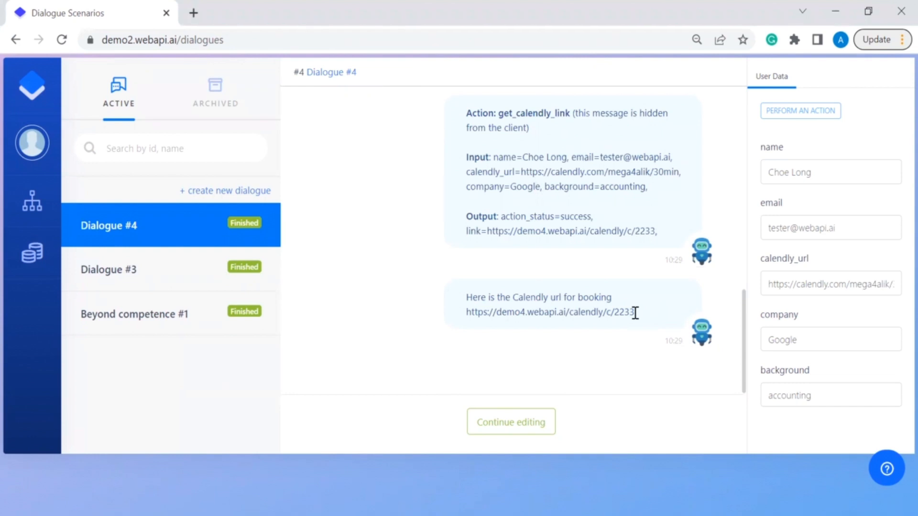
pyautogui.click(869, 284)
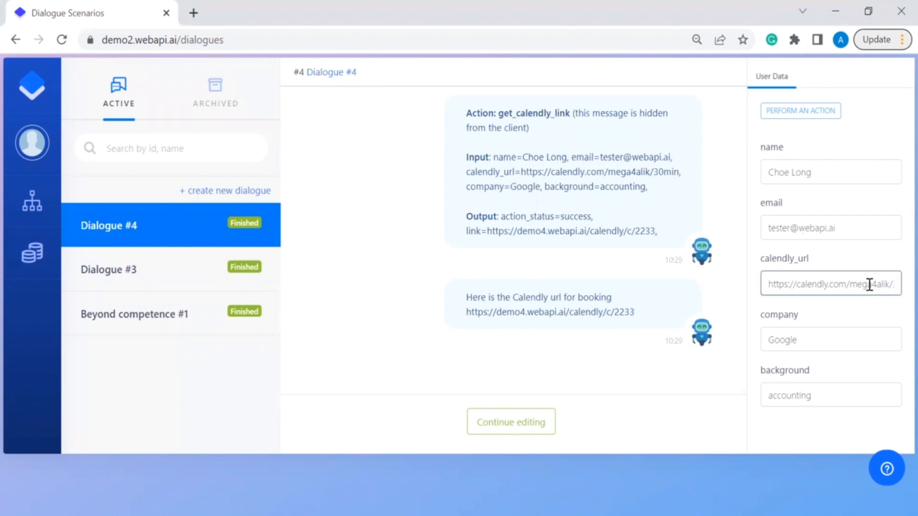
pyautogui.scroll(1, 587, 270)
pyautogui.scroll(3, 586, 271)
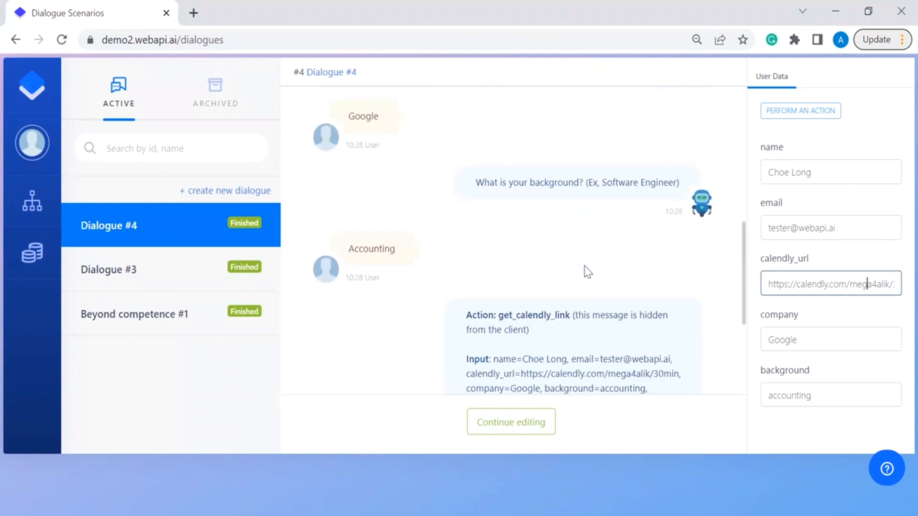
# Step: Reopen Dialogue #3 and inspect its webapi/30min calendly_url value
pyautogui.click(185, 276)
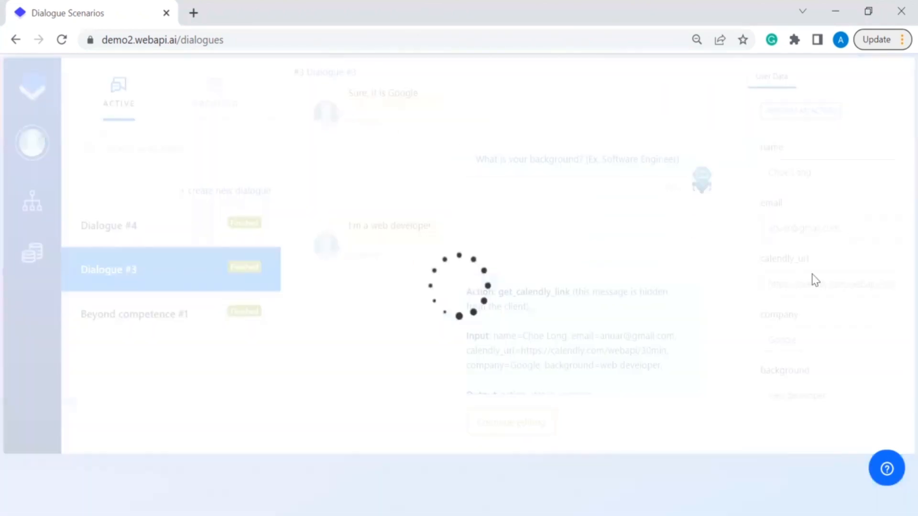
pyautogui.click(867, 292)
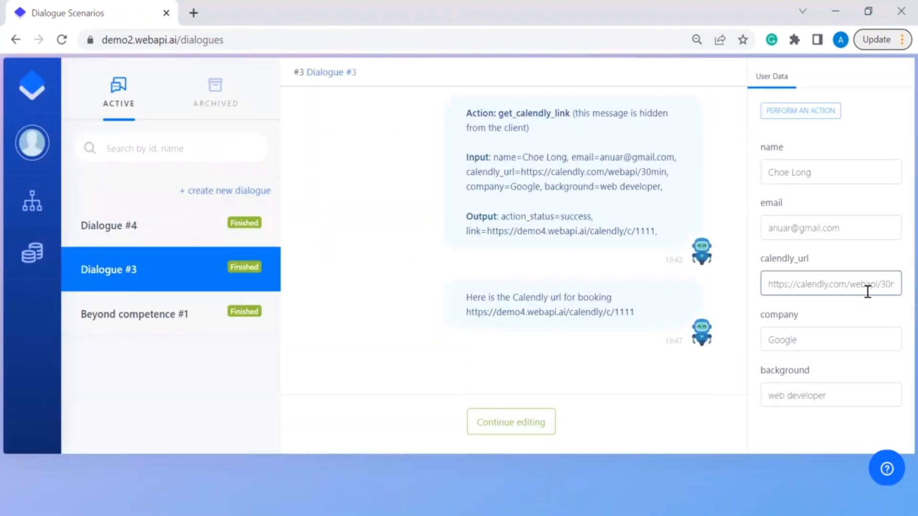
pyautogui.scroll(6, 602, 289)
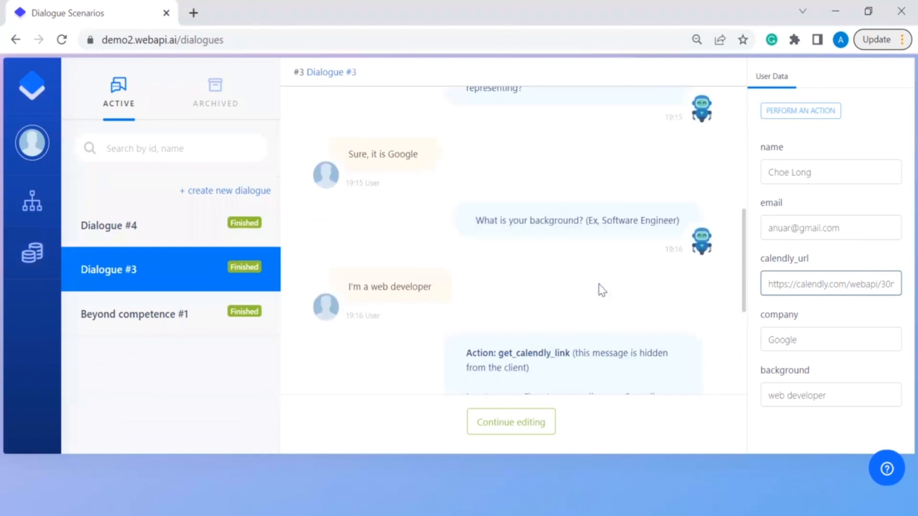
pyautogui.scroll(-4, 602, 290)
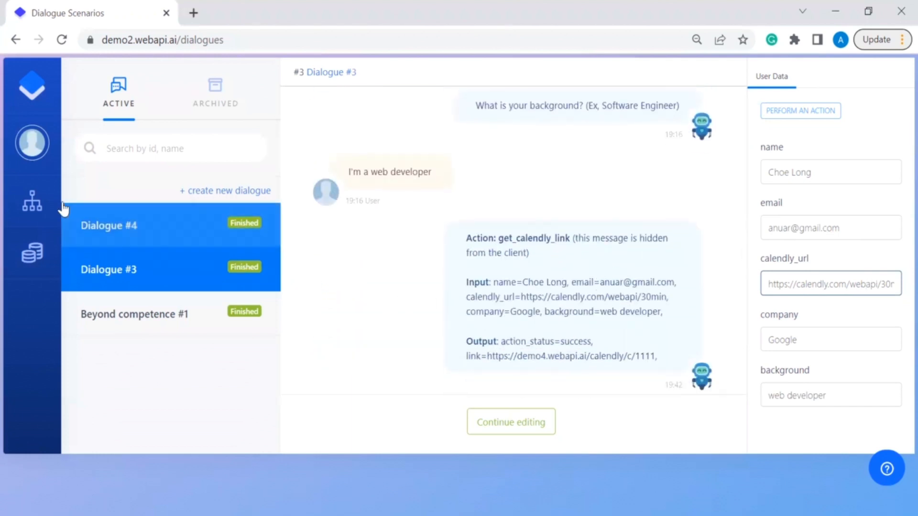
pyautogui.moveTo(36, 200)
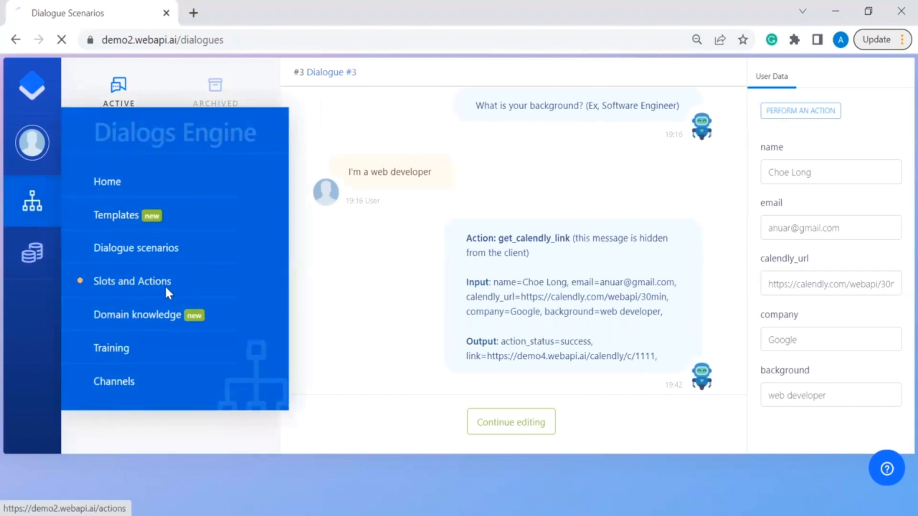
# Step: Pick the get_calendly_link action to view its GET /calendly/get_link integration and link output slot
pyautogui.click(165, 286)
pyautogui.click(679, 200)
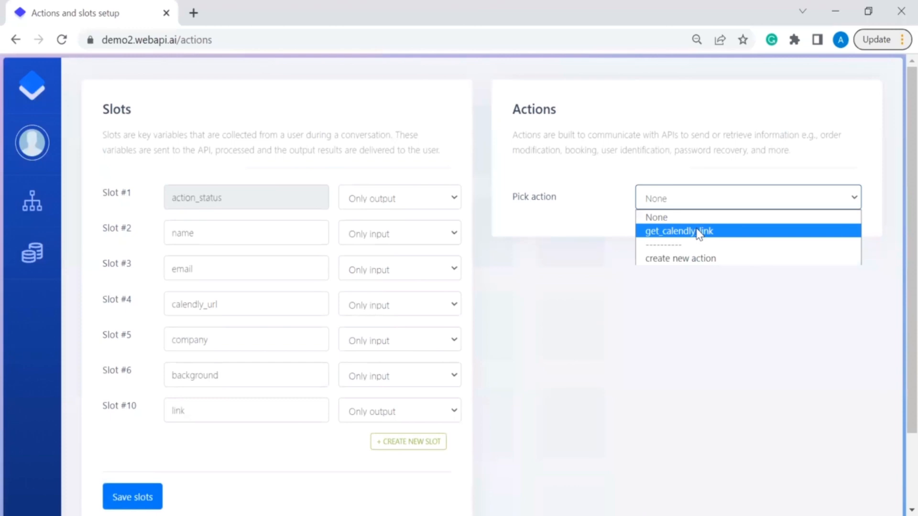
pyautogui.click(698, 232)
pyautogui.scroll(-10, 805, 366)
pyautogui.scroll(-5, 807, 367)
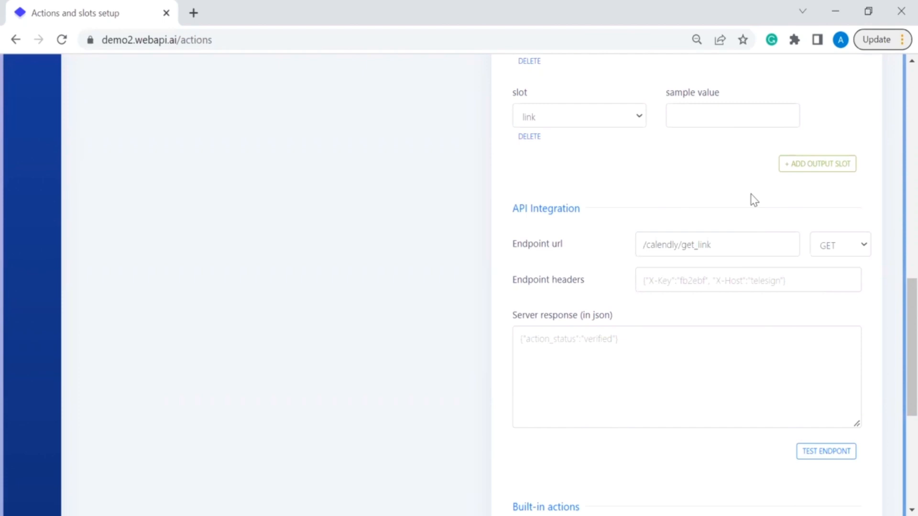
pyautogui.scroll(15, 754, 200)
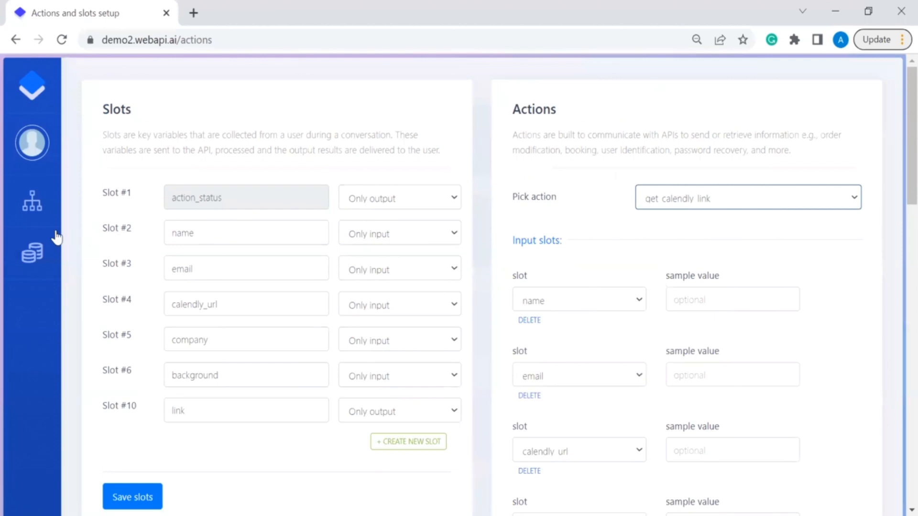
pyautogui.moveTo(37, 205)
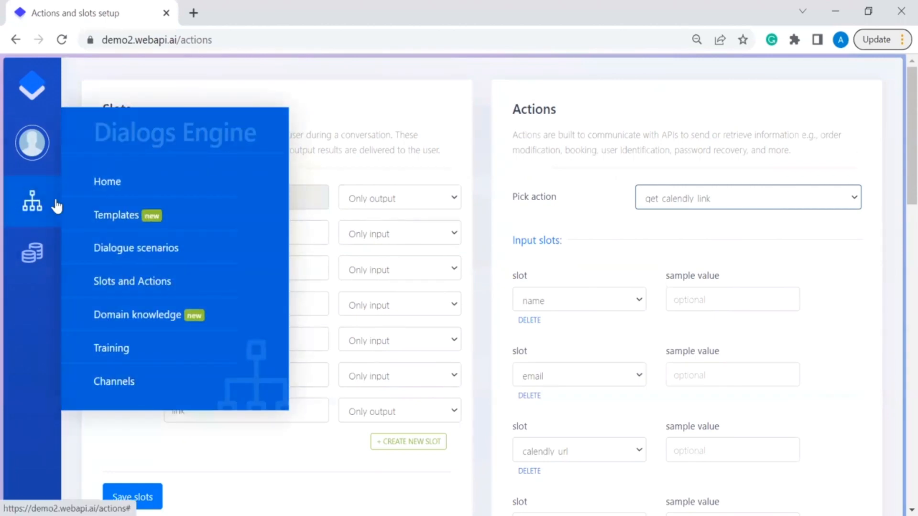
# Step: From the home page, open the chat widget test, restart with /start and choose Book a consultation
pyautogui.click(117, 184)
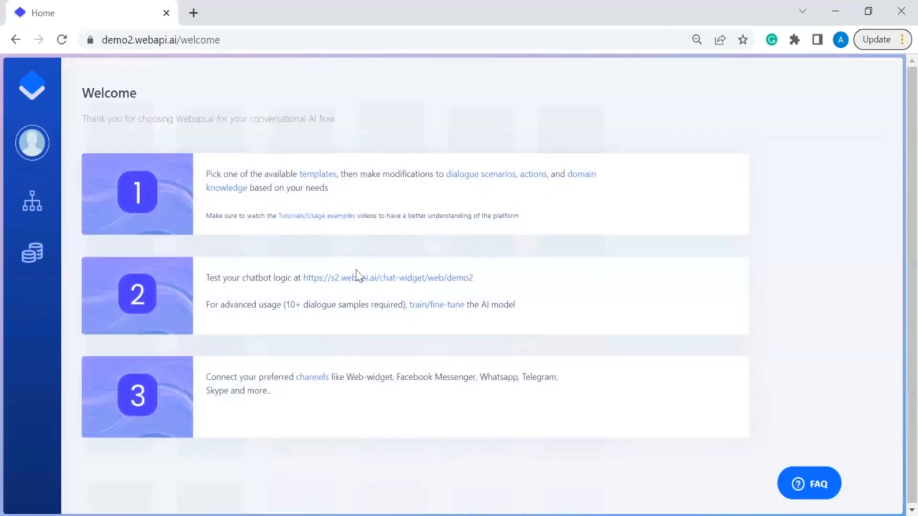
pyautogui.click(369, 283)
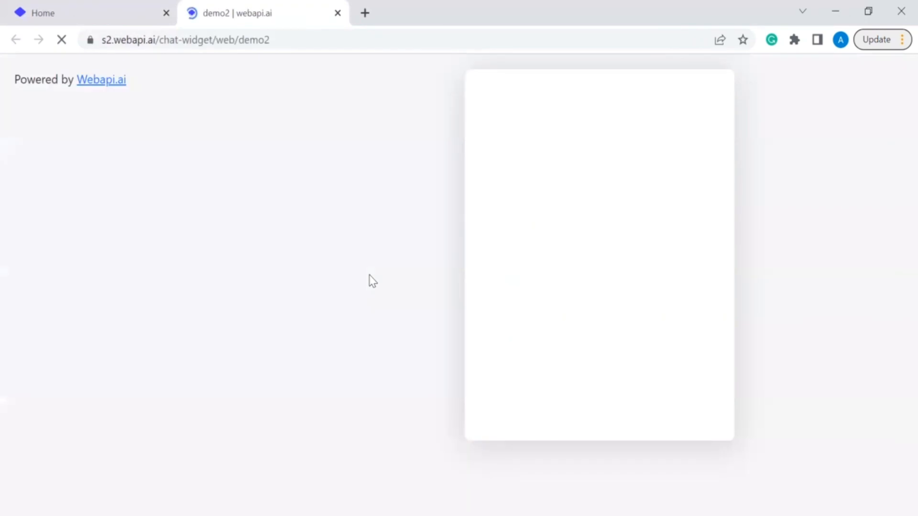
pyautogui.click(637, 411)
pyautogui.write('/start')
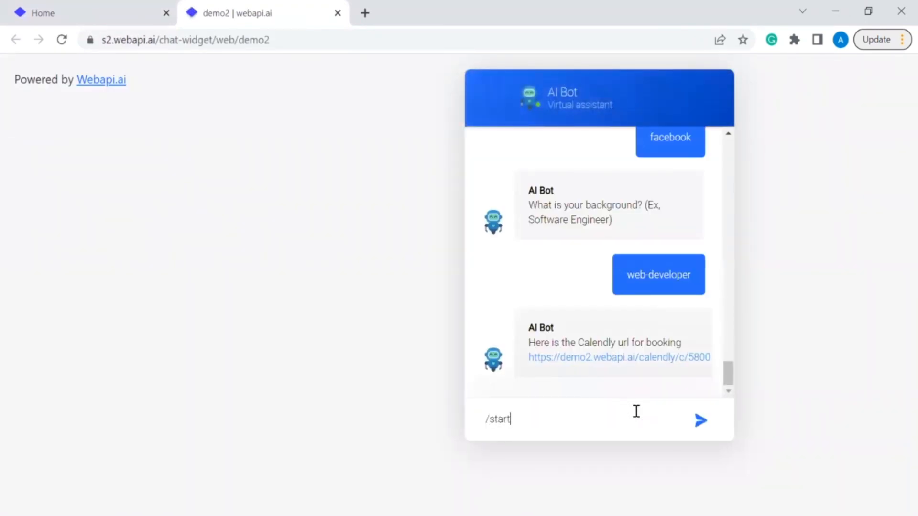
pyautogui.press('Return')
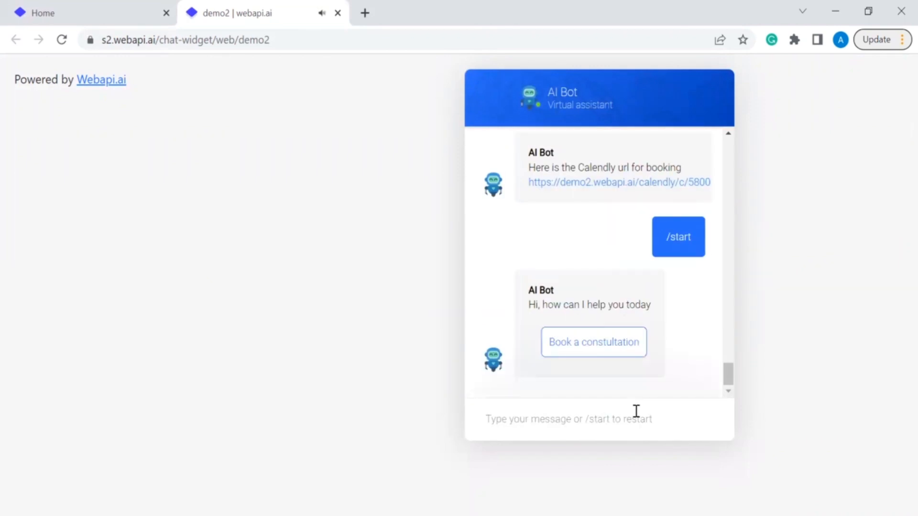
pyautogui.click(624, 351)
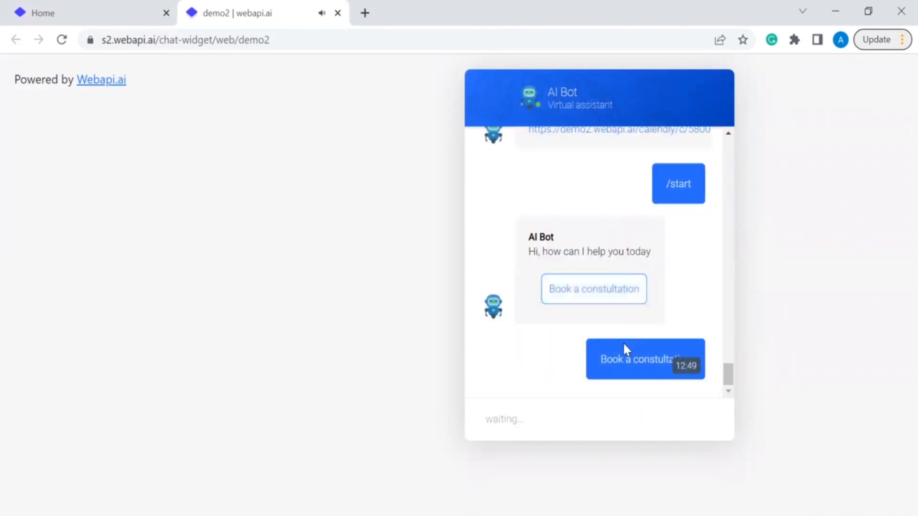
# Step: Reply with a name and e-mail, company 'ailabs' and background 'marketing'
pyautogui.click(571, 420)
pyautogui.write('arman an')
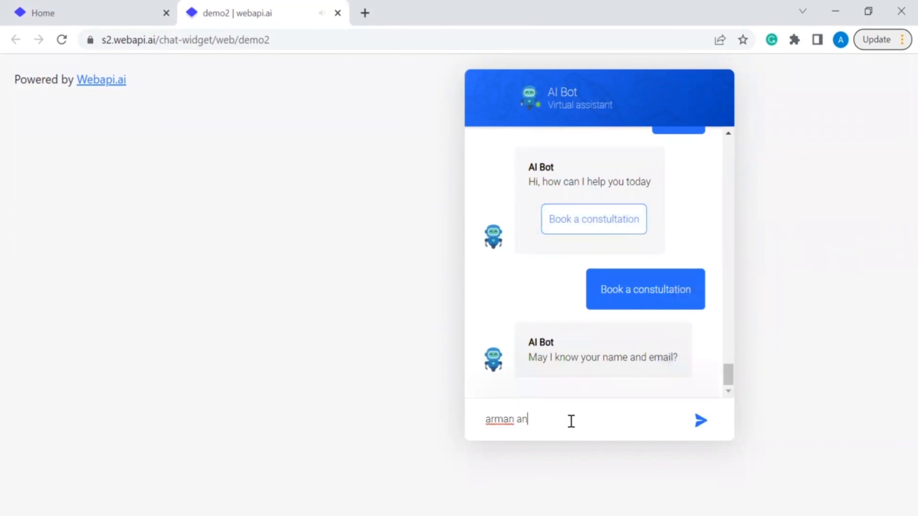
pyautogui.press('Return')
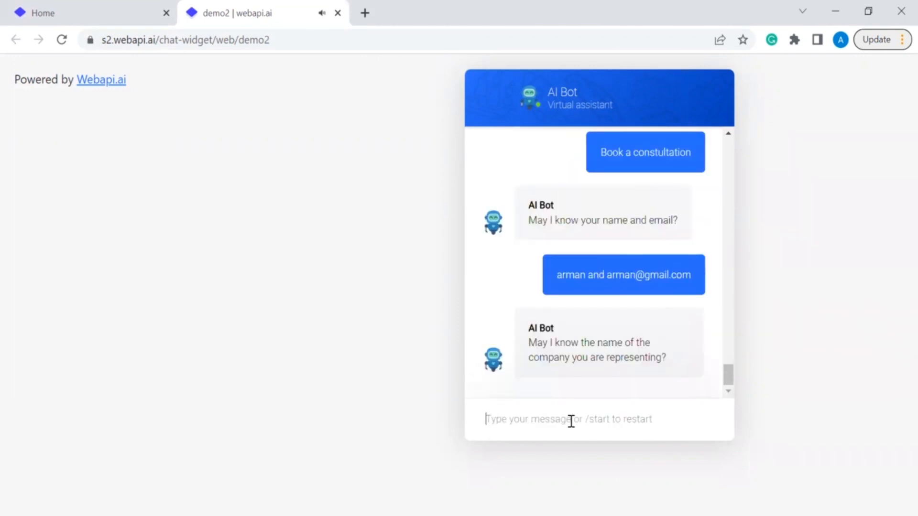
pyautogui.click(571, 421)
pyautogui.write('ailabs')
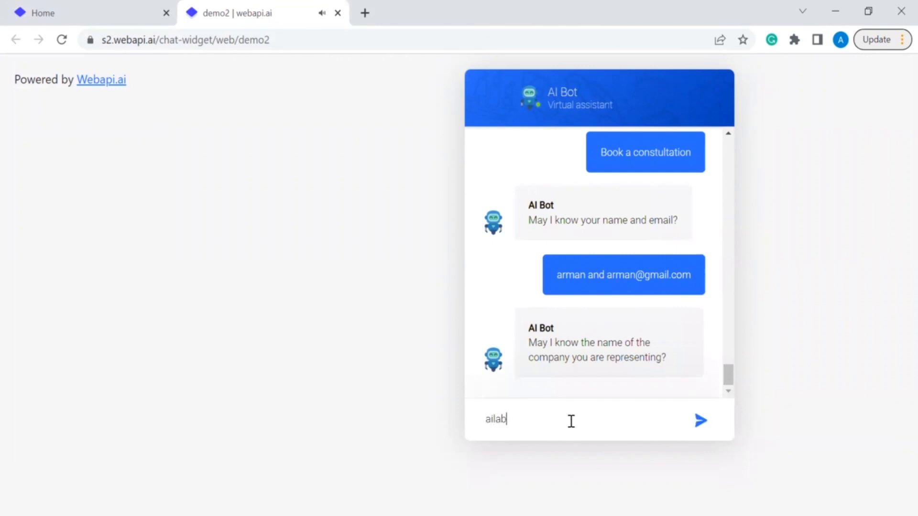
pyautogui.press('Return')
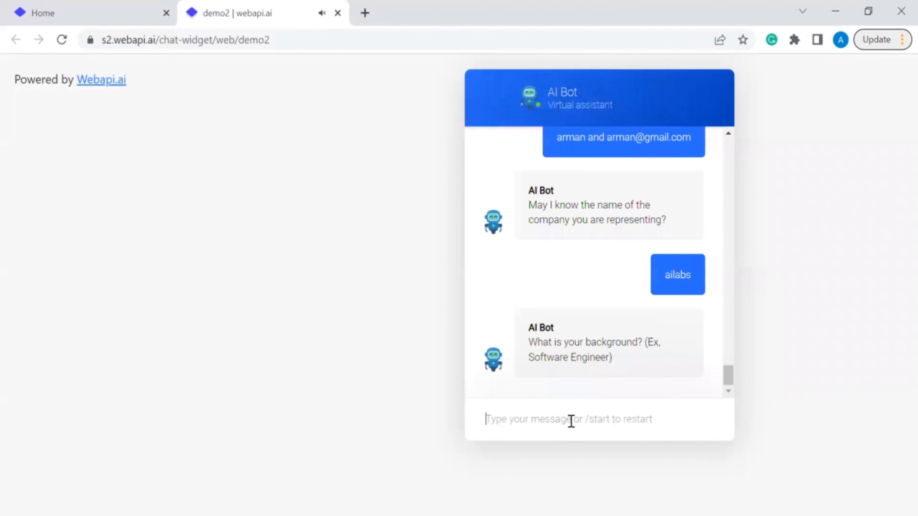
pyautogui.write('marketing')
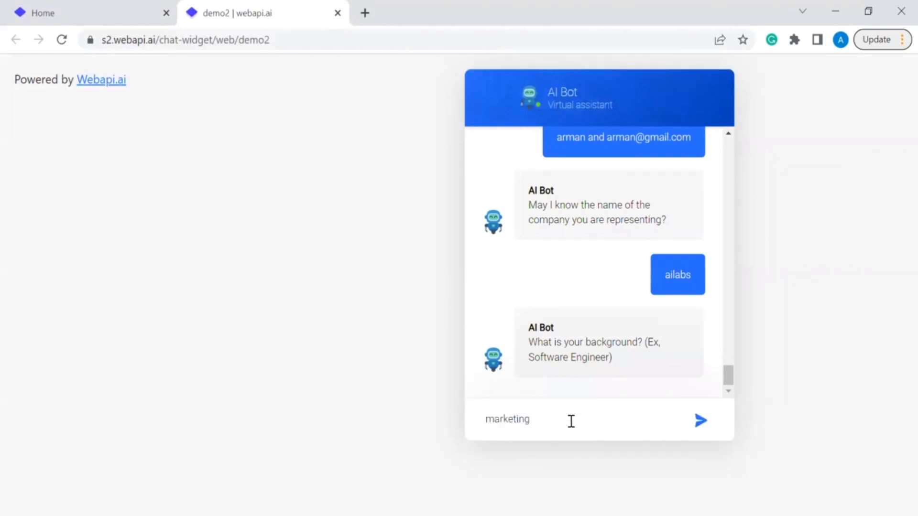
pyautogui.press('Return')
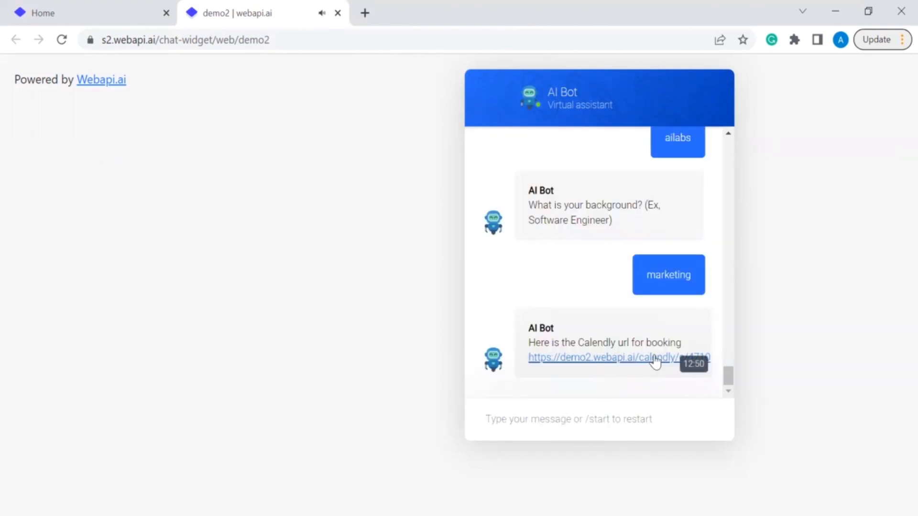
# Step: Open the bot's Calendly link to the 'For non technical people' 30 Minute Meeting, then return to chat
pyautogui.click(654, 357)
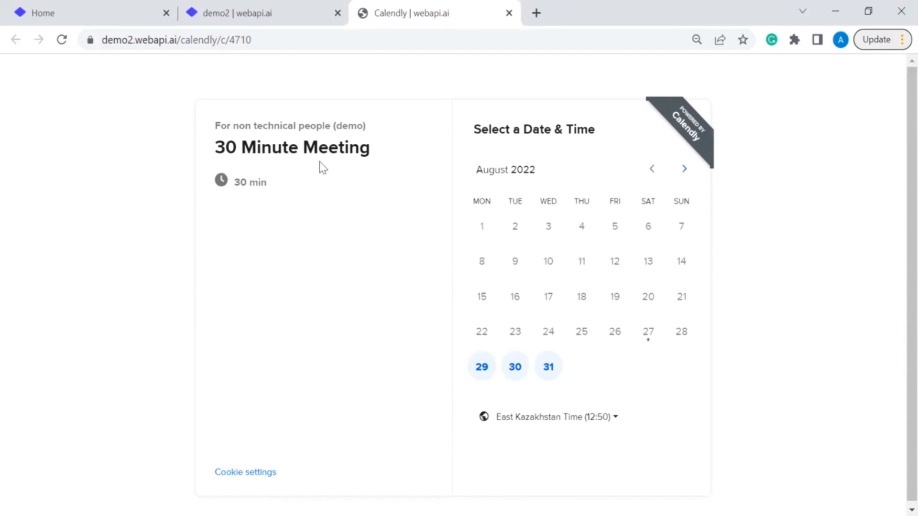
pyautogui.click(253, 0)
pyautogui.click(559, 418)
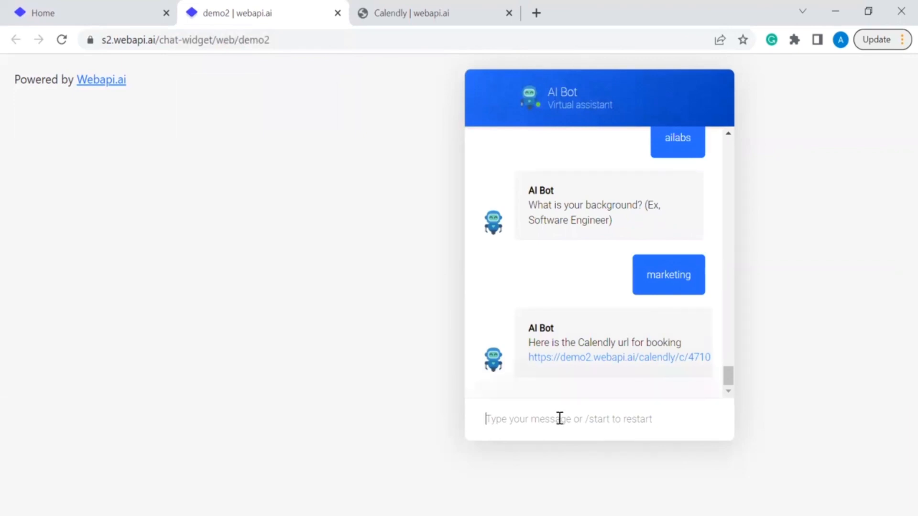
# Step: Restart the chat with /start and choose Book a consultation again
pyautogui.write('/start')
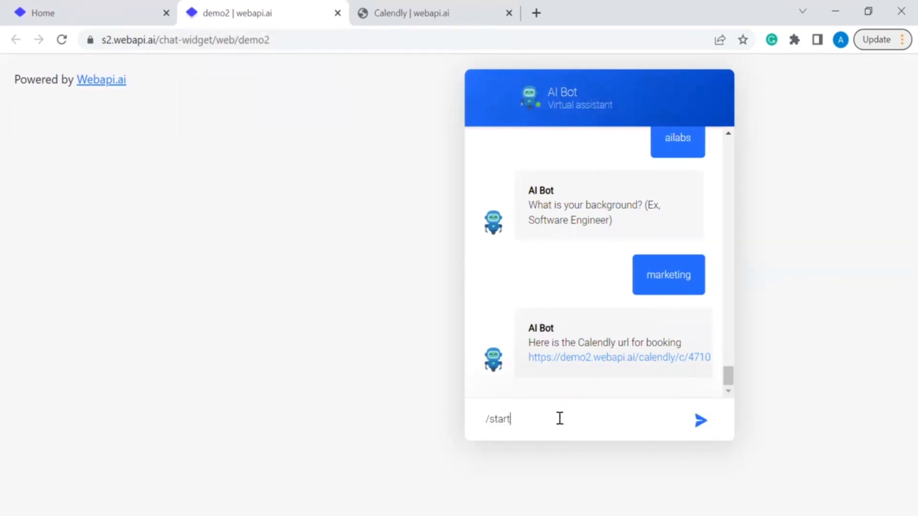
pyautogui.press('Return')
pyautogui.click(595, 348)
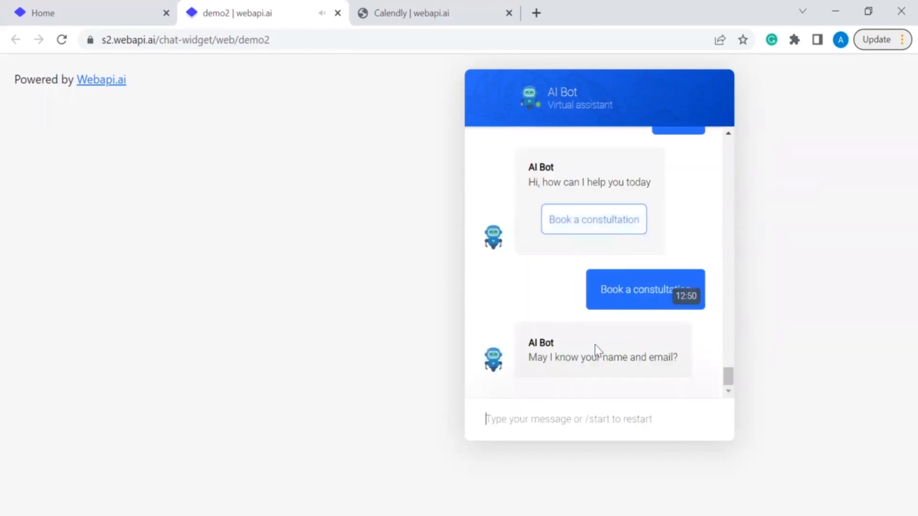
# Step: Reply with a name and e-mail, company 'google' and background 'web architect'
pyautogui.write('a')
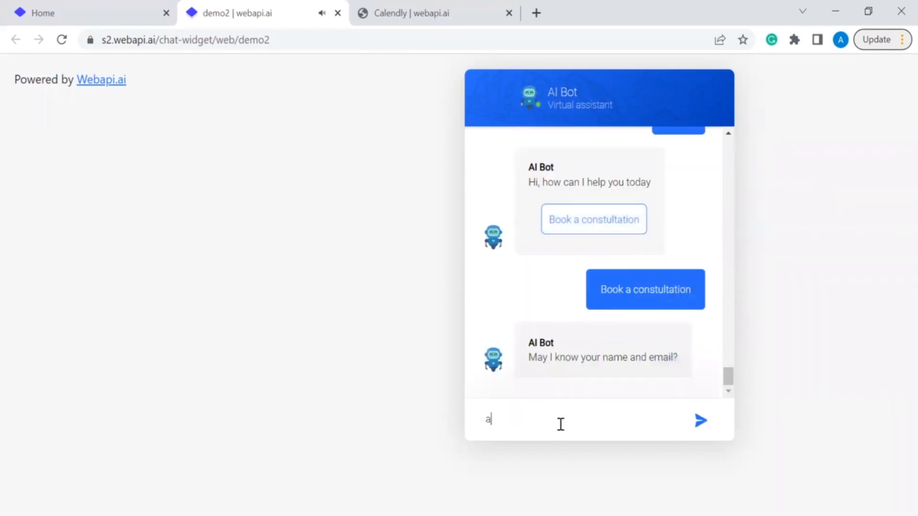
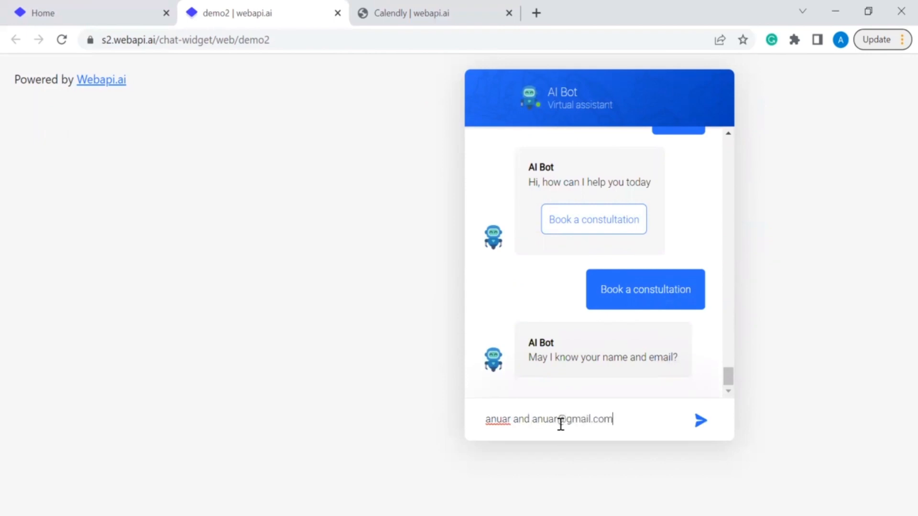
pyautogui.press('Return')
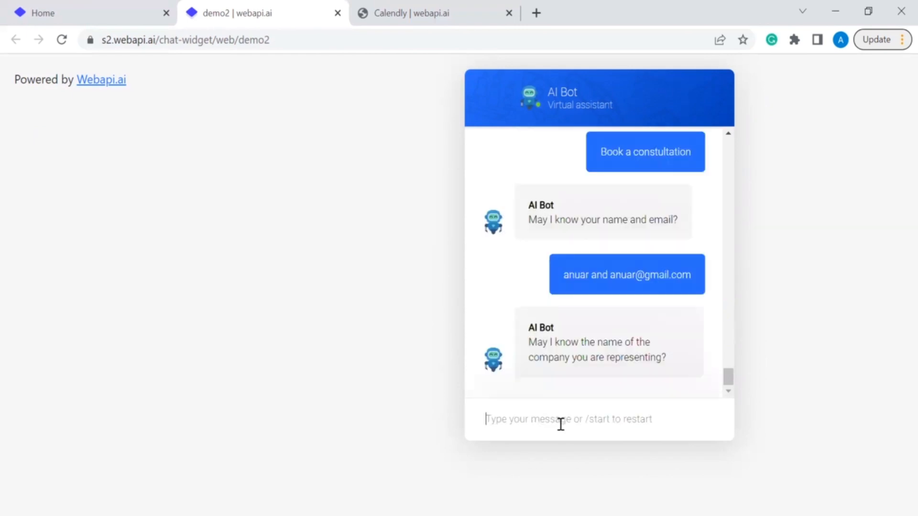
pyautogui.write('google')
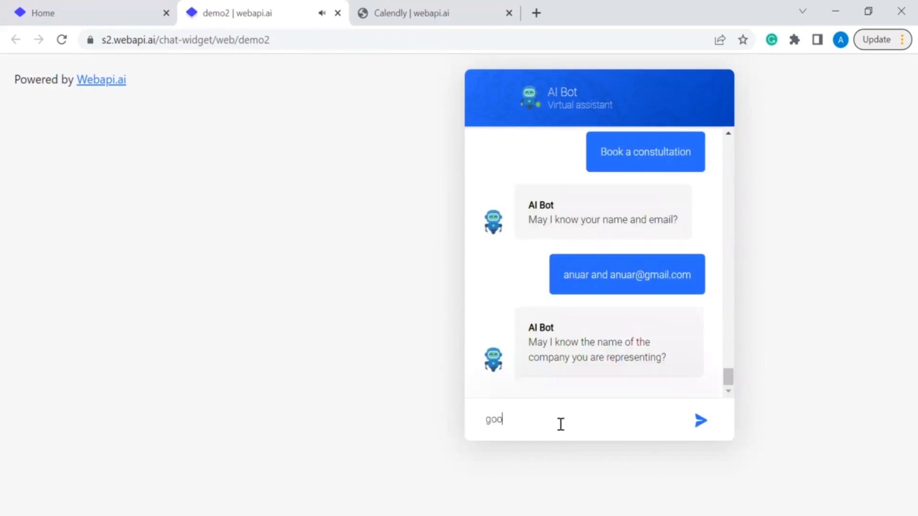
pyautogui.press('Return')
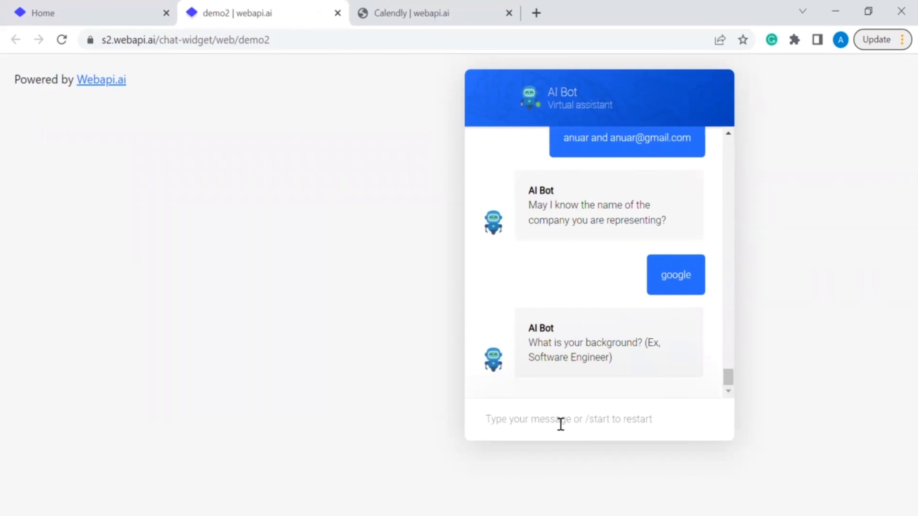
pyautogui.write('web architect')
pyautogui.press('Return')
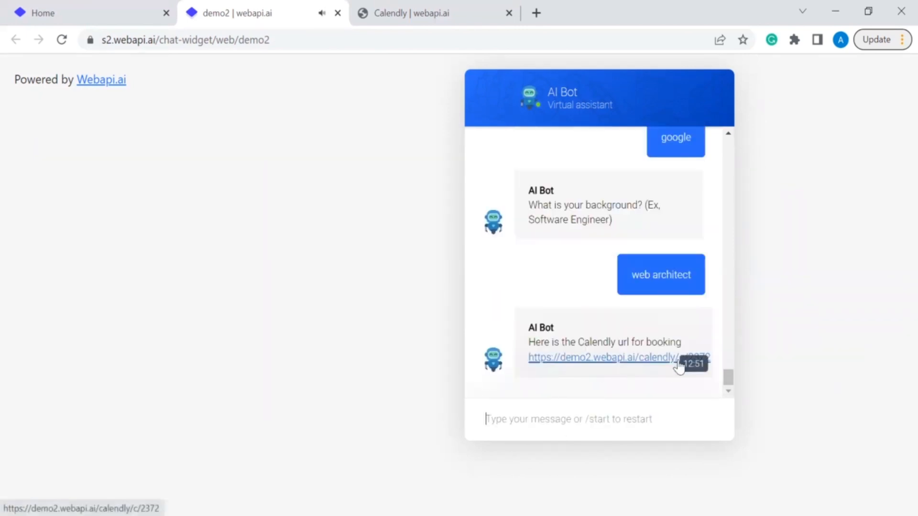
# Step: Open the new Webapi.ai Team 30 Minute Meeting link and compare it with the earlier booking page
pyautogui.click(653, 359)
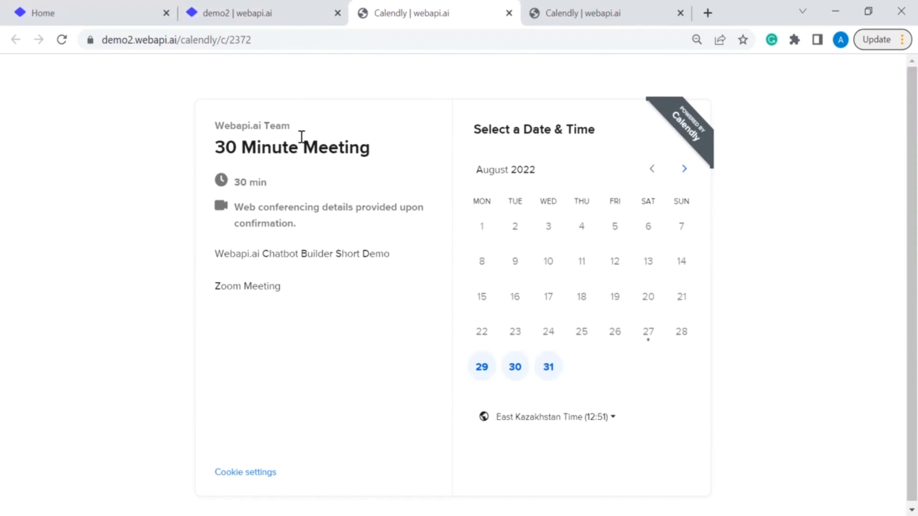
pyautogui.click(564, 16)
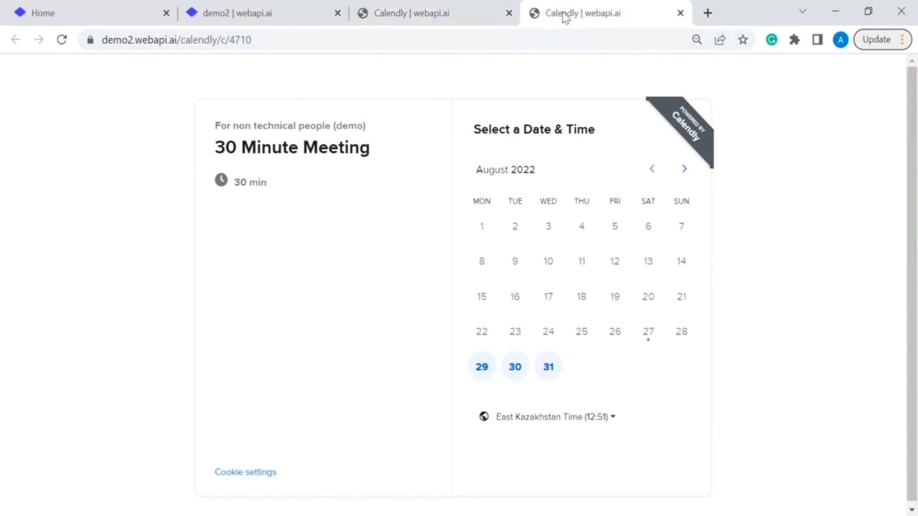
pyautogui.click(436, 6)
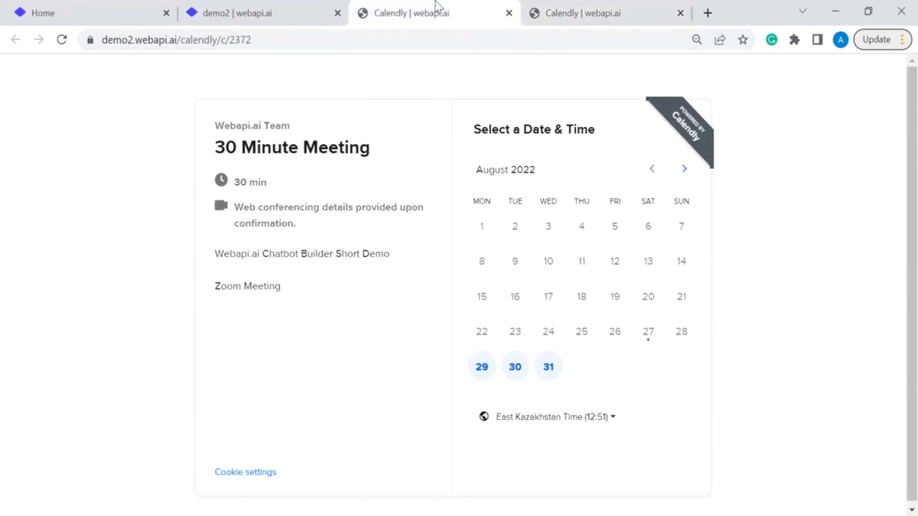